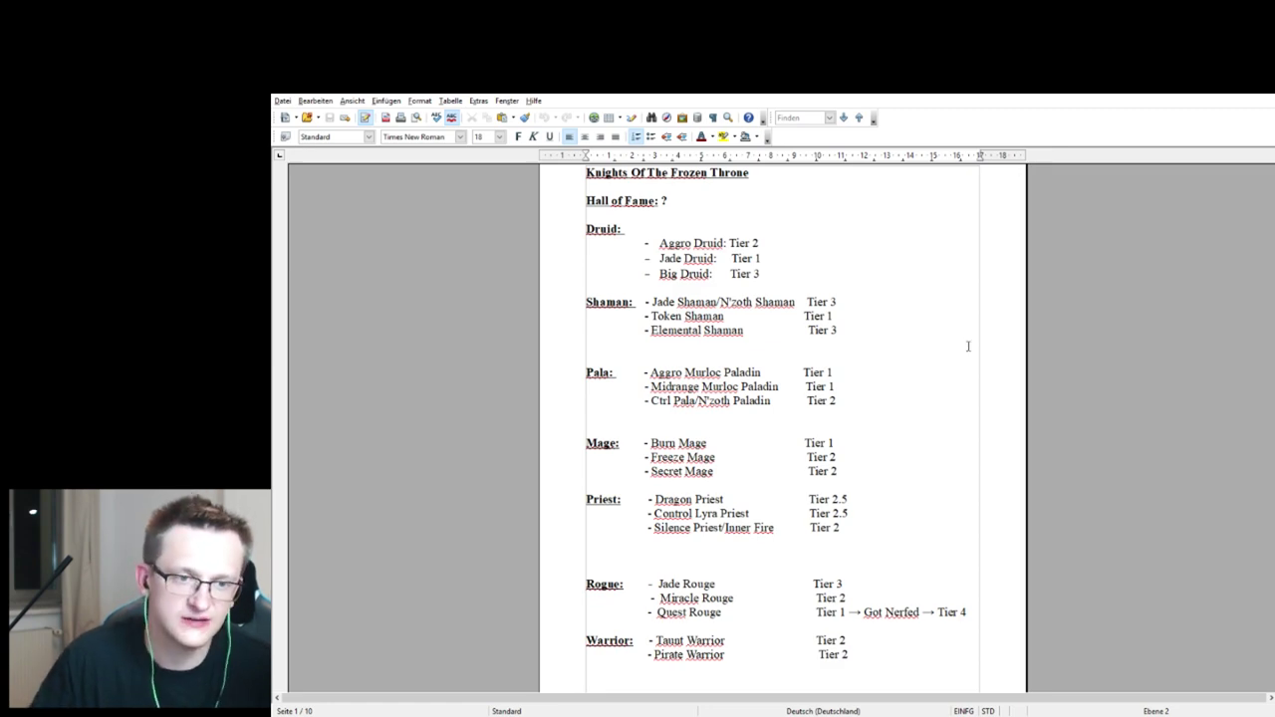
Review the tier list, briefly highlighting Token Shaman's Tier 1 rating.
{"action": "scroll", "coordinate": [968, 345], "scroll_direction": "down", "scroll_amount": 5}
{"action": "scroll", "coordinate": [965, 339], "scroll_direction": "up", "scroll_amount": 5}
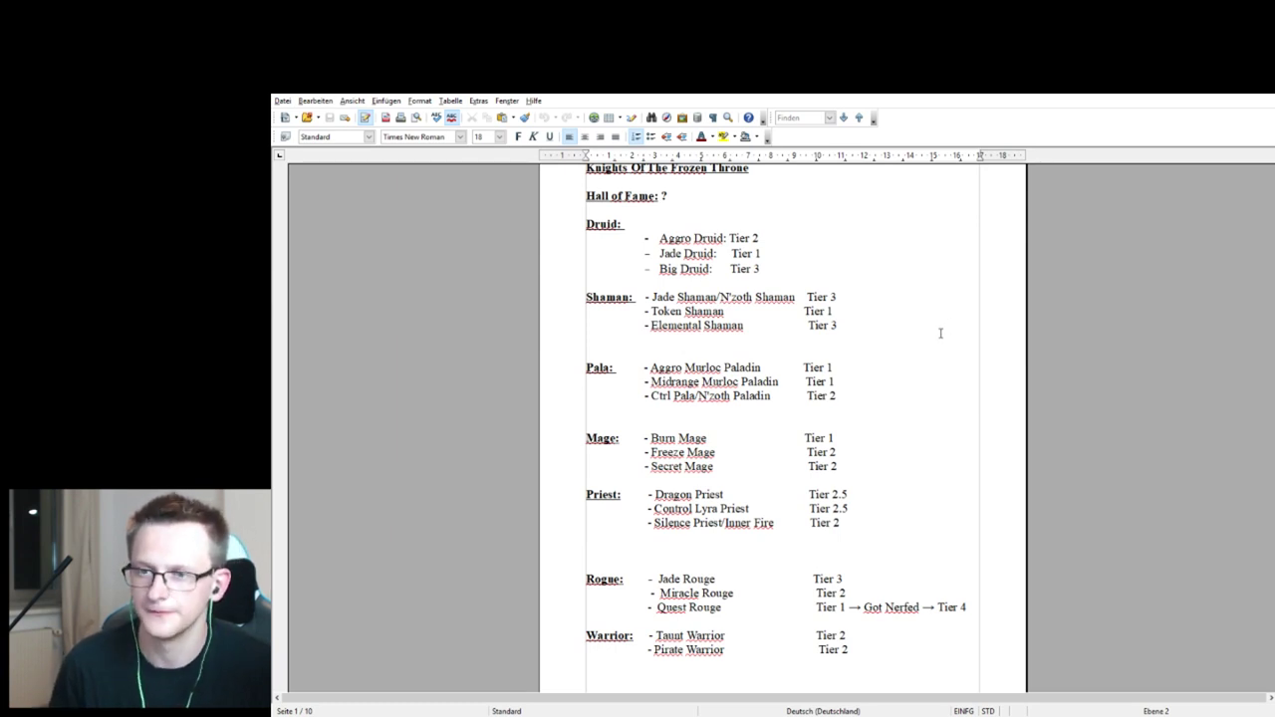
{"action": "scroll", "coordinate": [909, 331], "scroll_direction": "up", "scroll_amount": 1}
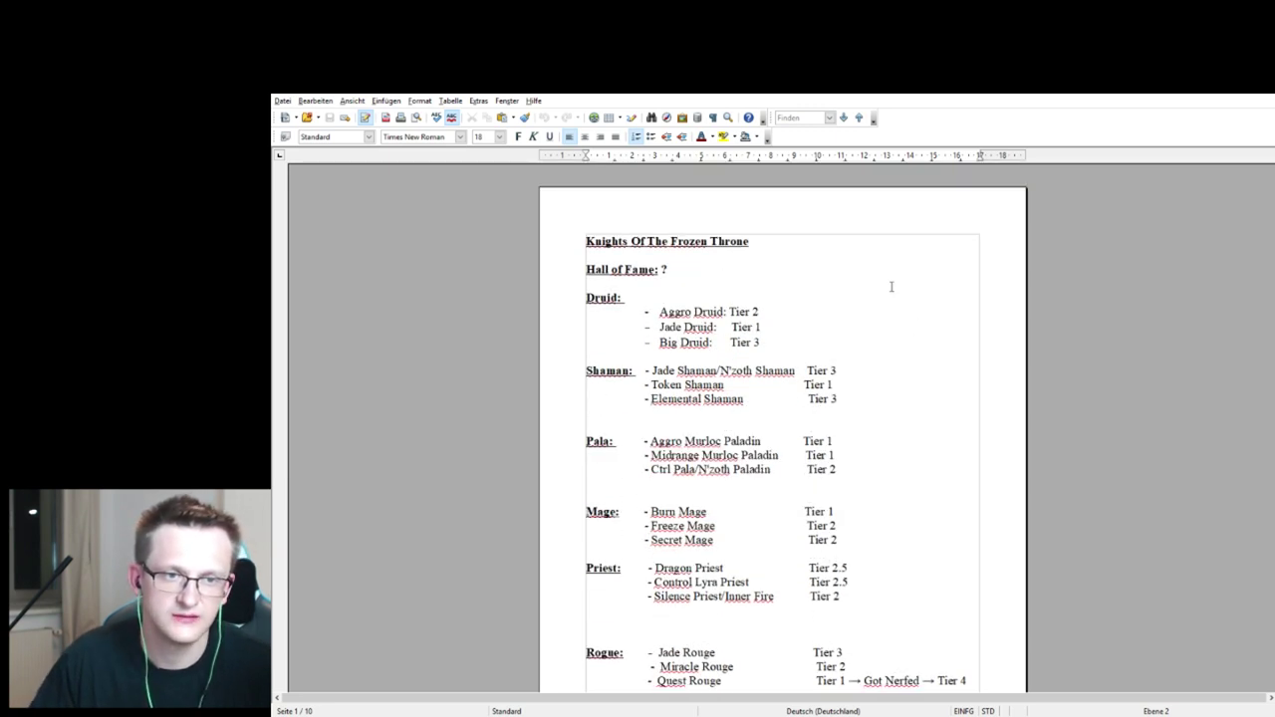
{"action": "scroll", "coordinate": [874, 283], "scroll_direction": "down", "scroll_amount": 1}
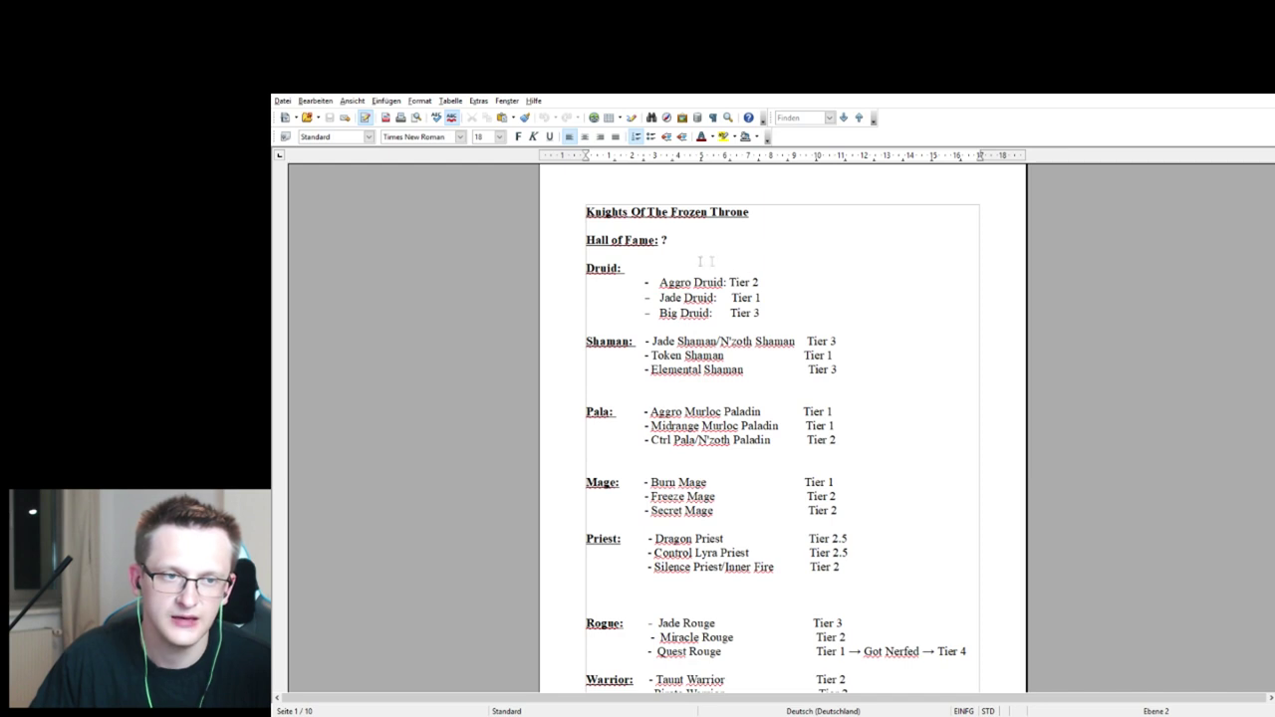
{"action": "scroll", "coordinate": [817, 448], "scroll_direction": "down", "scroll_amount": 2}
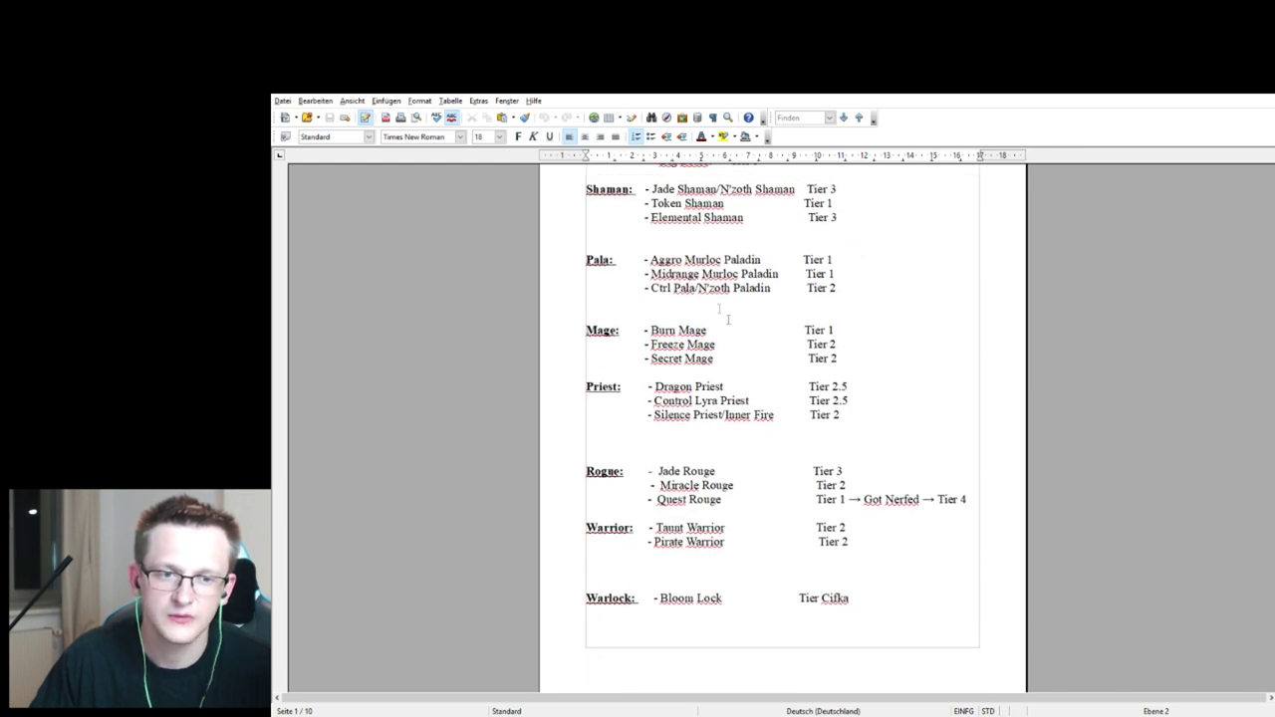
{"action": "scroll", "coordinate": [797, 567], "scroll_direction": "up", "scroll_amount": 1}
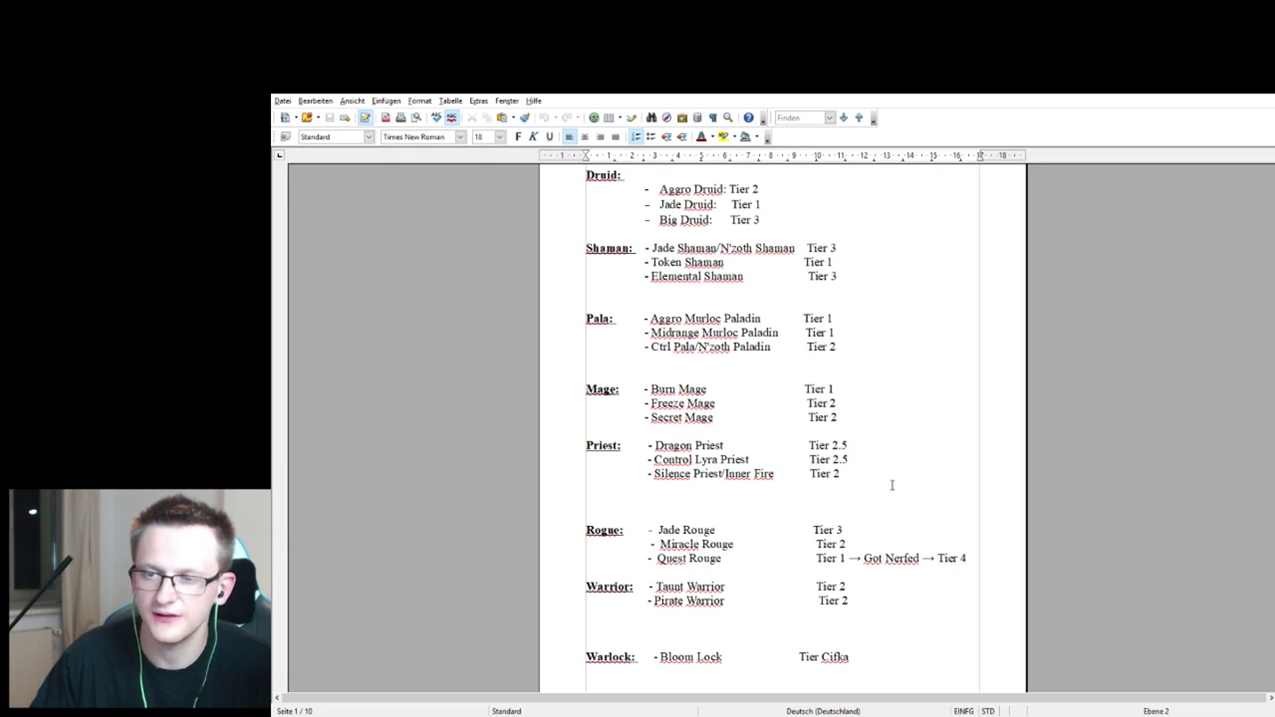
{"action": "scroll", "coordinate": [889, 480], "scroll_direction": "up", "scroll_amount": 2}
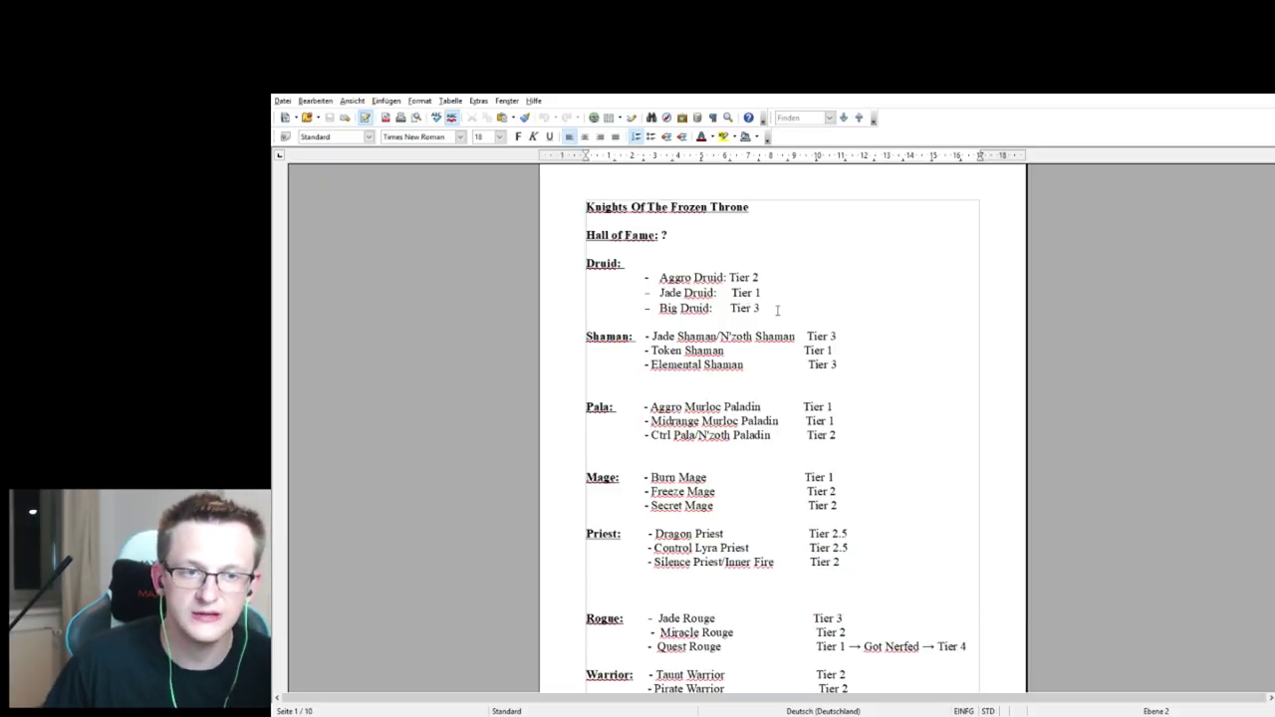
{"action": "scroll", "coordinate": [744, 280], "scroll_direction": "down", "scroll_amount": 1}
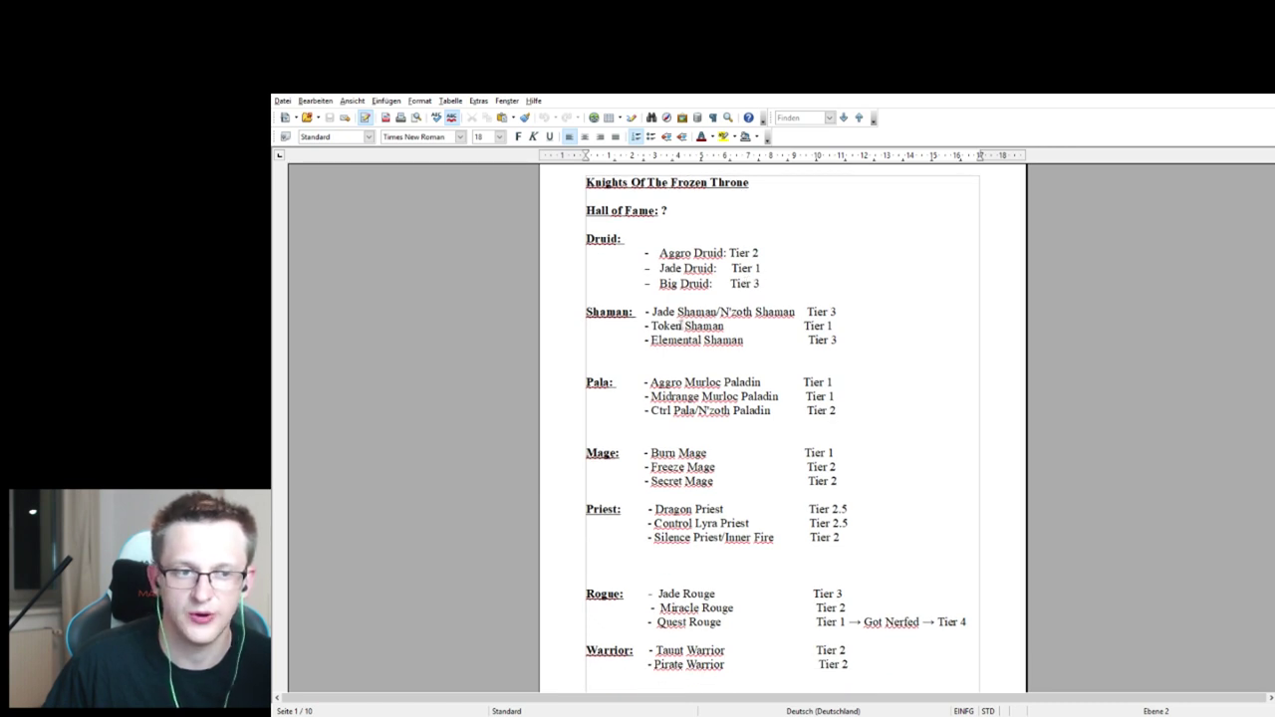
{"action": "scroll", "coordinate": [753, 278], "scroll_direction": "down", "scroll_amount": 1}
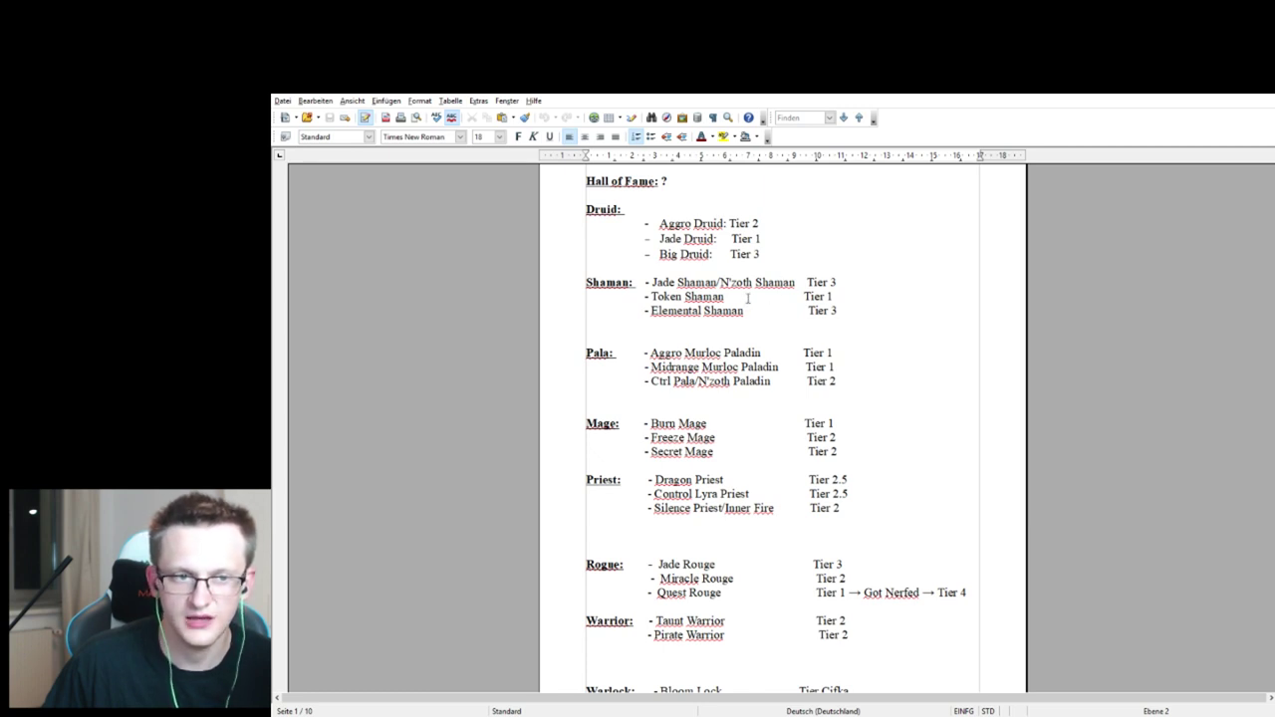
{"action": "left_click_drag", "start_coordinate": [806, 297], "coordinate": [847, 291]}
{"action": "left_click", "coordinate": [872, 291]}
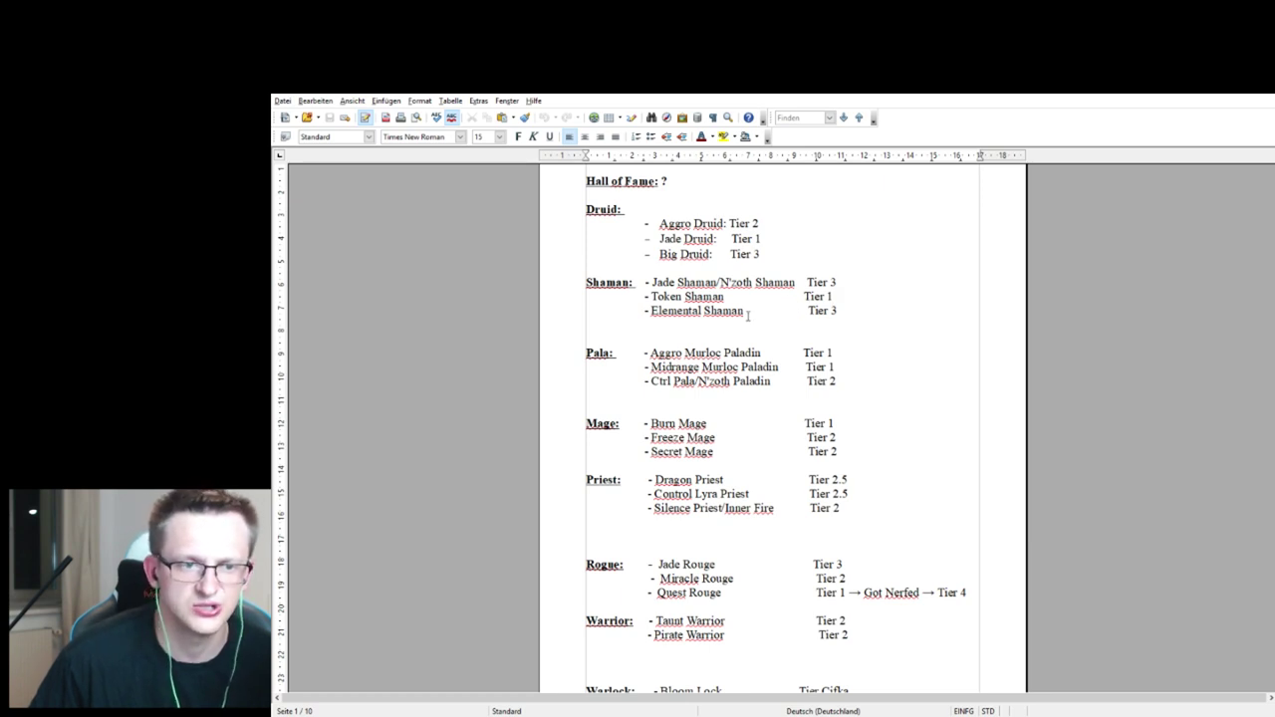
Change Quest Rouge's final rating after Got Nerfed from Tier 4 to Tier 5.
{"action": "scroll", "coordinate": [749, 317], "scroll_direction": "down", "scroll_amount": 1}
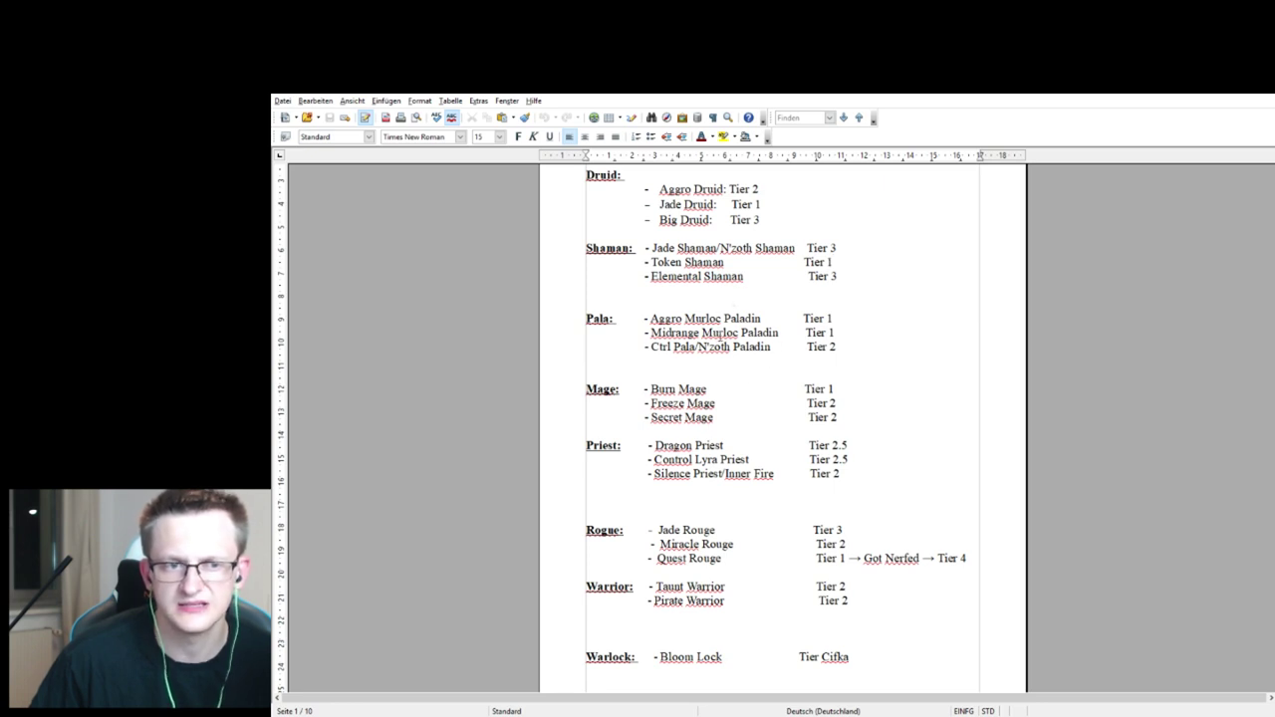
{"action": "scroll", "coordinate": [718, 326], "scroll_direction": "down", "scroll_amount": 1}
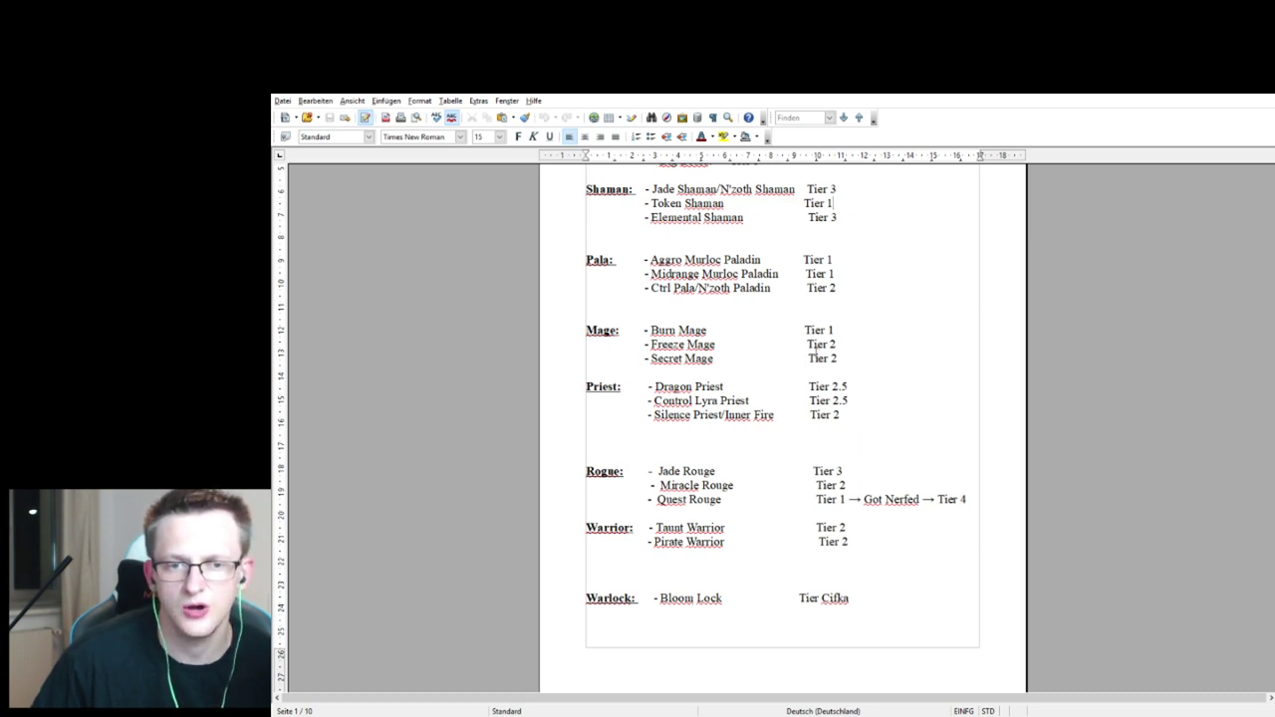
{"action": "scroll", "coordinate": [804, 363], "scroll_direction": "down", "scroll_amount": 1}
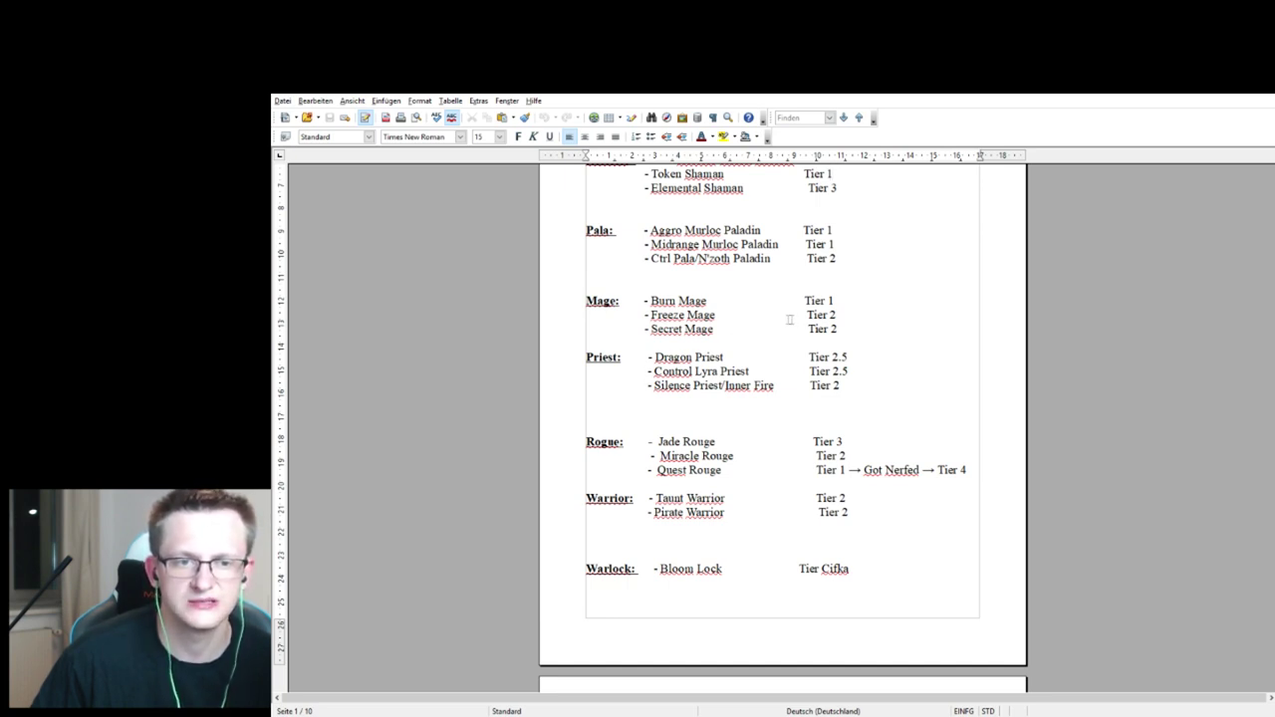
{"action": "scroll", "coordinate": [810, 327], "scroll_direction": "down", "scroll_amount": 1}
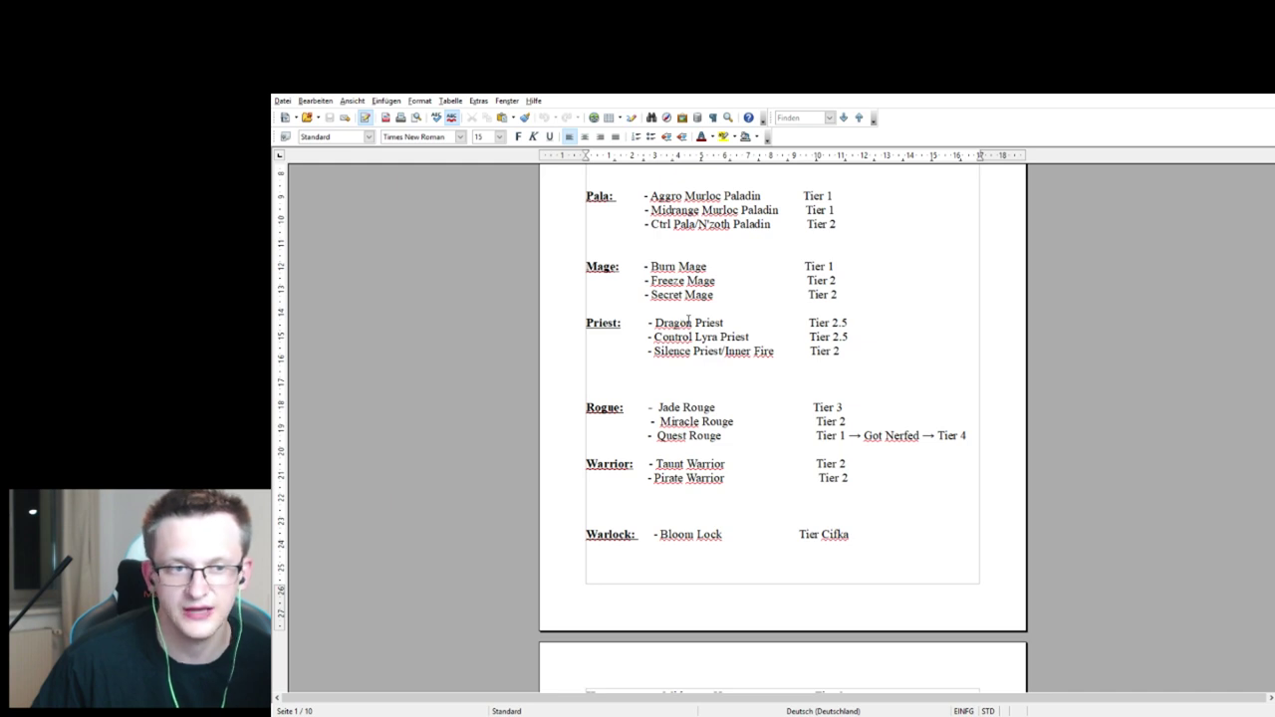
{"action": "scroll", "coordinate": [690, 321], "scroll_direction": "up", "scroll_amount": 3}
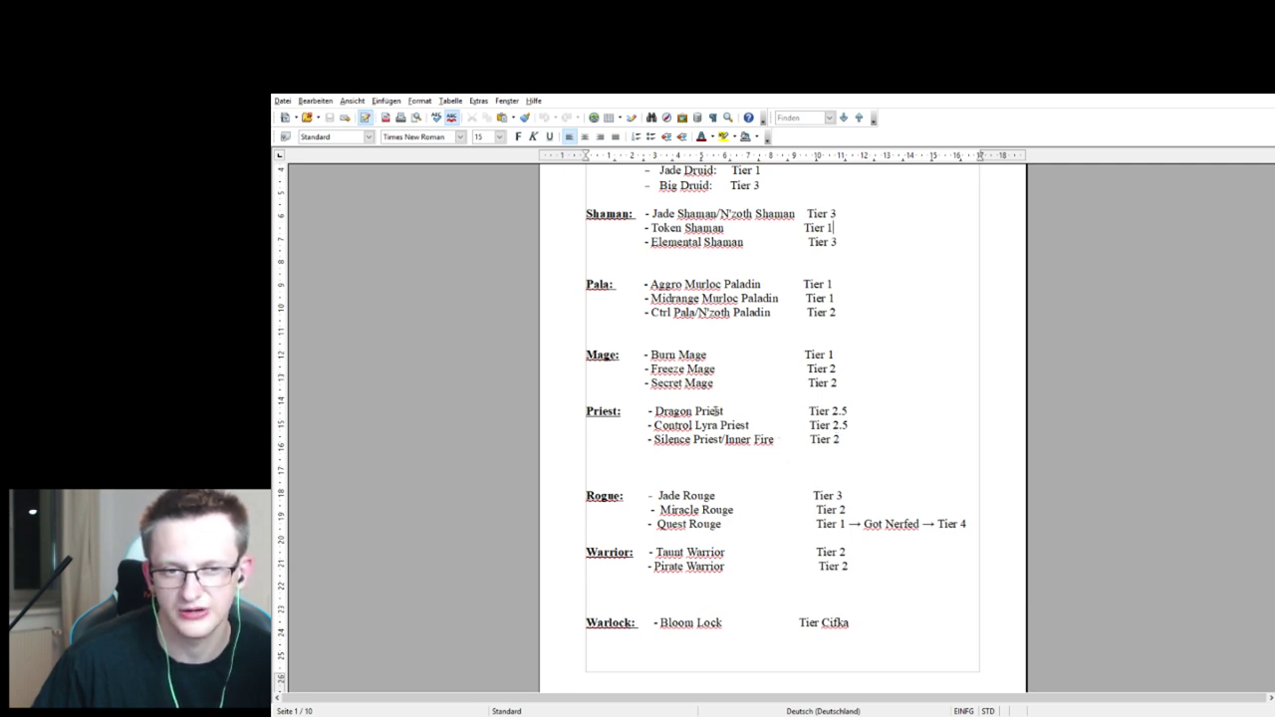
{"action": "scroll", "coordinate": [697, 411], "scroll_direction": "down", "scroll_amount": 3}
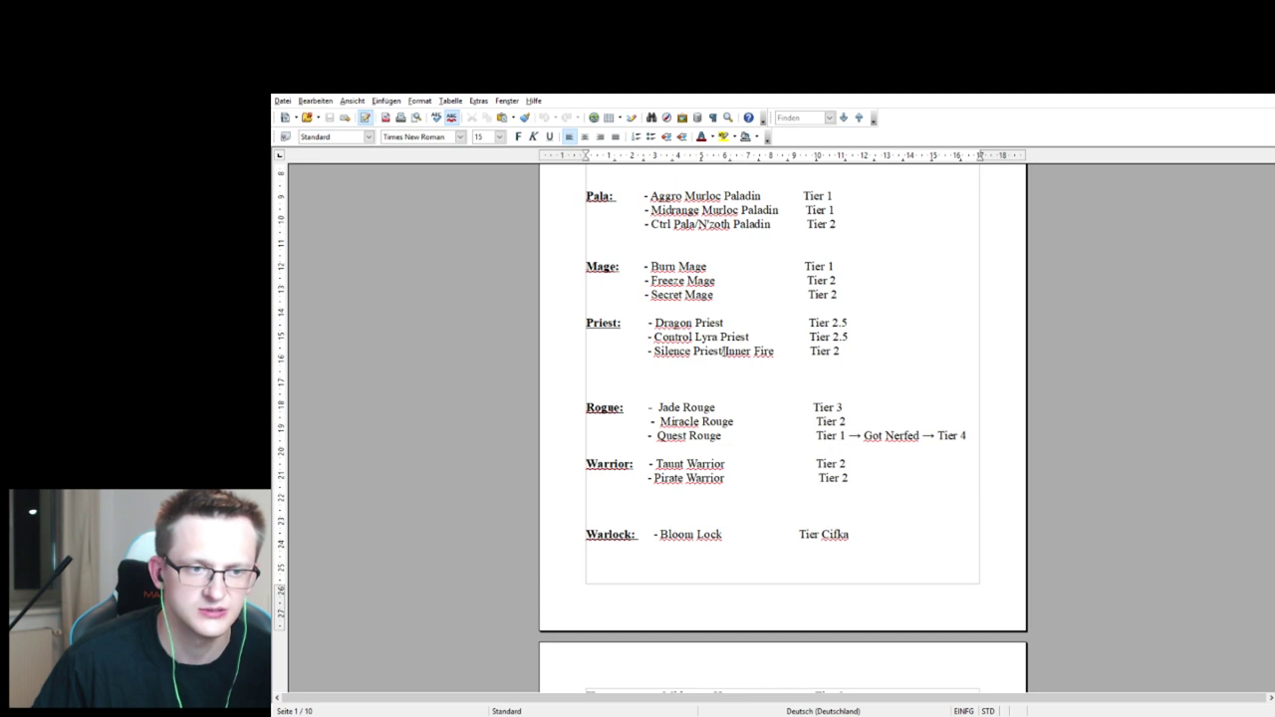
{"action": "scroll", "coordinate": [726, 354], "scroll_direction": "down", "scroll_amount": 2}
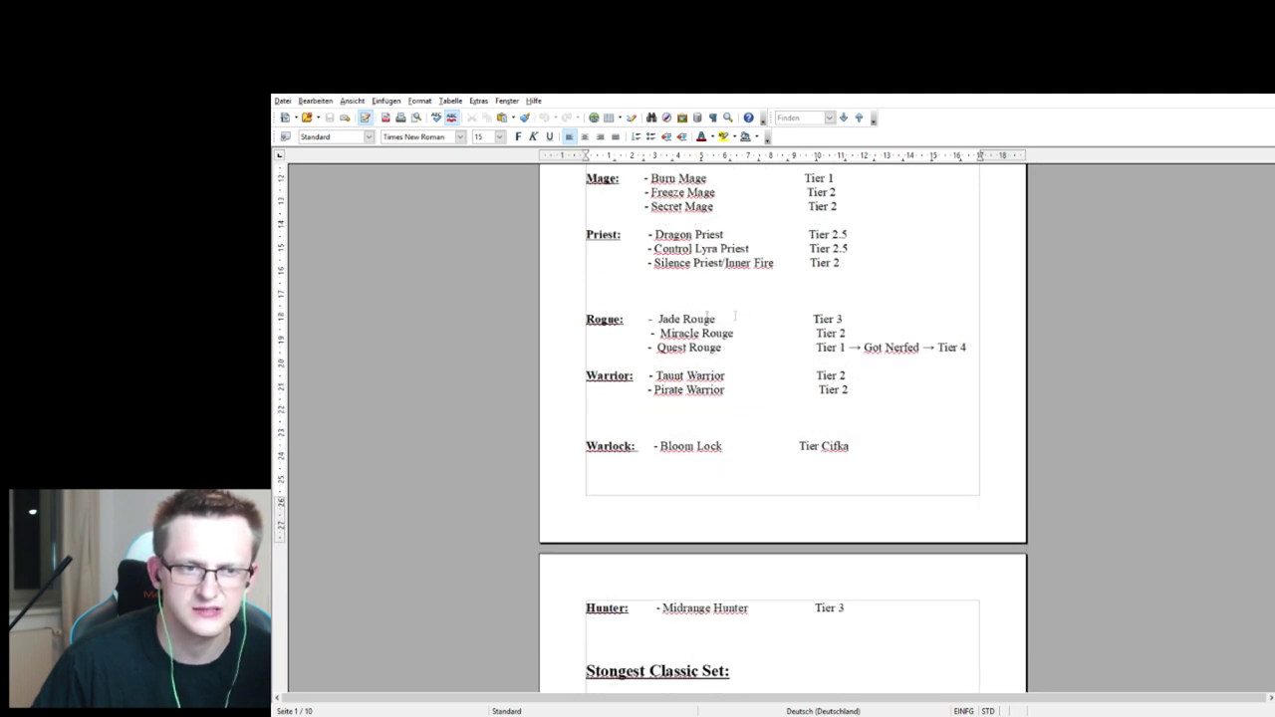
{"action": "scroll", "coordinate": [768, 327], "scroll_direction": "up", "scroll_amount": 5}
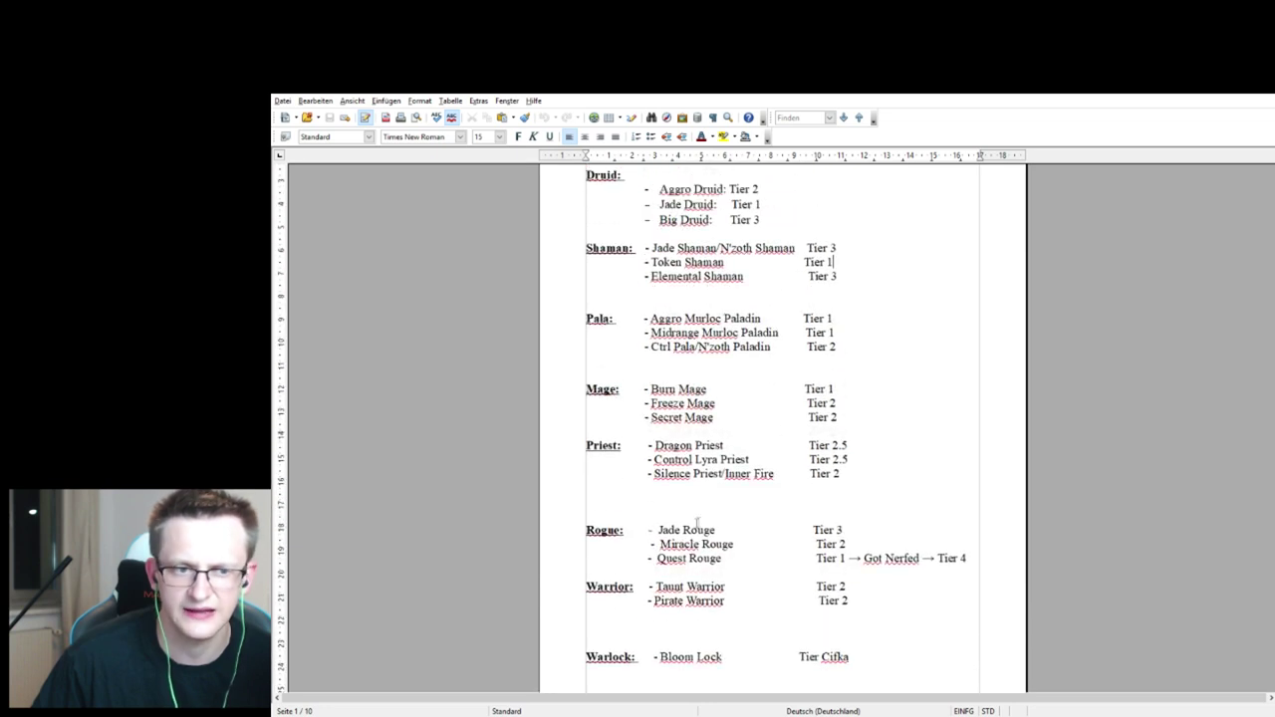
{"action": "scroll", "coordinate": [750, 220], "scroll_direction": "down", "scroll_amount": 2}
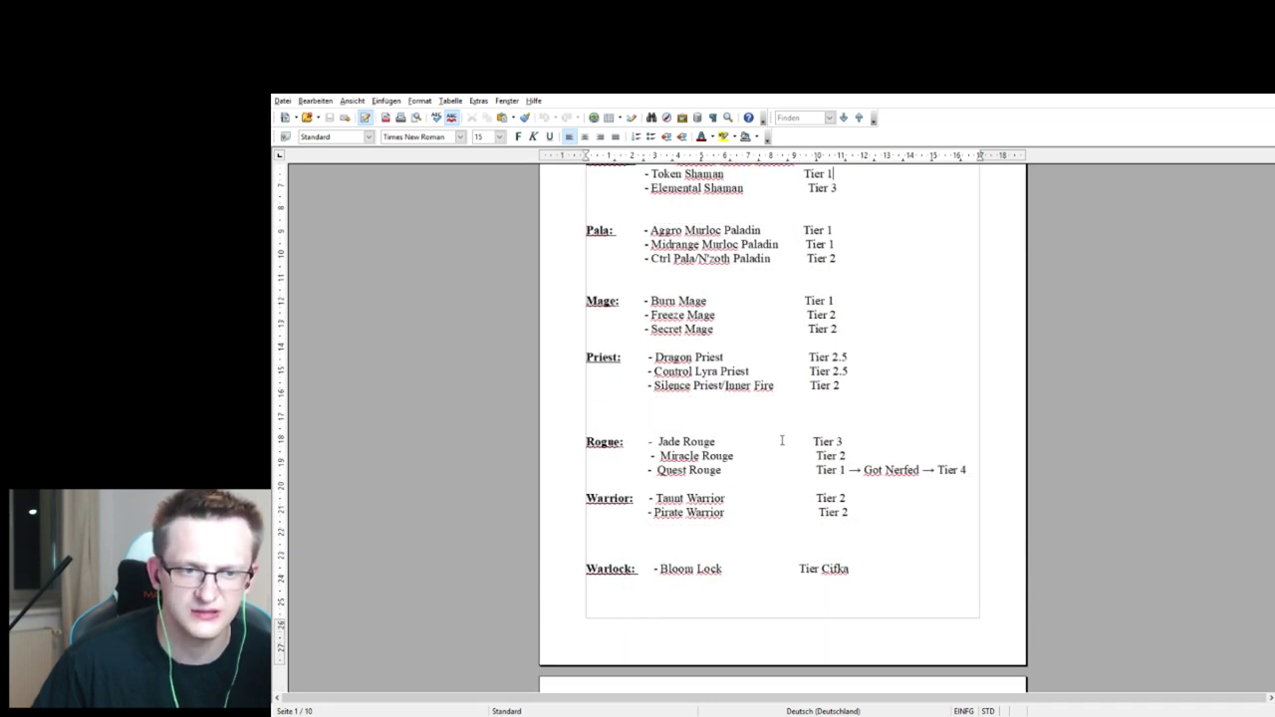
{"action": "scroll", "coordinate": [784, 440], "scroll_direction": "down", "scroll_amount": 2}
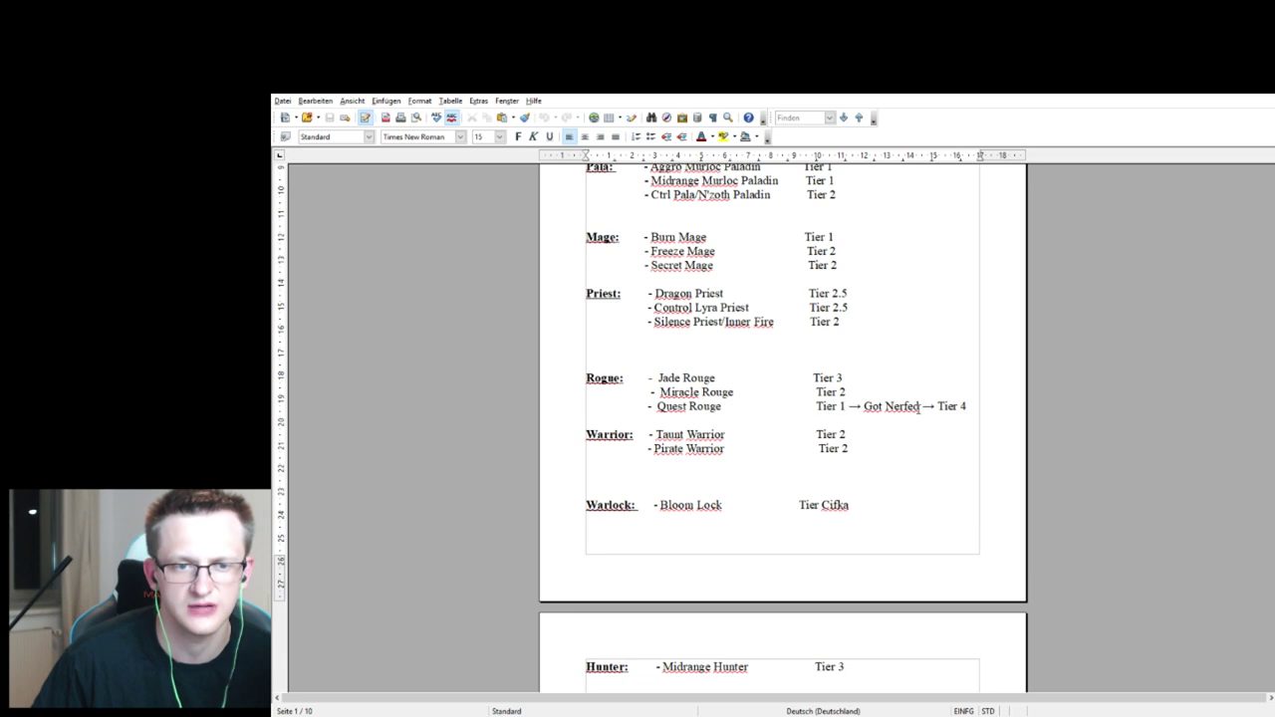
{"action": "left_click_drag", "start_coordinate": [938, 406], "coordinate": [1000, 405]}
{"action": "left_click", "coordinate": [980, 406]}
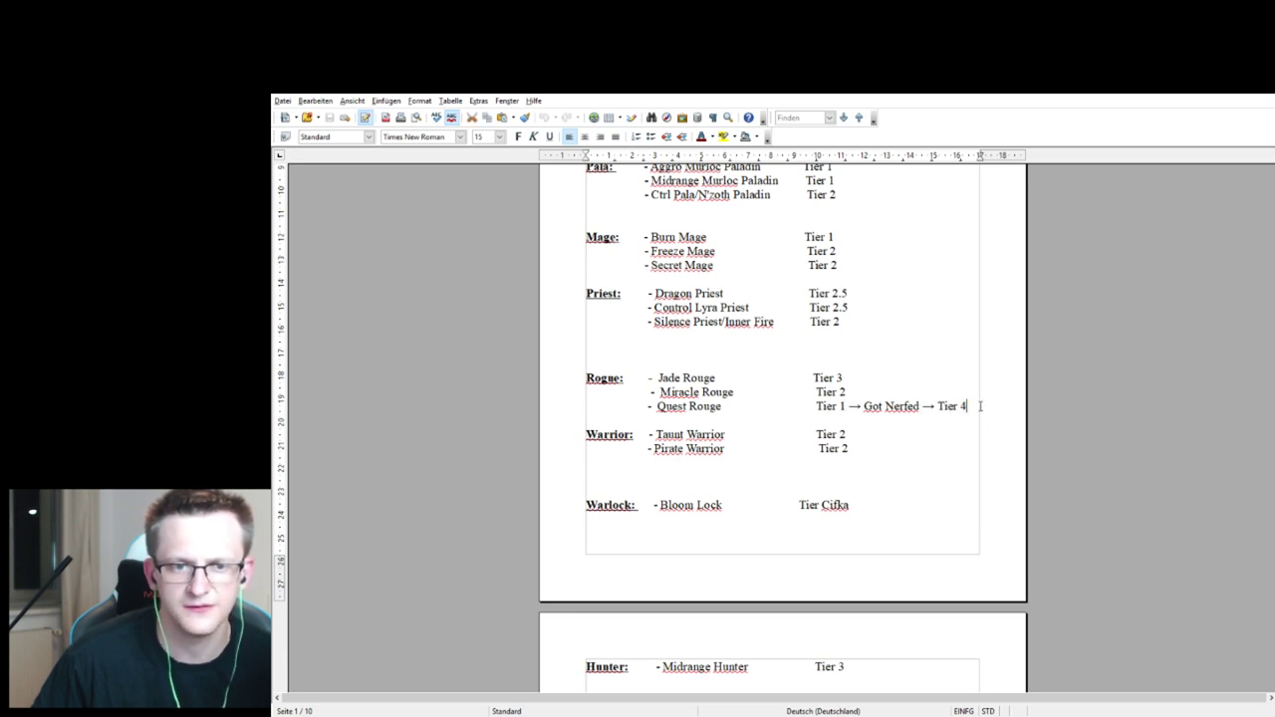
{"action": "key", "text": "BackSpace"}
{"action": "type", "text": "5"}
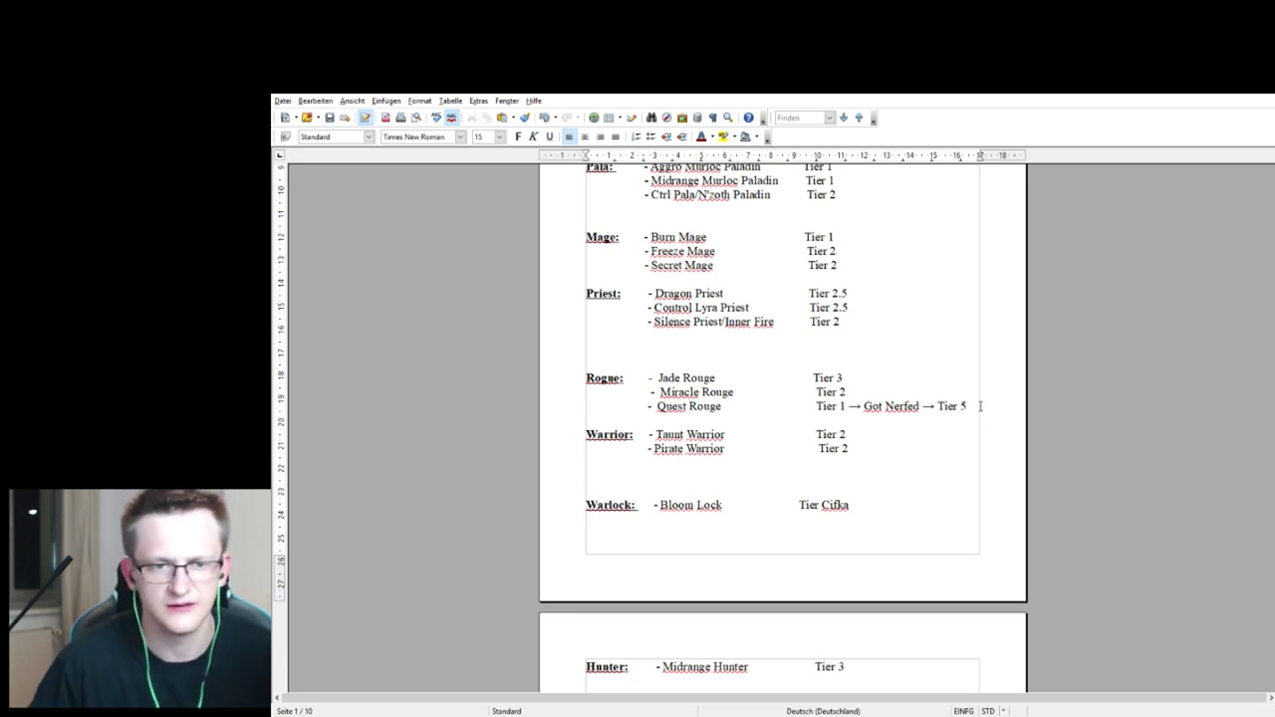
Save the tier list and continue reviewing from Taunt Warrior's Tier 2.
{"action": "left_click", "coordinate": [330, 117]}
{"action": "scroll", "coordinate": [694, 361], "scroll_direction": "down", "scroll_amount": 1}
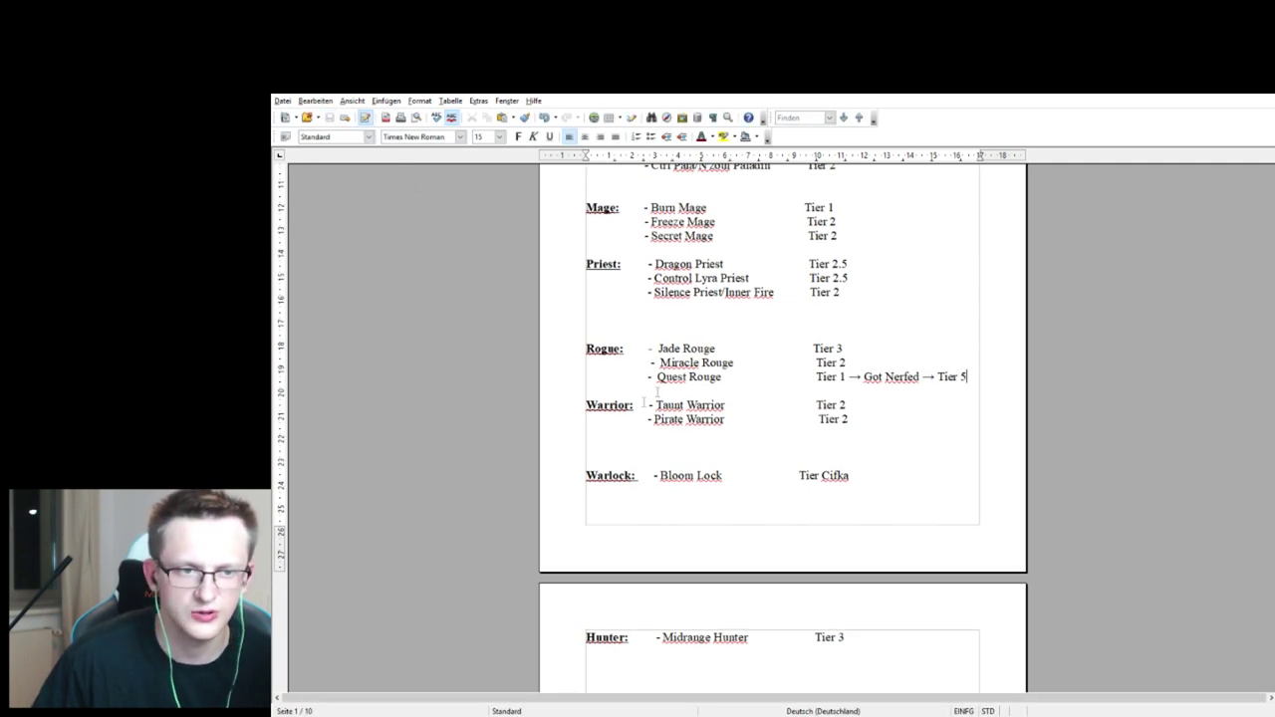
{"action": "left_click", "coordinate": [816, 405]}
{"action": "scroll", "coordinate": [838, 429], "scroll_direction": "down", "scroll_amount": 2}
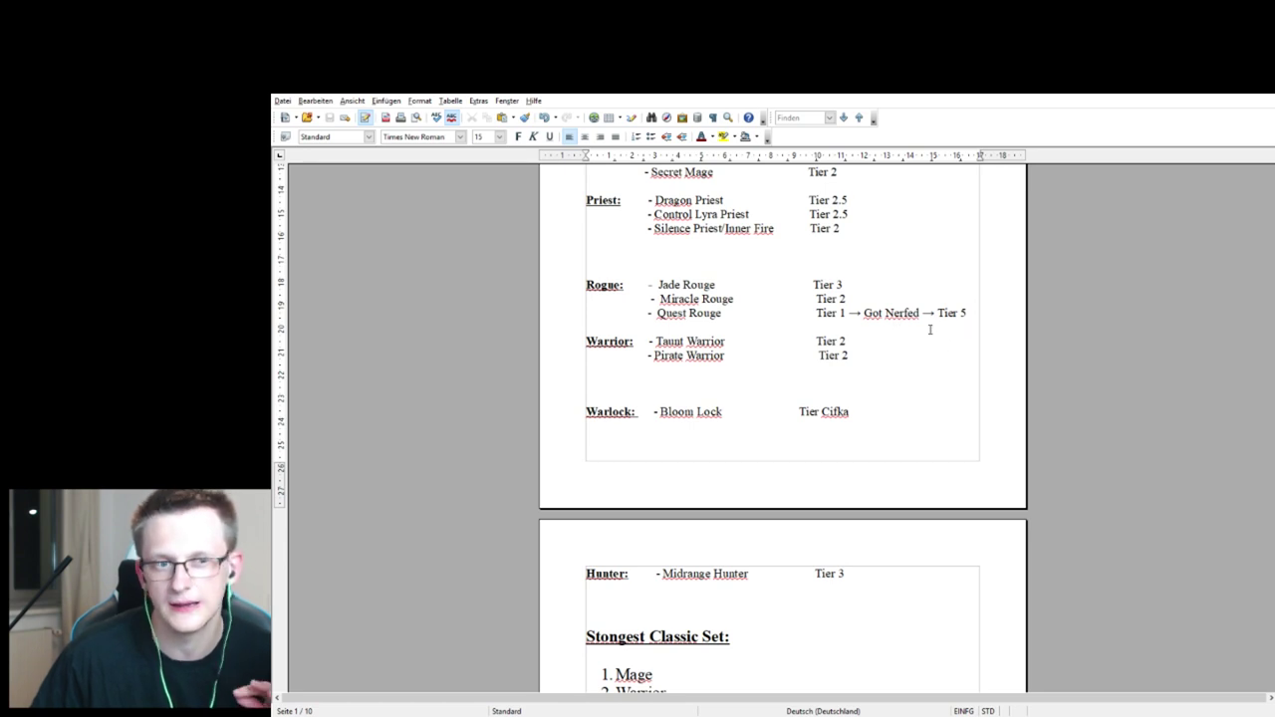
{"action": "scroll", "coordinate": [899, 331], "scroll_direction": "up", "scroll_amount": 1}
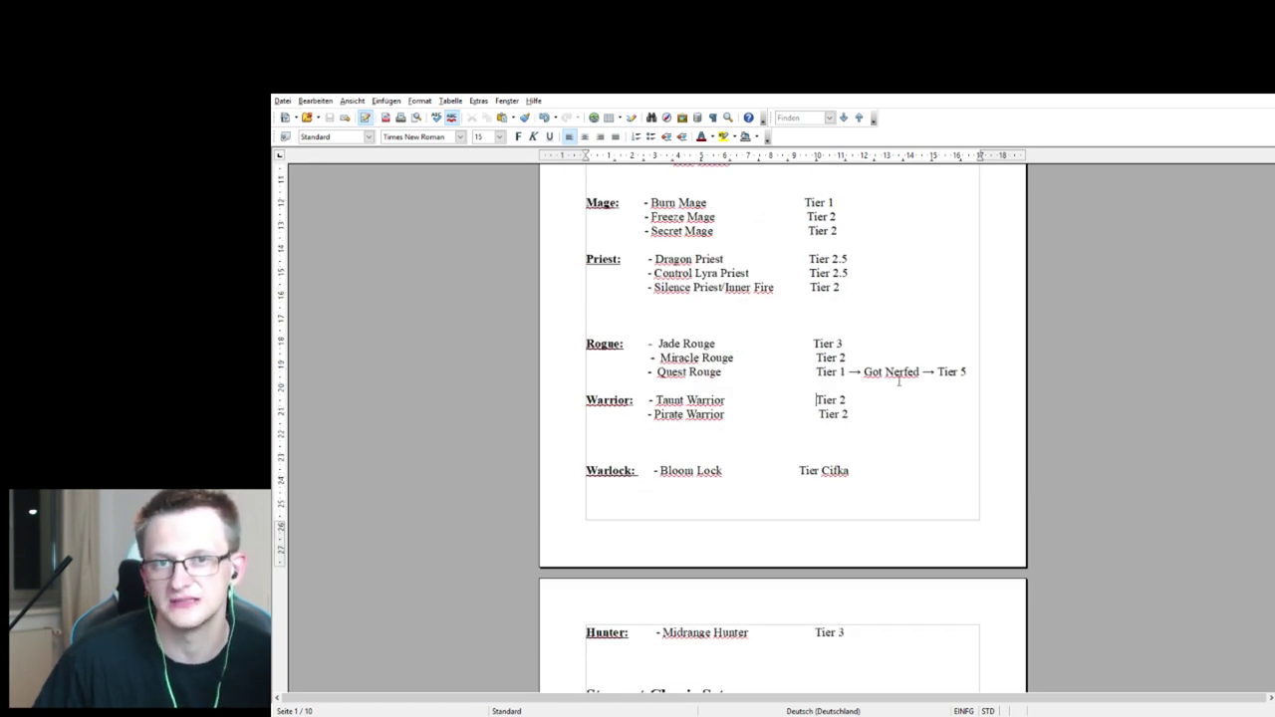
{"action": "scroll", "coordinate": [867, 400], "scroll_direction": "down", "scroll_amount": 1}
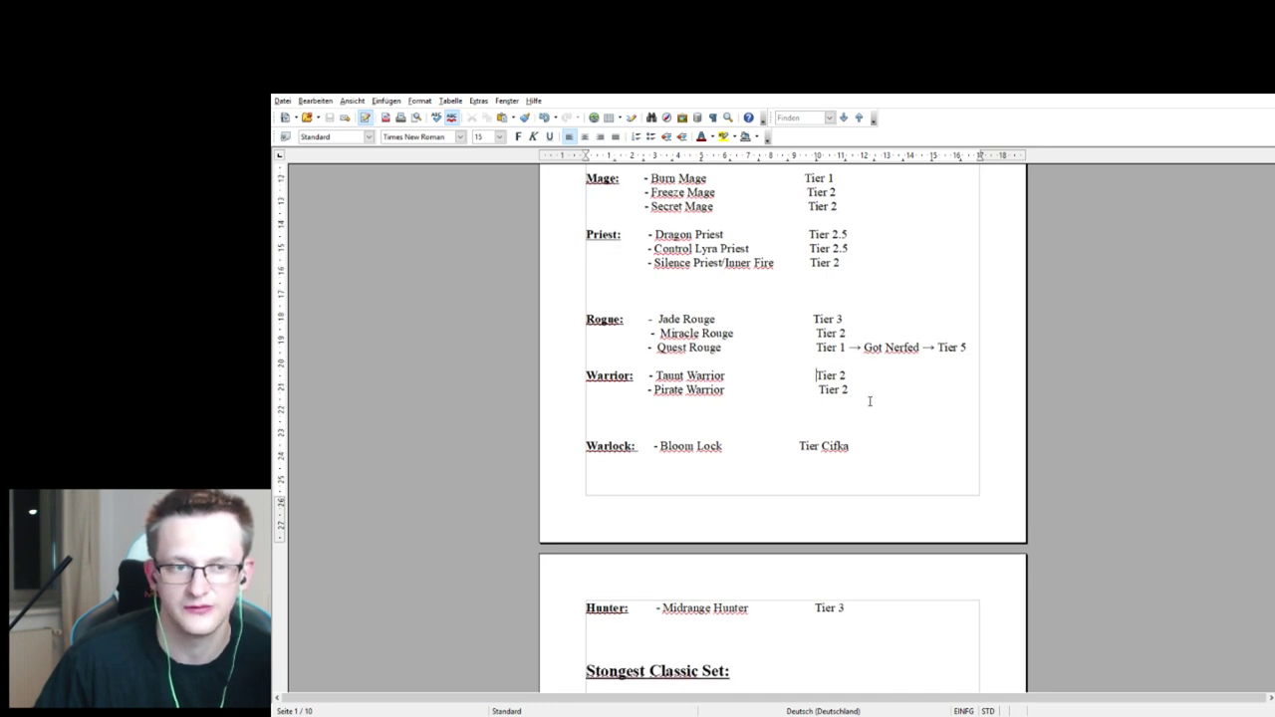
{"action": "scroll", "coordinate": [769, 380], "scroll_direction": "down", "scroll_amount": 2}
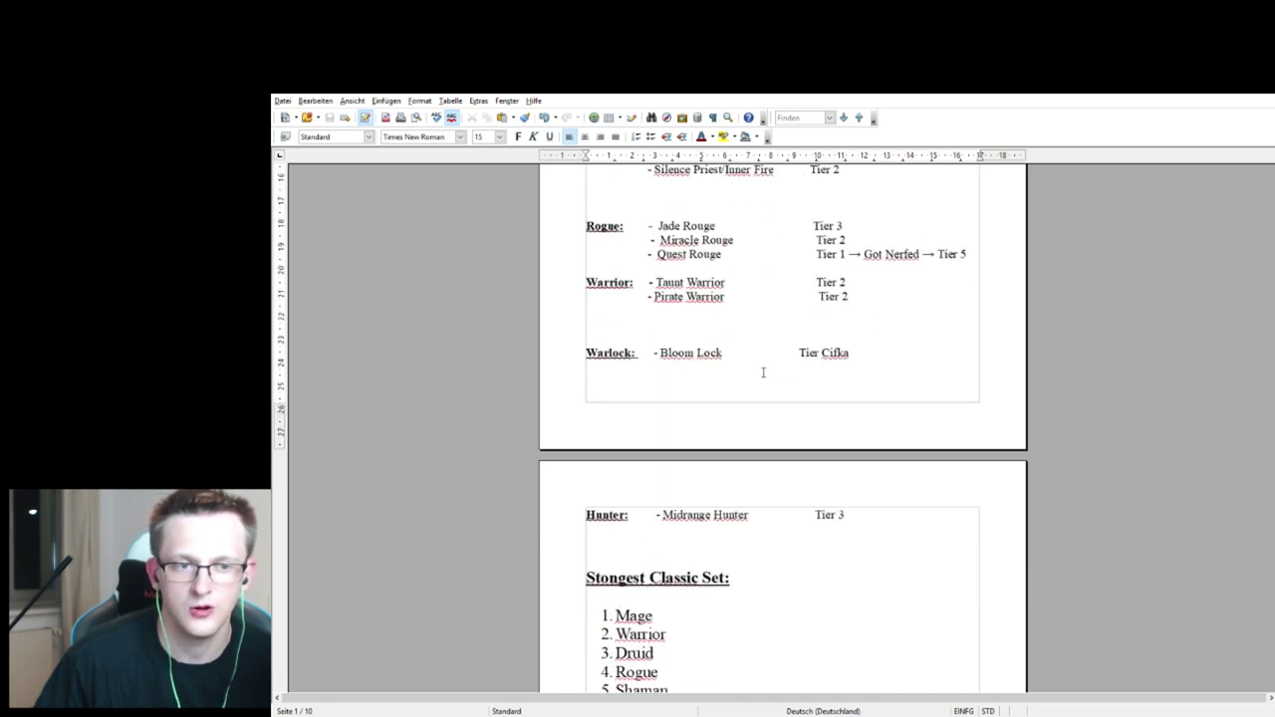
{"action": "scroll", "coordinate": [660, 399], "scroll_direction": "down", "scroll_amount": 1}
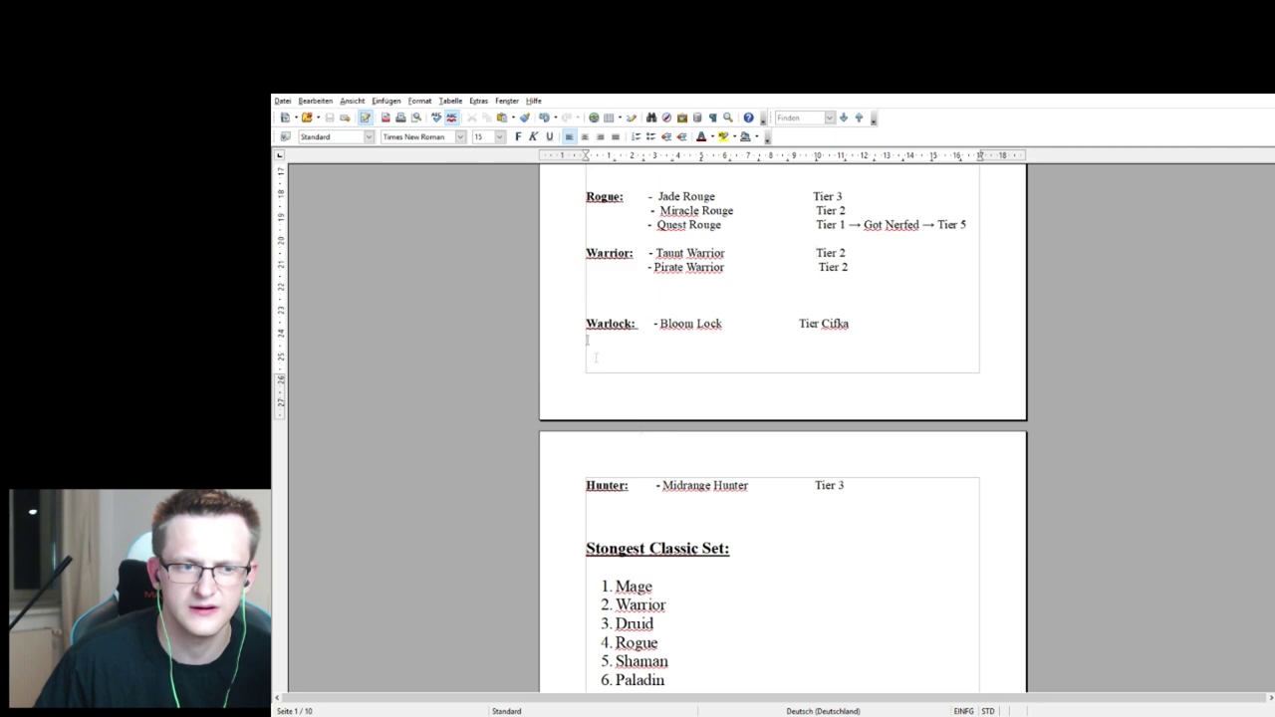
{"action": "scroll", "coordinate": [732, 417], "scroll_direction": "up", "scroll_amount": 3}
{"action": "scroll", "coordinate": [732, 417], "scroll_direction": "up", "scroll_amount": 10}
{"action": "scroll", "coordinate": [707, 416], "scroll_direction": "down", "scroll_amount": 10}
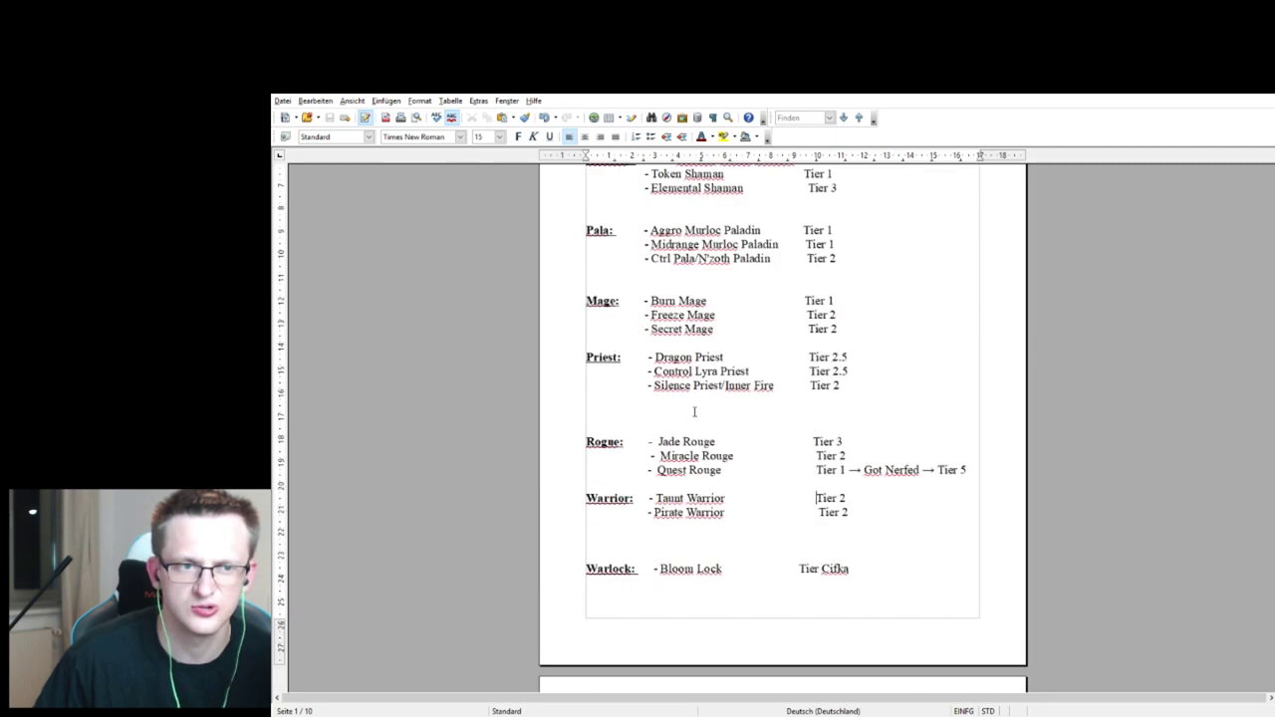
{"action": "scroll", "coordinate": [705, 418], "scroll_direction": "down", "scroll_amount": 2}
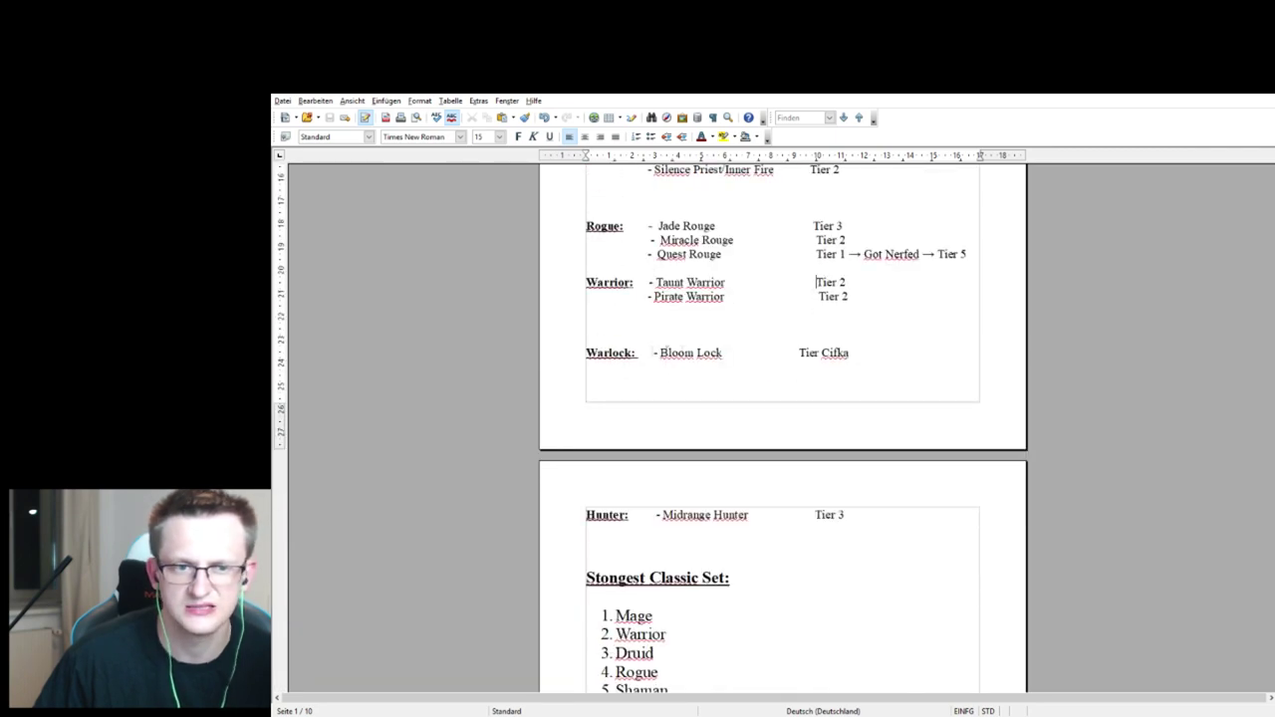
{"action": "left_click_drag", "start_coordinate": [650, 355], "coordinate": [883, 356]}
{"action": "left_click", "coordinate": [854, 378]}
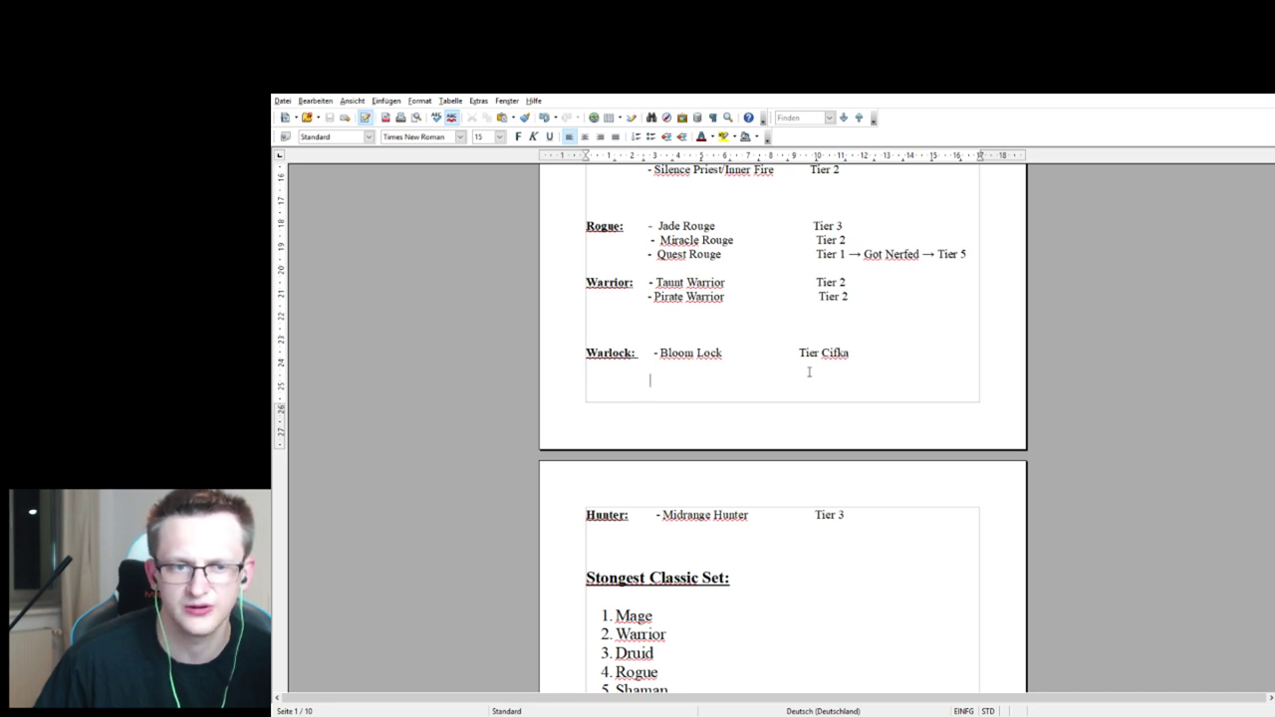
{"action": "scroll", "coordinate": [809, 372], "scroll_direction": "down", "scroll_amount": 1}
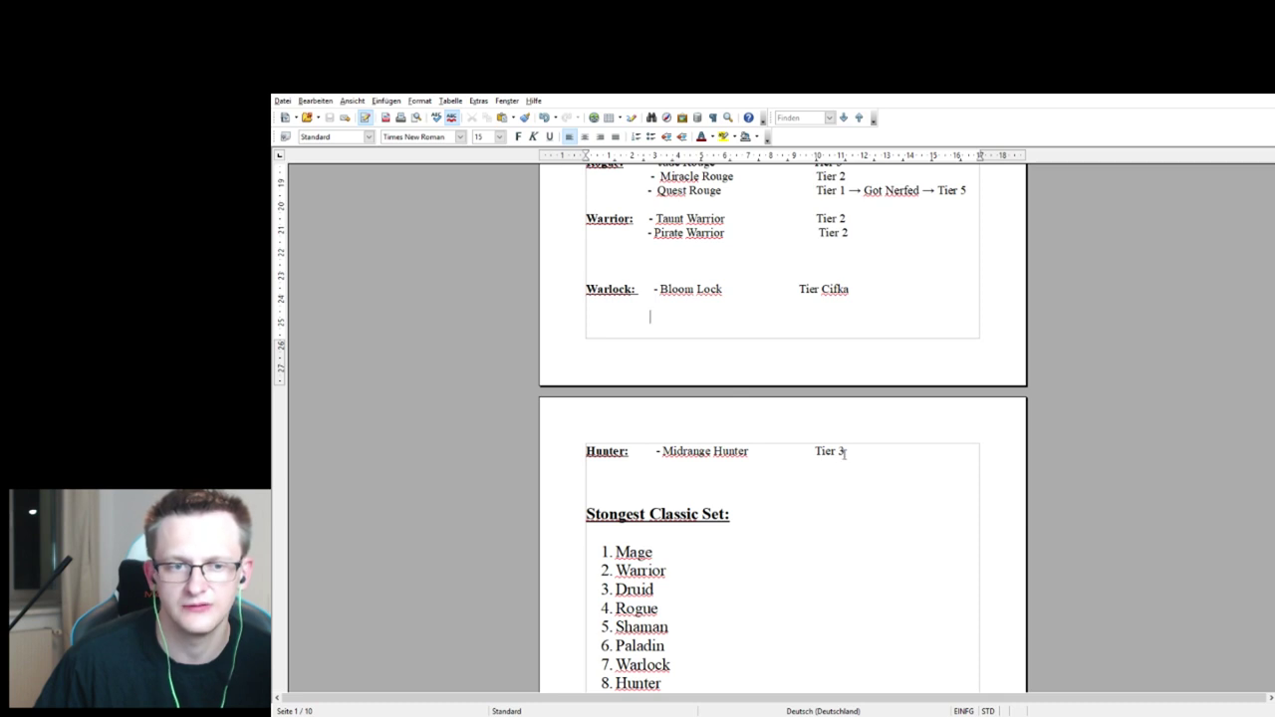
{"action": "scroll", "coordinate": [847, 456], "scroll_direction": "down", "scroll_amount": 3}
{"action": "scroll", "coordinate": [859, 461], "scroll_direction": "down", "scroll_amount": 2}
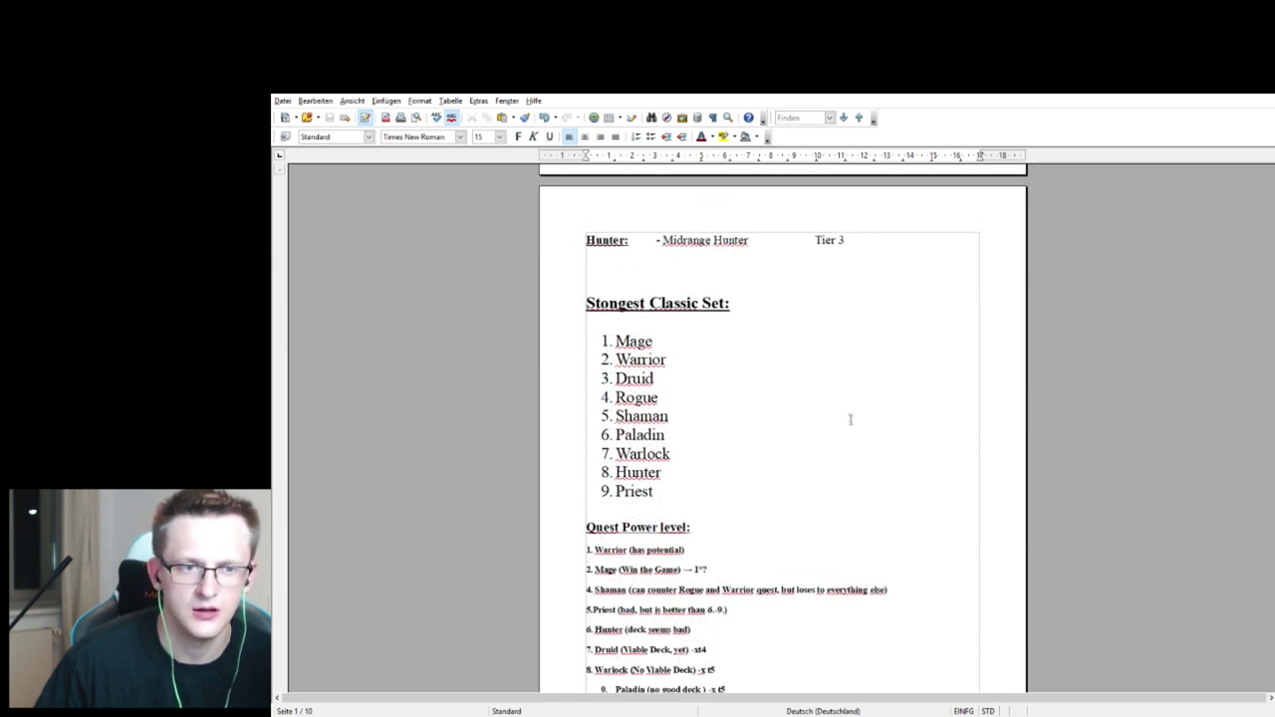
{"action": "left_click_drag", "start_coordinate": [668, 501], "coordinate": [603, 337]}
{"action": "left_click", "coordinate": [754, 485]}
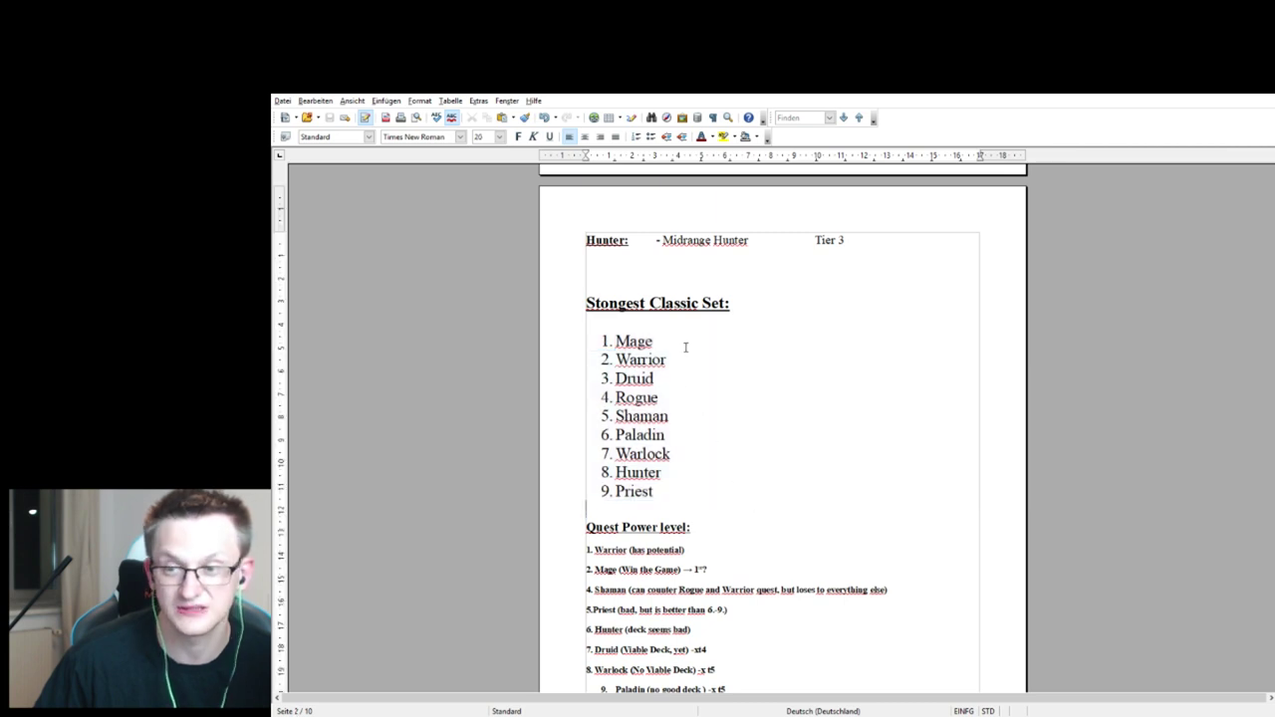
{"action": "scroll", "coordinate": [689, 344], "scroll_direction": "down", "scroll_amount": 1}
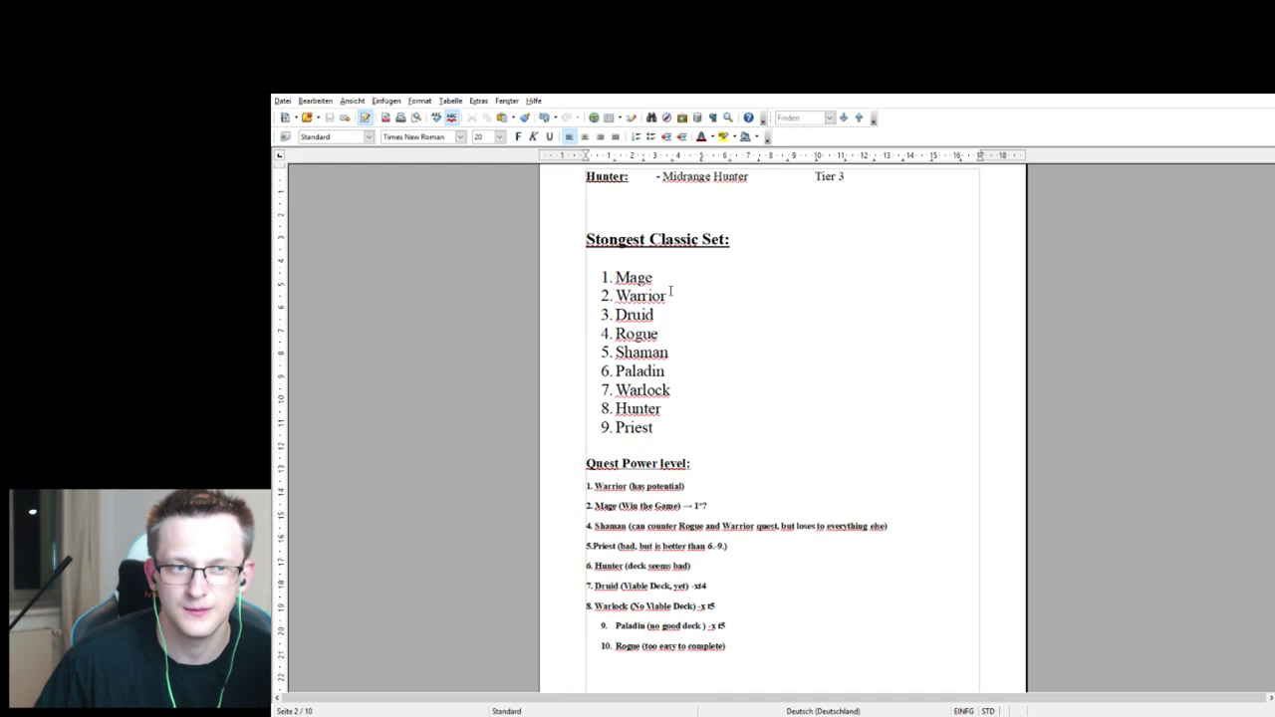
{"action": "scroll", "coordinate": [694, 334], "scroll_direction": "up", "scroll_amount": 1}
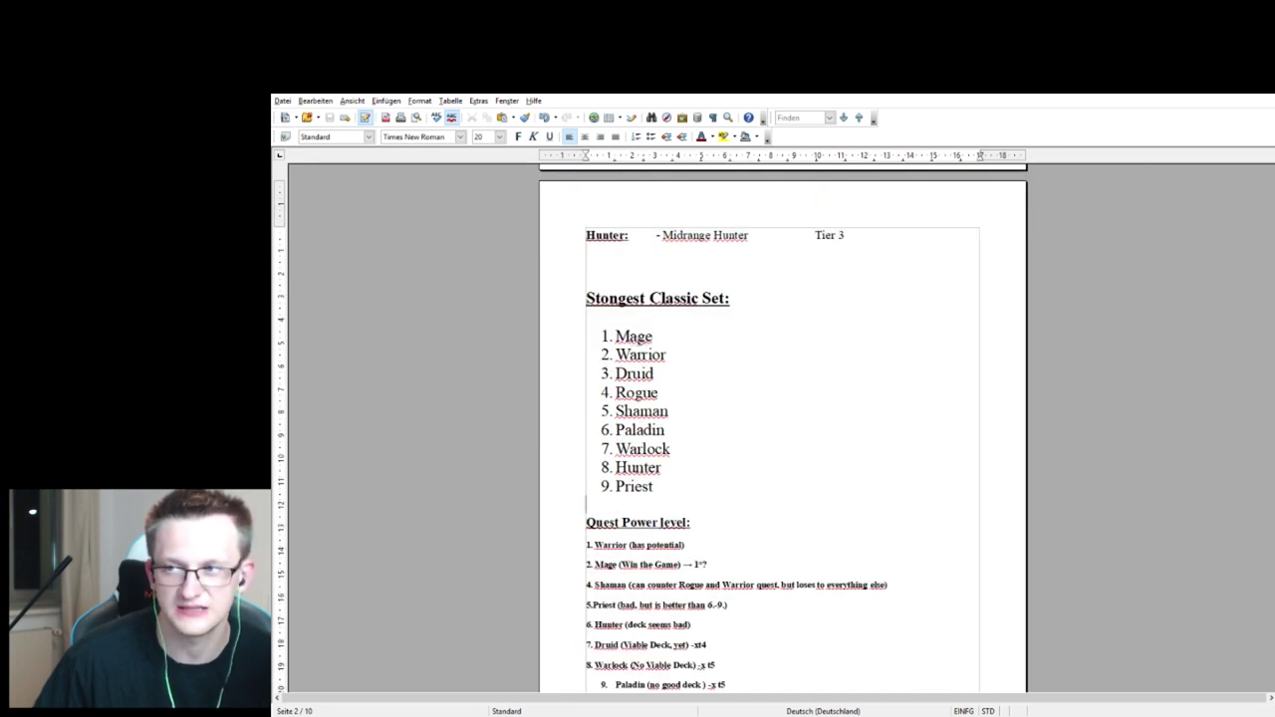
{"action": "left_click_drag", "start_coordinate": [670, 342], "coordinate": [604, 332]}
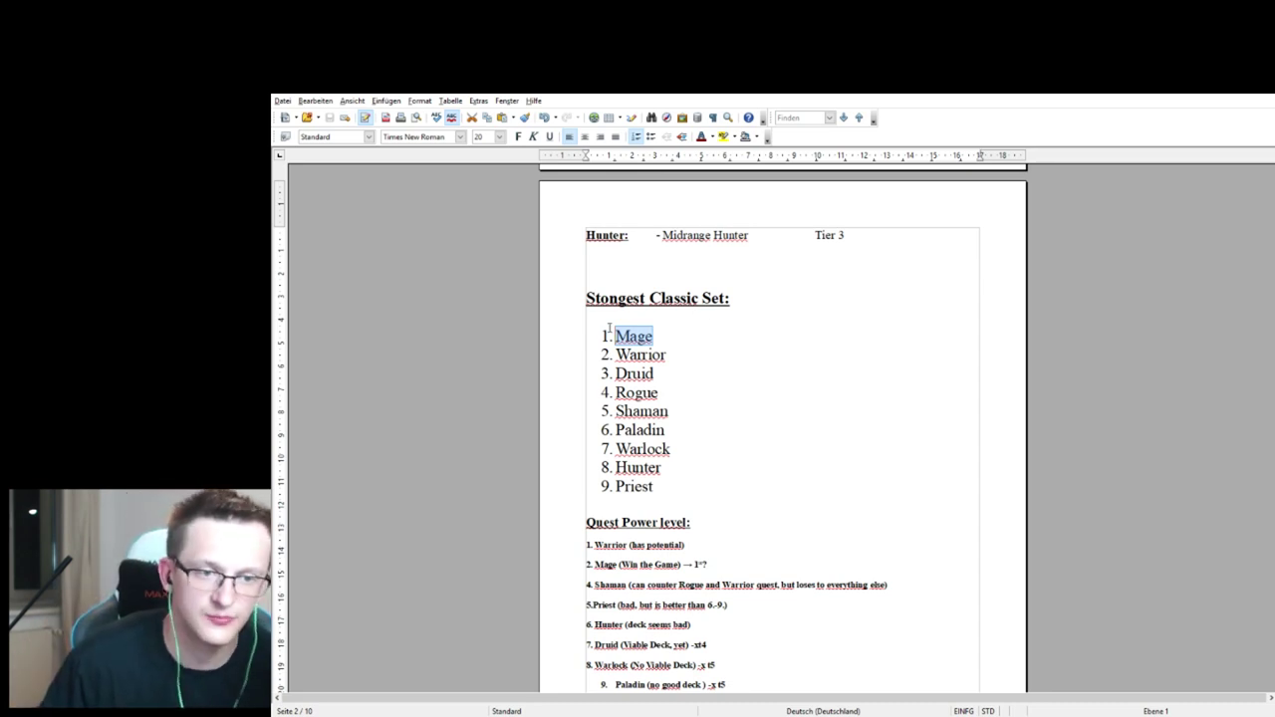
{"action": "double_click", "coordinate": [635, 487]}
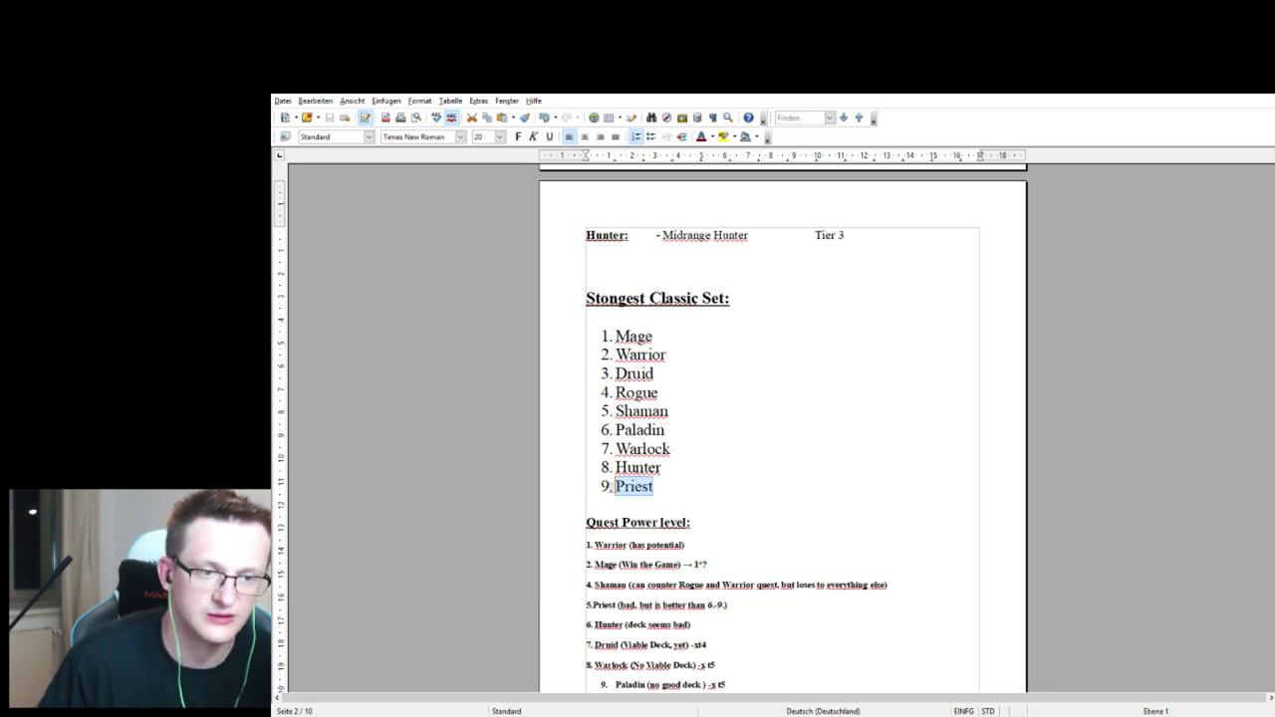
{"action": "scroll", "coordinate": [608, 486], "scroll_direction": "down", "scroll_amount": 1}
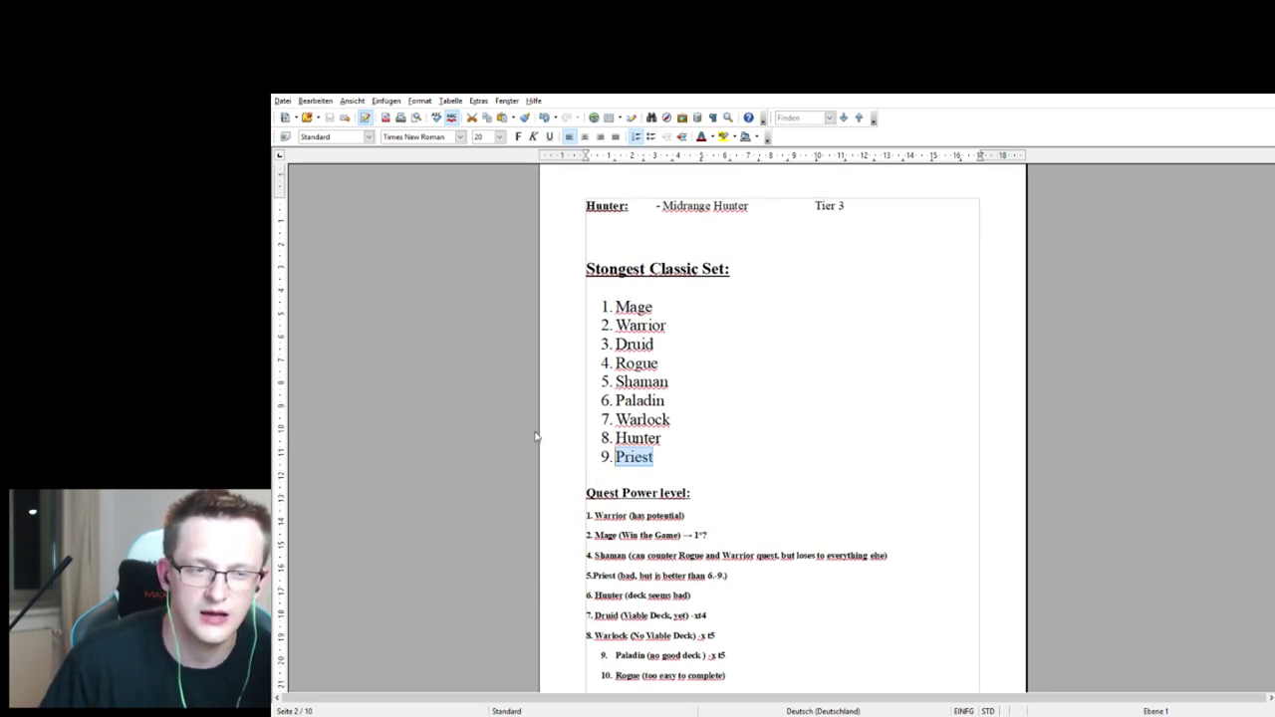
{"action": "scroll", "coordinate": [712, 440], "scroll_direction": "down", "scroll_amount": 3}
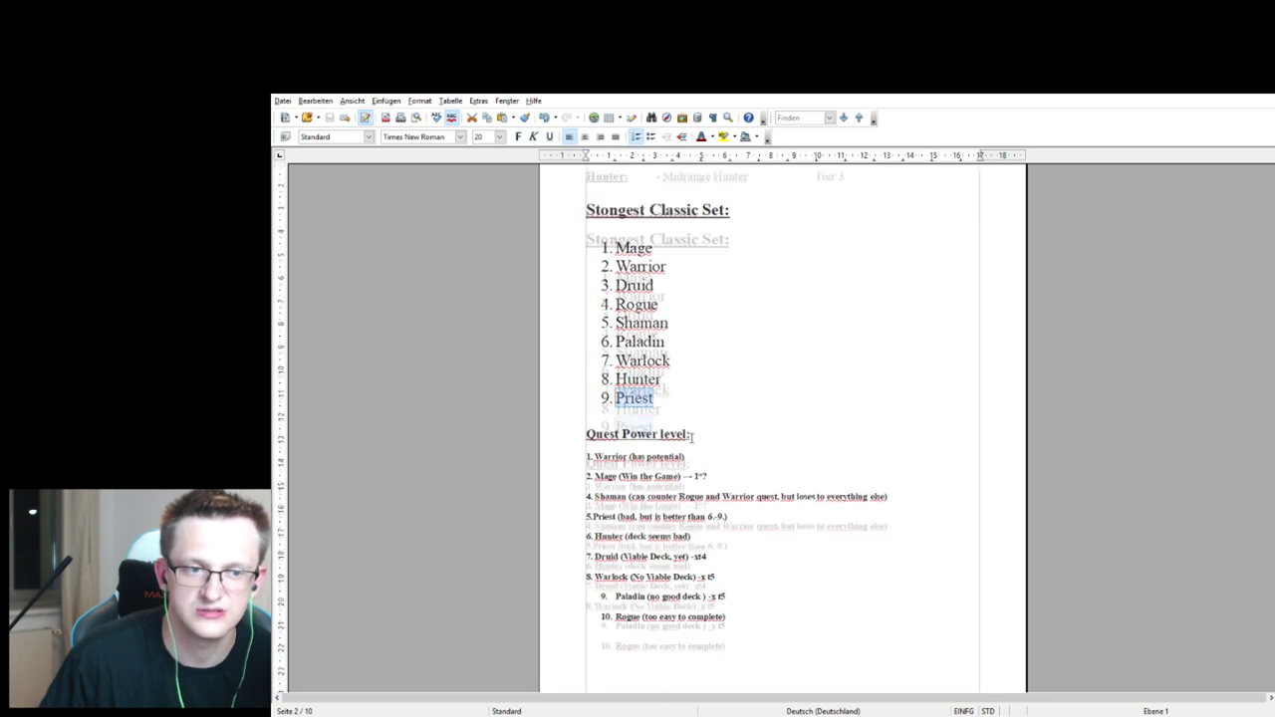
{"action": "left_click", "coordinate": [733, 392]}
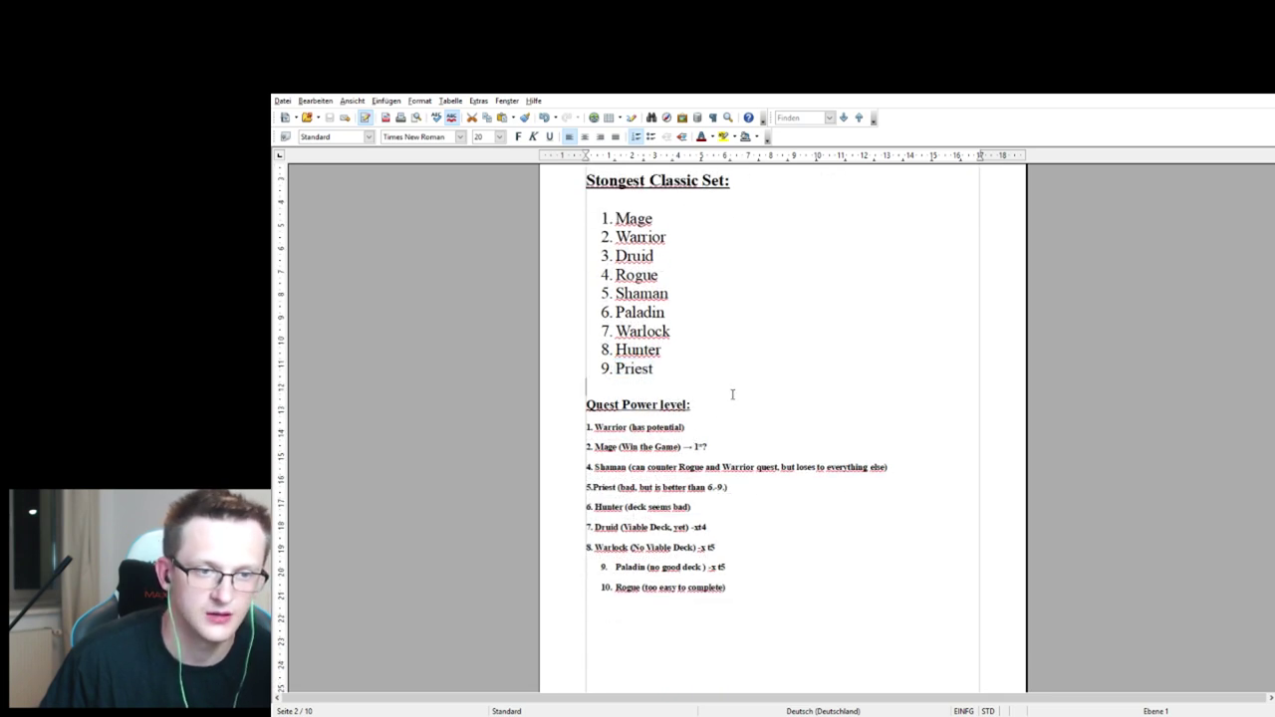
{"action": "scroll", "coordinate": [733, 393], "scroll_direction": "down", "scroll_amount": 2}
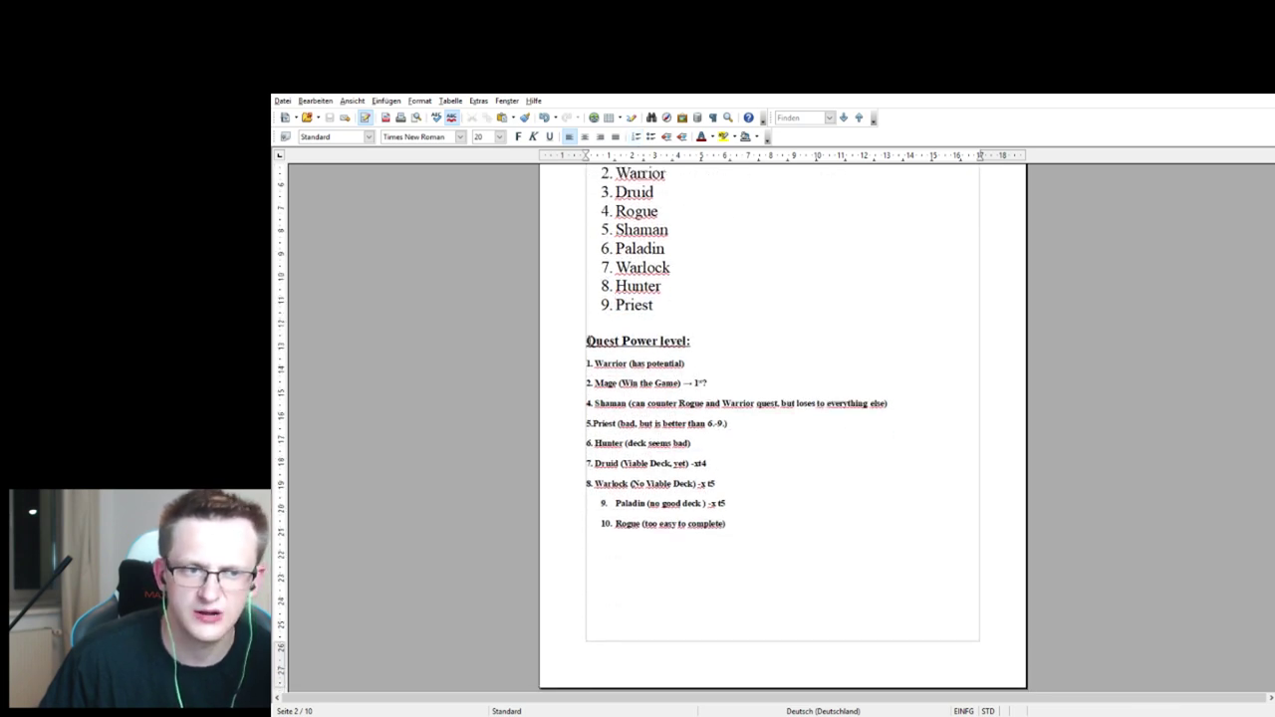
Insert an empty line after '10. Rogue', then look over the Mage and Warrior quest lines.
{"action": "left_click", "coordinate": [734, 525]}
{"action": "key", "text": "Return"}
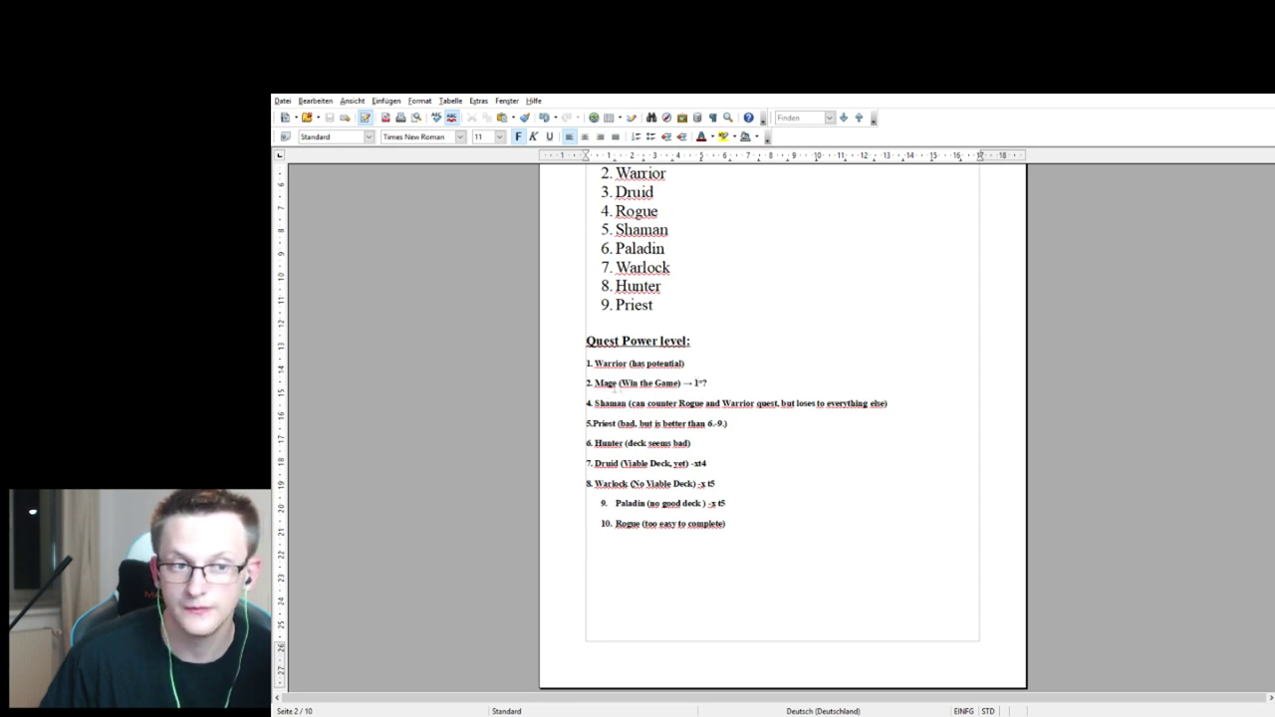
{"action": "left_click_drag", "start_coordinate": [588, 382], "coordinate": [719, 377]}
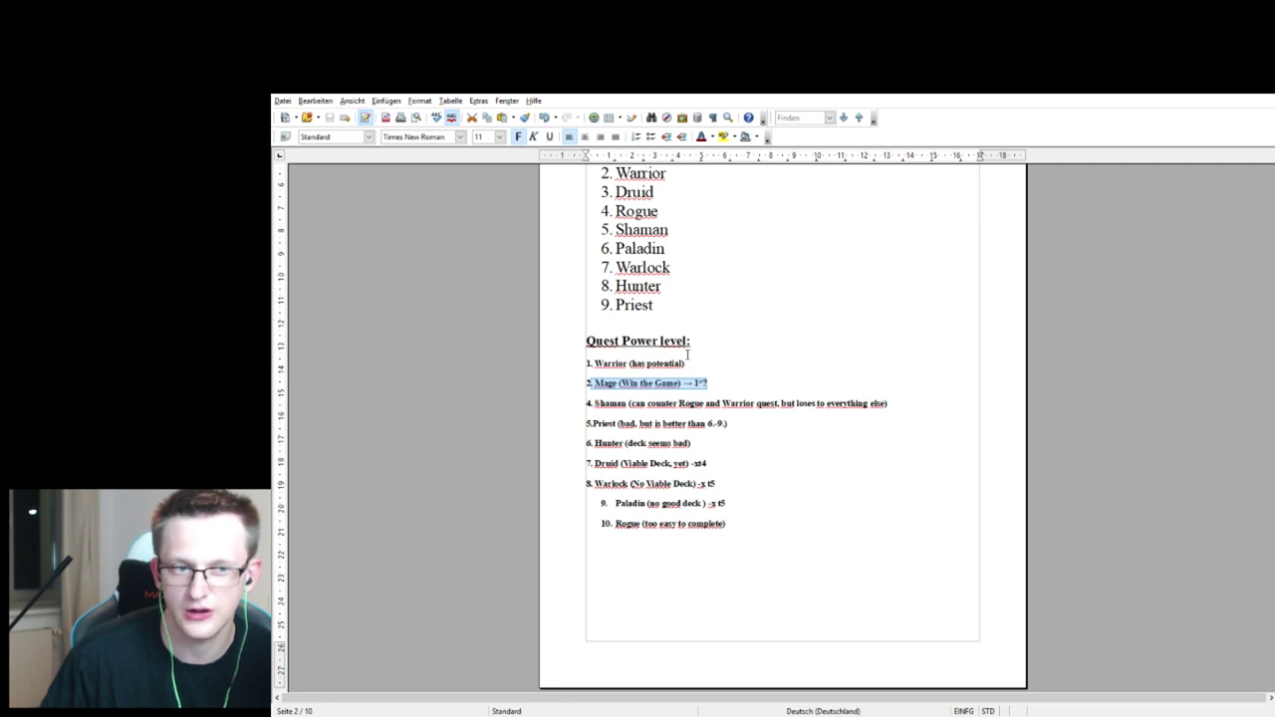
{"action": "left_click", "coordinate": [593, 362]}
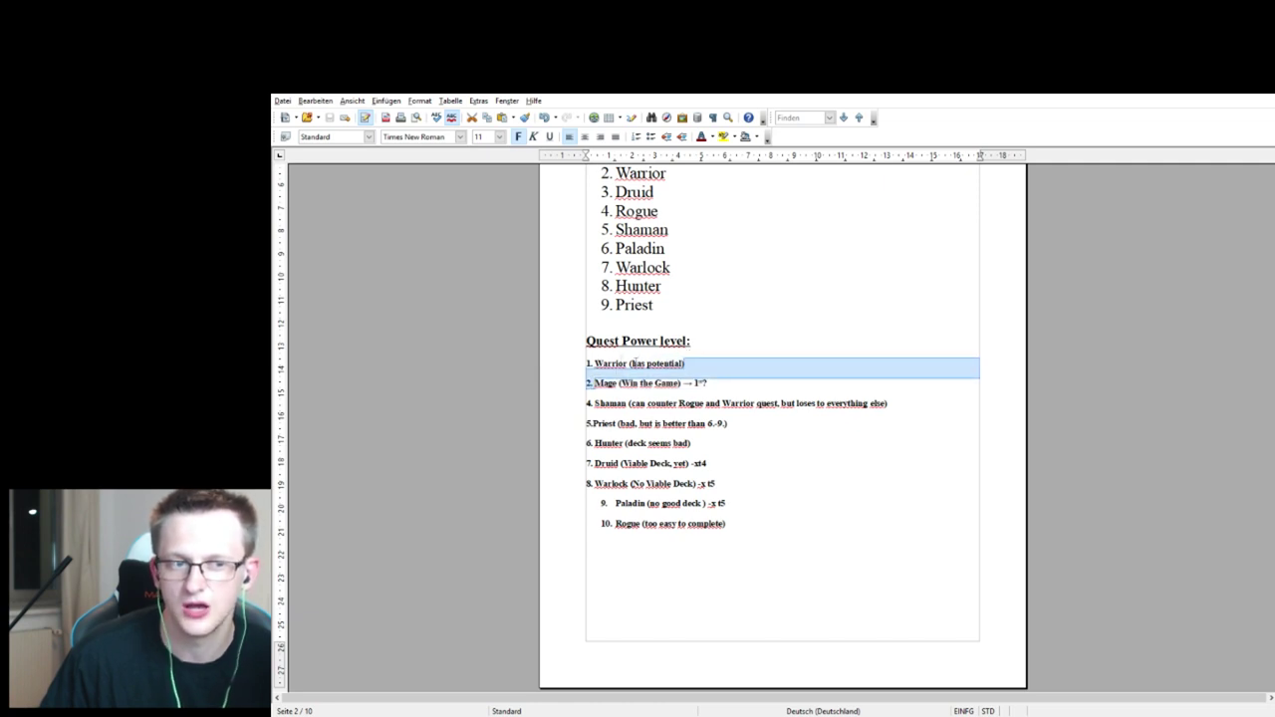
{"action": "left_click", "coordinate": [725, 362]}
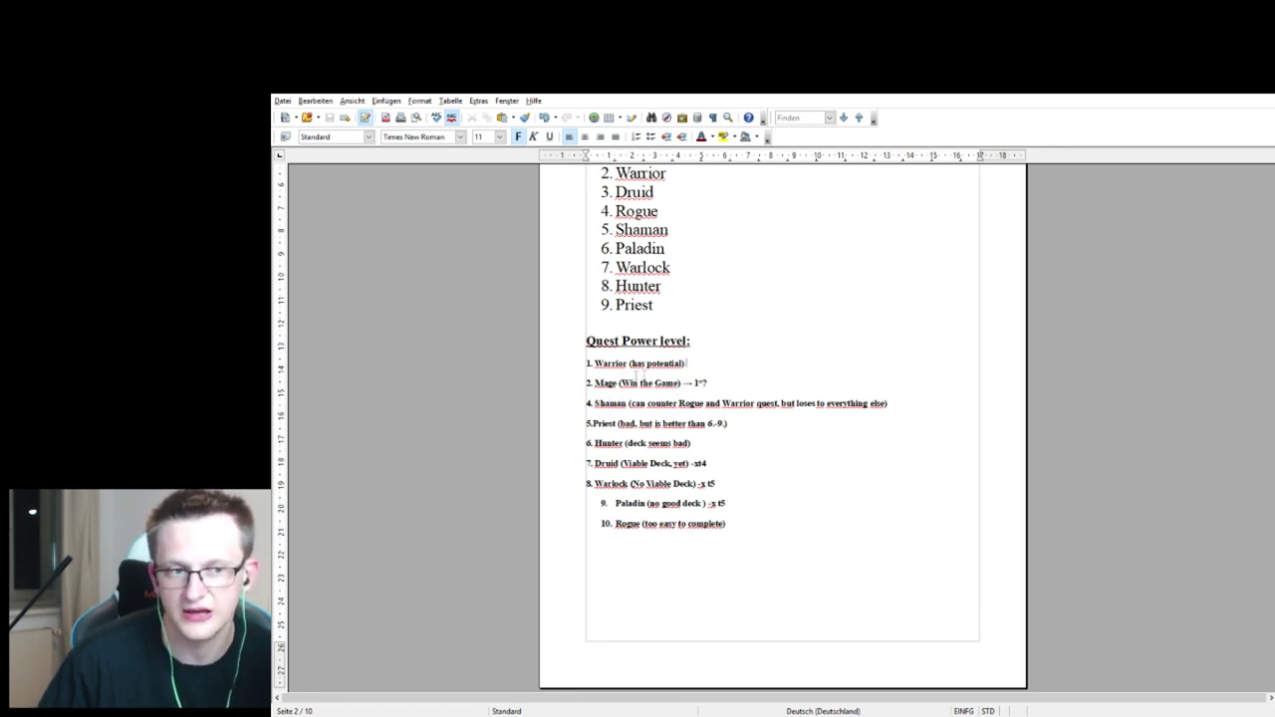
{"action": "scroll", "coordinate": [638, 364], "scroll_direction": "down", "scroll_amount": 1}
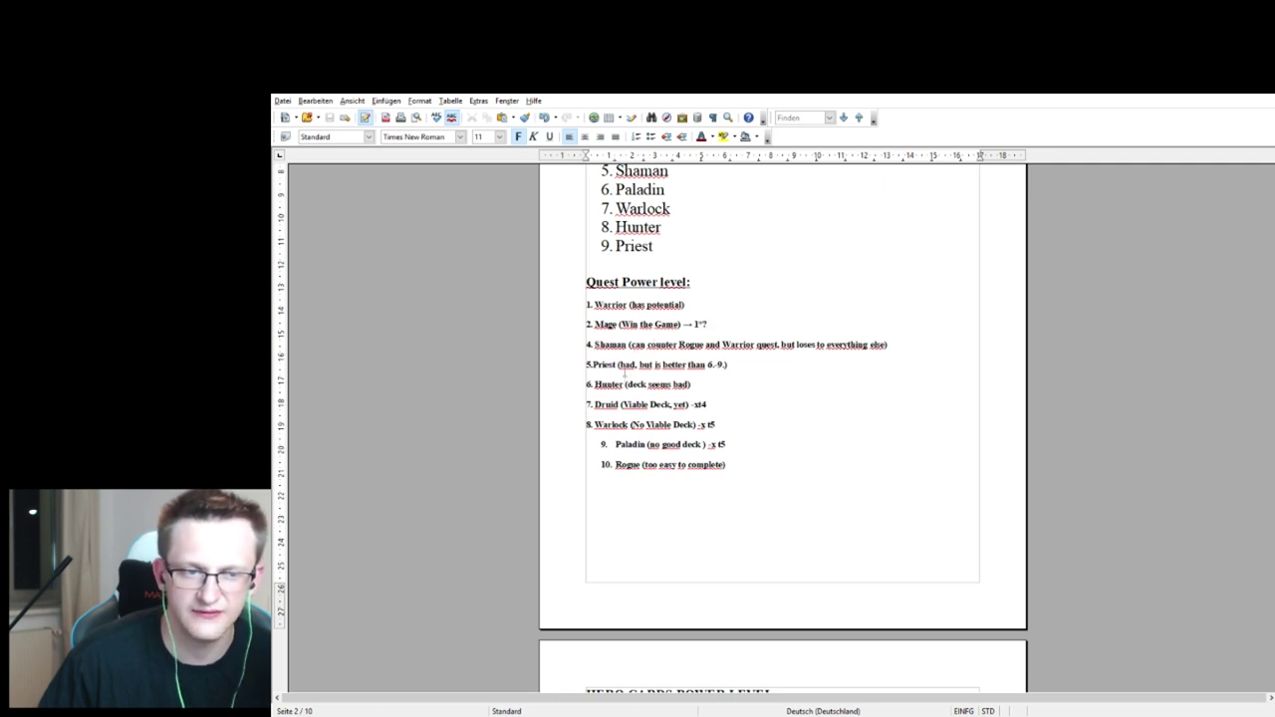
{"action": "scroll", "coordinate": [669, 403], "scroll_direction": "down", "scroll_amount": 1}
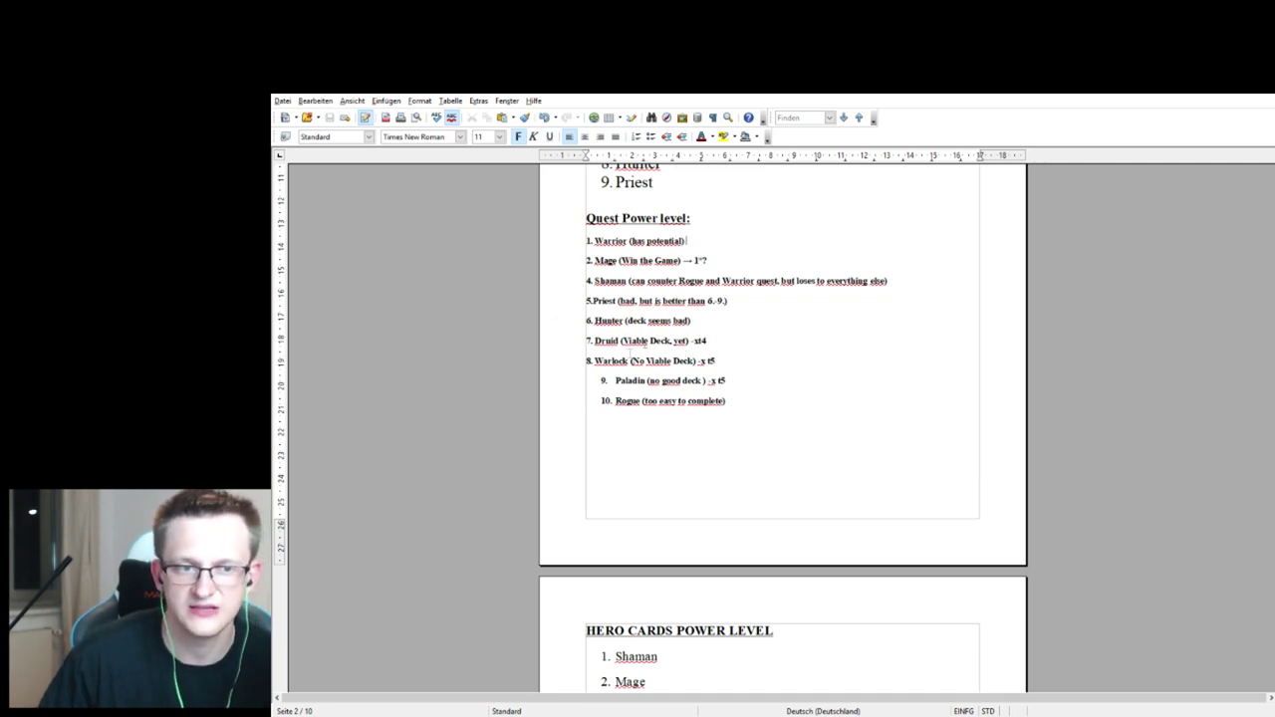
{"action": "scroll", "coordinate": [667, 340], "scroll_direction": "down", "scroll_amount": 5}
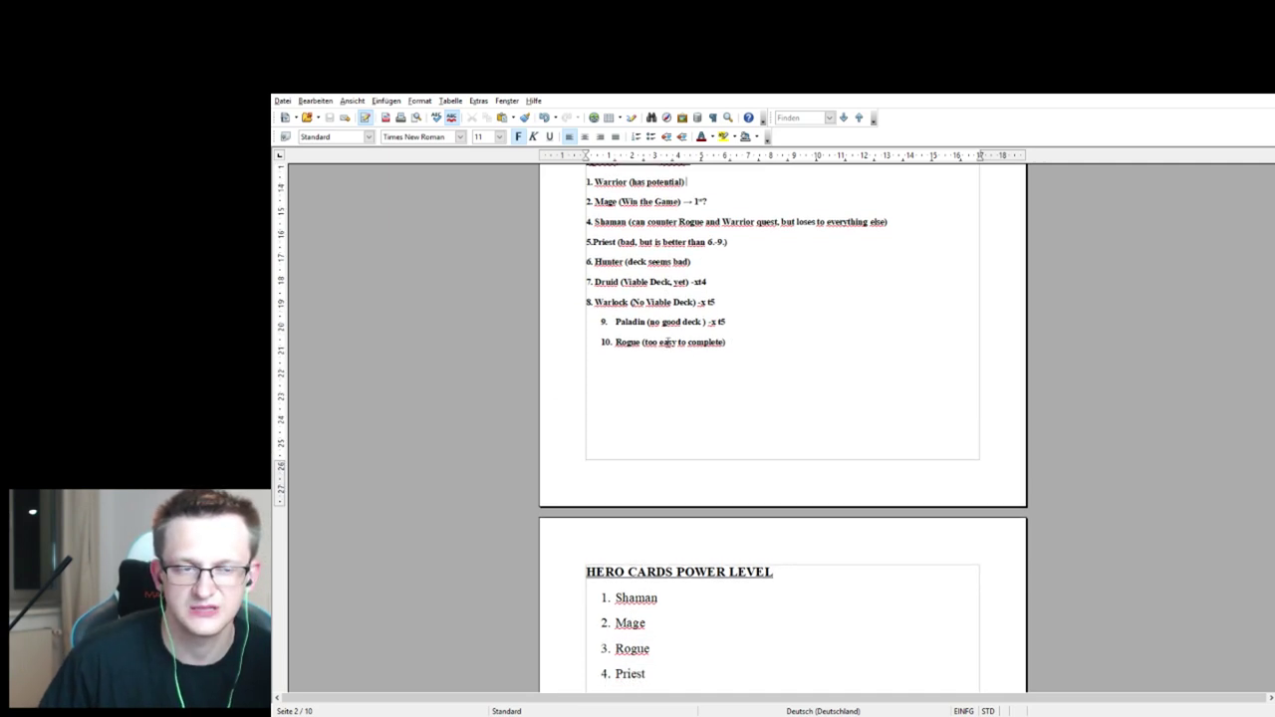
{"action": "scroll", "coordinate": [668, 340], "scroll_direction": "down", "scroll_amount": 1}
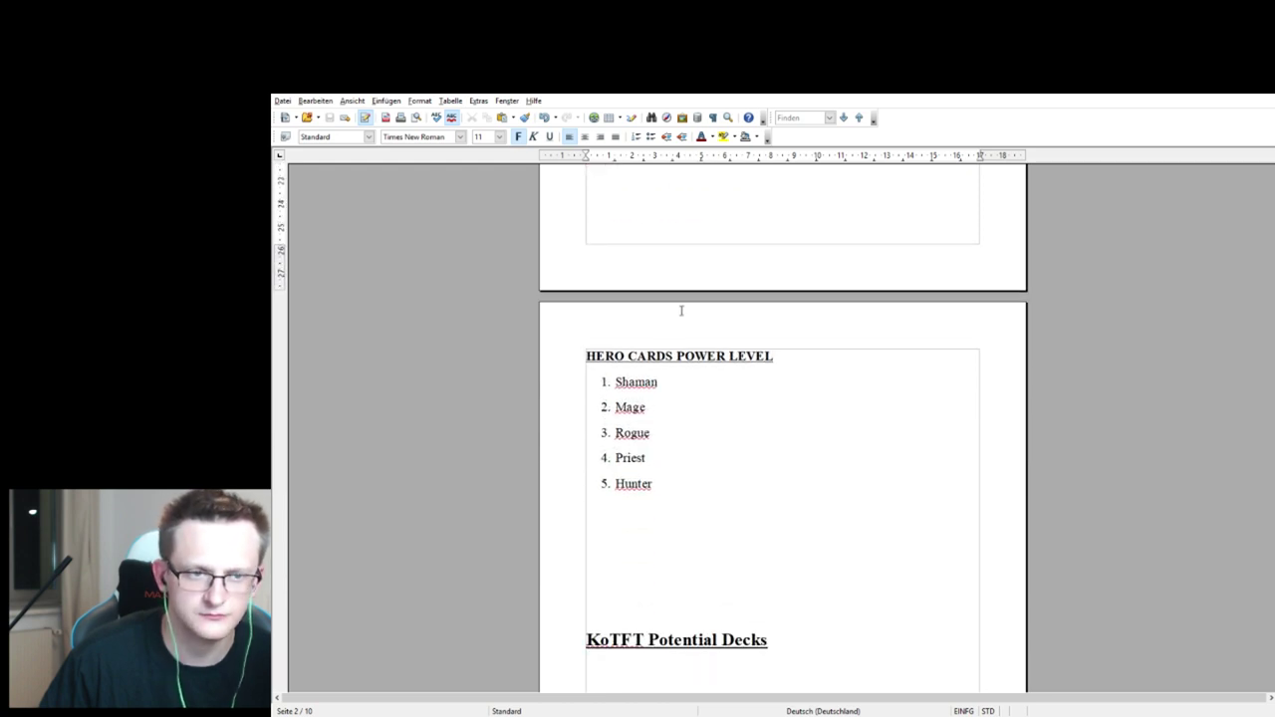
{"action": "scroll", "coordinate": [682, 309], "scroll_direction": "down", "scroll_amount": 2}
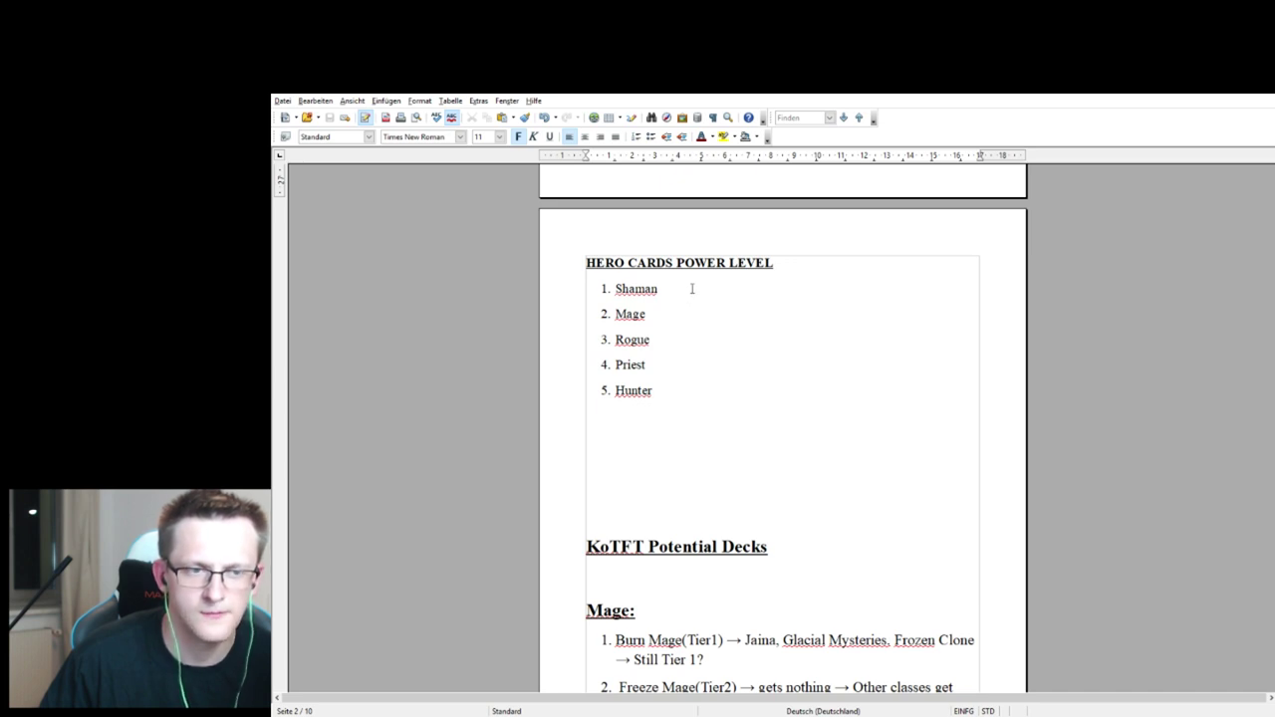
{"action": "scroll", "coordinate": [693, 289], "scroll_direction": "down", "scroll_amount": 1}
{"action": "scroll", "coordinate": [694, 299], "scroll_direction": "up", "scroll_amount": 3}
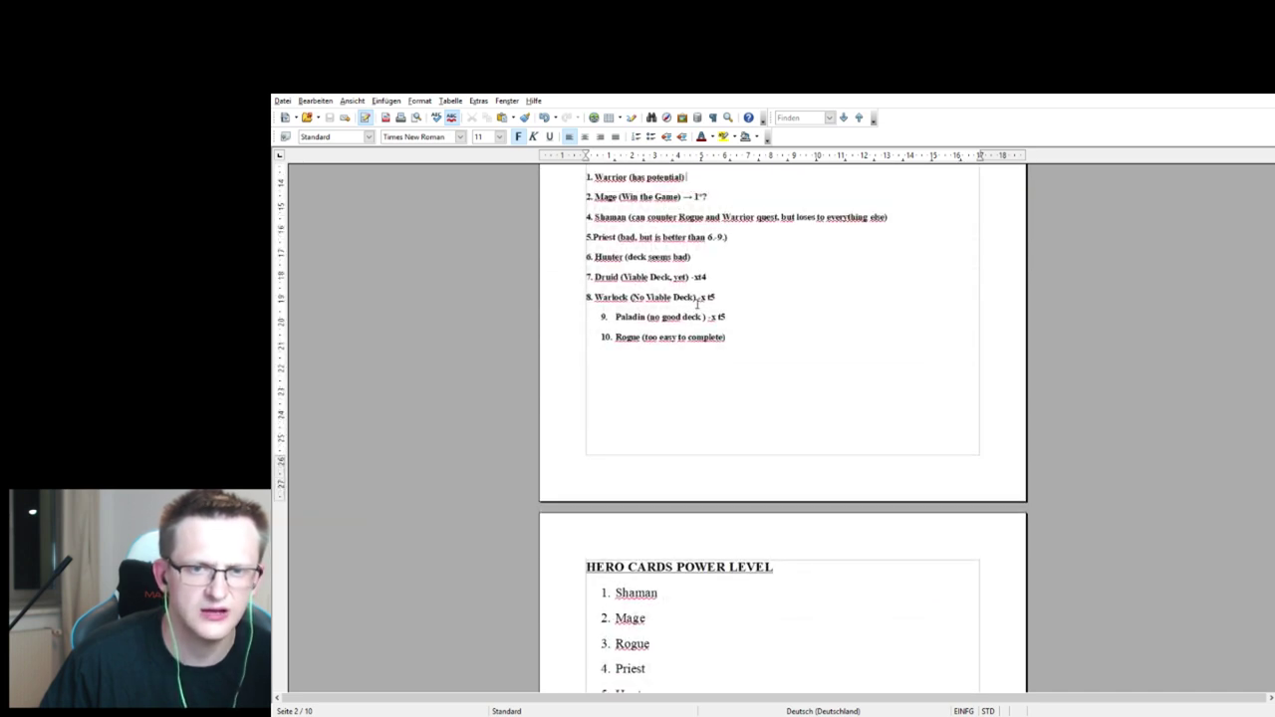
{"action": "scroll", "coordinate": [694, 309], "scroll_direction": "up", "scroll_amount": 3}
{"action": "scroll", "coordinate": [687, 334], "scroll_direction": "down", "scroll_amount": 5}
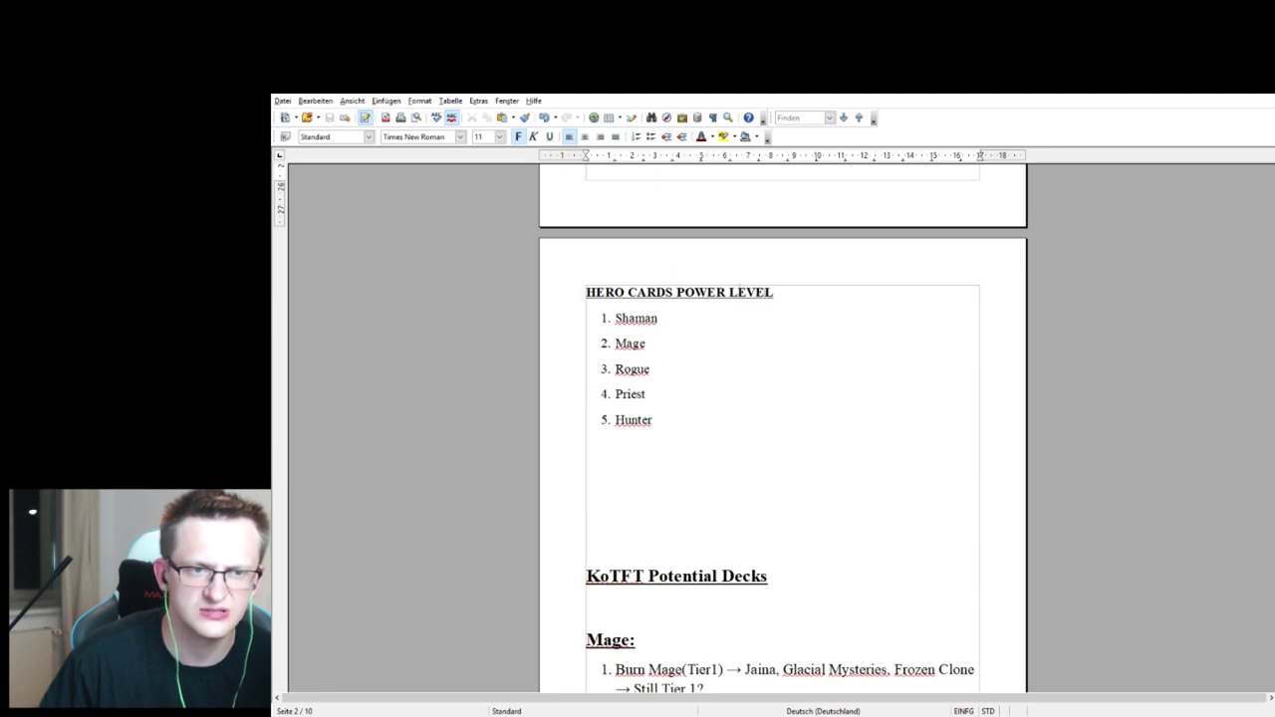
{"action": "scroll", "coordinate": [754, 365], "scroll_direction": "down", "scroll_amount": 2}
{"action": "scroll", "coordinate": [737, 362], "scroll_direction": "down", "scroll_amount": 2}
{"action": "scroll", "coordinate": [715, 362], "scroll_direction": "down", "scroll_amount": 3}
{"action": "scroll", "coordinate": [715, 349], "scroll_direction": "up", "scroll_amount": 3}
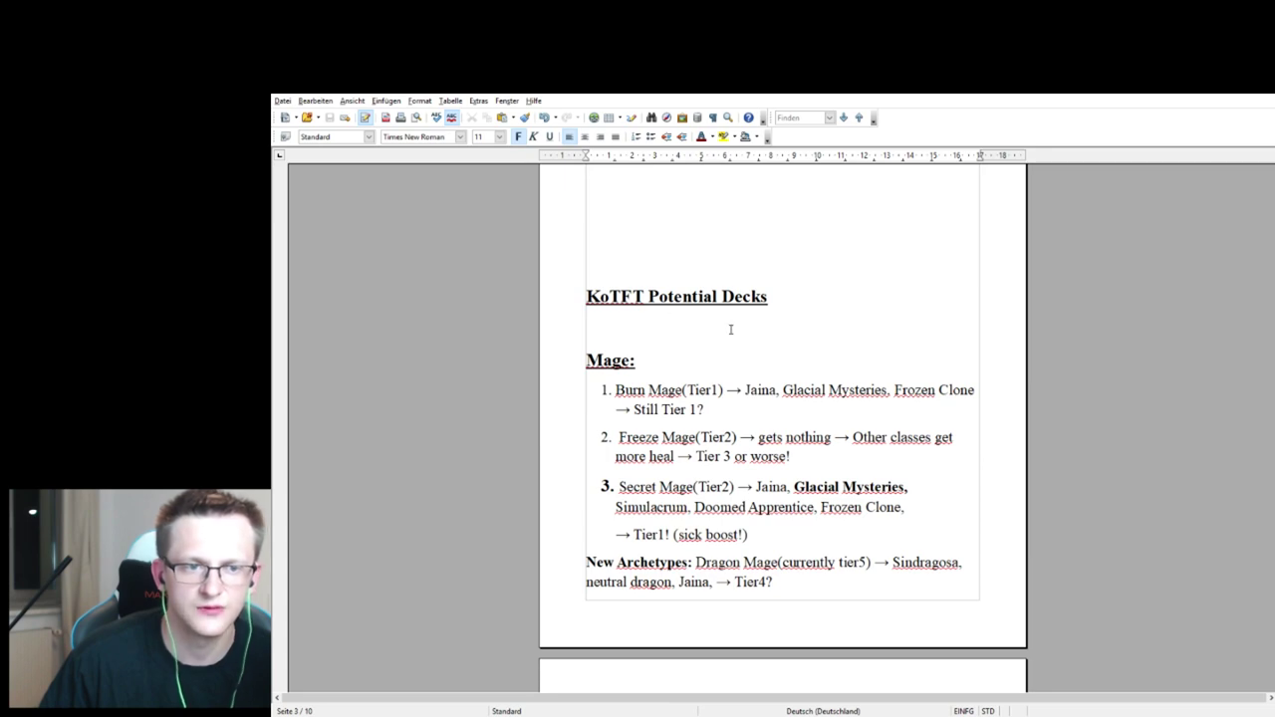
{"action": "scroll", "coordinate": [767, 344], "scroll_direction": "down", "scroll_amount": 4}
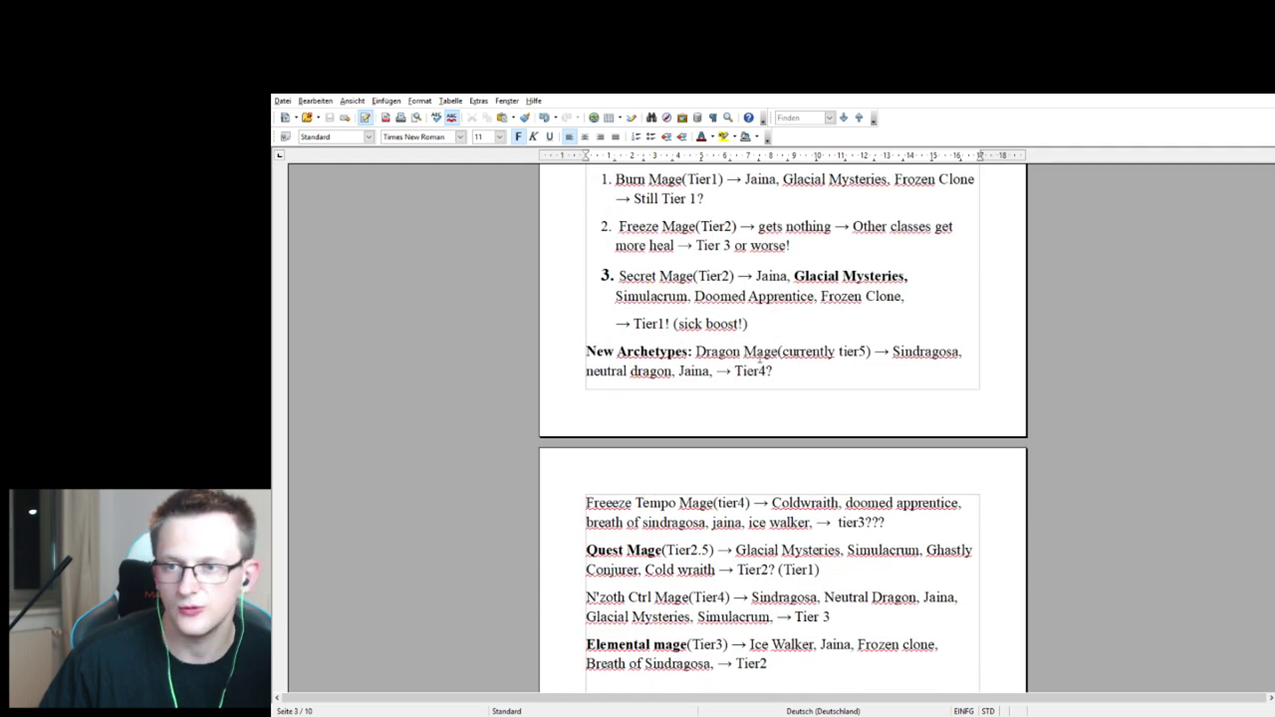
{"action": "scroll", "coordinate": [759, 362], "scroll_direction": "up", "scroll_amount": 1}
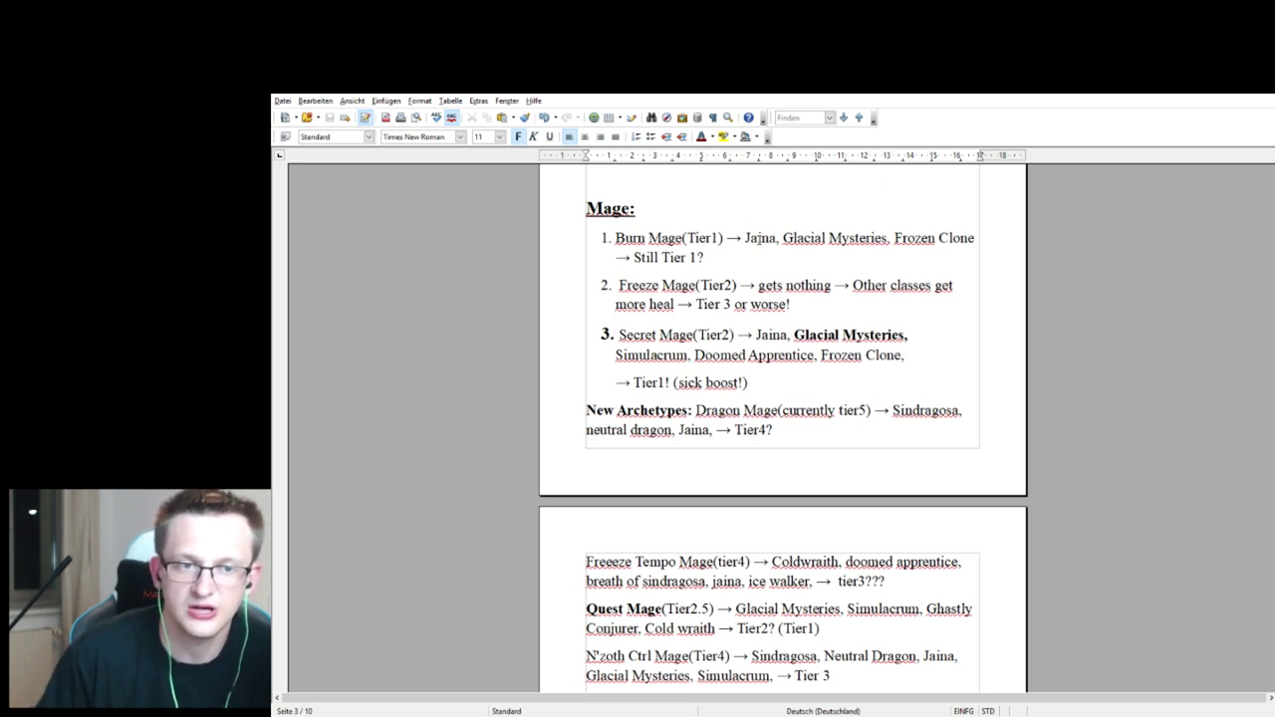
{"action": "double_click", "coordinate": [760, 240]}
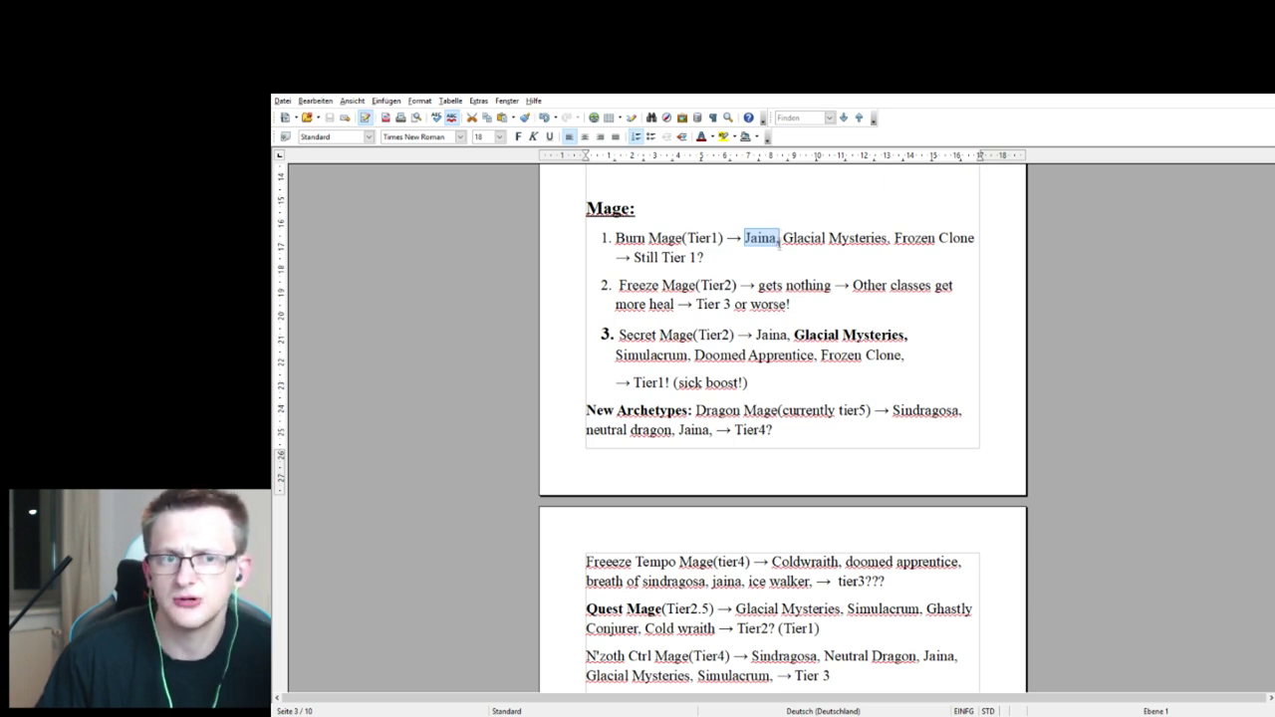
{"action": "left_click", "coordinate": [770, 253]}
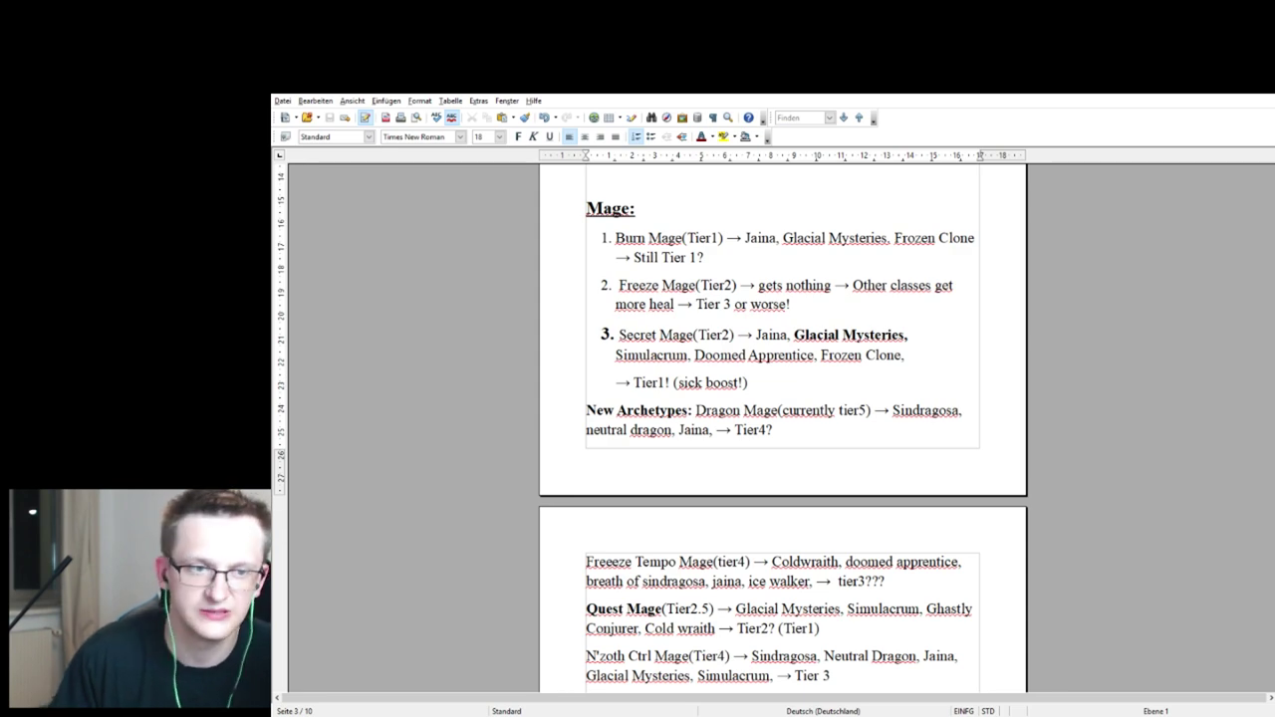
{"action": "scroll", "coordinate": [783, 428], "scroll_direction": "down", "scroll_amount": 6}
{"action": "scroll", "coordinate": [783, 429], "scroll_direction": "up", "scroll_amount": 7}
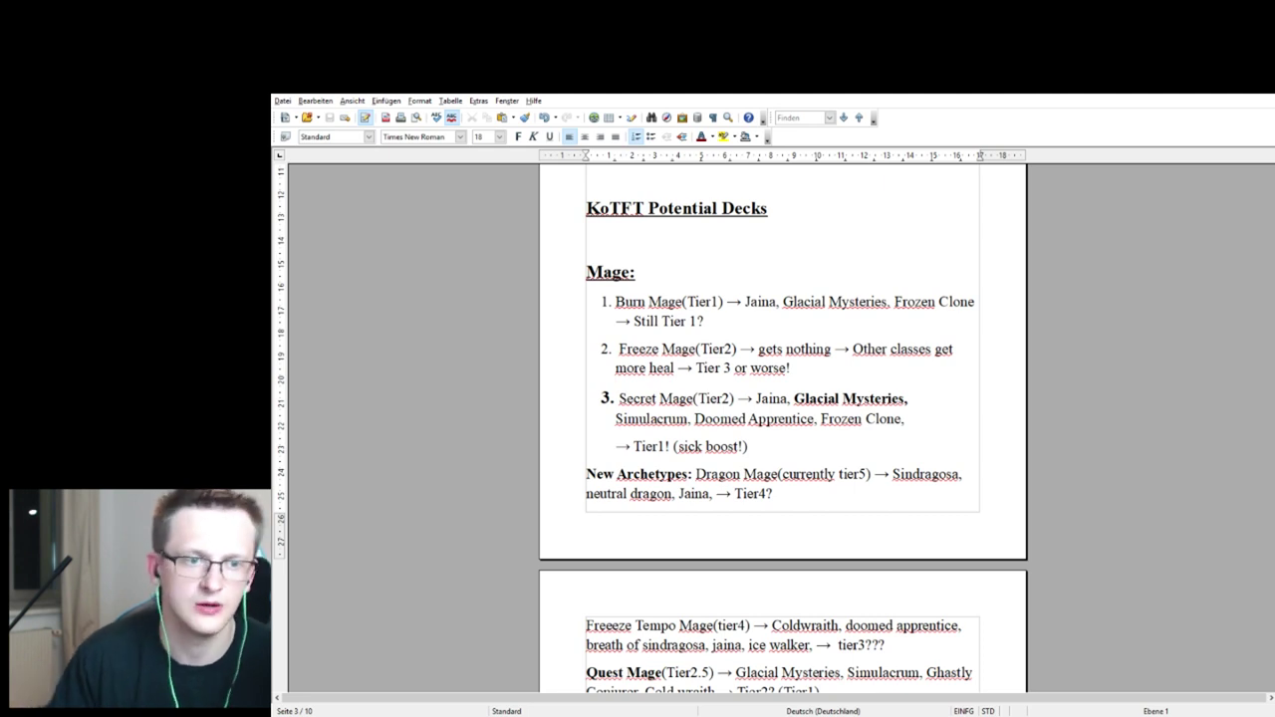
{"action": "scroll", "coordinate": [782, 428], "scroll_direction": "down", "scroll_amount": 1}
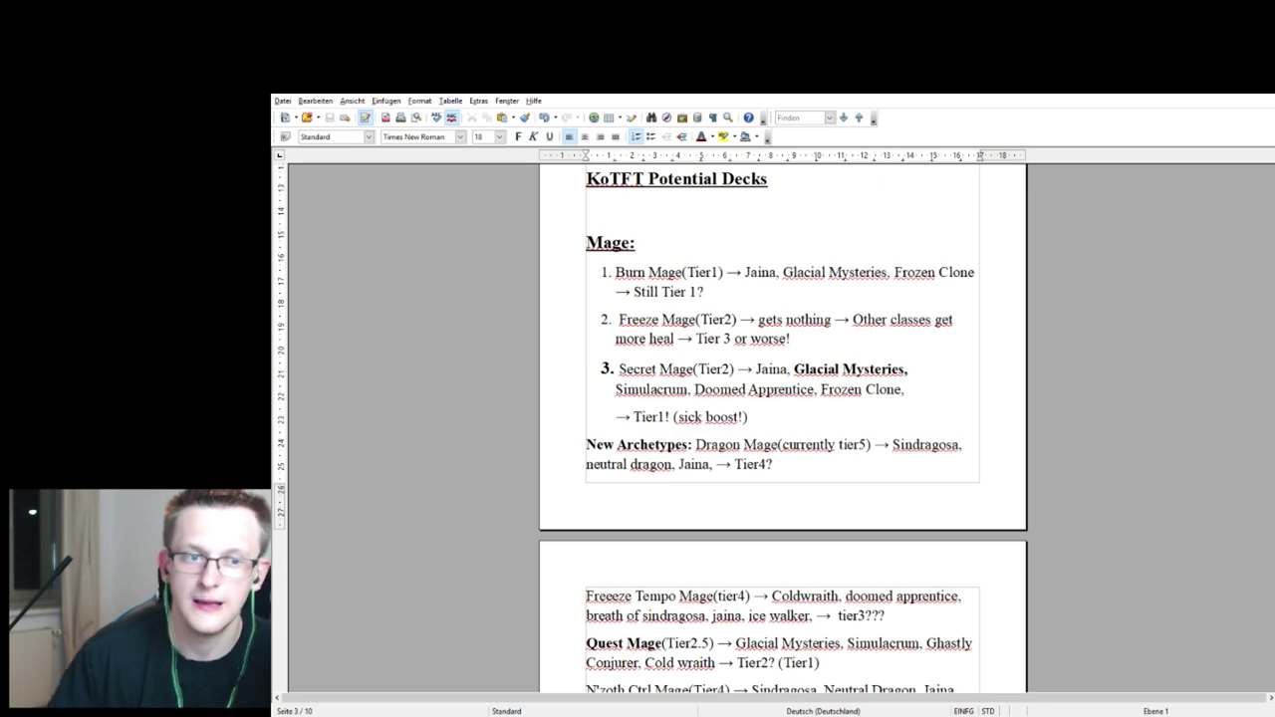
{"action": "left_click_drag", "start_coordinate": [695, 339], "coordinate": [769, 338]}
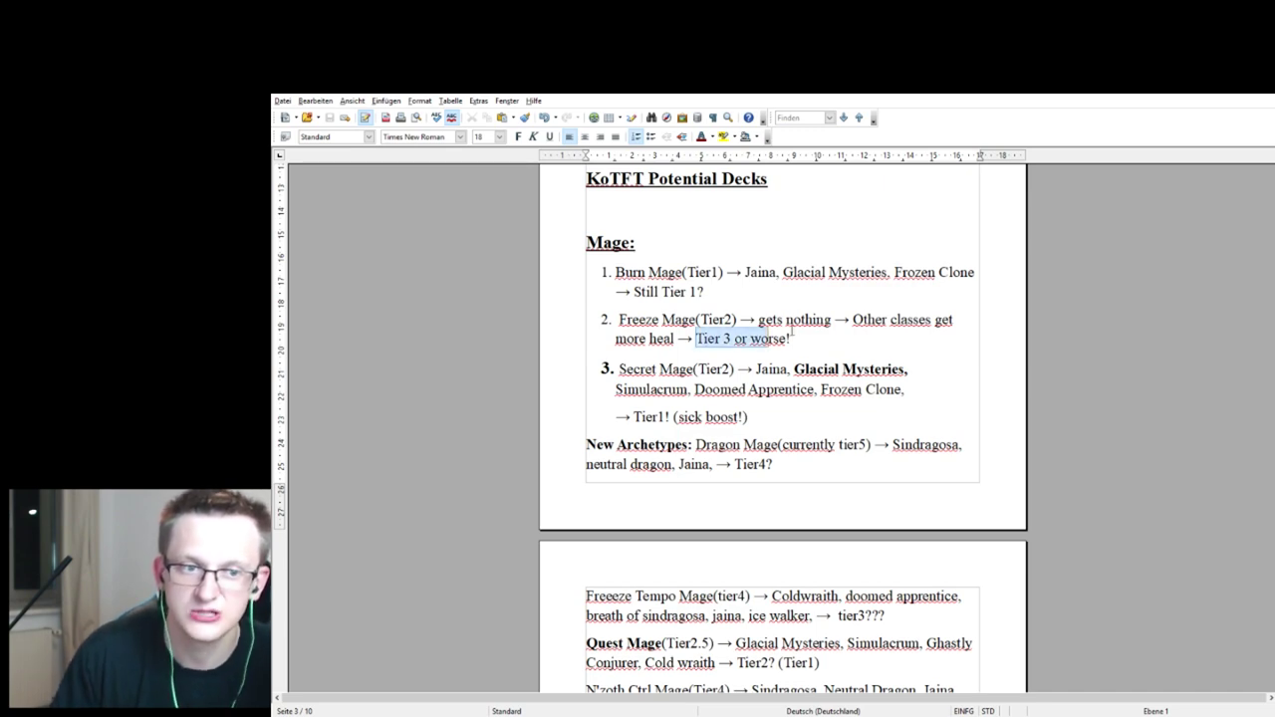
{"action": "scroll", "coordinate": [794, 328], "scroll_direction": "down", "scroll_amount": 3}
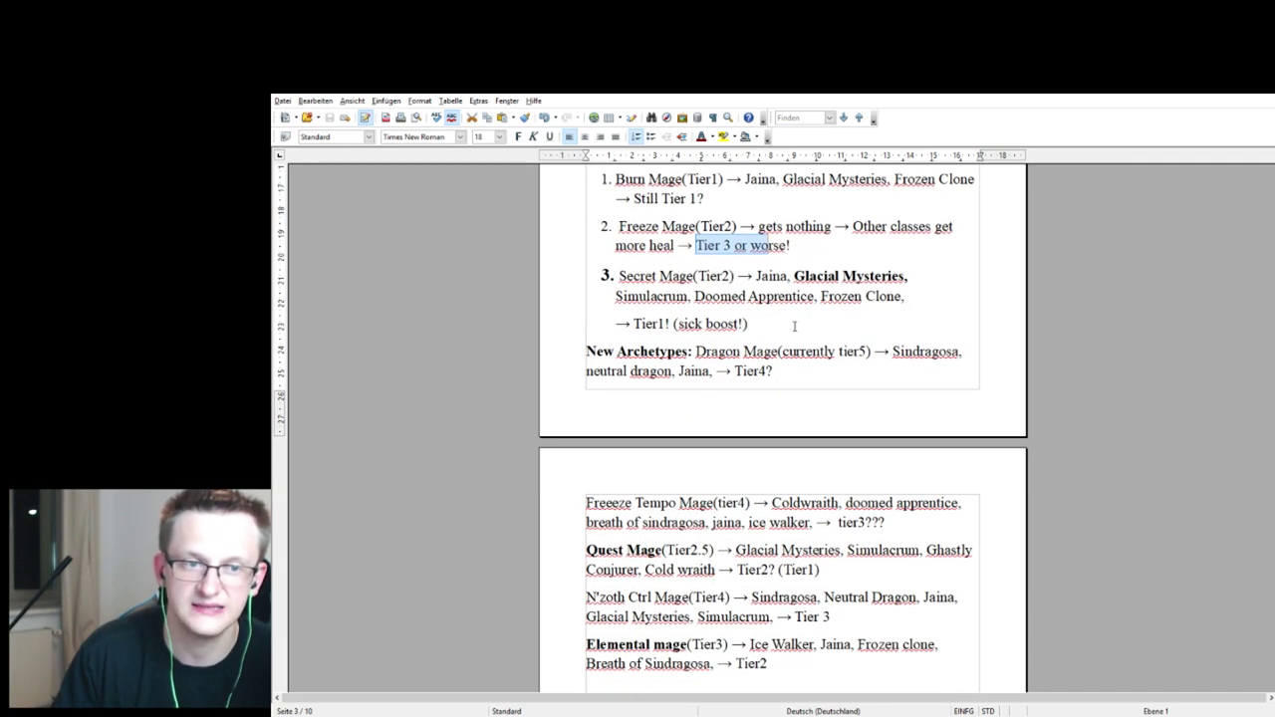
{"action": "scroll", "coordinate": [794, 326], "scroll_direction": "up", "scroll_amount": 2}
{"action": "left_click", "coordinate": [848, 379]}
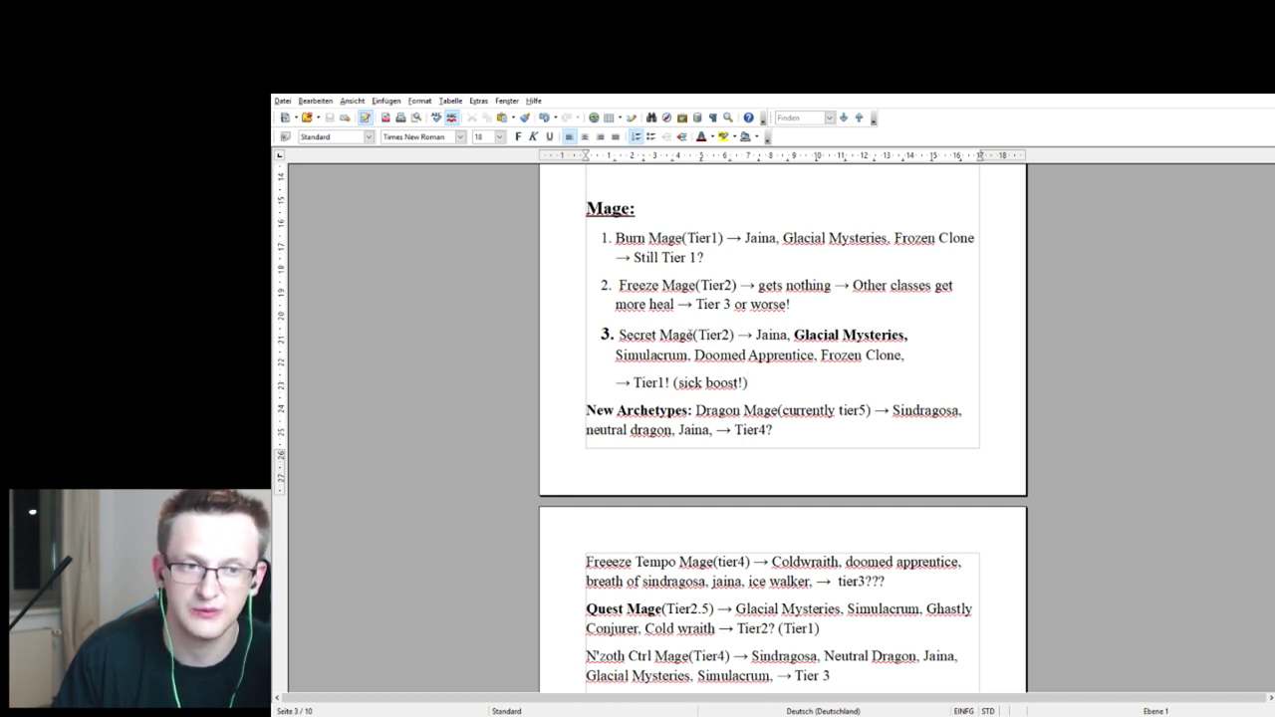
{"action": "scroll", "coordinate": [697, 337], "scroll_direction": "down", "scroll_amount": 1}
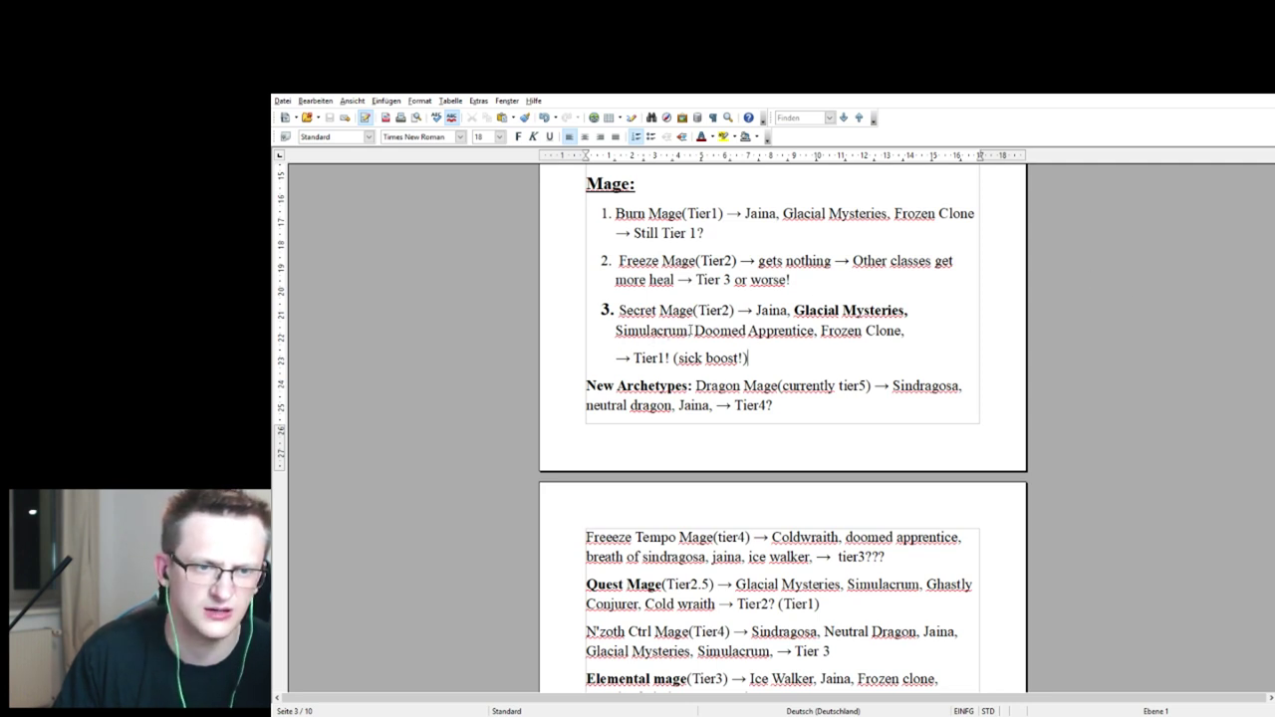
{"action": "left_click_drag", "start_coordinate": [688, 330], "coordinate": [626, 330]}
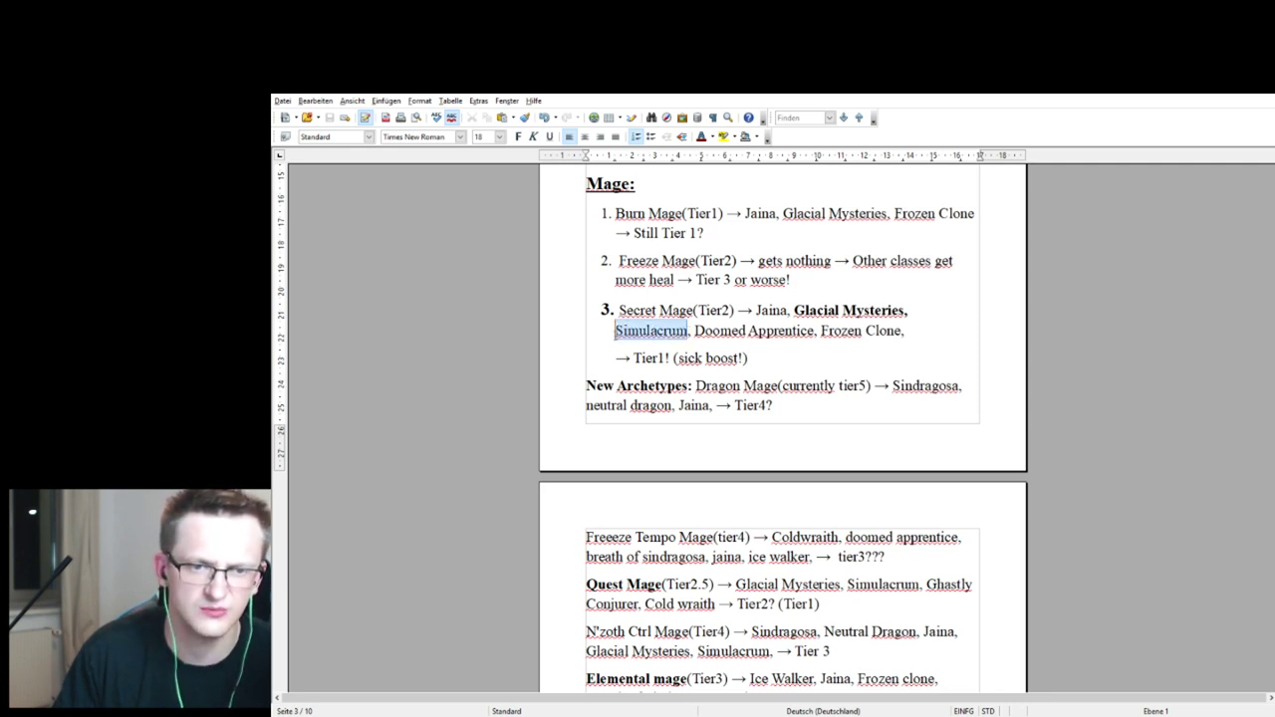
{"action": "left_click", "coordinate": [717, 342]}
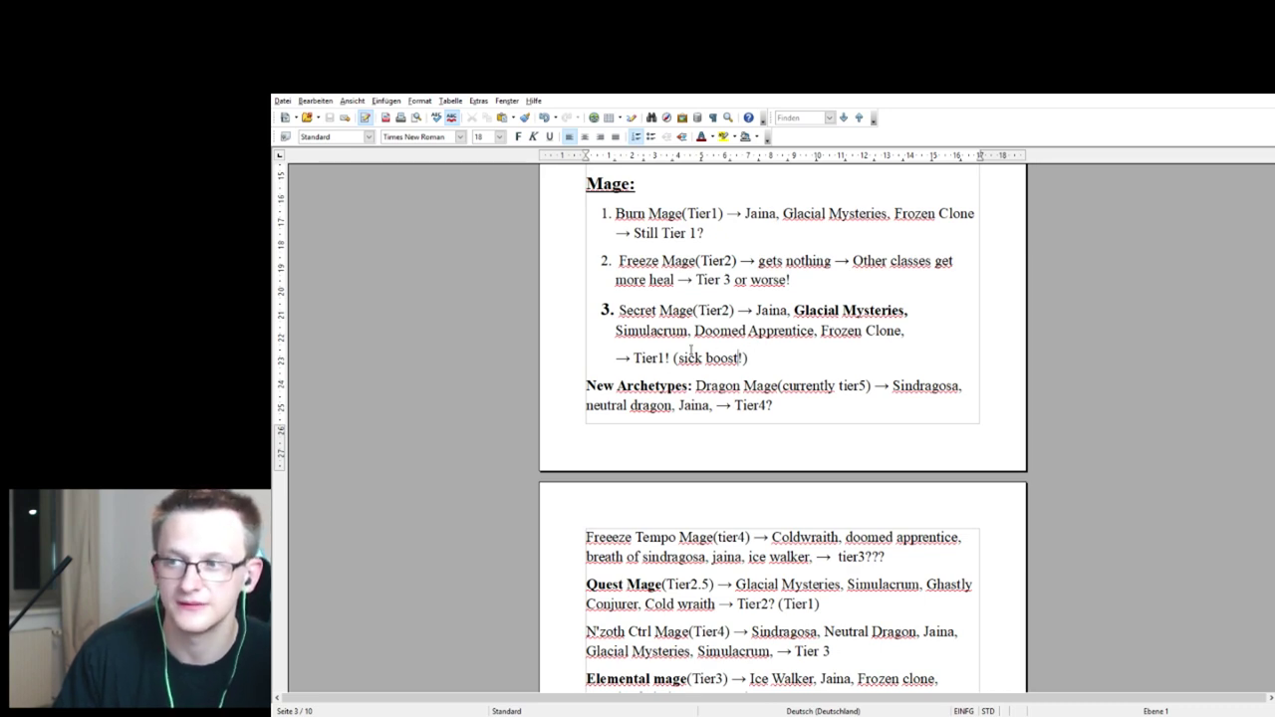
Scroll past the remaining Mage decks until the Priest heading shows at the page bottom.
{"action": "scroll", "coordinate": [692, 351], "scroll_direction": "down", "scroll_amount": 1}
{"action": "scroll", "coordinate": [690, 340], "scroll_direction": "down", "scroll_amount": 1}
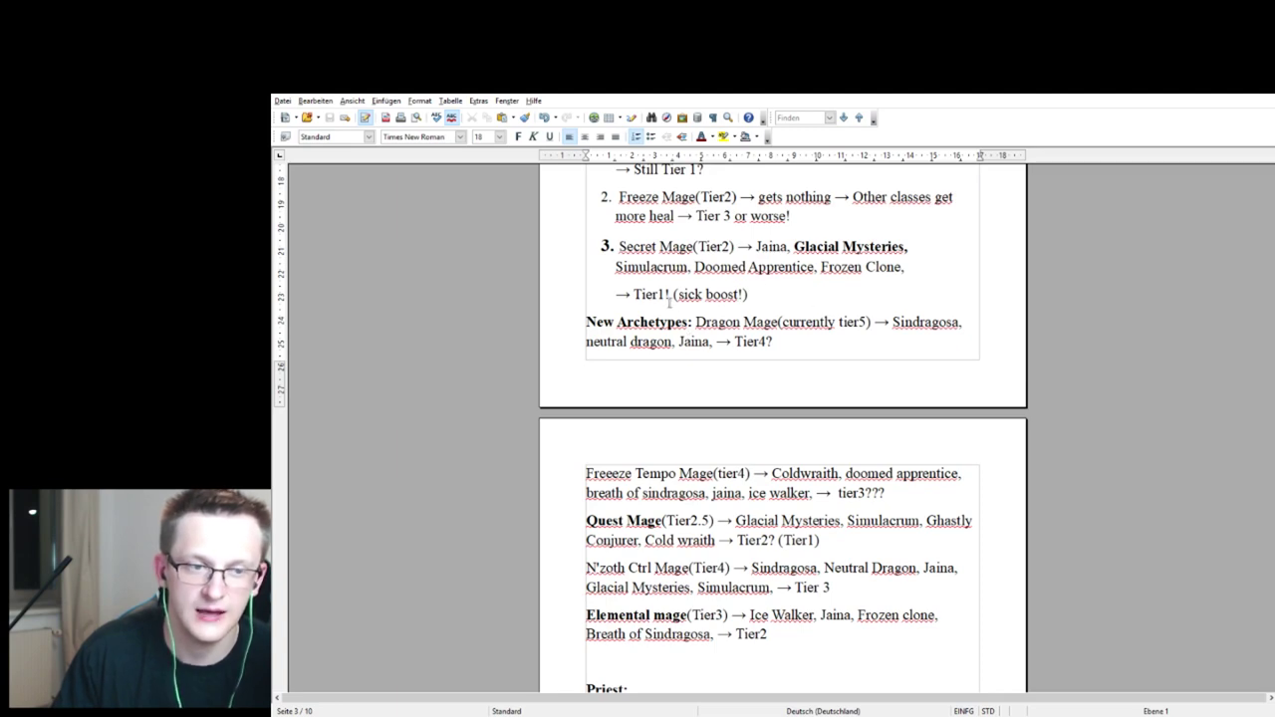
{"action": "scroll", "coordinate": [687, 314], "scroll_direction": "up", "scroll_amount": 1}
{"action": "scroll", "coordinate": [661, 278], "scroll_direction": "up", "scroll_amount": 2}
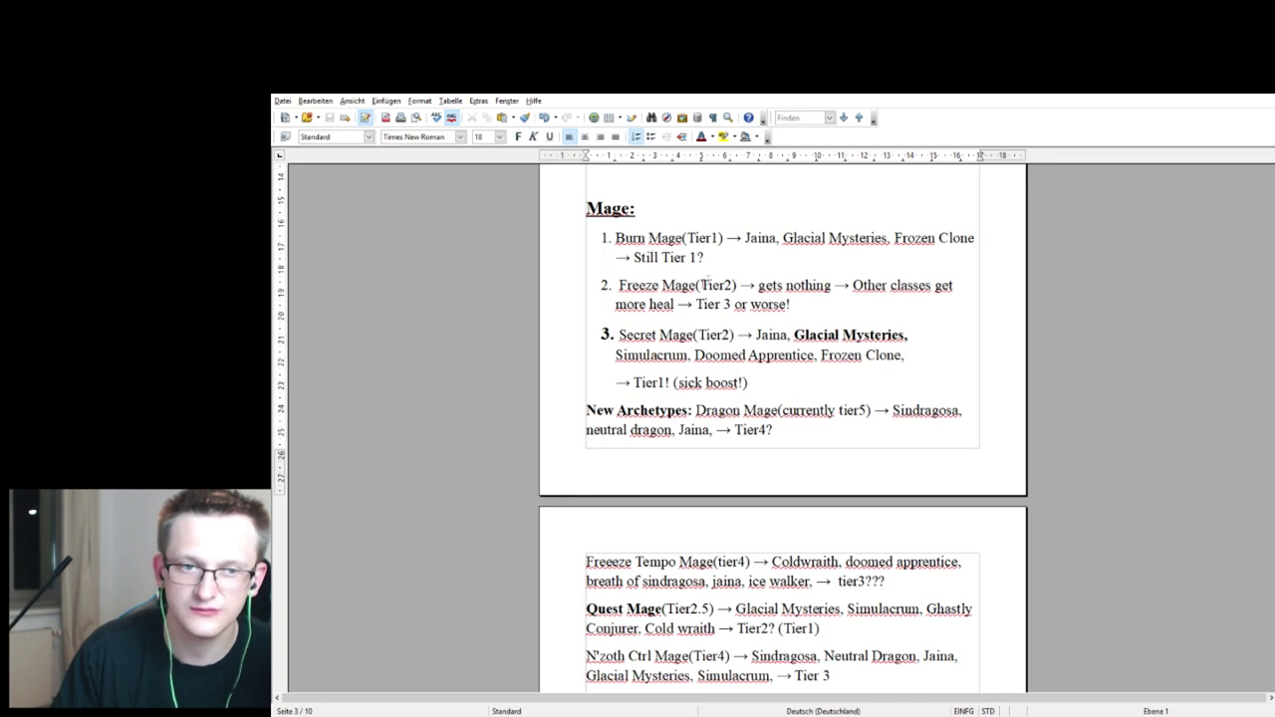
{"action": "scroll", "coordinate": [717, 291], "scroll_direction": "down", "scroll_amount": 3}
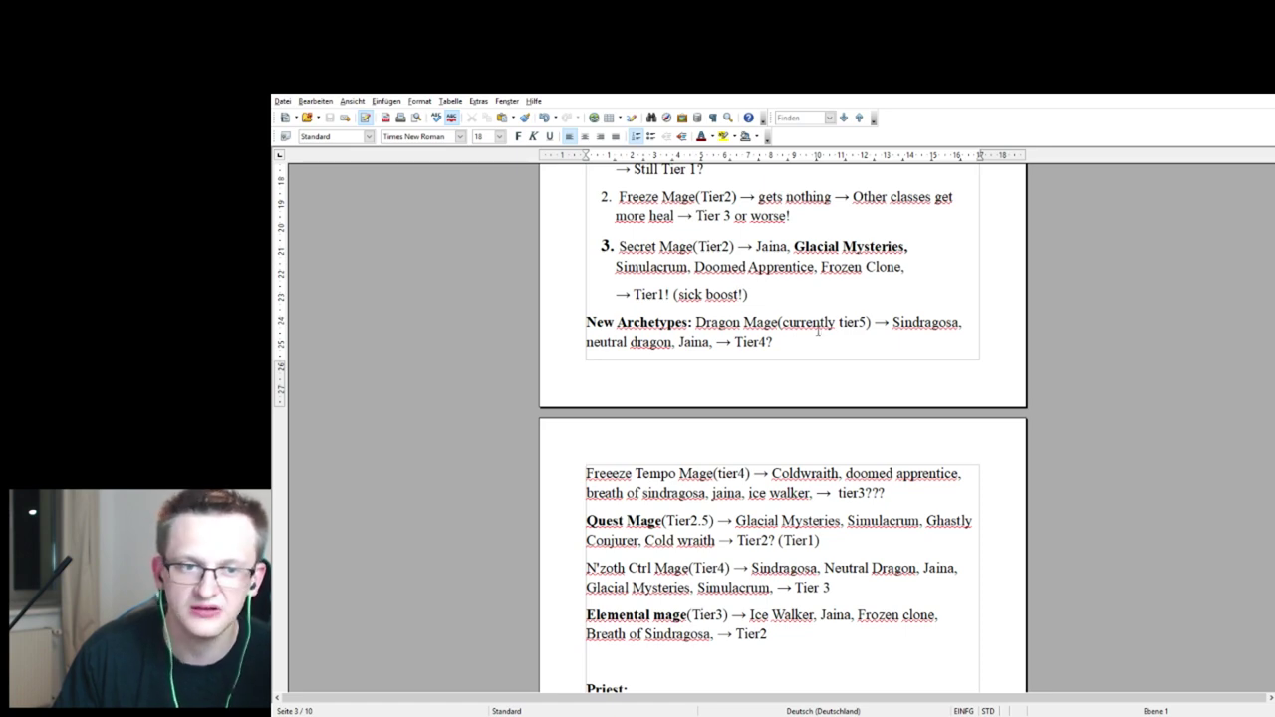
{"action": "scroll", "coordinate": [818, 329], "scroll_direction": "down", "scroll_amount": 1}
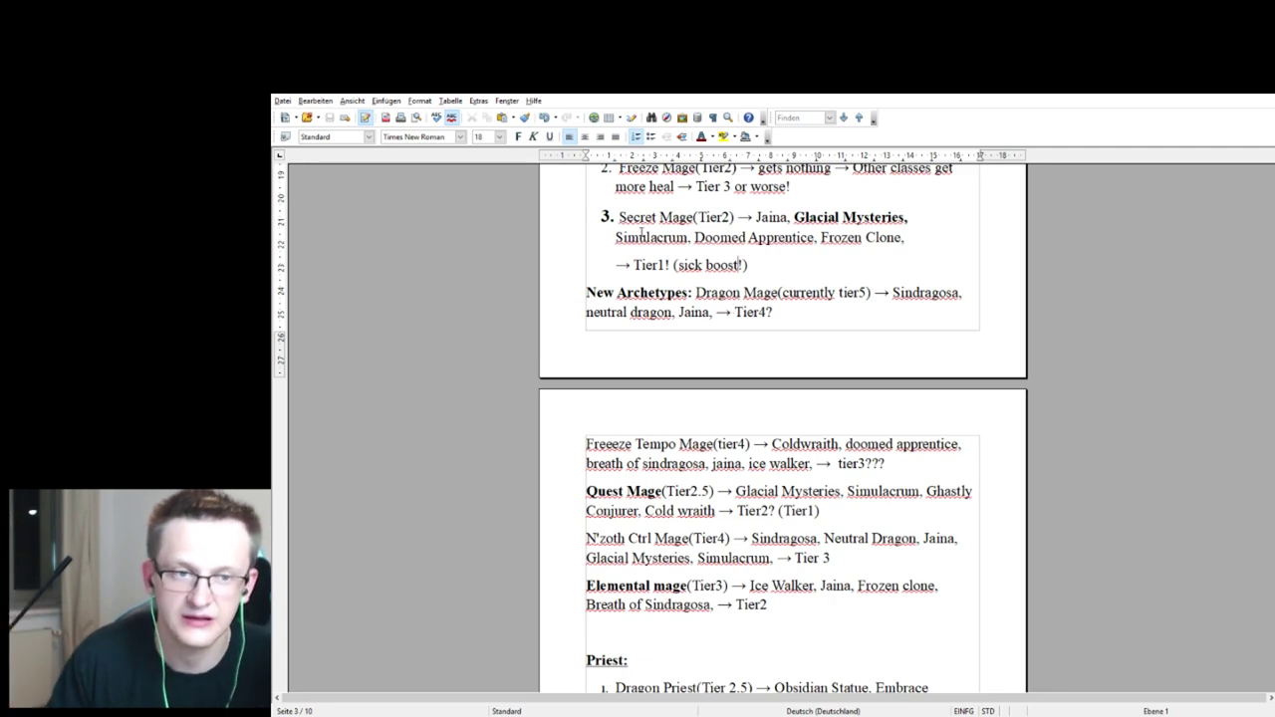
Scroll further to reveal the full Dragon Priest line ending 'Tier2 ? (Tier1?)'.
{"action": "scroll", "coordinate": [780, 283], "scroll_direction": "down", "scroll_amount": 1}
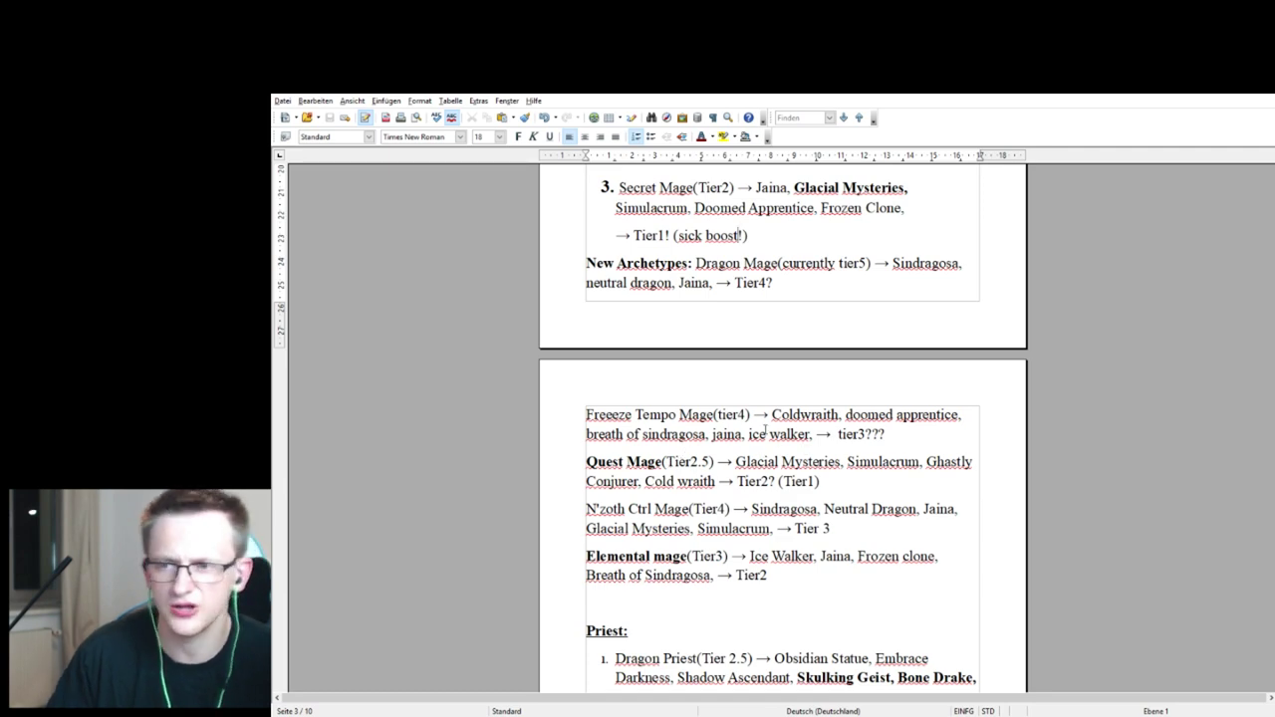
{"action": "scroll", "coordinate": [767, 429], "scroll_direction": "down", "scroll_amount": 1}
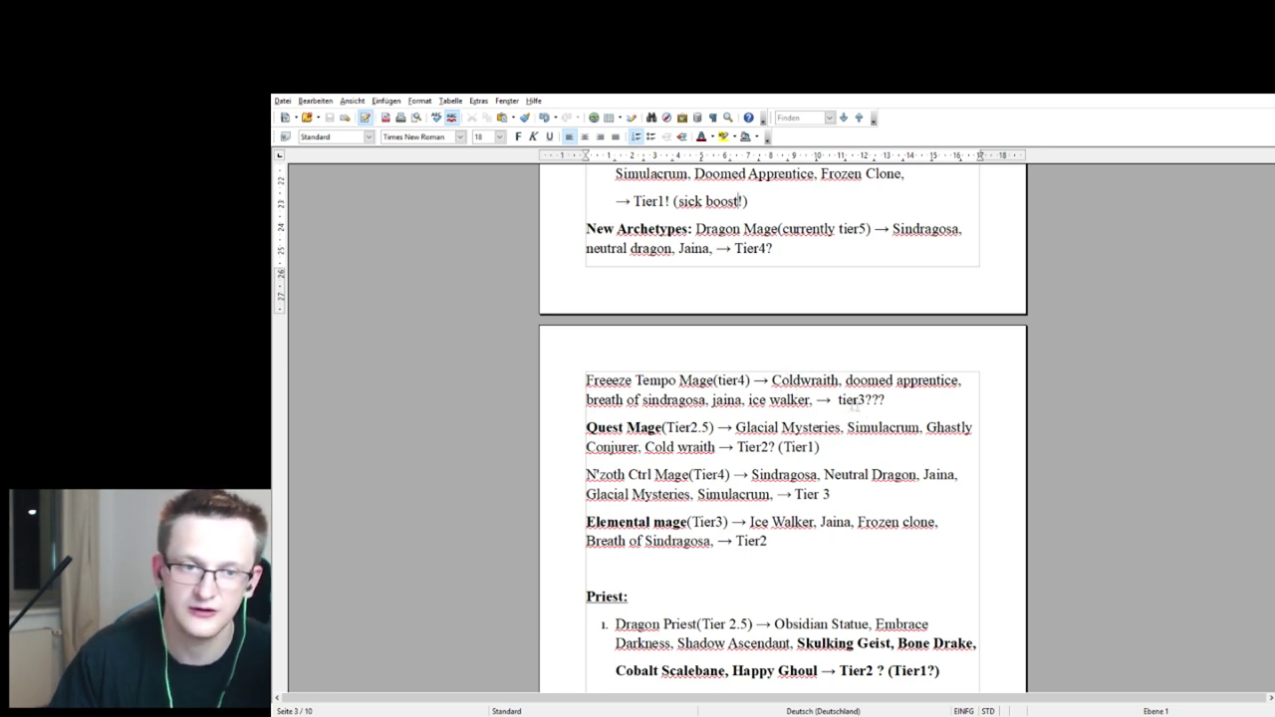
{"action": "scroll", "coordinate": [655, 417], "scroll_direction": "down", "scroll_amount": 1}
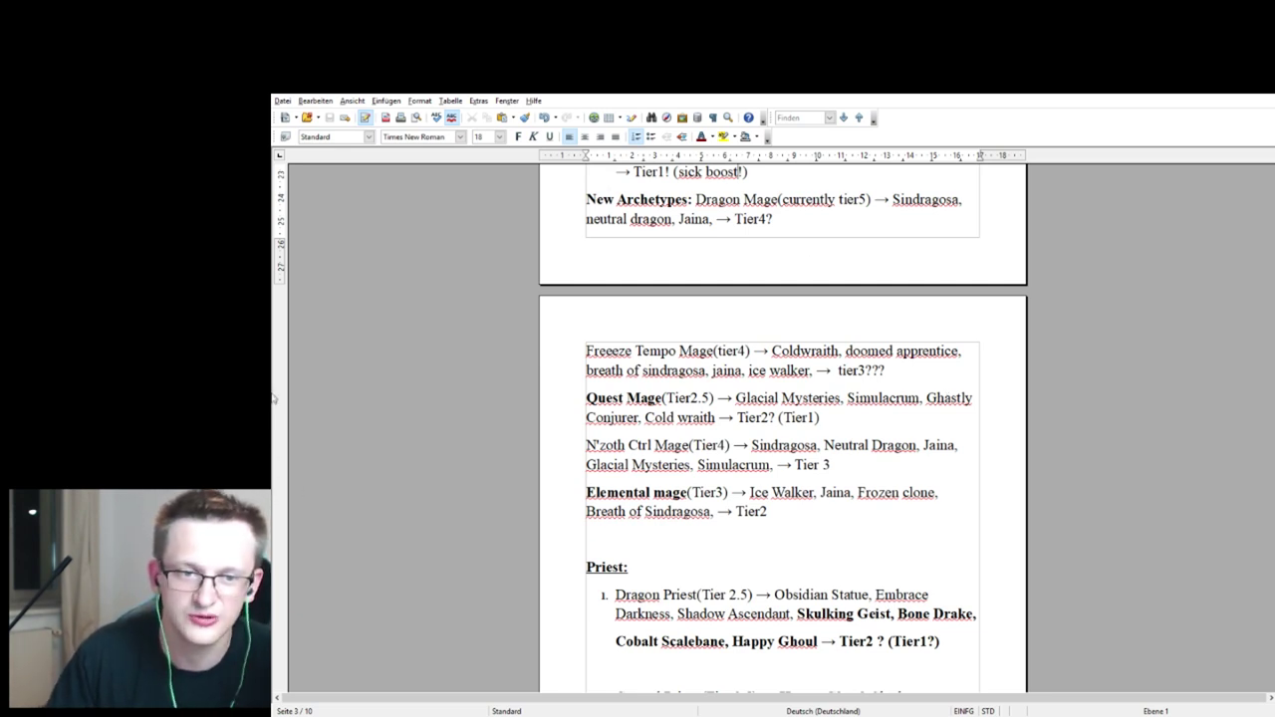
{"action": "double_click", "coordinate": [850, 399]}
{"action": "left_click", "coordinate": [918, 419]}
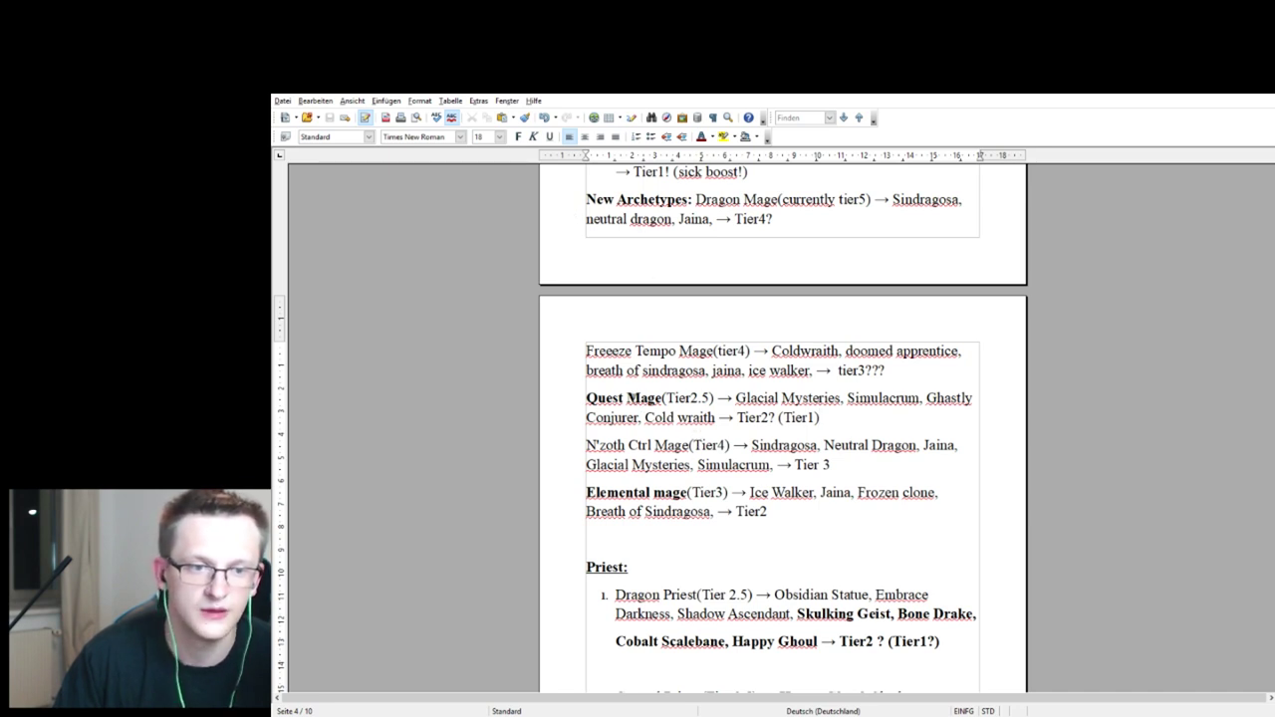
{"action": "left_click_drag", "start_coordinate": [653, 417], "coordinate": [715, 418]}
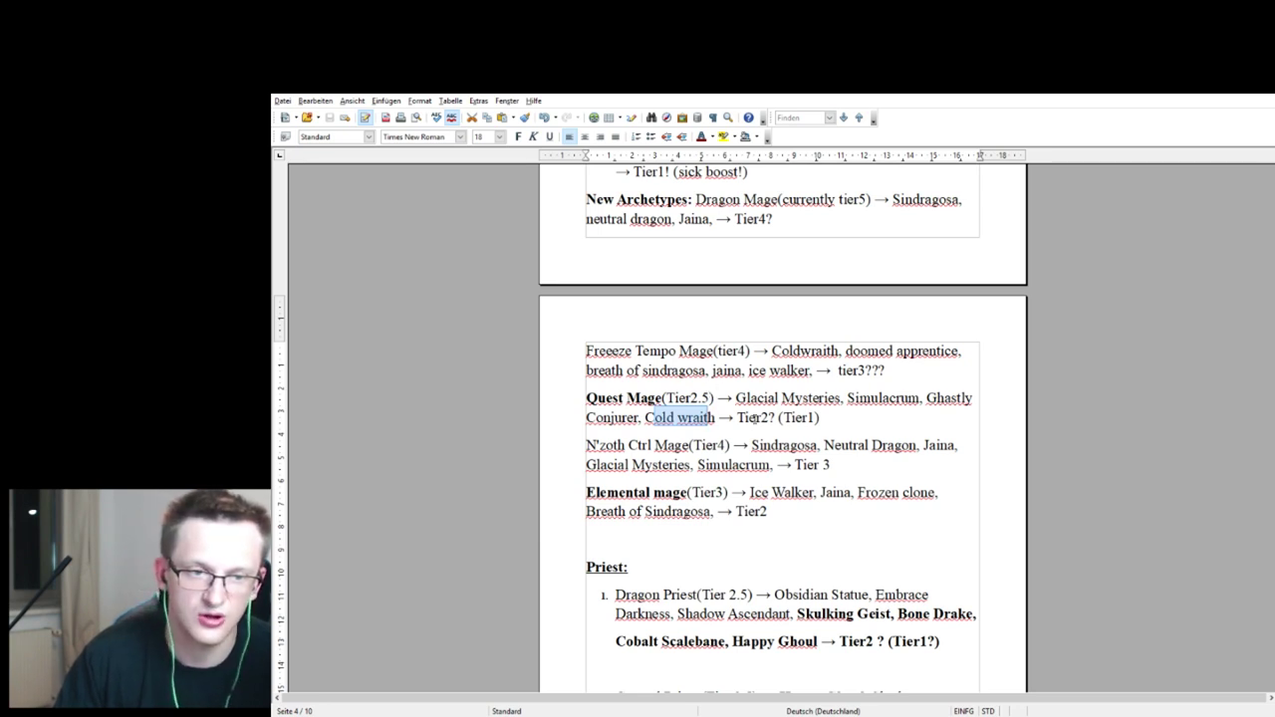
{"action": "left_click", "coordinate": [733, 419]}
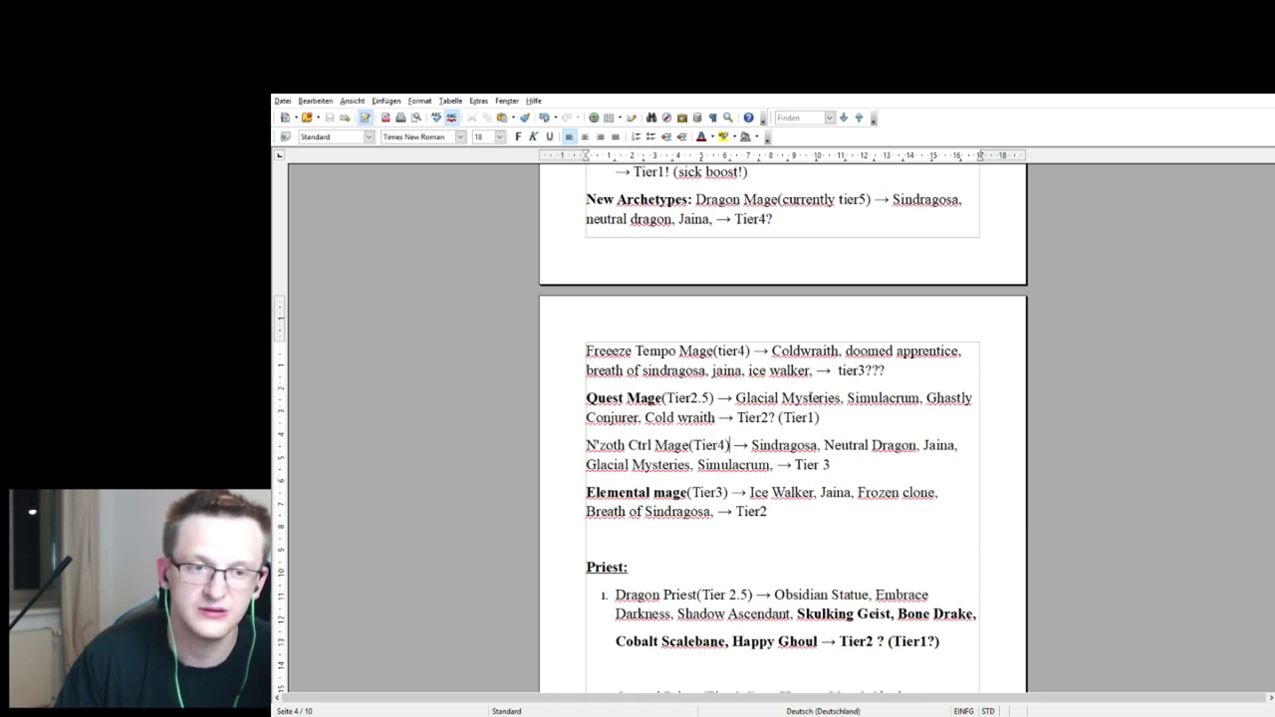
{"action": "left_click_drag", "start_coordinate": [737, 419], "coordinate": [809, 417]}
{"action": "left_click", "coordinate": [846, 417]}
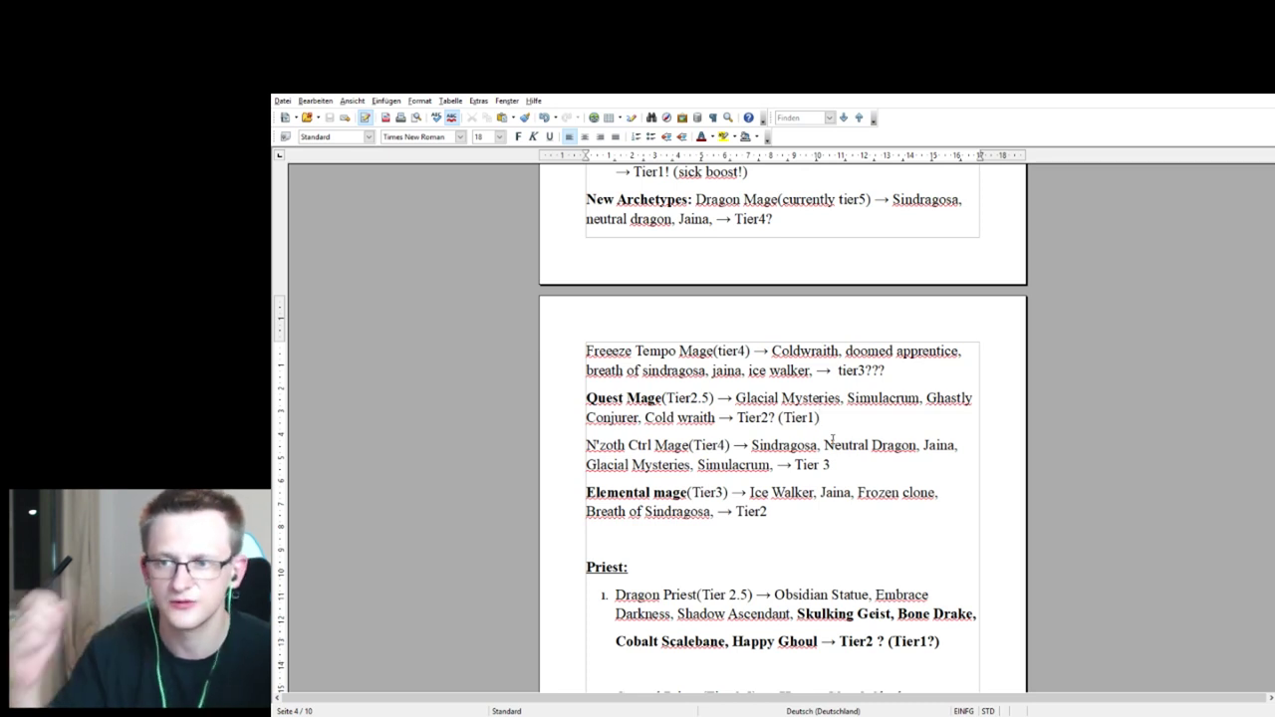
{"action": "scroll", "coordinate": [615, 459], "scroll_direction": "down", "scroll_amount": 1}
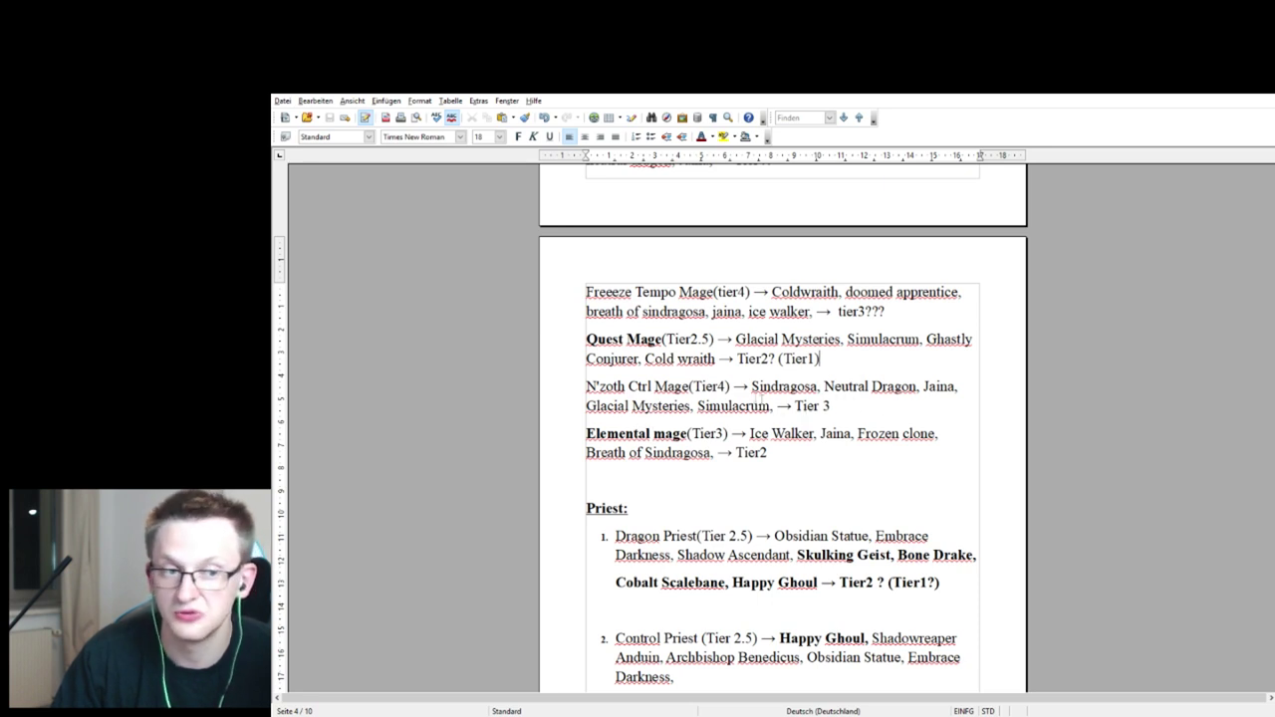
{"action": "left_click", "coordinate": [895, 401]}
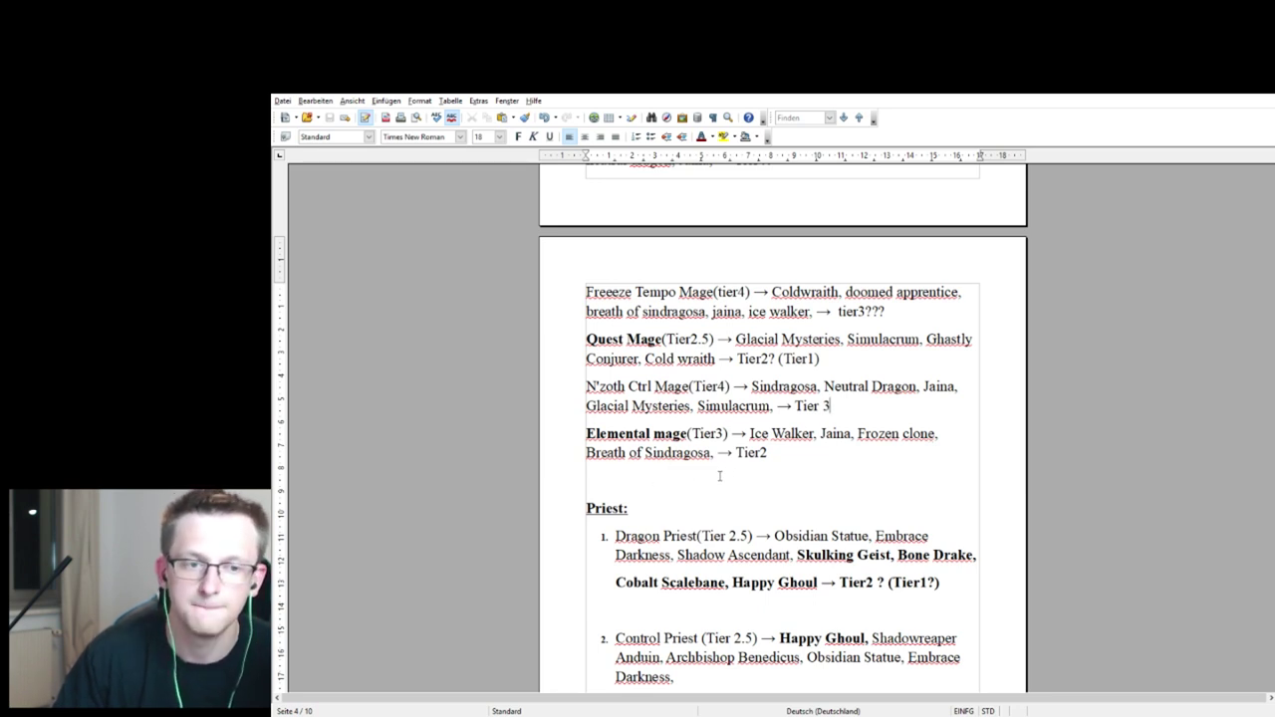
{"action": "left_click_drag", "start_coordinate": [776, 455], "coordinate": [716, 454]}
{"action": "left_click", "coordinate": [836, 453]}
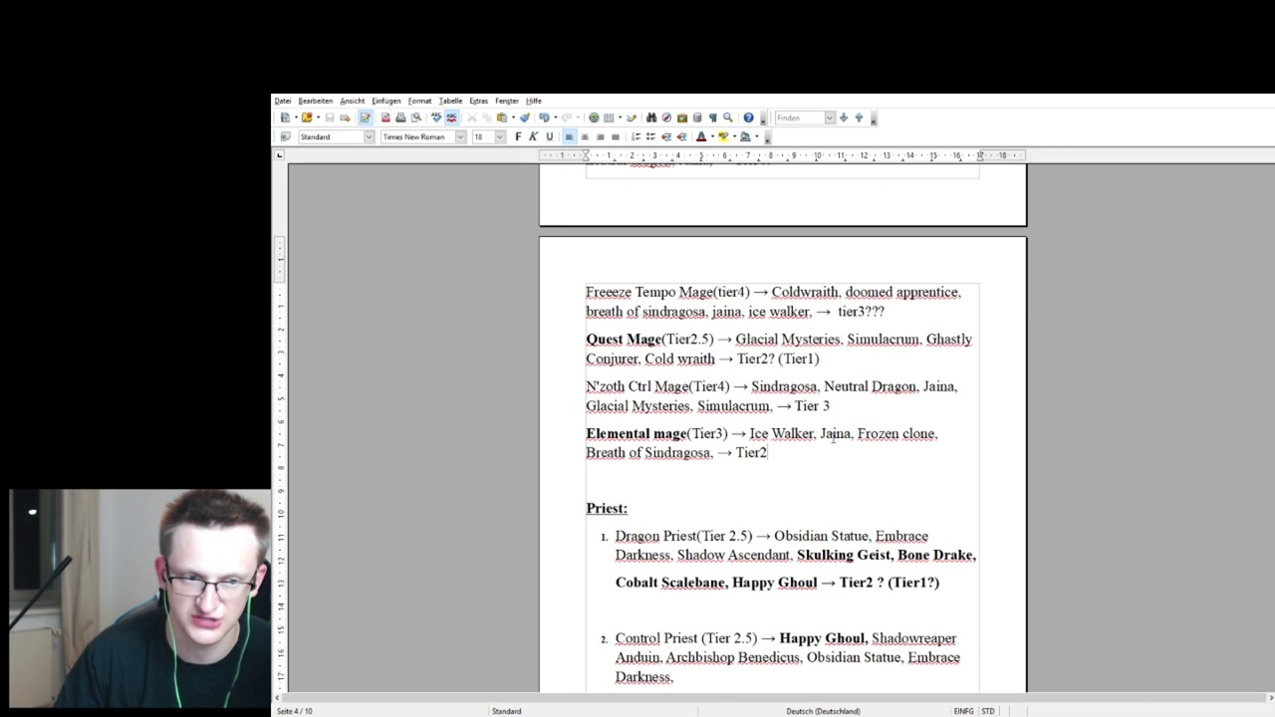
Review the Priest section, highlighting Skulking Geist and the Dragon Priest tier rating.
{"action": "scroll", "coordinate": [835, 436], "scroll_direction": "down", "scroll_amount": 3}
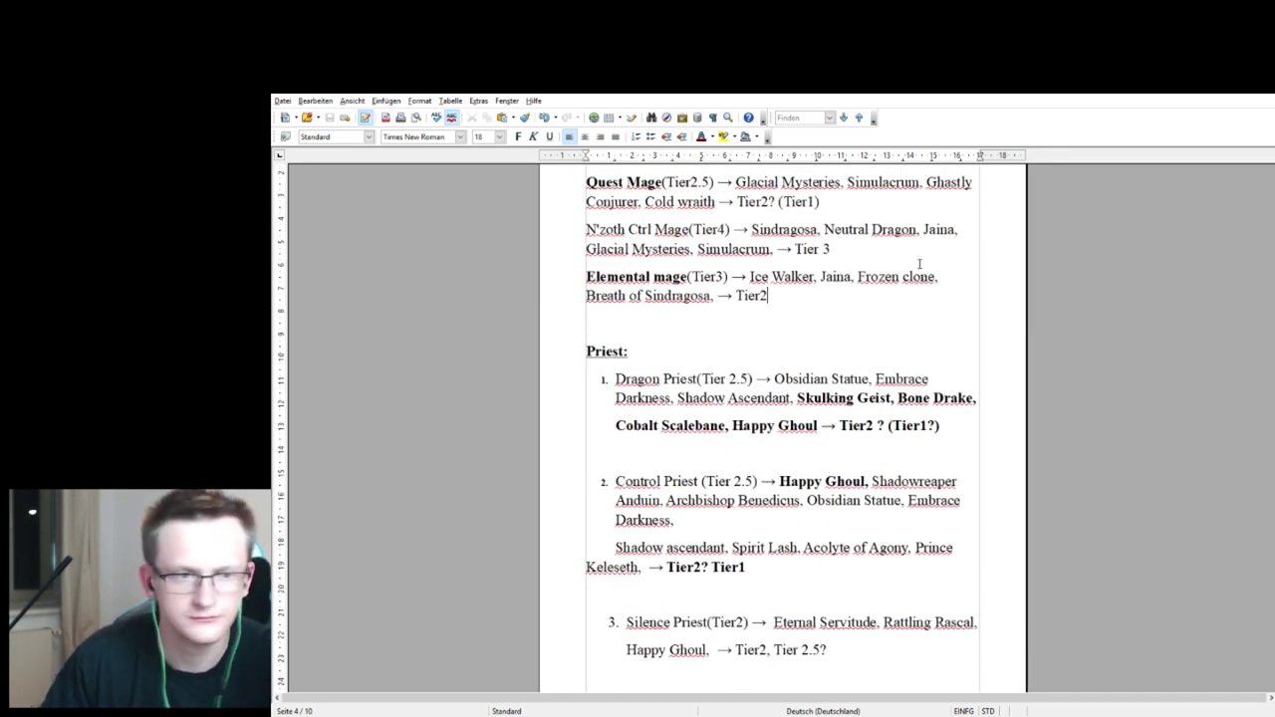
{"action": "scroll", "coordinate": [885, 284], "scroll_direction": "down", "scroll_amount": 5}
{"action": "scroll", "coordinate": [896, 297], "scroll_direction": "up", "scroll_amount": 4}
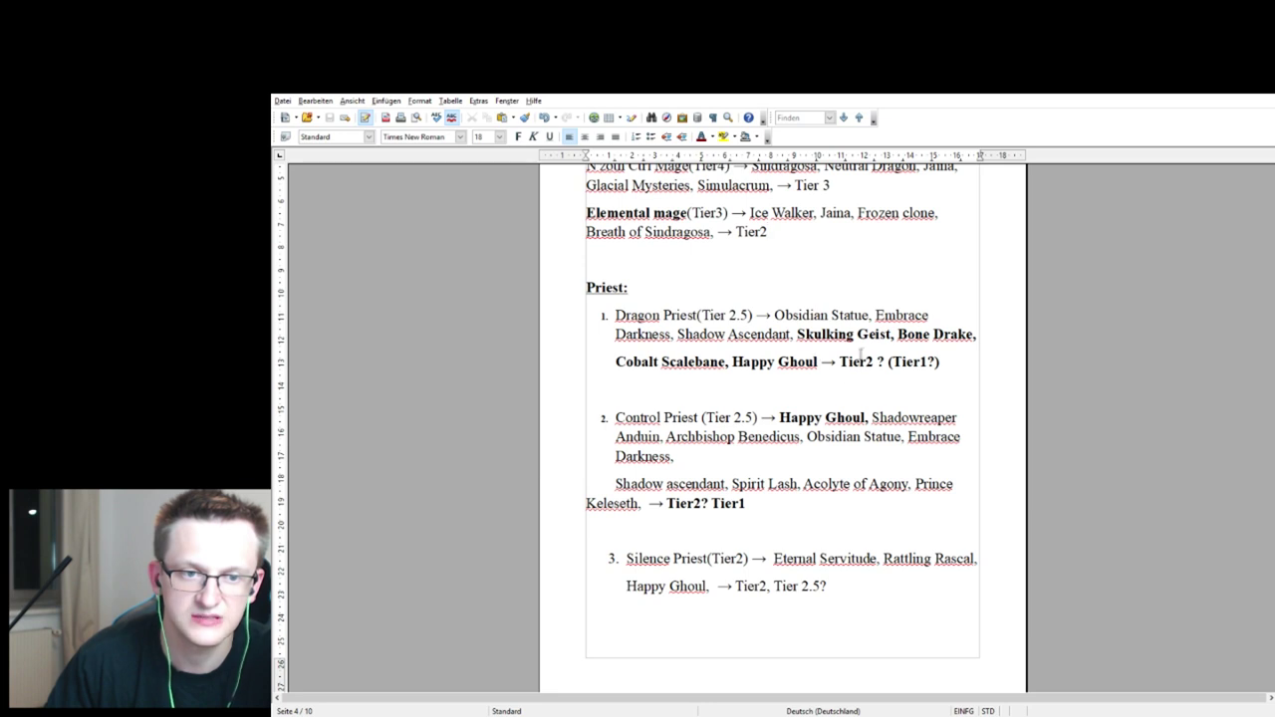
{"action": "left_click_drag", "start_coordinate": [799, 335], "coordinate": [893, 335]}
{"action": "left_click", "coordinate": [934, 360]}
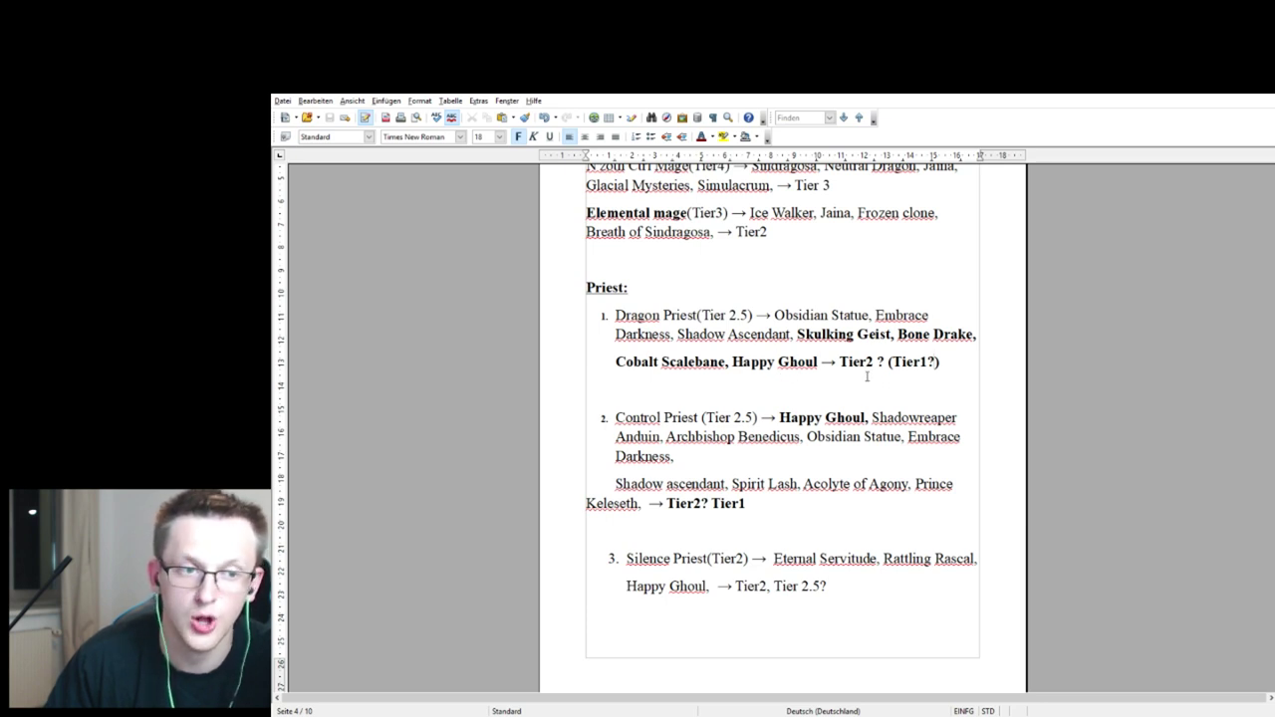
{"action": "left_click_drag", "start_coordinate": [847, 363], "coordinate": [875, 363]}
{"action": "left_click", "coordinate": [938, 363]}
{"action": "left_click", "coordinate": [555, 356]}
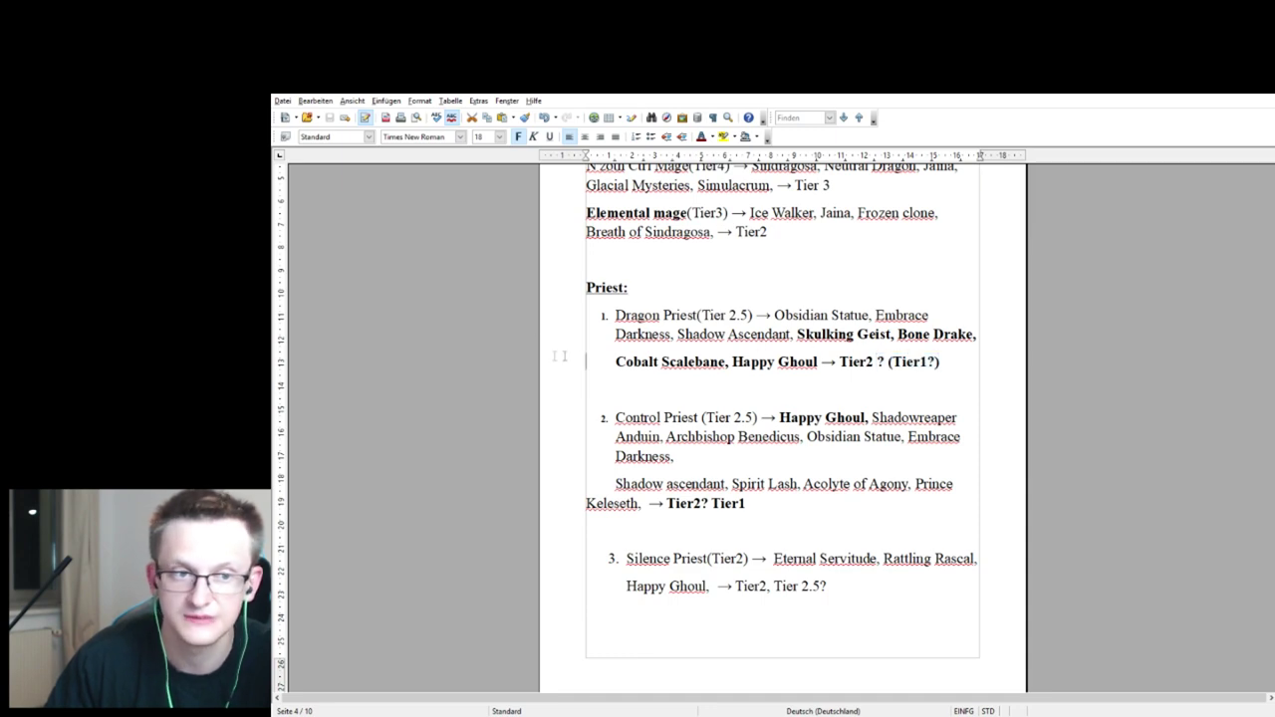
{"action": "scroll", "coordinate": [603, 349], "scroll_direction": "down", "scroll_amount": 1}
{"action": "scroll", "coordinate": [603, 349], "scroll_direction": "down", "scroll_amount": 5}
{"action": "scroll", "coordinate": [604, 349], "scroll_direction": "up", "scroll_amount": 1}
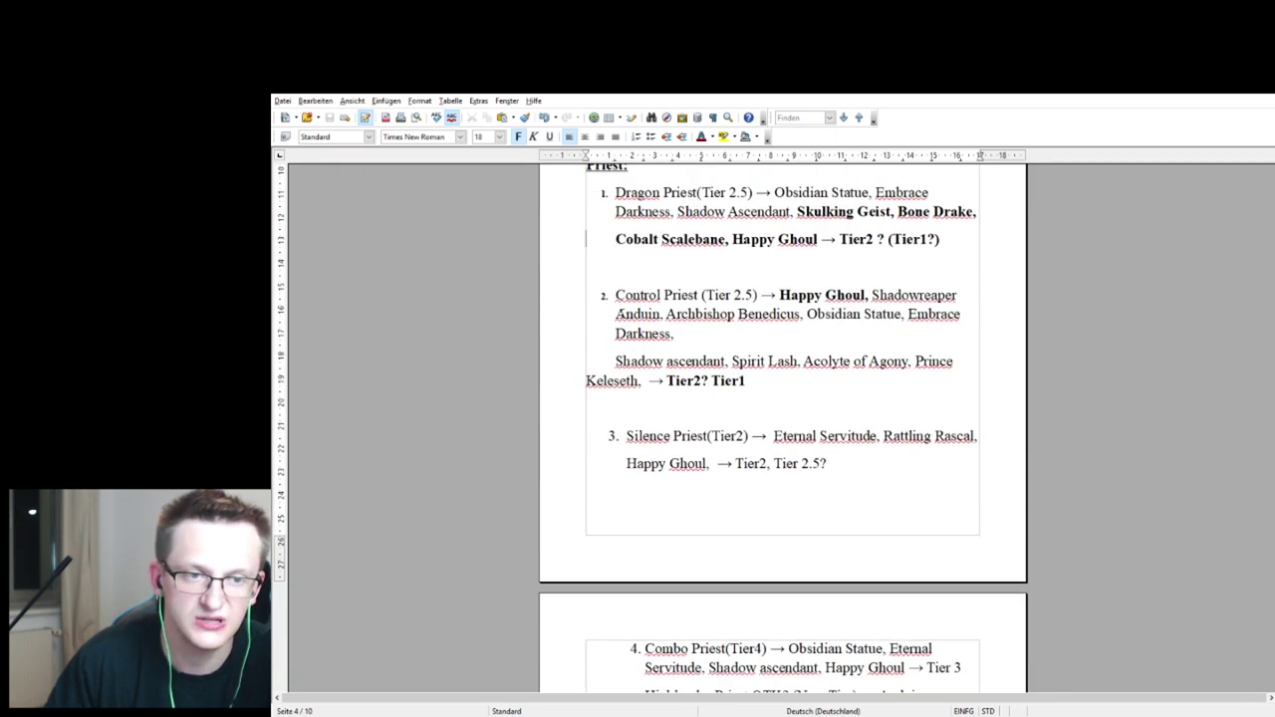
{"action": "scroll", "coordinate": [728, 243], "scroll_direction": "up", "scroll_amount": 3}
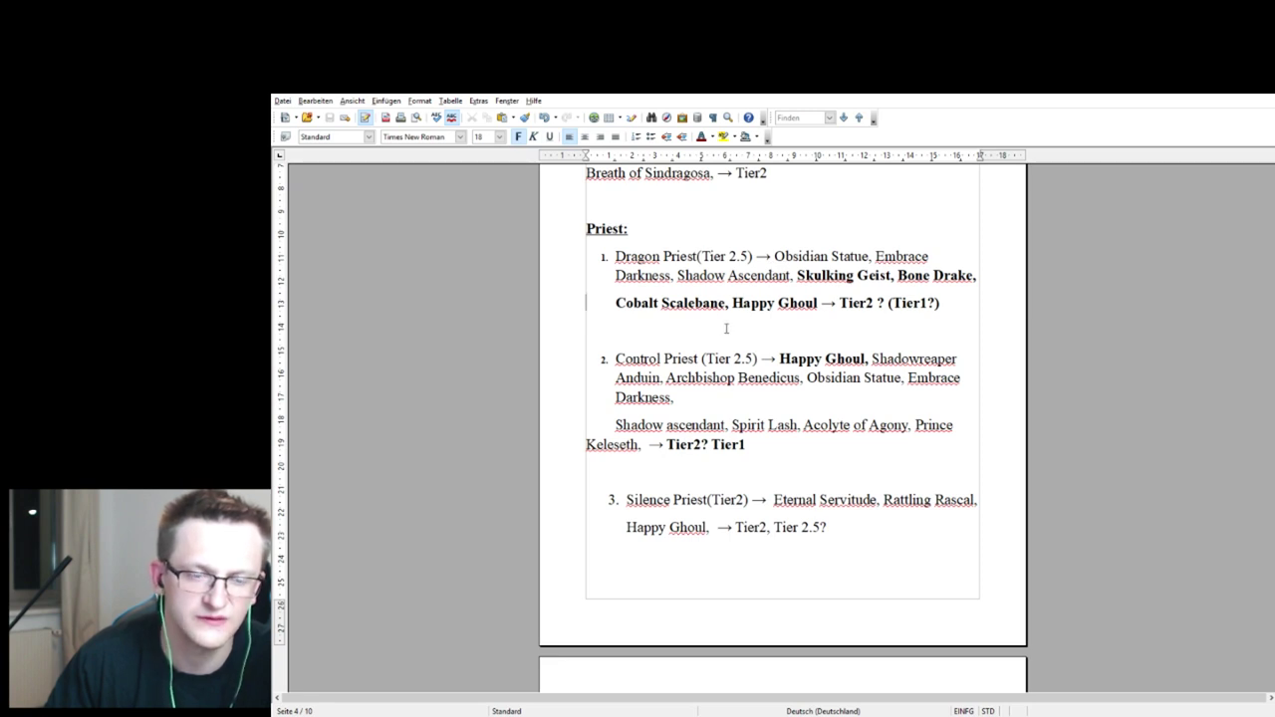
{"action": "left_click_drag", "start_coordinate": [780, 359], "coordinate": [882, 360]}
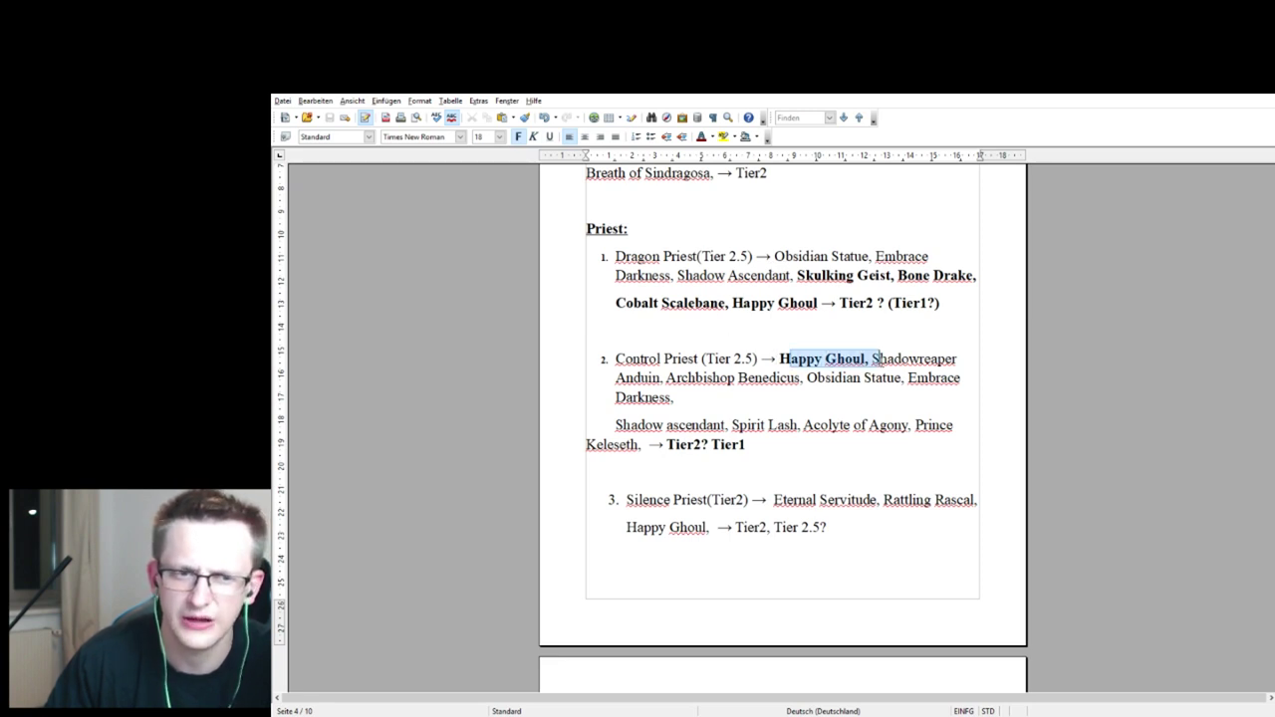
{"action": "left_click", "coordinate": [985, 366]}
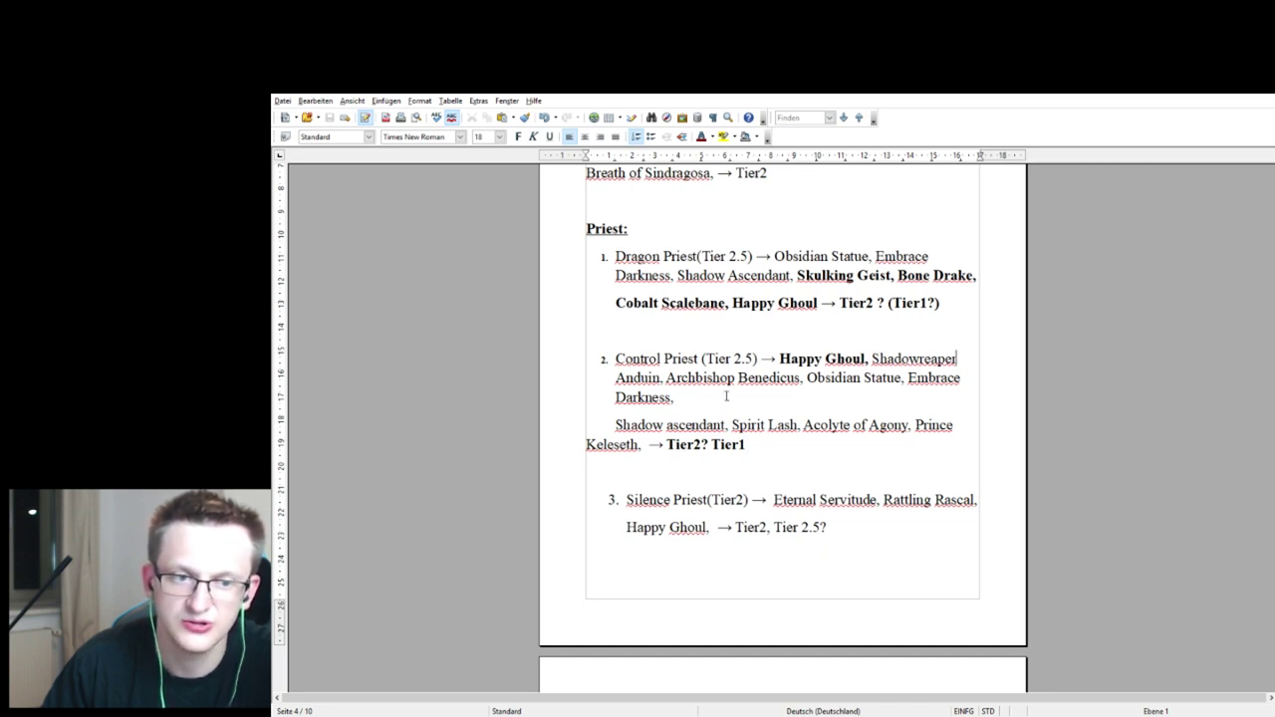
{"action": "left_click_drag", "start_coordinate": [873, 358], "coordinate": [962, 362]}
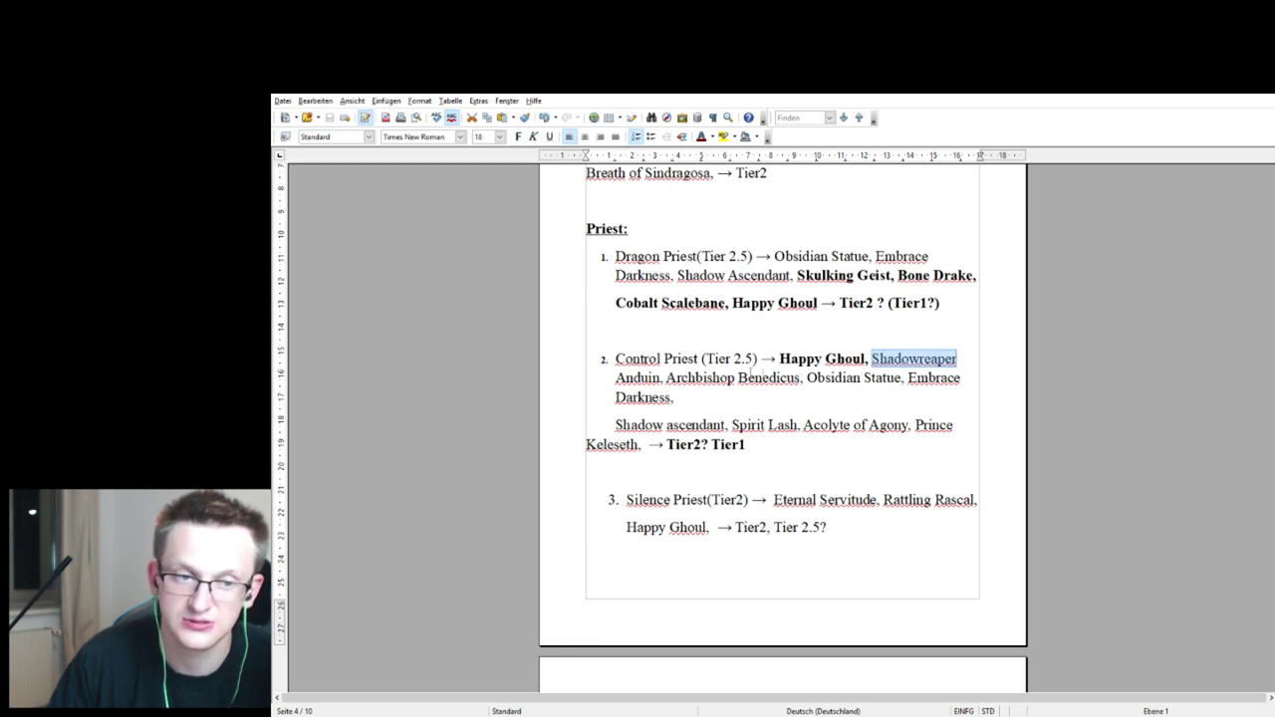
{"action": "scroll", "coordinate": [787, 384], "scroll_direction": "down", "scroll_amount": 1}
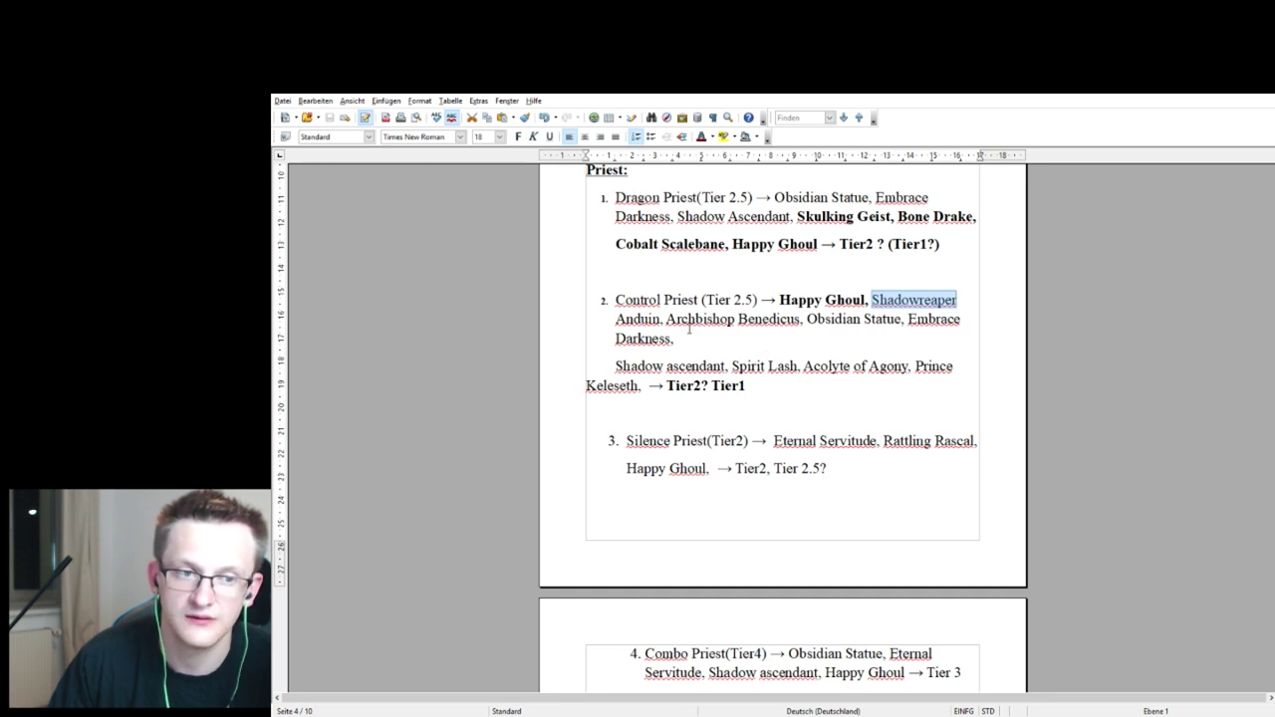
{"action": "left_click_drag", "start_coordinate": [807, 319], "coordinate": [896, 318]}
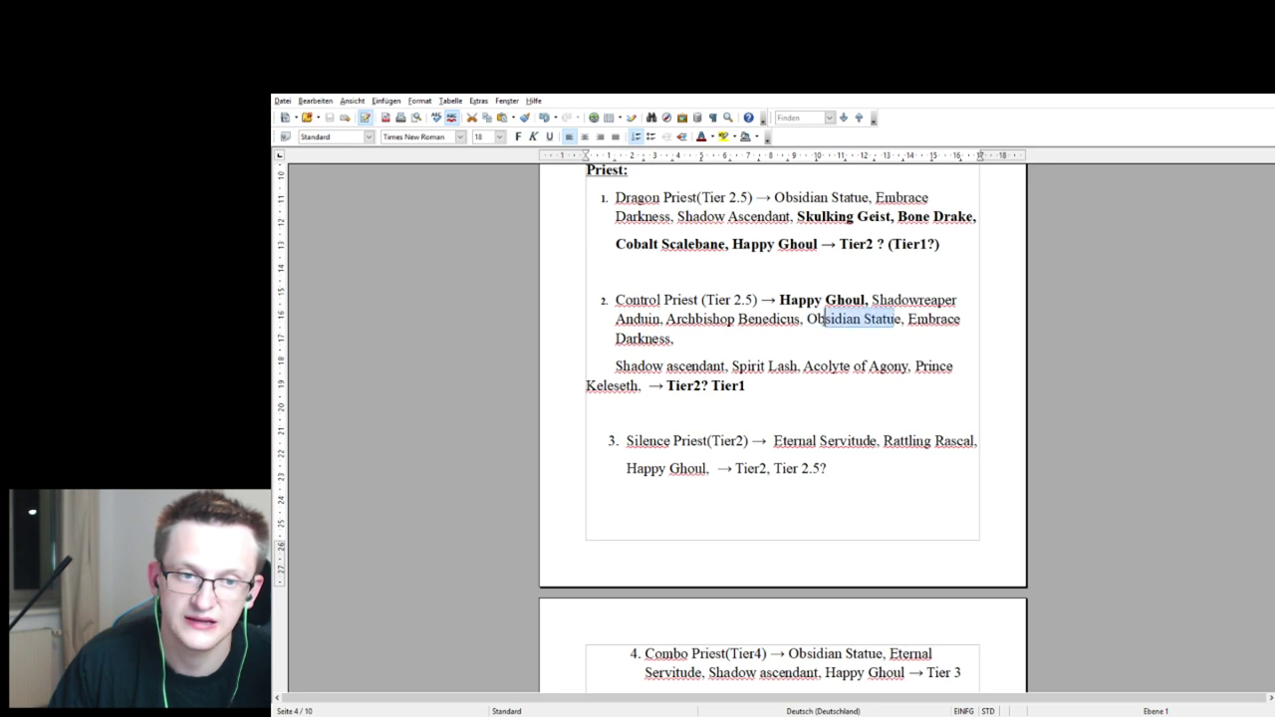
{"action": "left_click", "coordinate": [948, 339]}
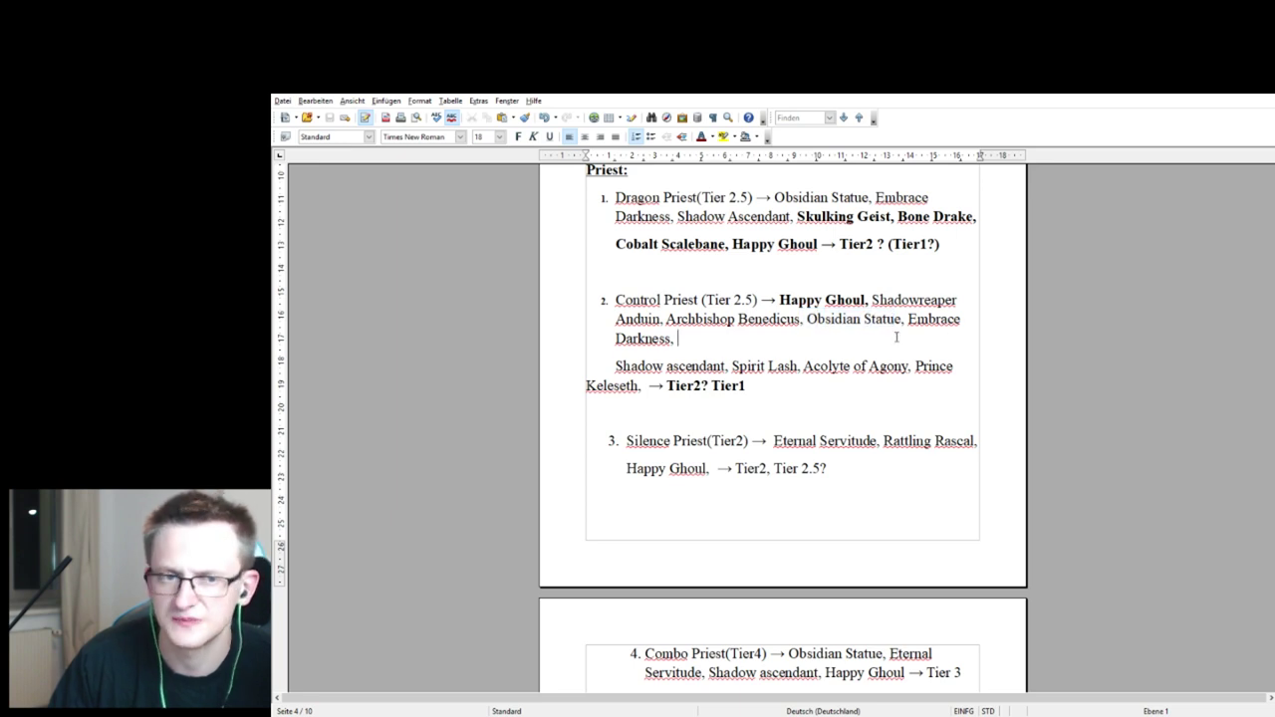
{"action": "scroll", "coordinate": [957, 329], "scroll_direction": "down", "scroll_amount": 1}
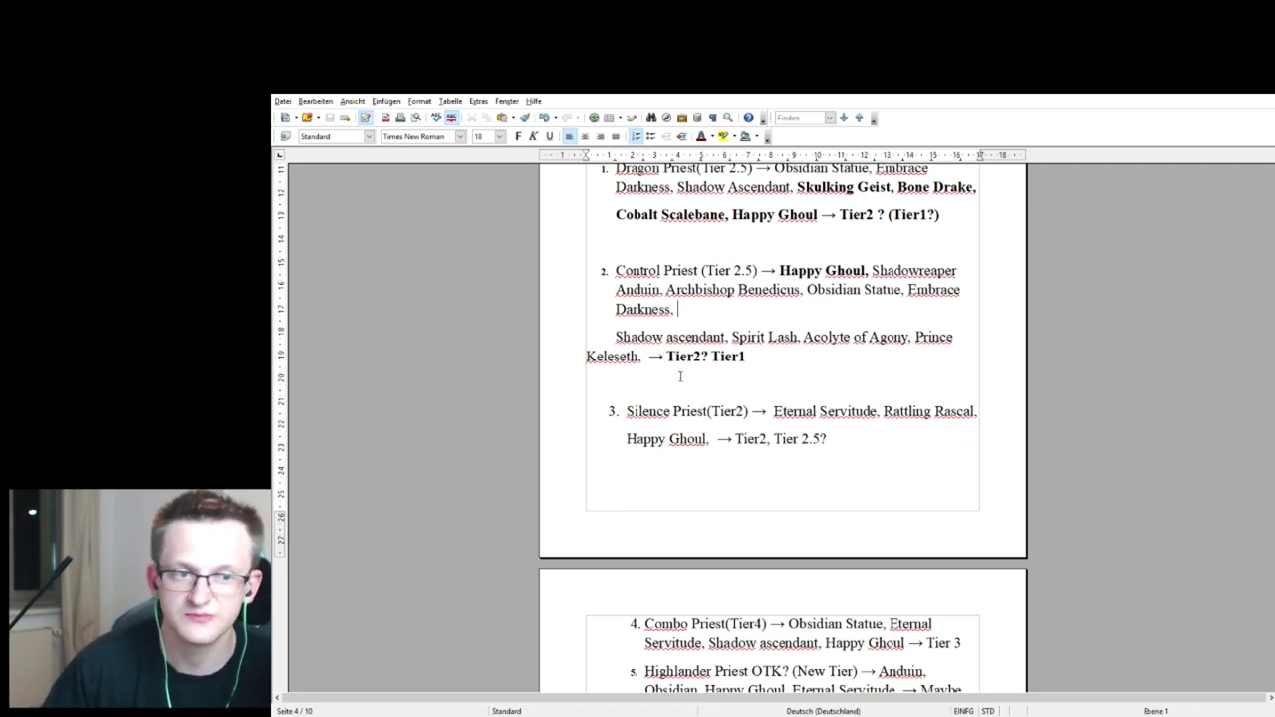
{"action": "scroll", "coordinate": [732, 367], "scroll_direction": "down", "scroll_amount": 1}
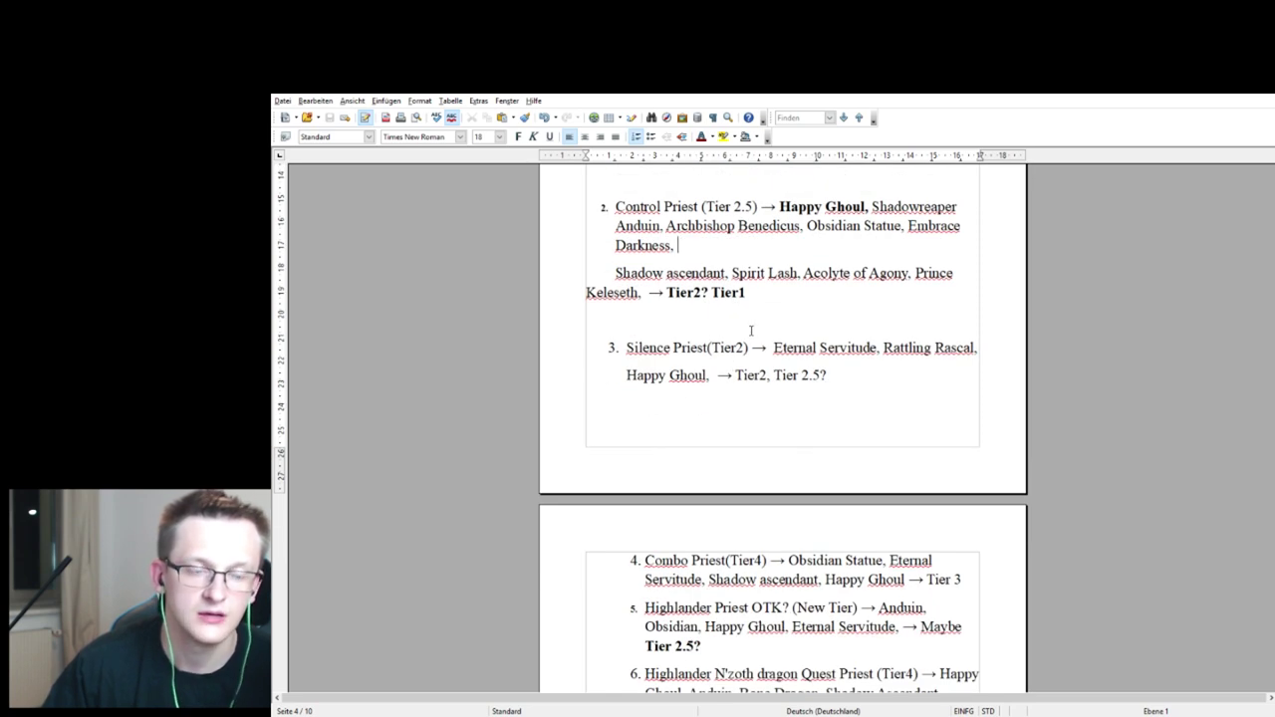
{"action": "scroll", "coordinate": [752, 326], "scroll_direction": "down", "scroll_amount": 1}
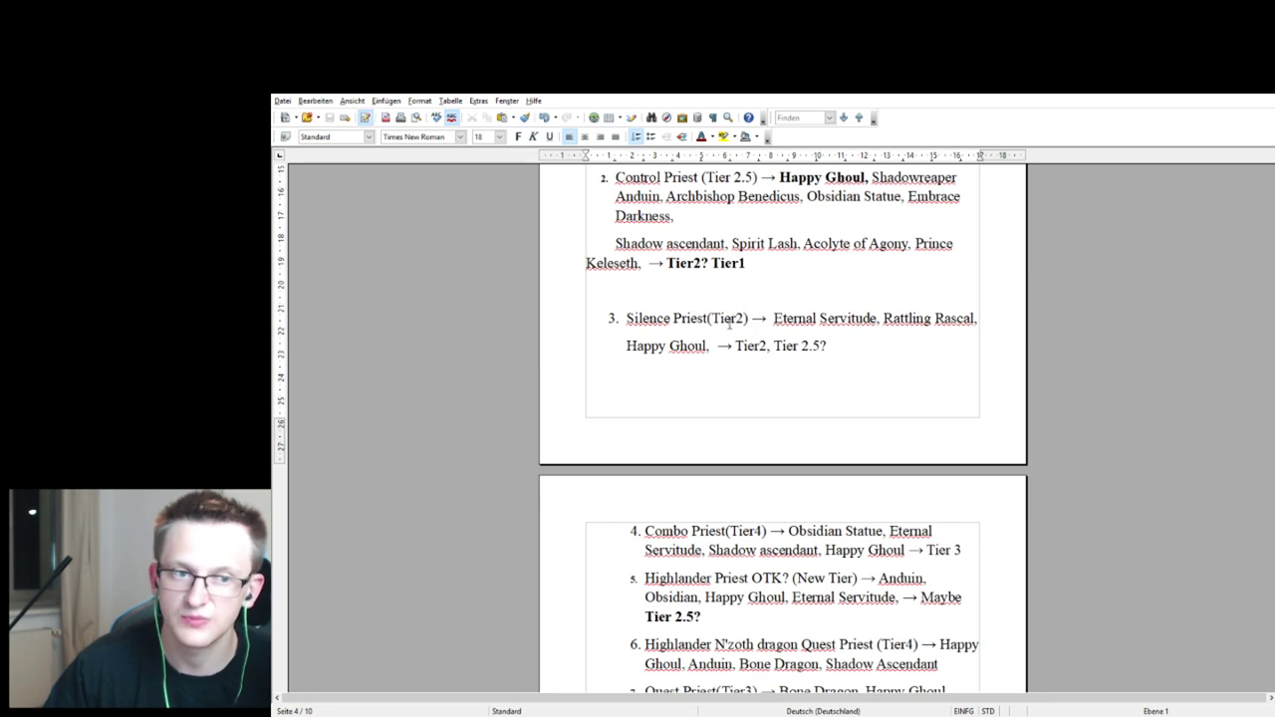
{"action": "scroll", "coordinate": [739, 320], "scroll_direction": "up", "scroll_amount": 1}
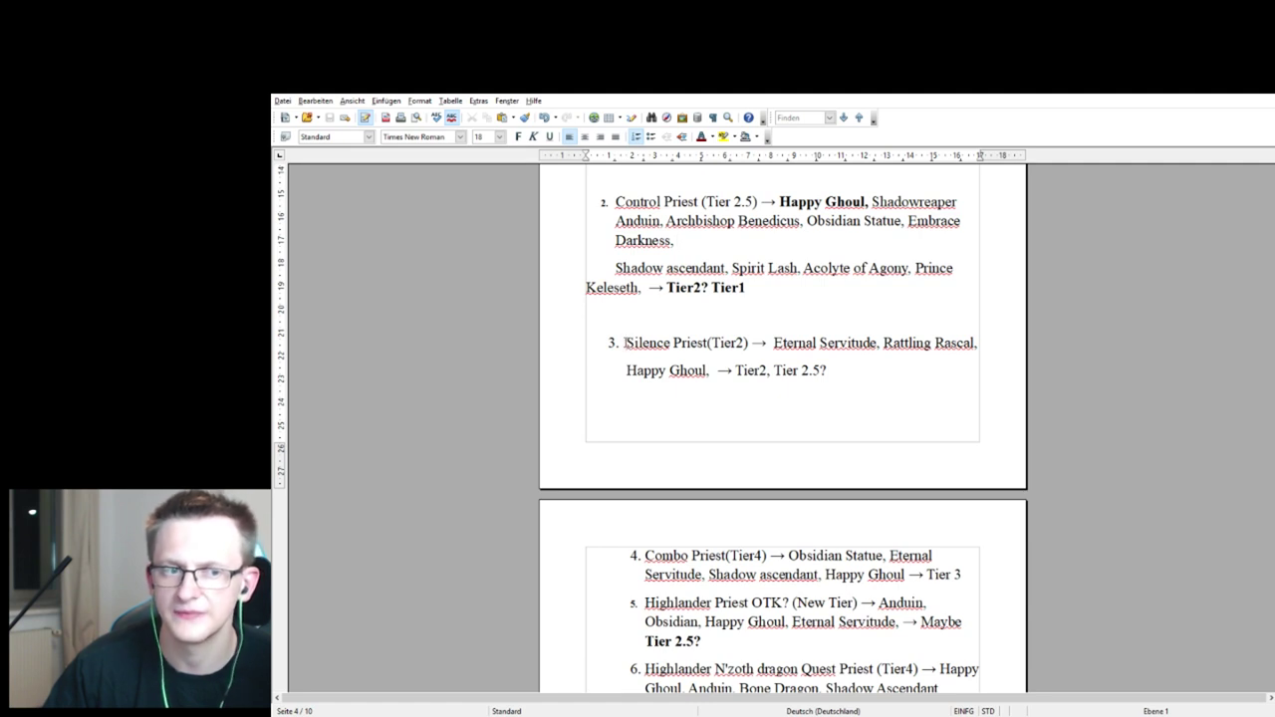
{"action": "left_click_drag", "start_coordinate": [625, 343], "coordinate": [749, 341]}
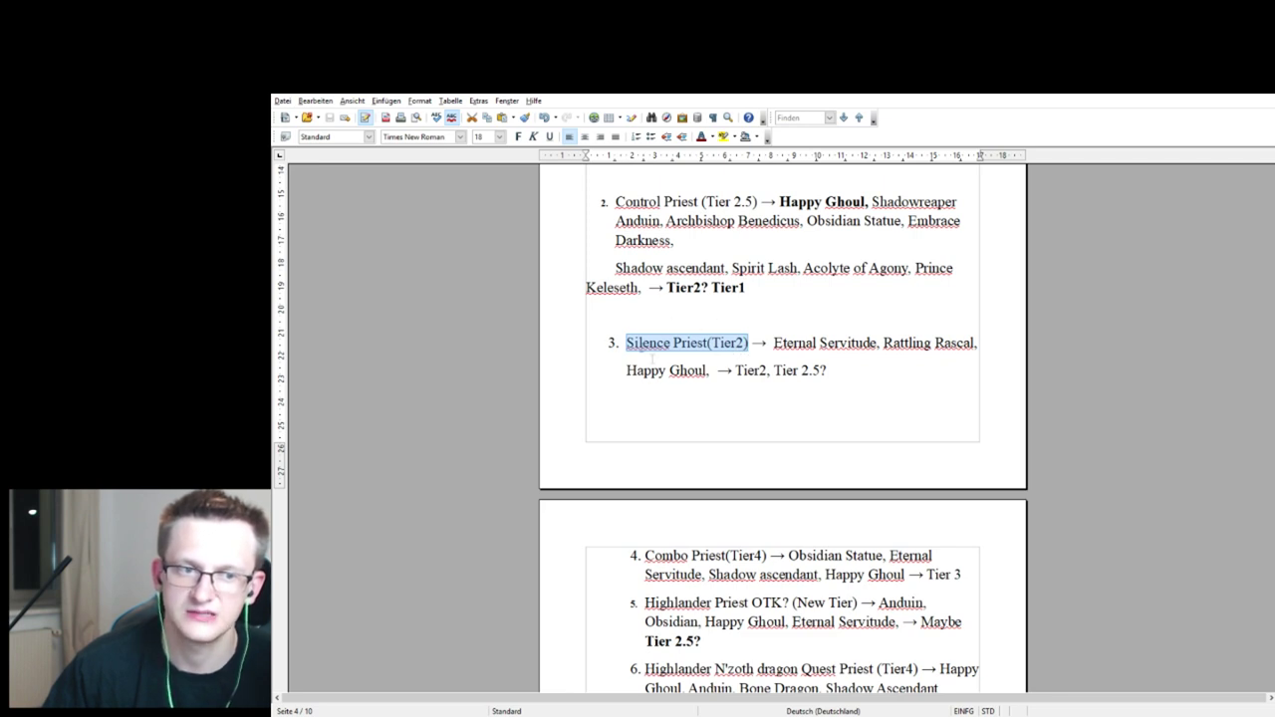
{"action": "scroll", "coordinate": [719, 349], "scroll_direction": "down", "scroll_amount": 1}
{"action": "left_click", "coordinate": [831, 345]}
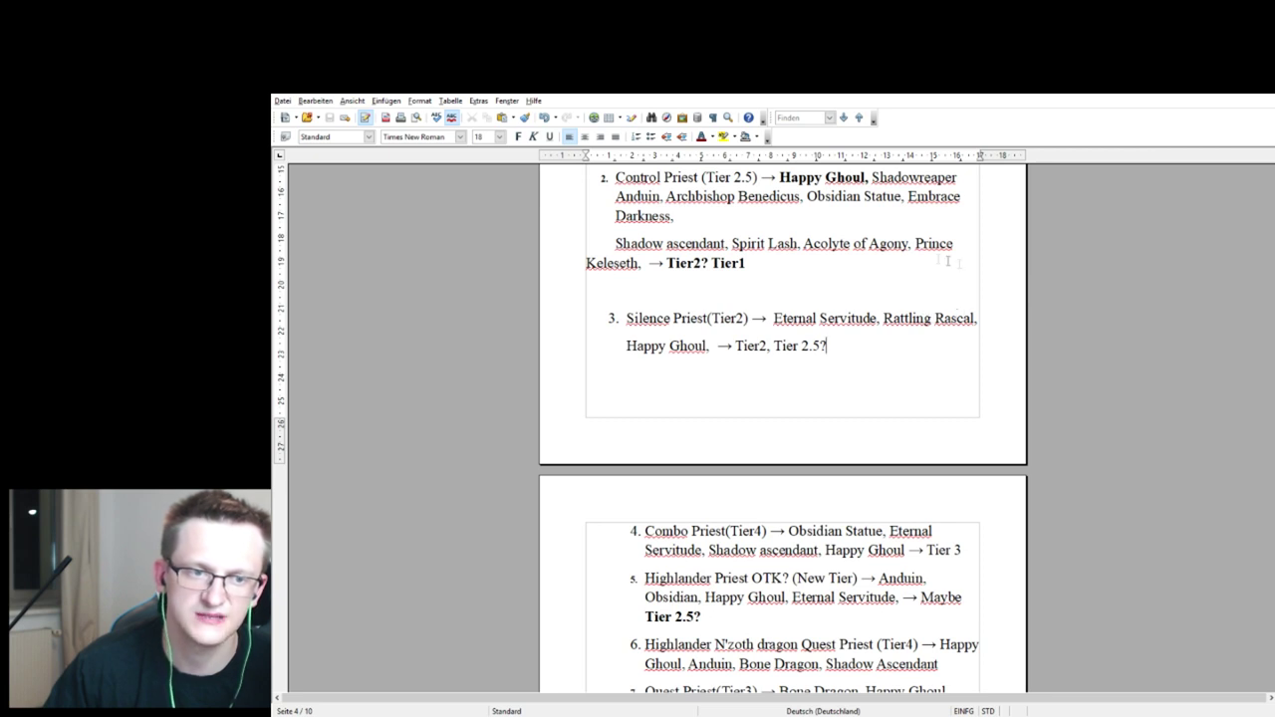
{"action": "scroll", "coordinate": [797, 358], "scroll_direction": "down", "scroll_amount": 1}
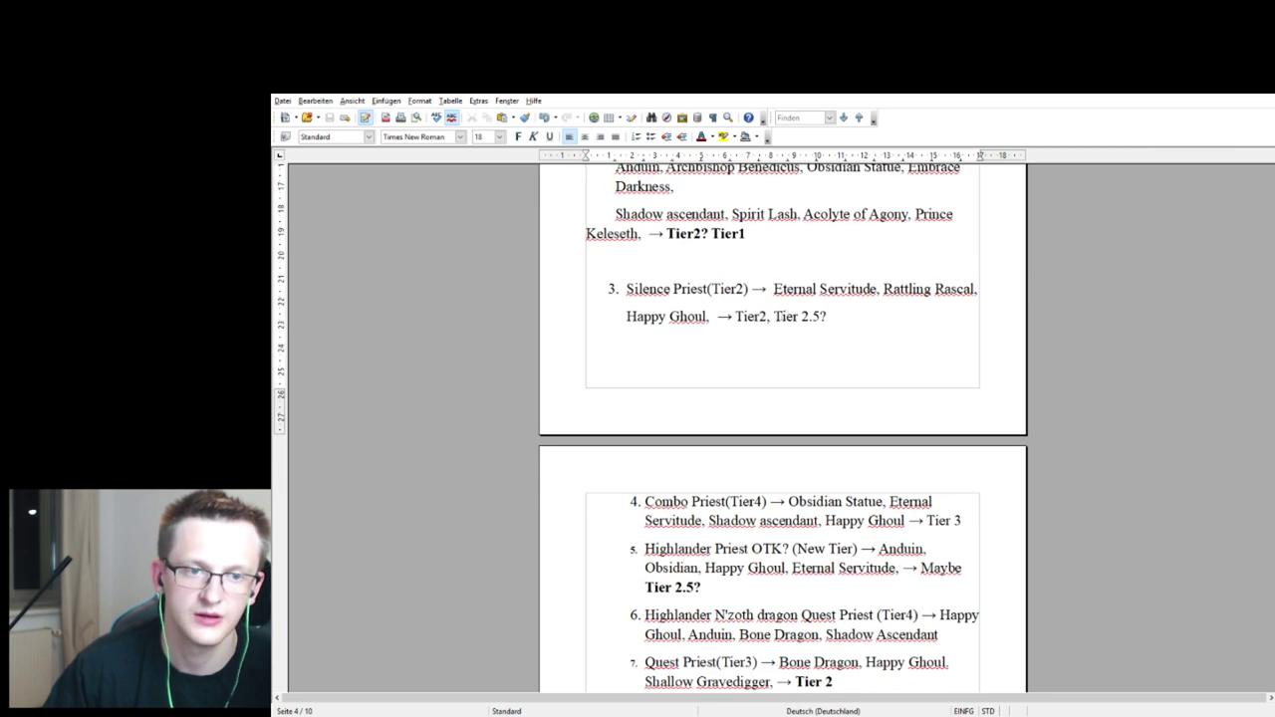
{"action": "left_click_drag", "start_coordinate": [735, 315], "coordinate": [869, 321]}
{"action": "left_click", "coordinate": [845, 316]}
{"action": "key", "text": "End"}
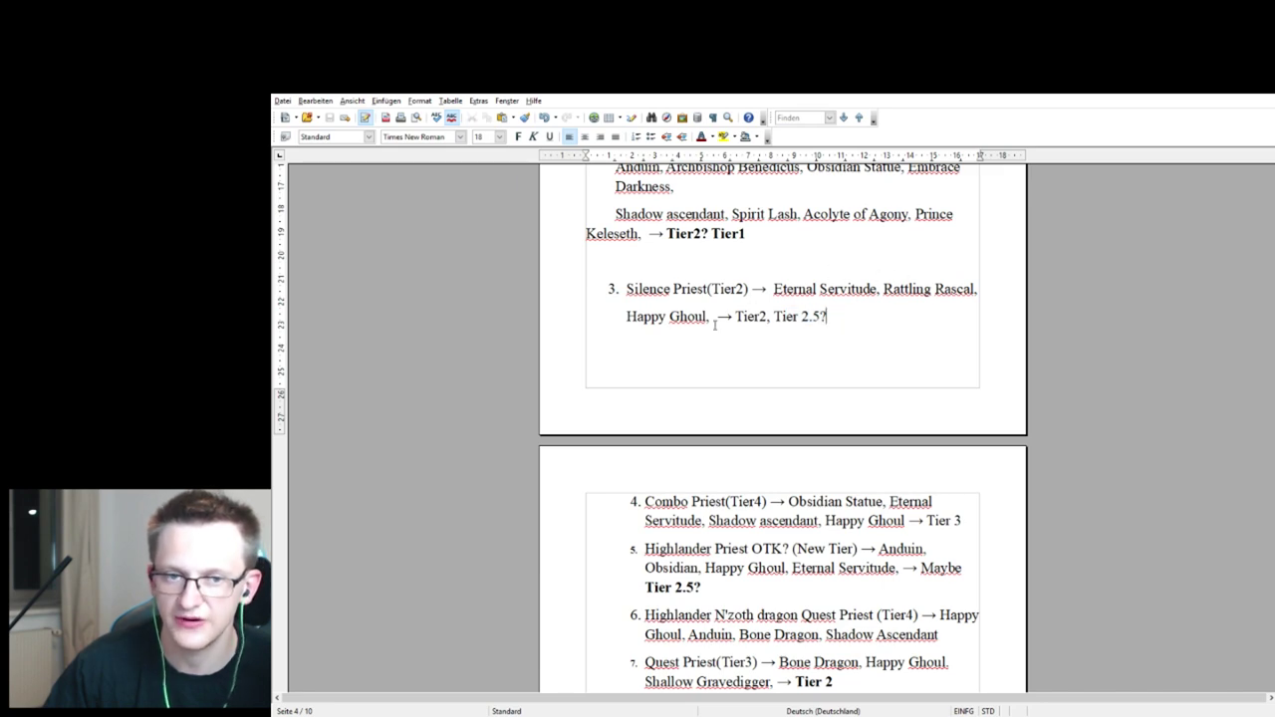
{"action": "scroll", "coordinate": [823, 317], "scroll_direction": "up", "scroll_amount": 1}
{"action": "scroll", "coordinate": [823, 316], "scroll_direction": "up", "scroll_amount": 1}
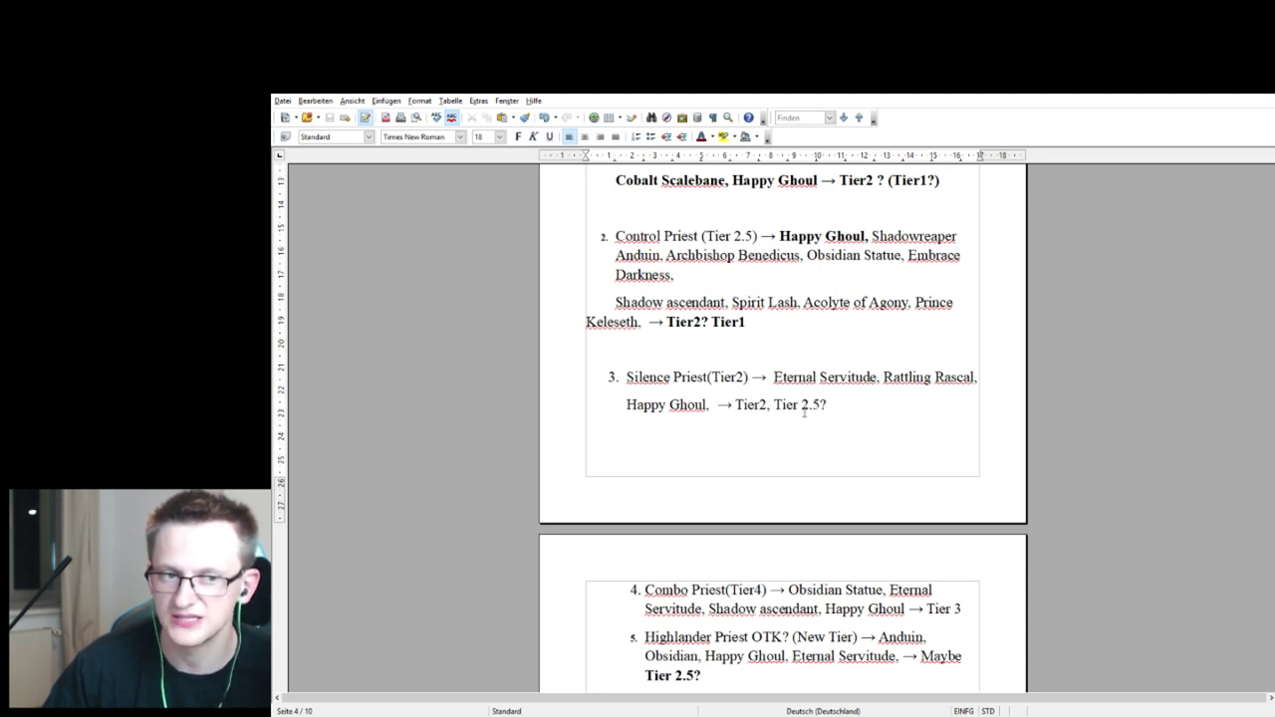
{"action": "left_click_drag", "start_coordinate": [774, 405], "coordinate": [838, 410]}
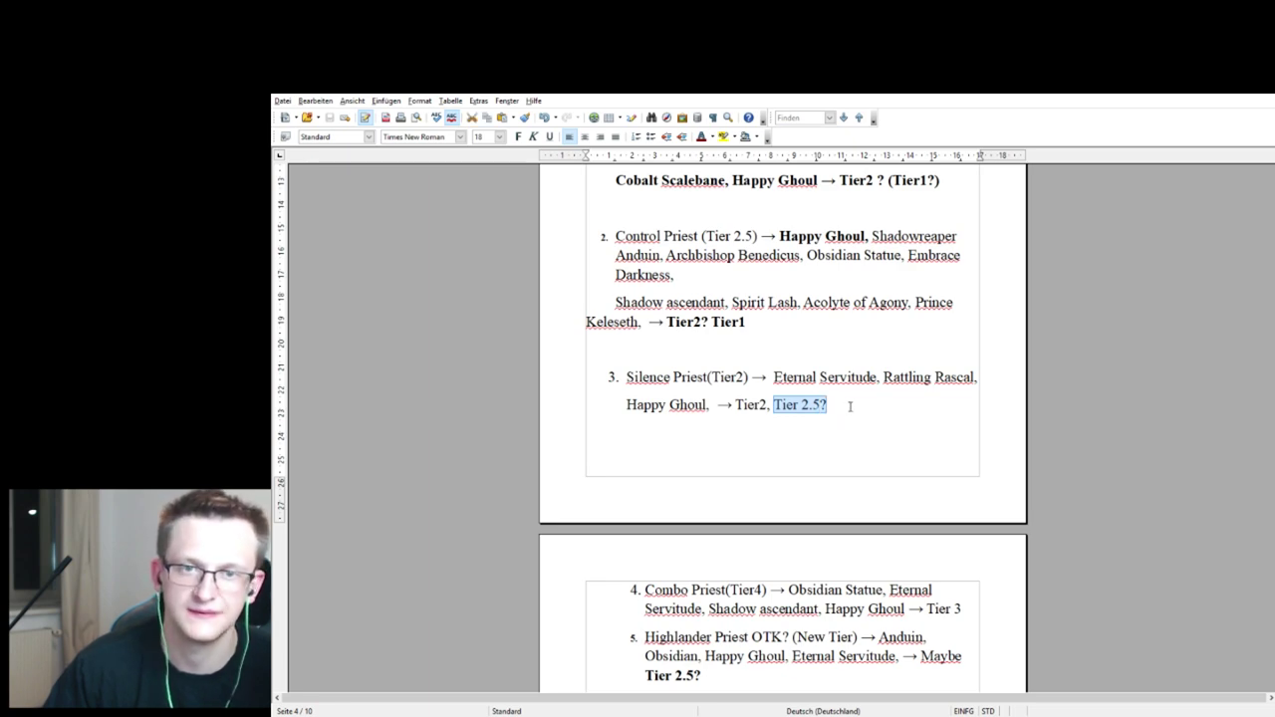
{"action": "scroll", "coordinate": [849, 406], "scroll_direction": "down", "scroll_amount": 5}
{"action": "left_click", "coordinate": [597, 385]}
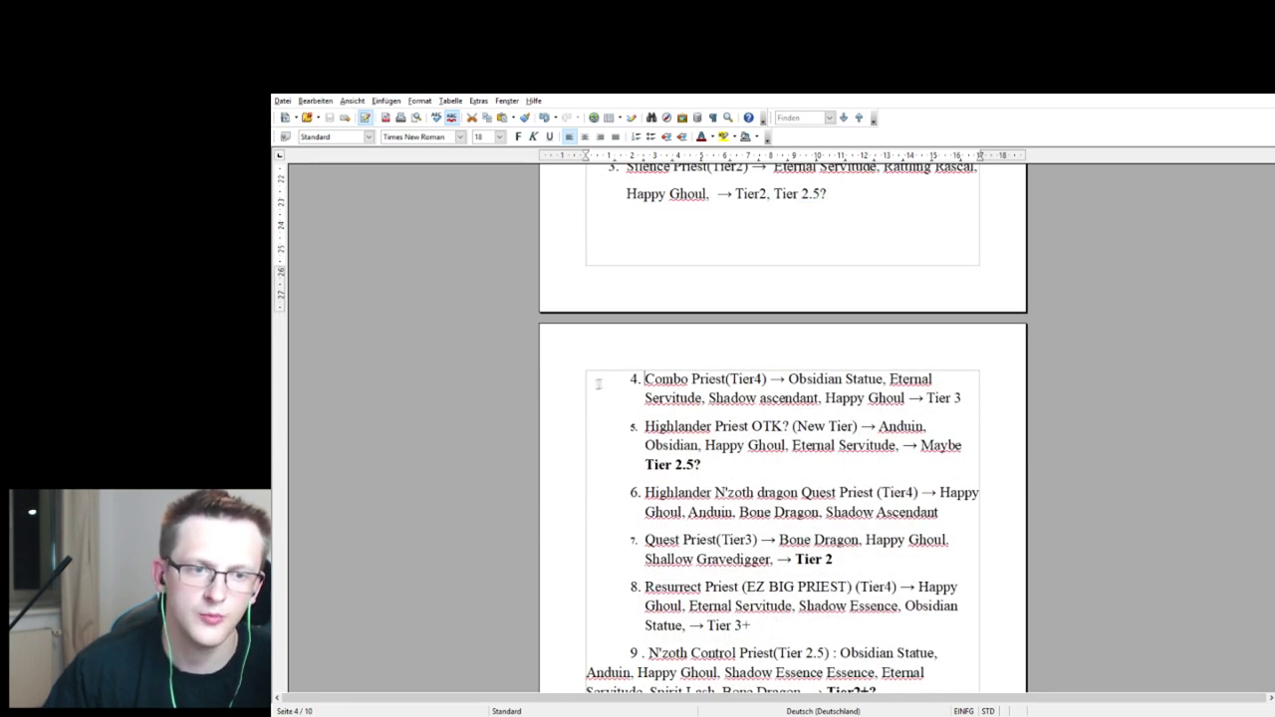
{"action": "scroll", "coordinate": [697, 385], "scroll_direction": "down", "scroll_amount": 1}
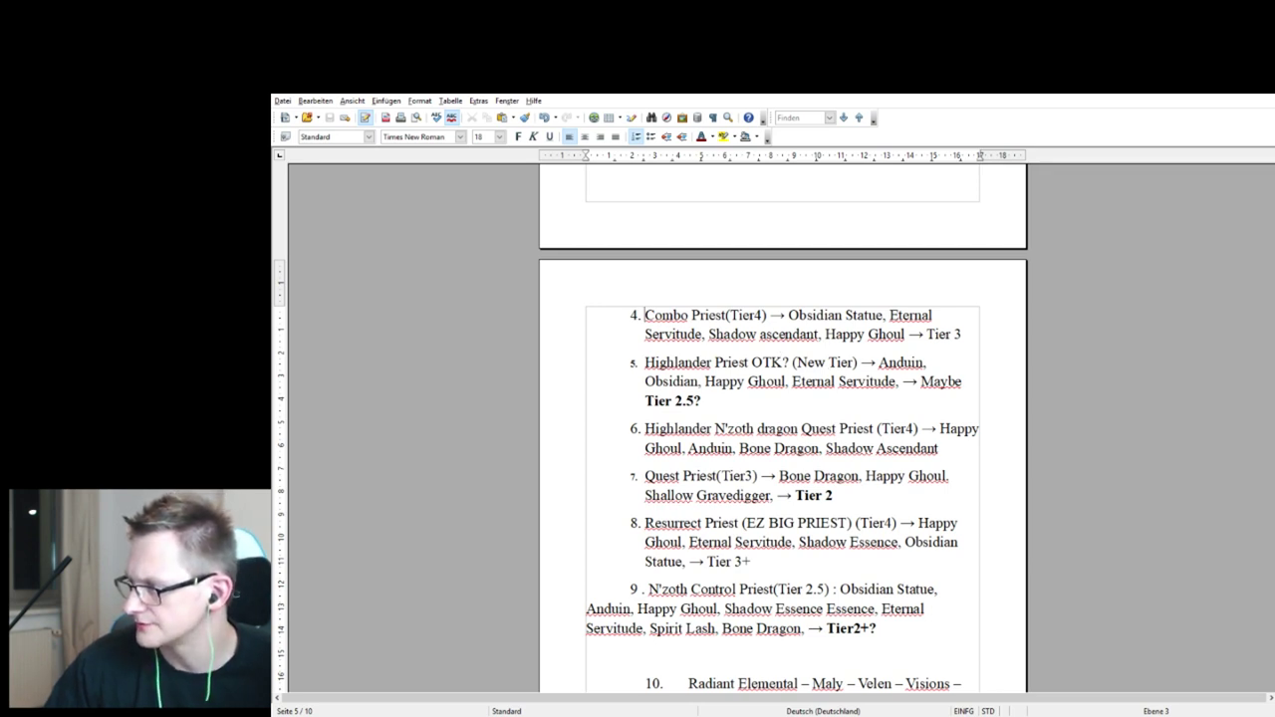
{"action": "scroll", "coordinate": [782, 428], "scroll_direction": "up", "scroll_amount": 3}
{"action": "key", "text": "shift+Right"}
{"action": "key", "text": "shift+Right"}
{"action": "key", "text": "shift+Right"}
{"action": "key", "text": "shift+Right"}
{"action": "key", "text": "shift+Right"}
{"action": "key", "text": "shift+Right"}
{"action": "key", "text": "shift+Right"}
{"action": "key", "text": "shift+Right"}
{"action": "key", "text": "shift+Right"}
{"action": "key", "text": "shift+Right"}
{"action": "key", "text": "shift+Right"}
{"action": "key", "text": "shift+Right"}
{"action": "key", "text": "shift+Right"}
{"action": "key", "text": "shift+Right"}
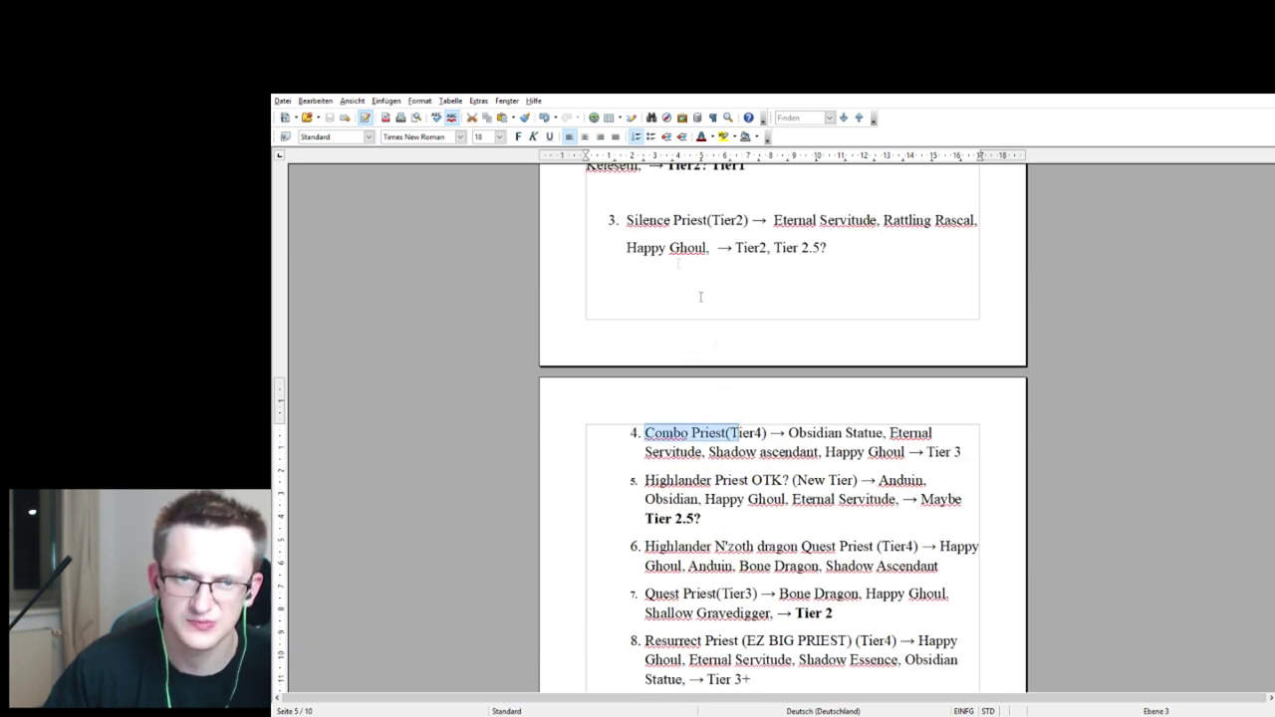
{"action": "left_click", "coordinate": [712, 294]}
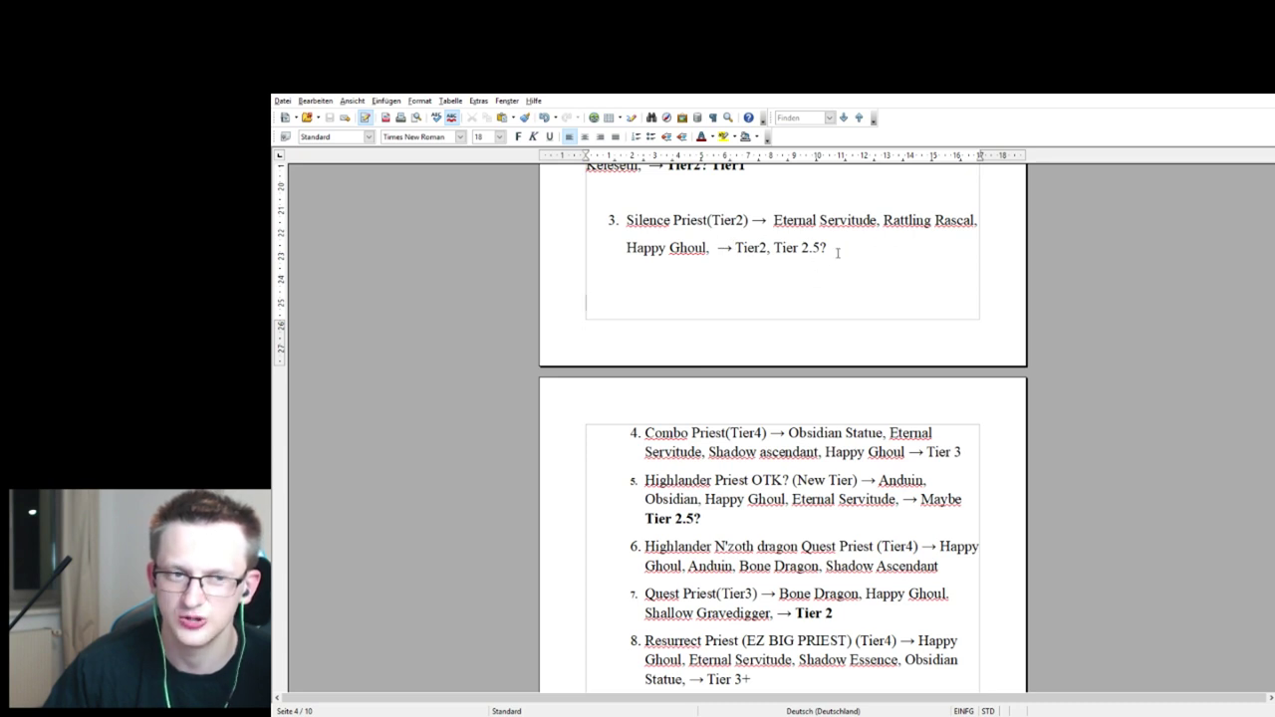
{"action": "scroll", "coordinate": [785, 286], "scroll_direction": "down", "scroll_amount": 1}
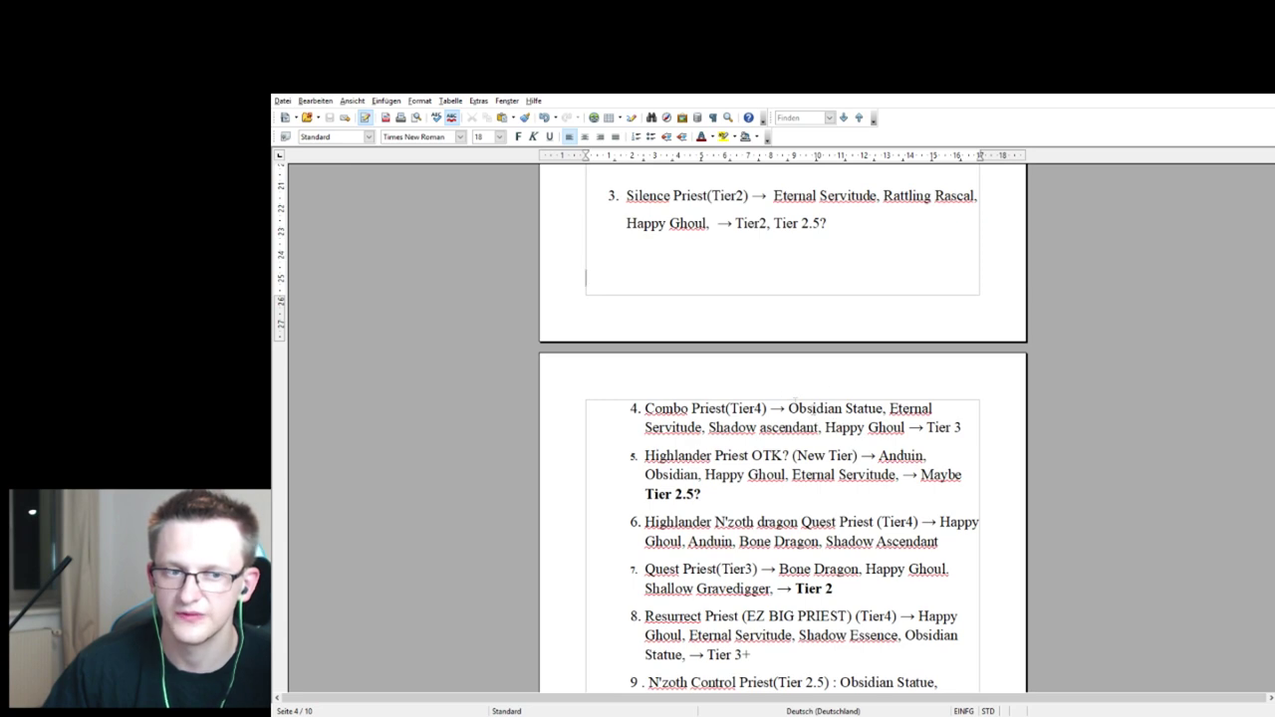
{"action": "scroll", "coordinate": [793, 416], "scroll_direction": "down", "scroll_amount": 3}
{"action": "scroll", "coordinate": [695, 313], "scroll_direction": "up", "scroll_amount": 3}
{"action": "scroll", "coordinate": [694, 309], "scroll_direction": "down", "scroll_amount": 3}
{"action": "scroll", "coordinate": [694, 307], "scroll_direction": "down", "scroll_amount": 2}
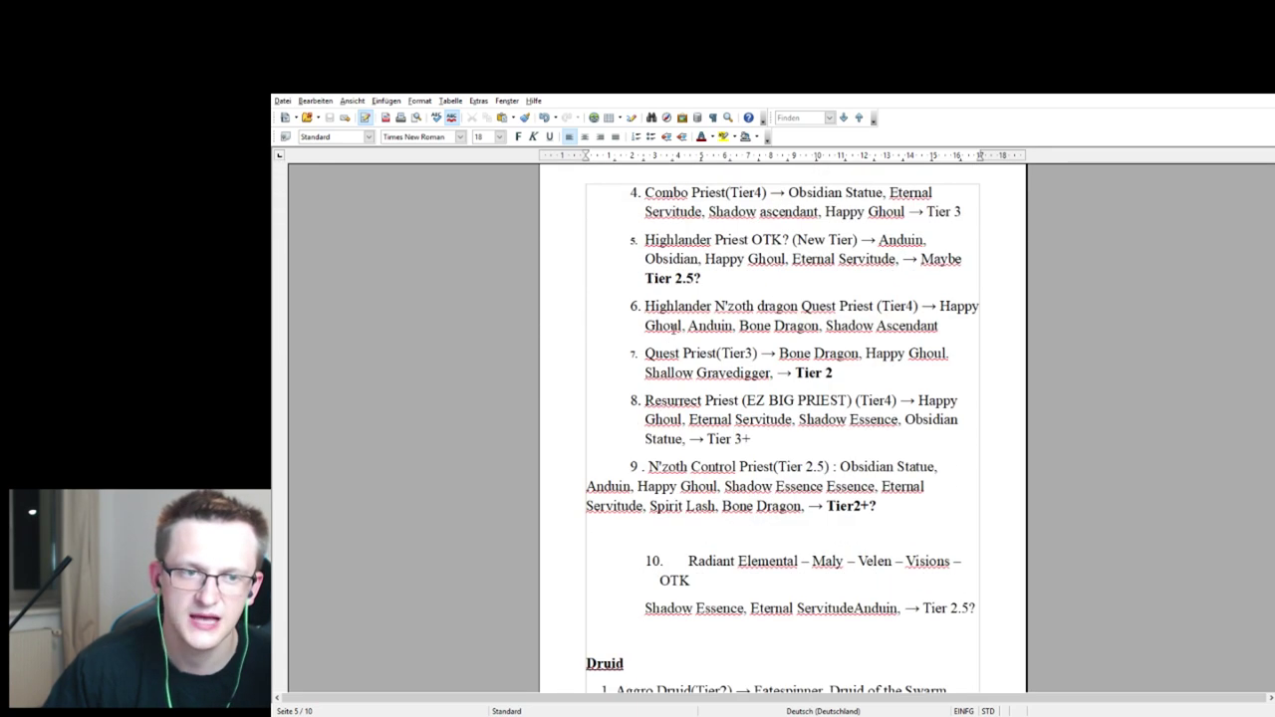
{"action": "scroll", "coordinate": [668, 314], "scroll_direction": "up", "scroll_amount": 1}
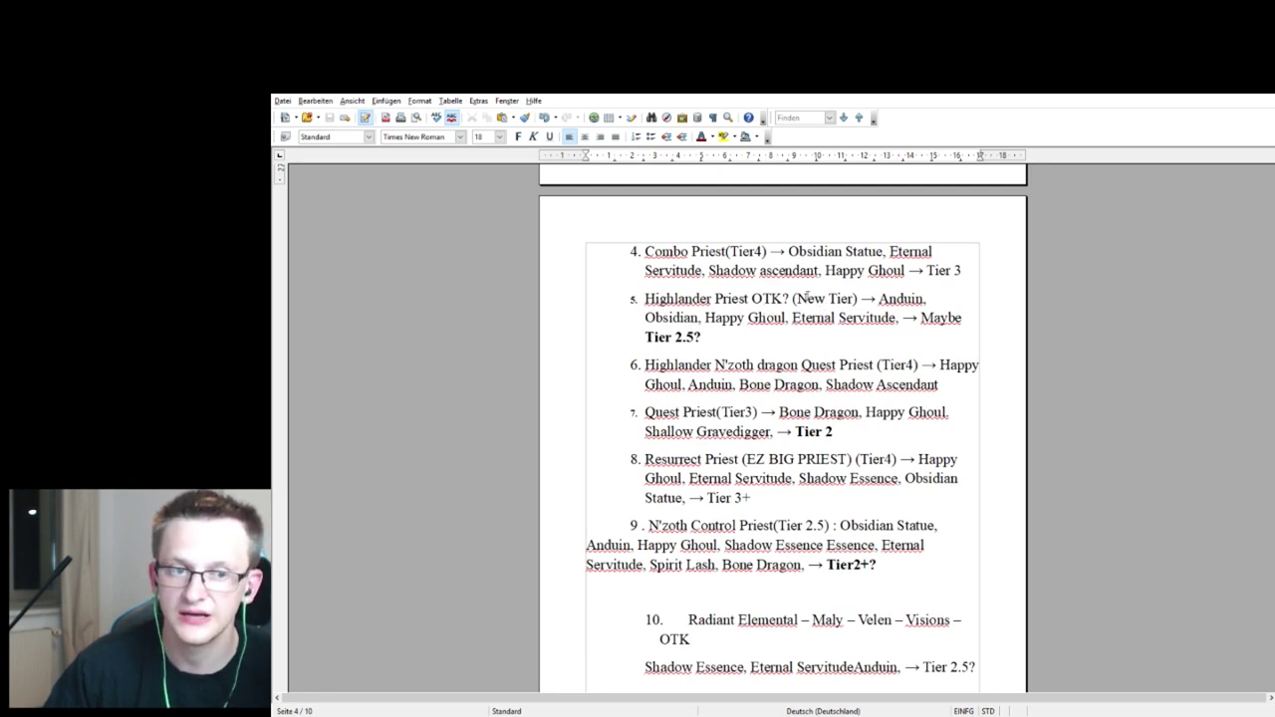
{"action": "left_click_drag", "start_coordinate": [809, 298], "coordinate": [857, 298]}
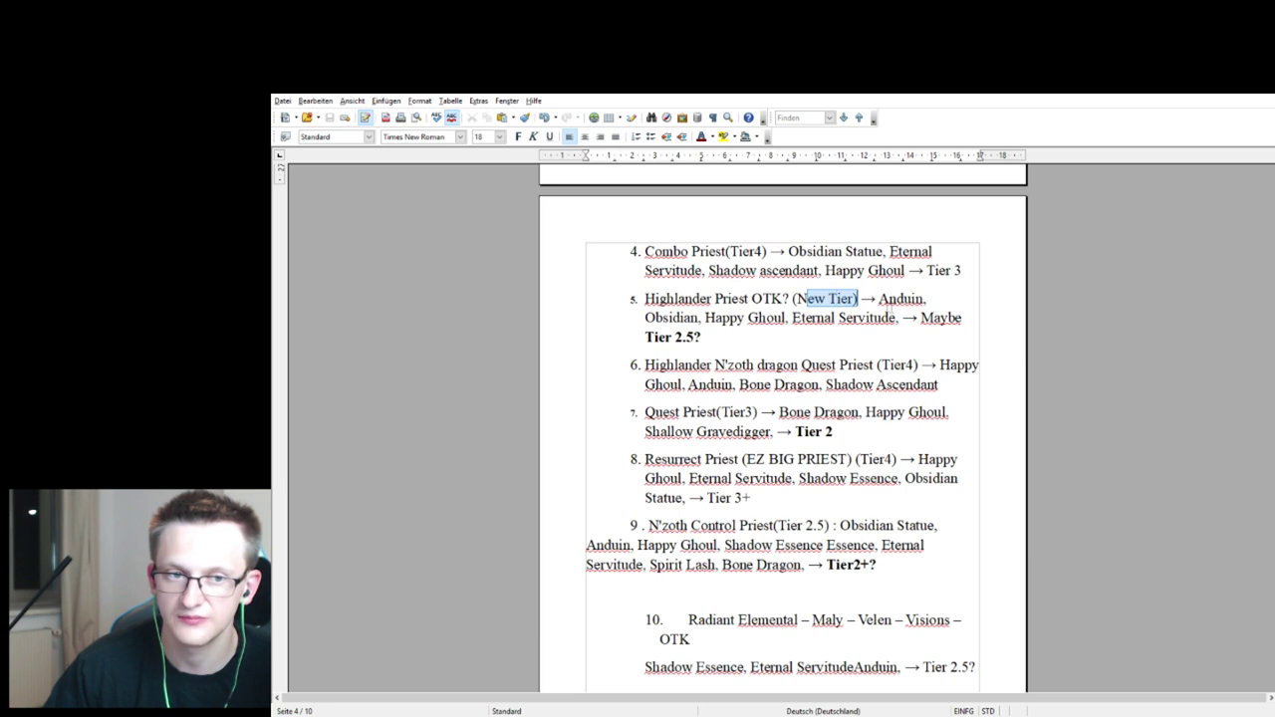
{"action": "left_click", "coordinate": [947, 297]}
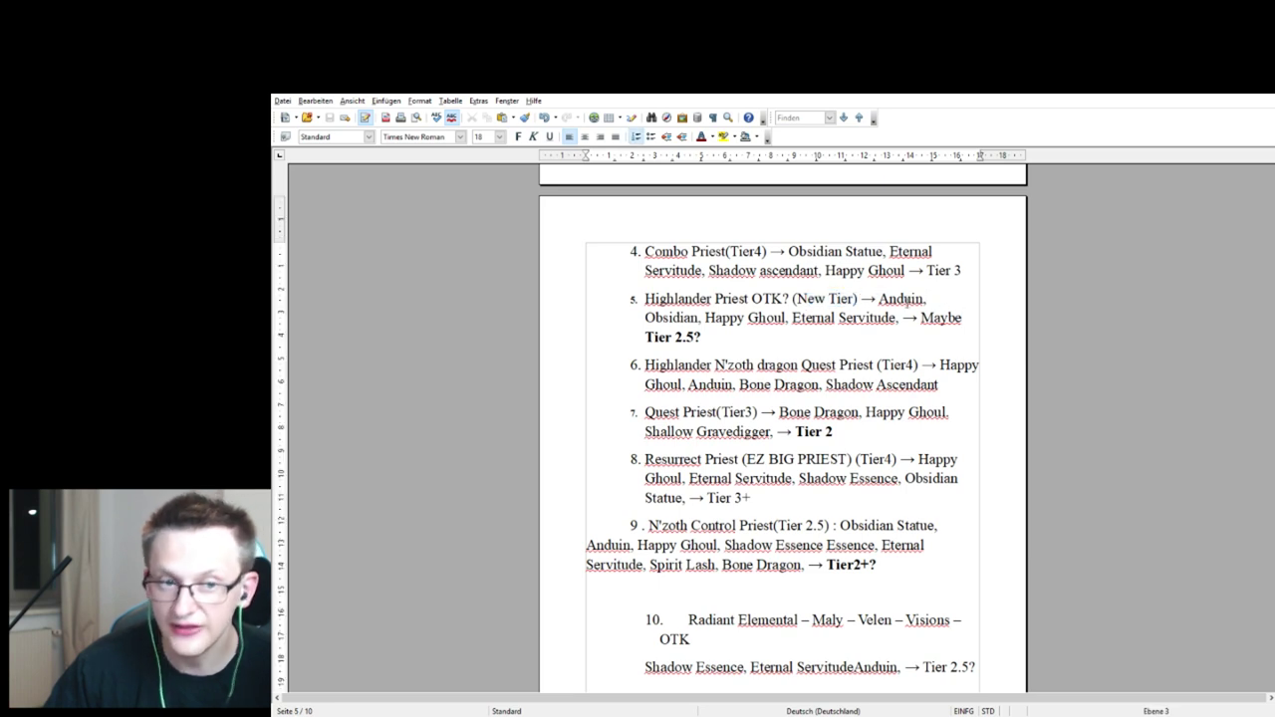
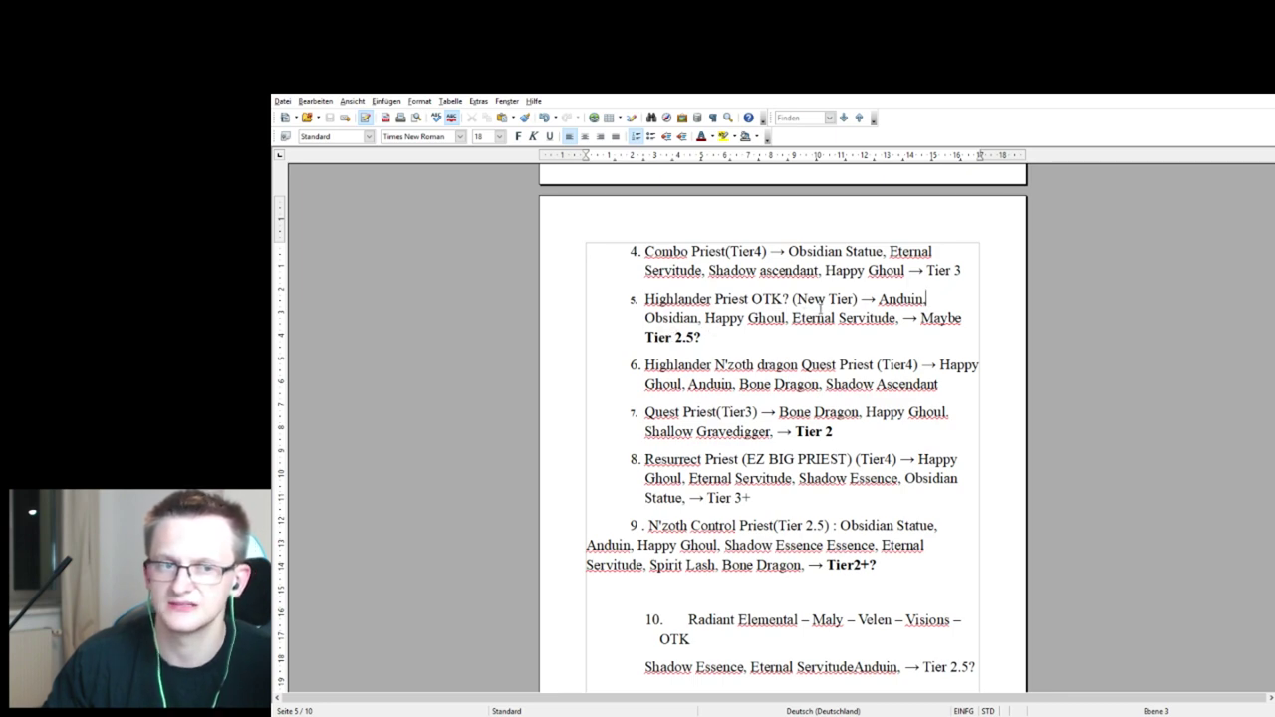
Change Quest Priest's tier in item 7 from Tier3 to Tier3.5.
{"action": "scroll", "coordinate": [819, 309], "scroll_direction": "down", "scroll_amount": 2}
{"action": "scroll", "coordinate": [813, 309], "scroll_direction": "up", "scroll_amount": 1}
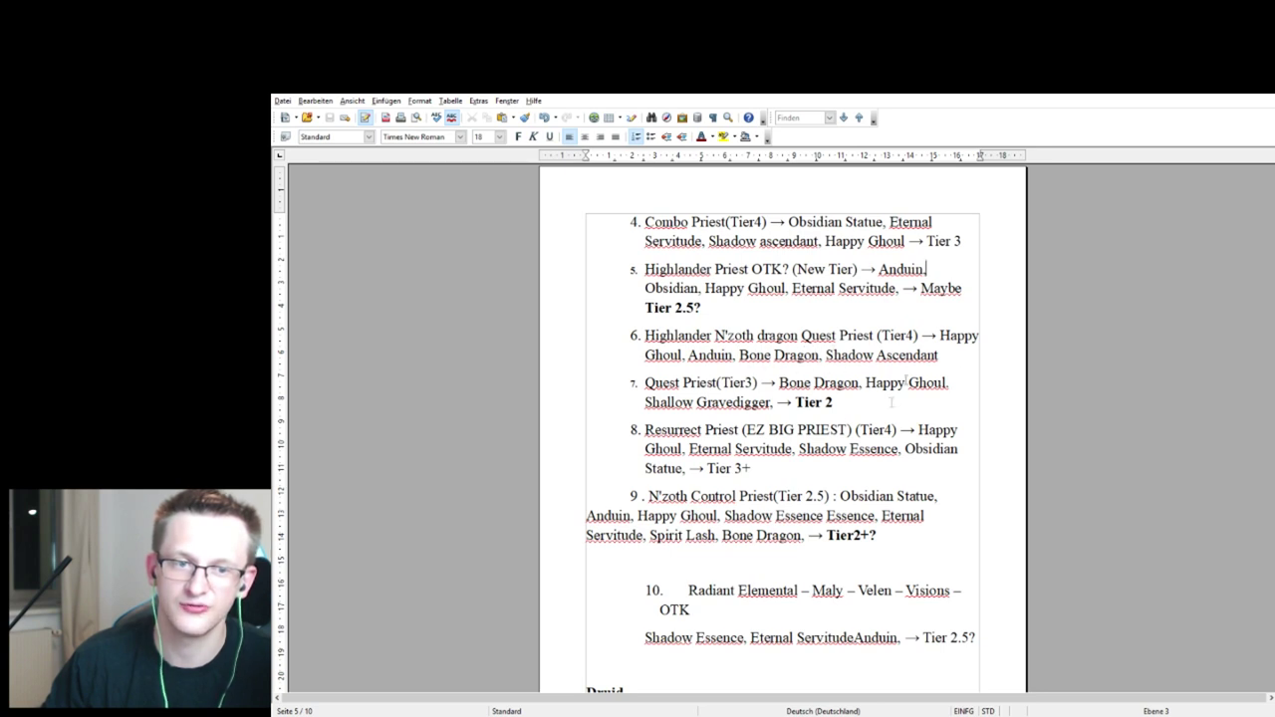
{"action": "left_click", "coordinate": [926, 269]}
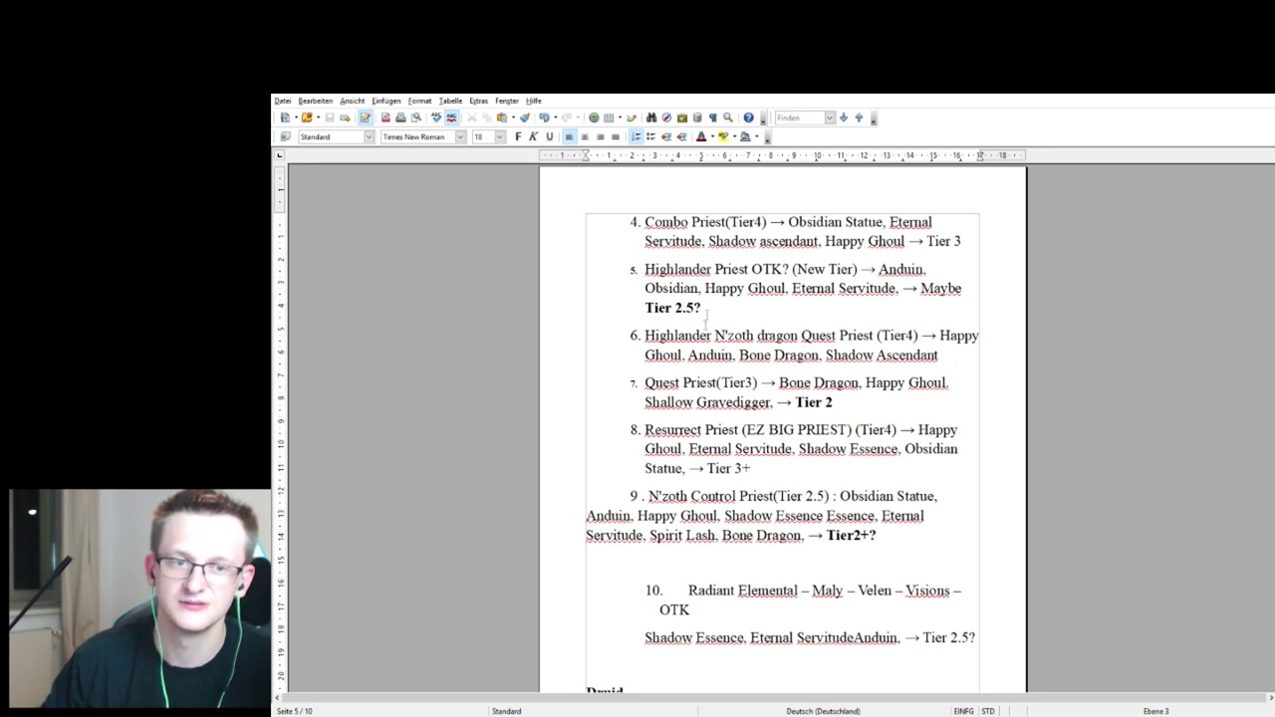
{"action": "scroll", "coordinate": [777, 320], "scroll_direction": "down", "scroll_amount": 1}
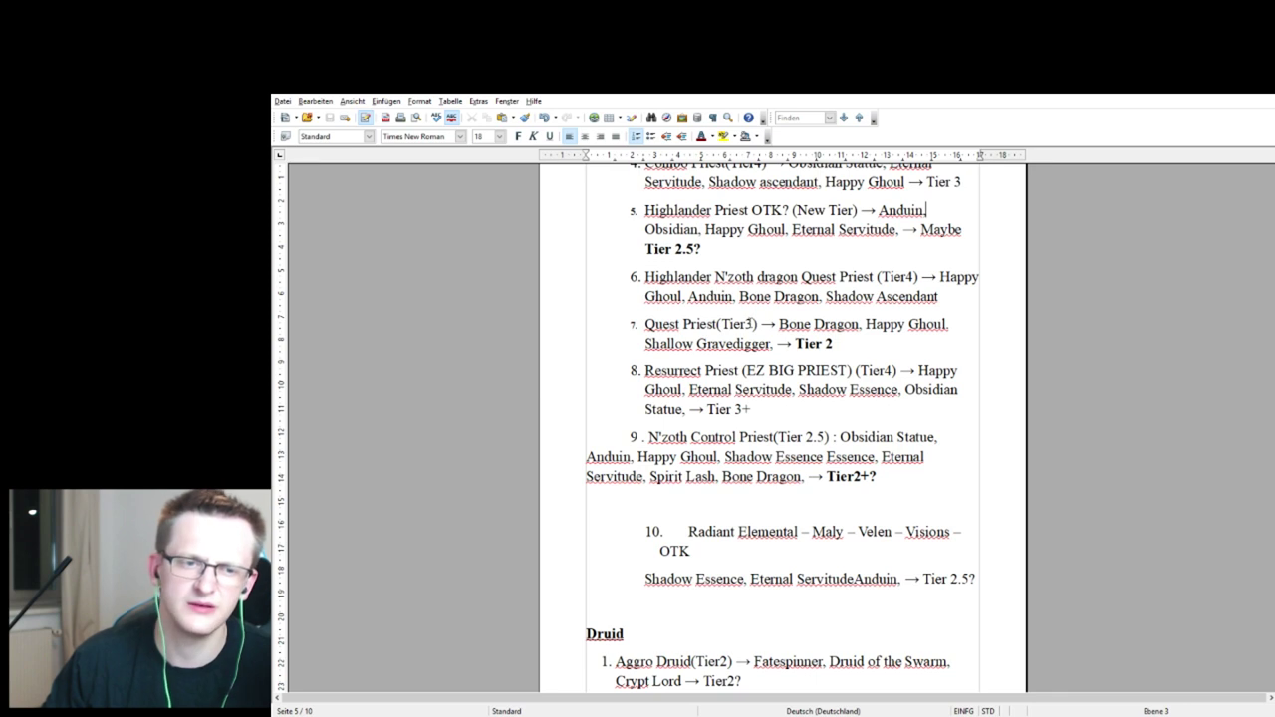
{"action": "type", "text": ".5"}
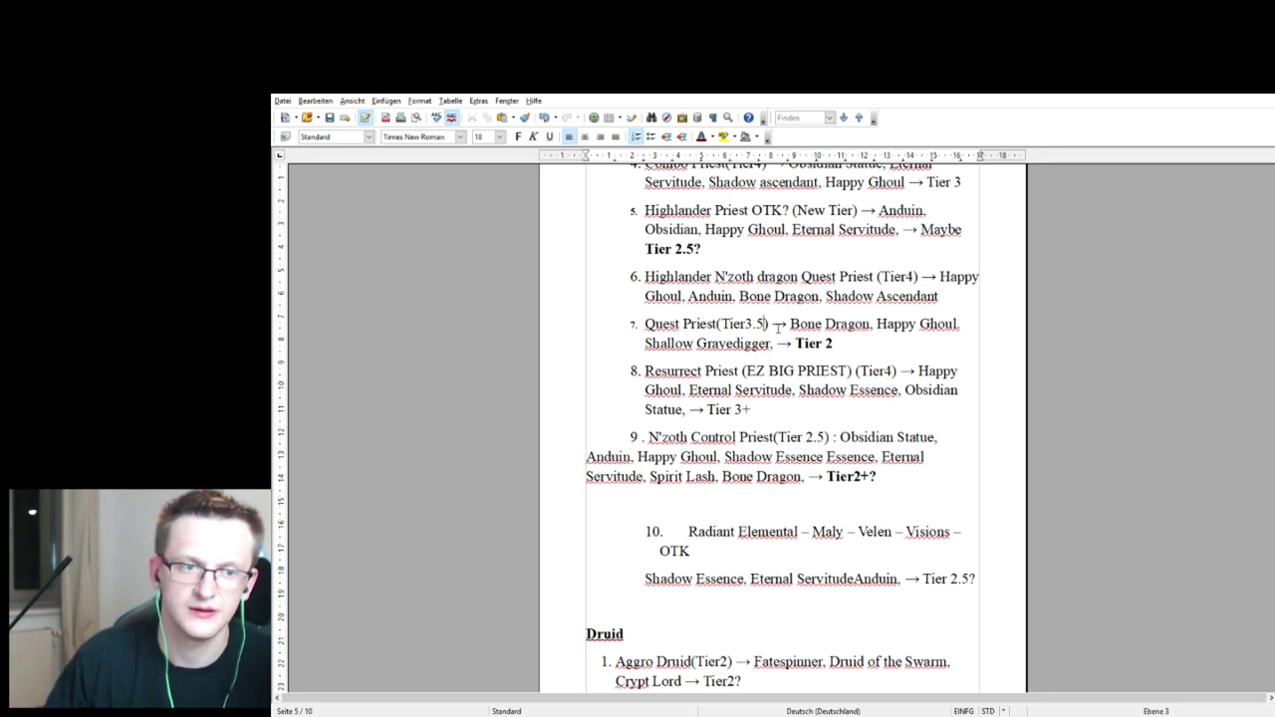
{"action": "scroll", "coordinate": [798, 311], "scroll_direction": "down", "scroll_amount": 1}
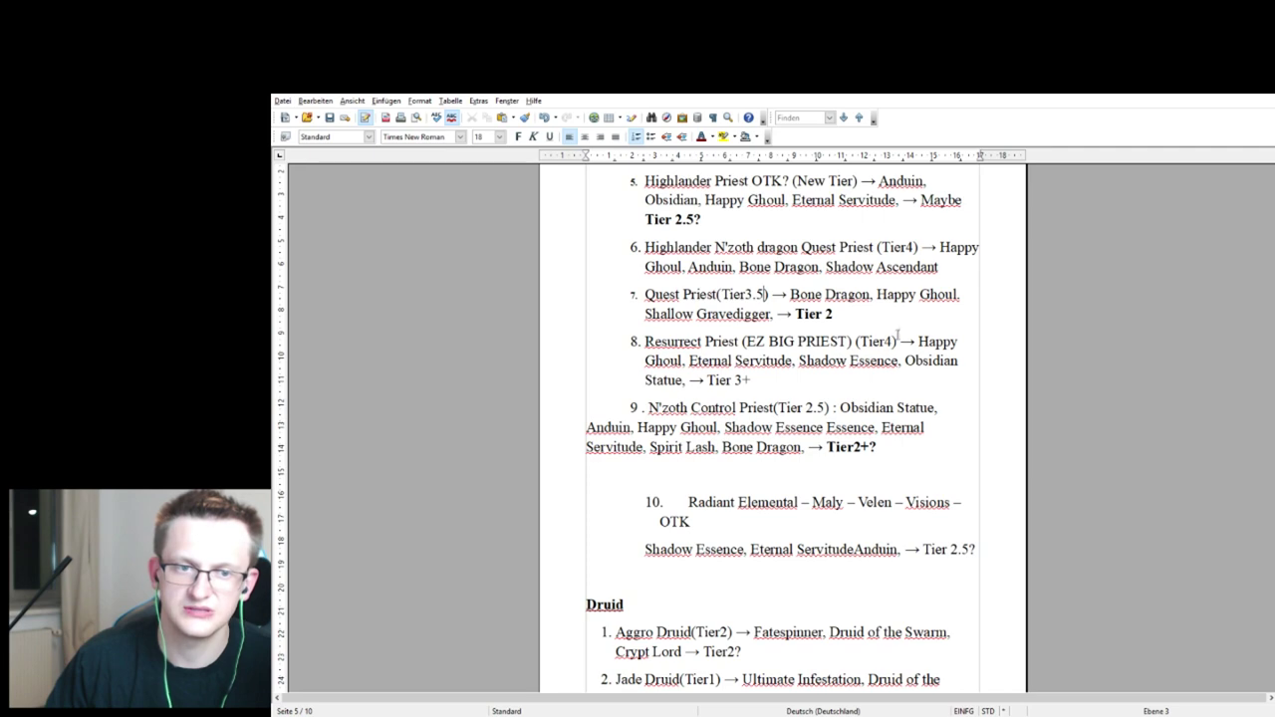
{"action": "scroll", "coordinate": [900, 328], "scroll_direction": "down", "scroll_amount": 1}
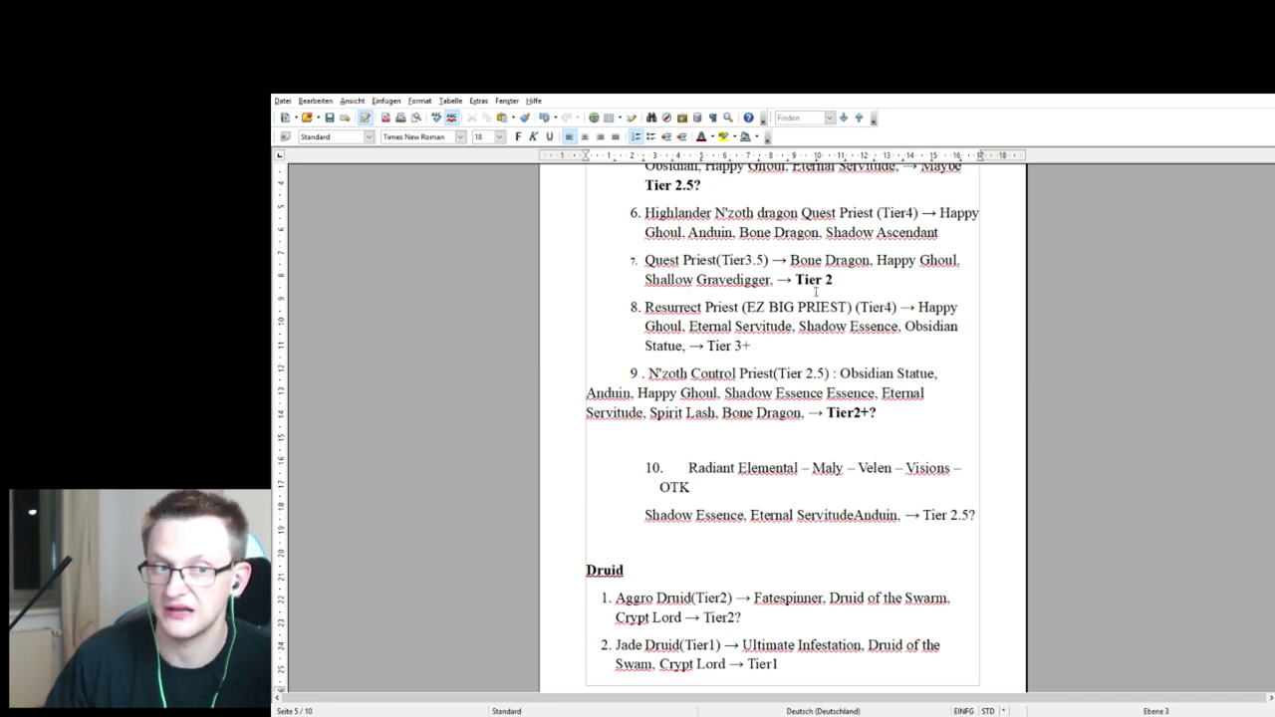
{"action": "scroll", "coordinate": [818, 281], "scroll_direction": "down", "scroll_amount": 1}
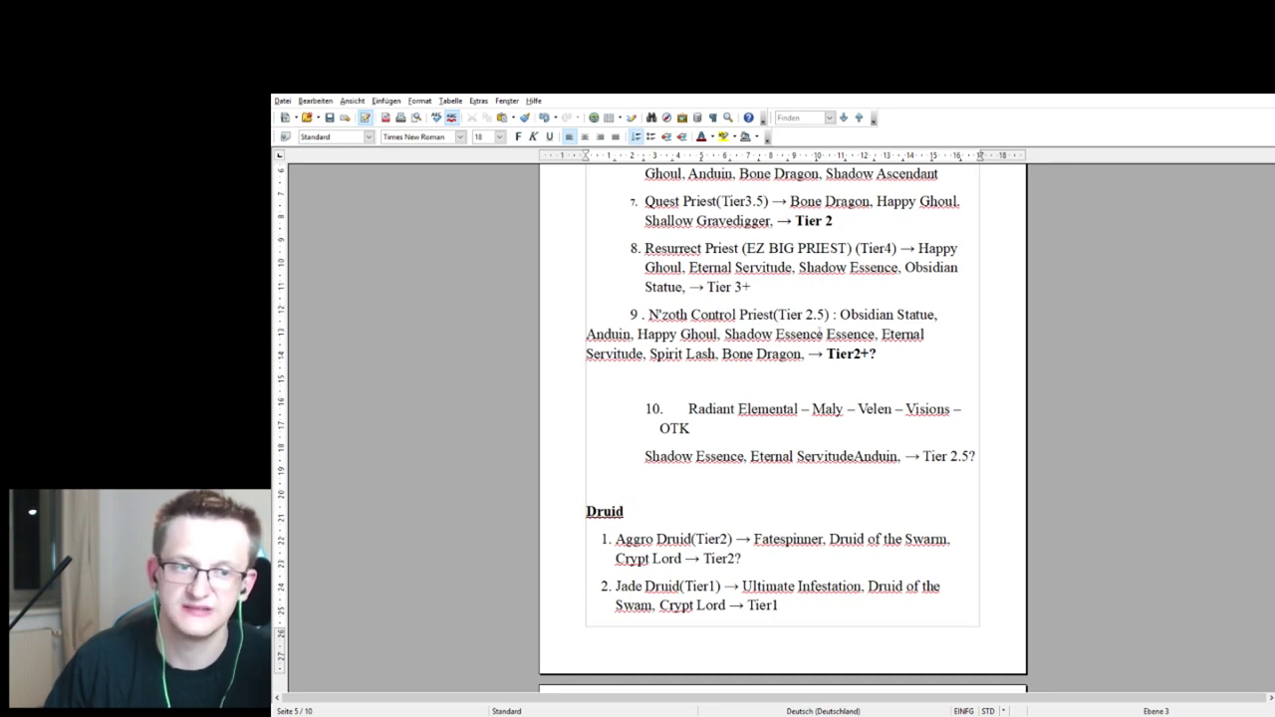
{"action": "scroll", "coordinate": [831, 331], "scroll_direction": "up", "scroll_amount": 2}
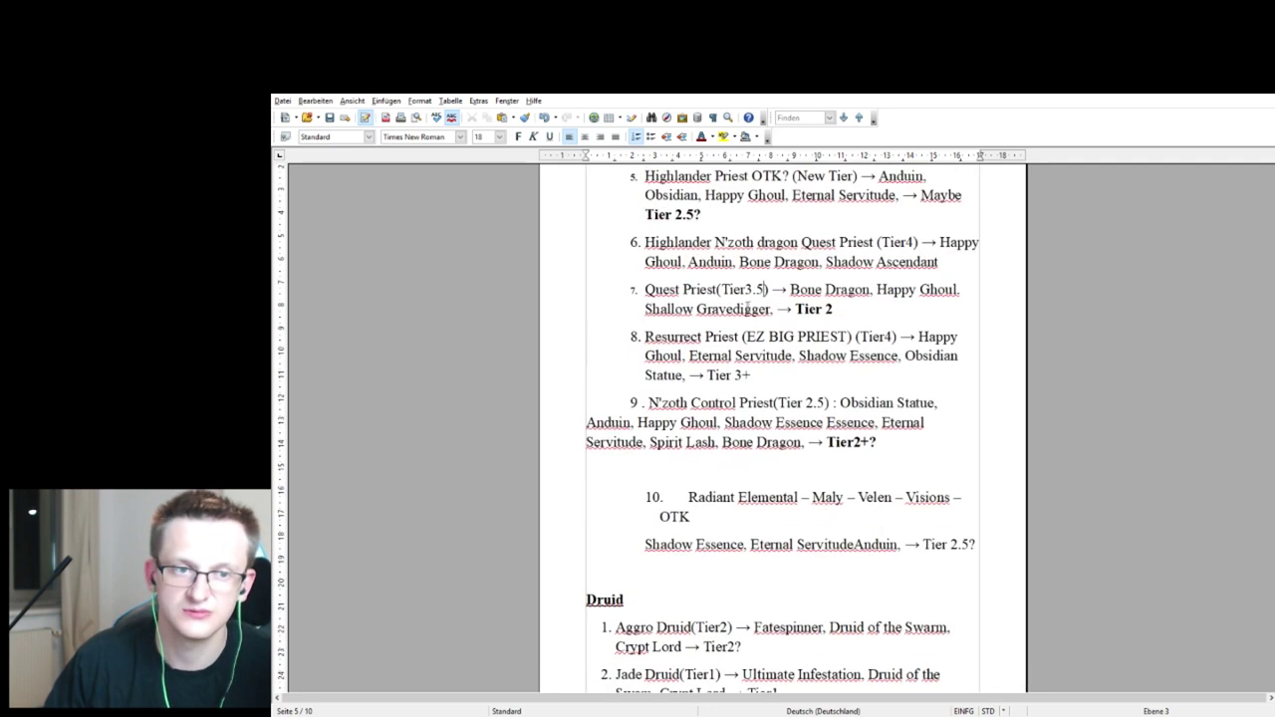
{"action": "scroll", "coordinate": [800, 318], "scroll_direction": "down", "scroll_amount": 1}
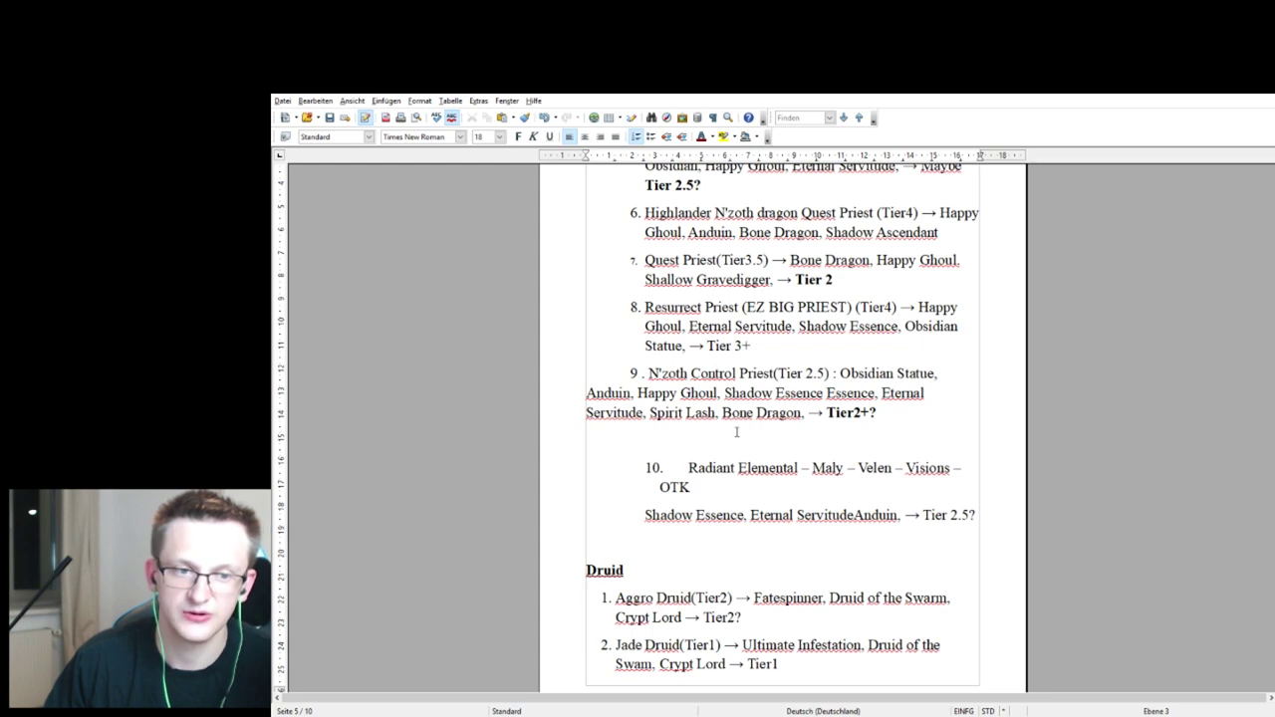
{"action": "scroll", "coordinate": [788, 428], "scroll_direction": "up", "scroll_amount": 2}
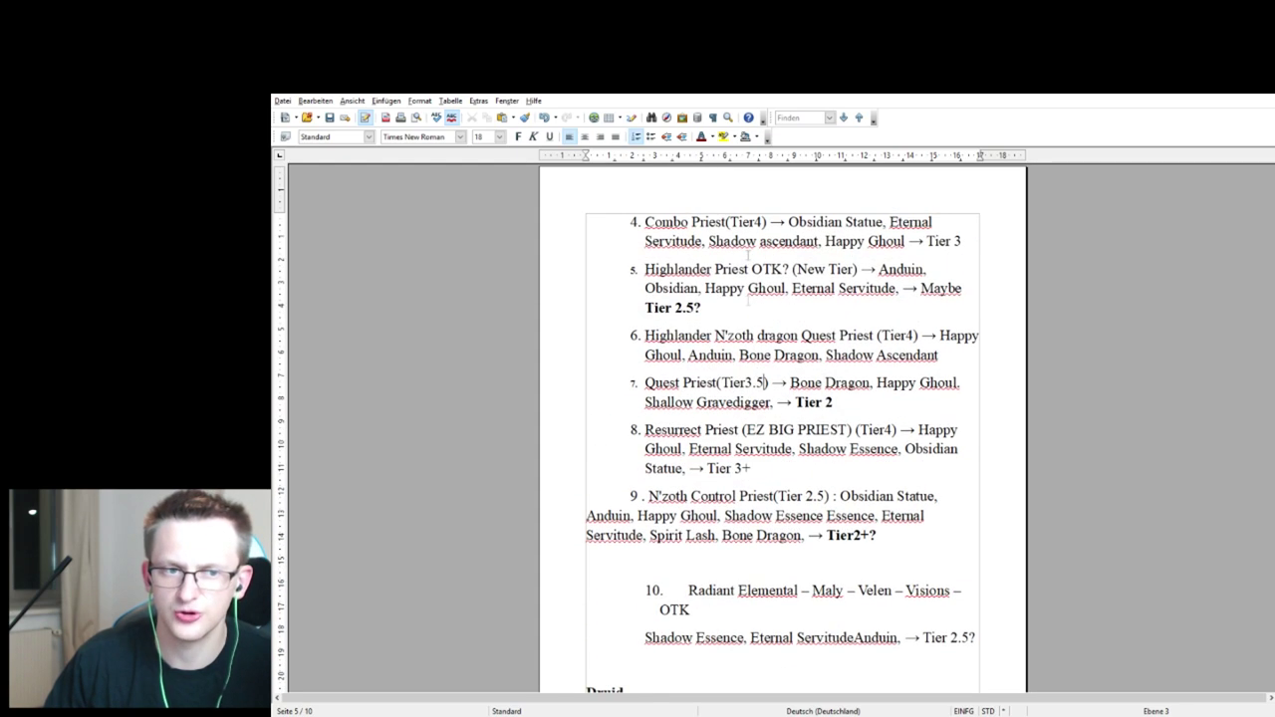
{"action": "scroll", "coordinate": [785, 370], "scroll_direction": "up", "scroll_amount": 1}
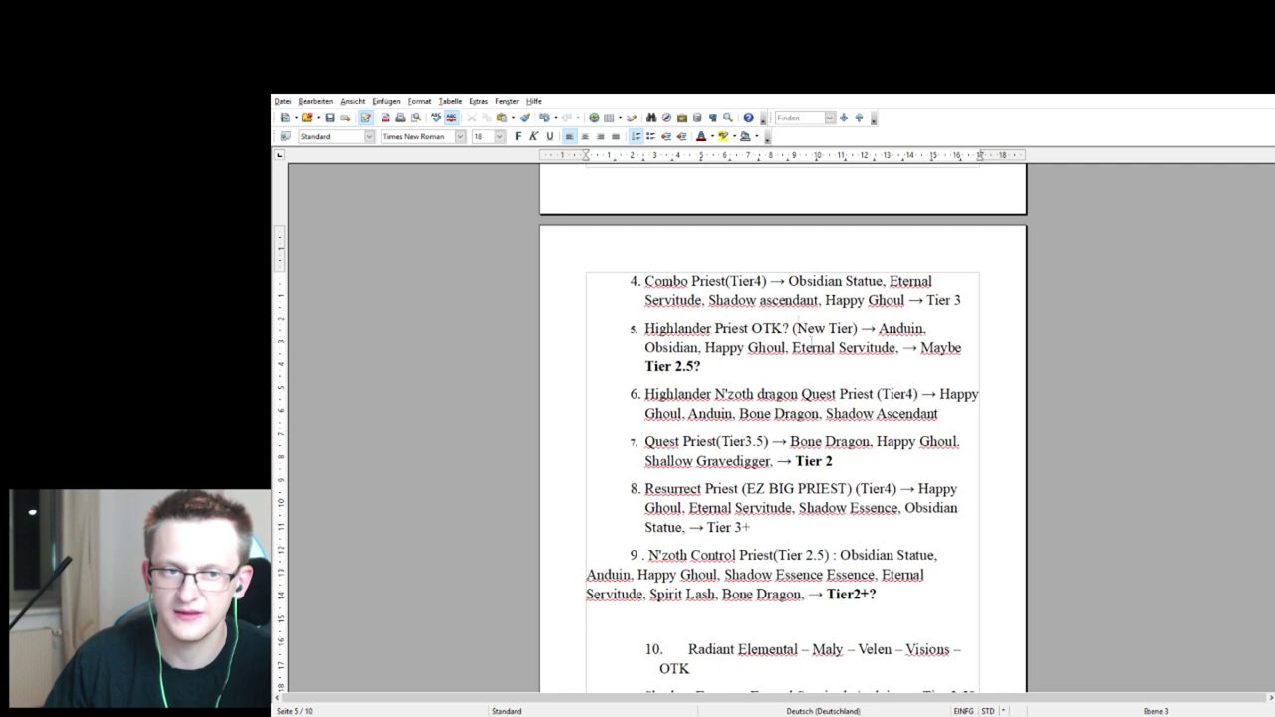
{"action": "scroll", "coordinate": [788, 306], "scroll_direction": "up", "scroll_amount": 6}
{"action": "scroll", "coordinate": [762, 404], "scroll_direction": "down", "scroll_amount": 7}
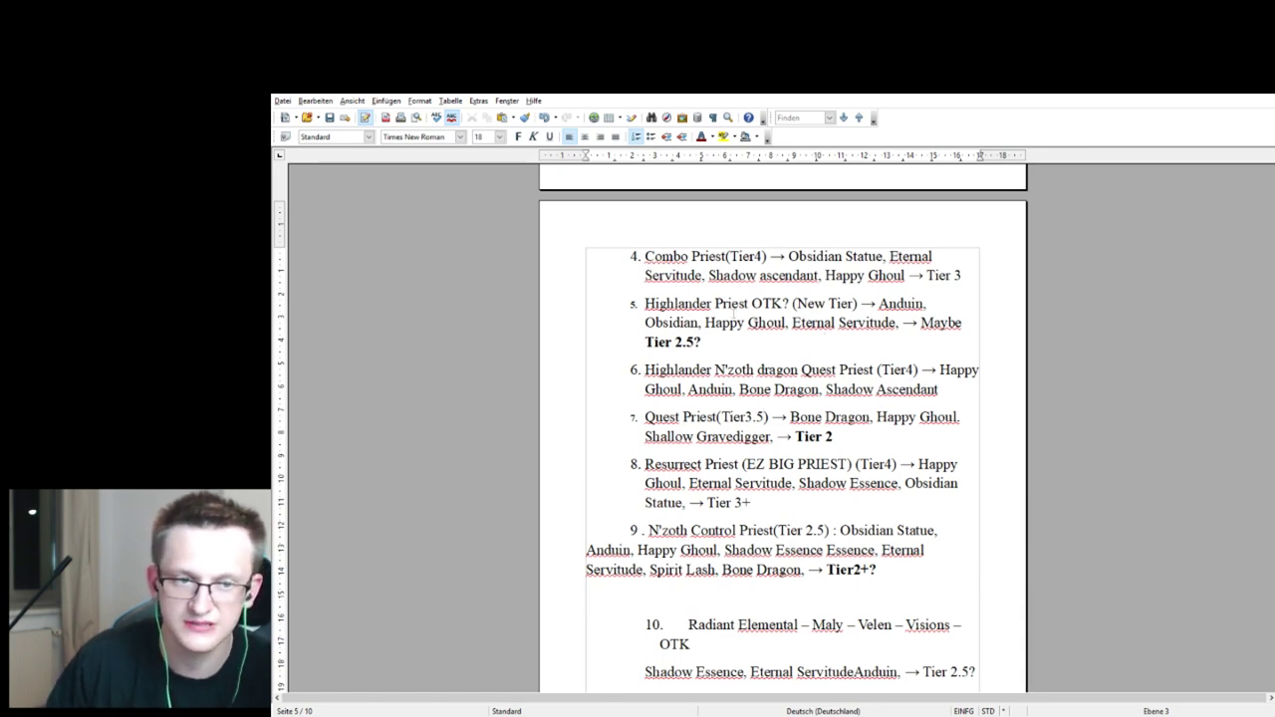
{"action": "scroll", "coordinate": [807, 387], "scroll_direction": "down", "scroll_amount": 3}
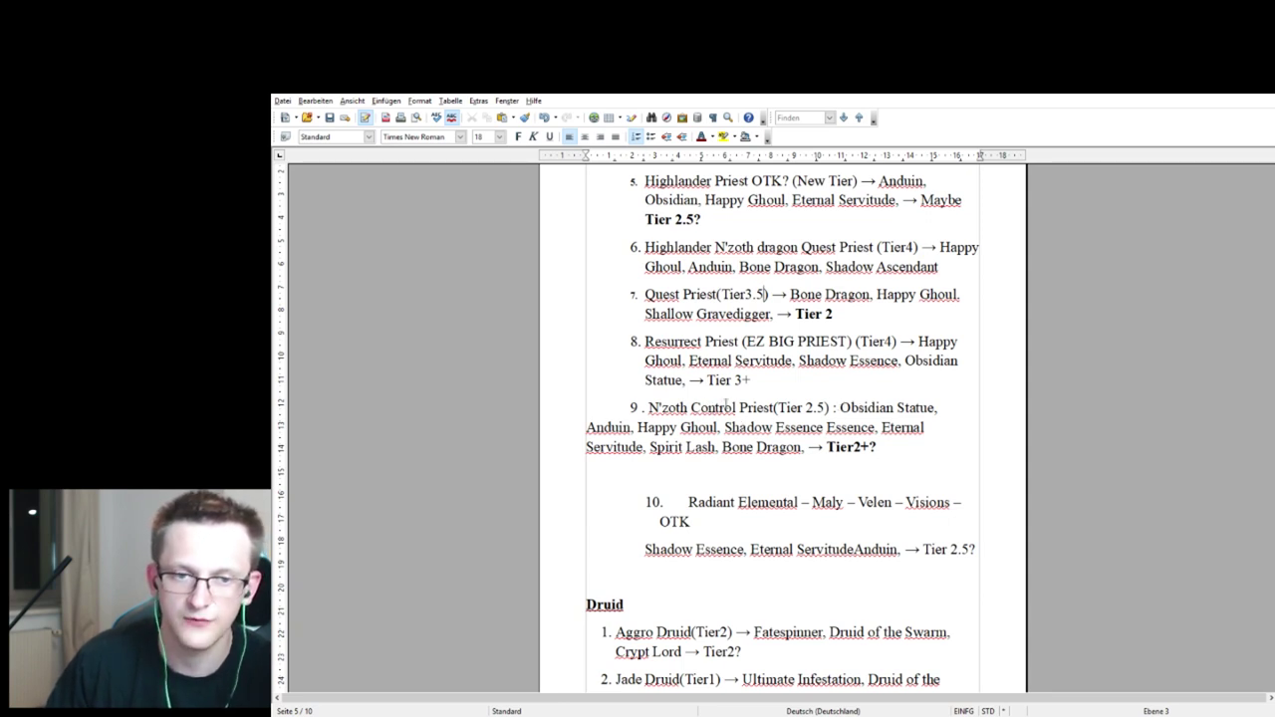
{"action": "scroll", "coordinate": [829, 400], "scroll_direction": "down", "scroll_amount": 1}
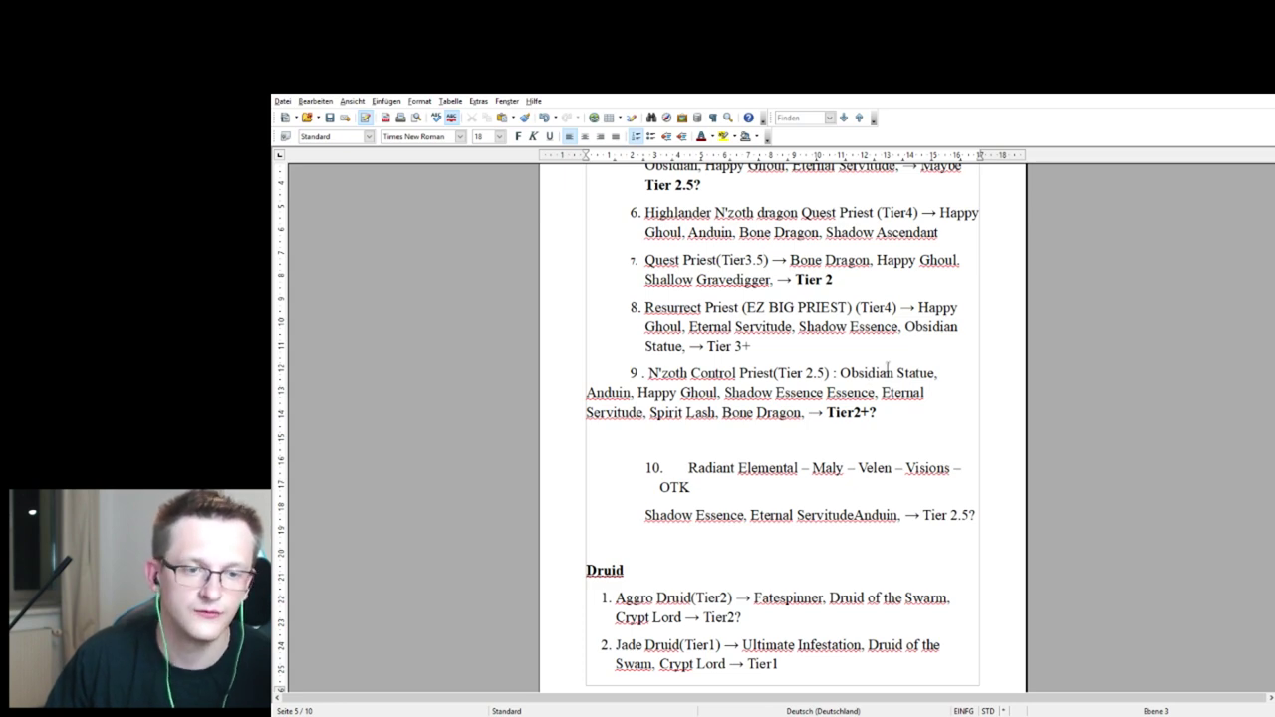
{"action": "scroll", "coordinate": [869, 364], "scroll_direction": "down", "scroll_amount": 1}
{"action": "scroll", "coordinate": [866, 361], "scroll_direction": "down", "scroll_amount": 1}
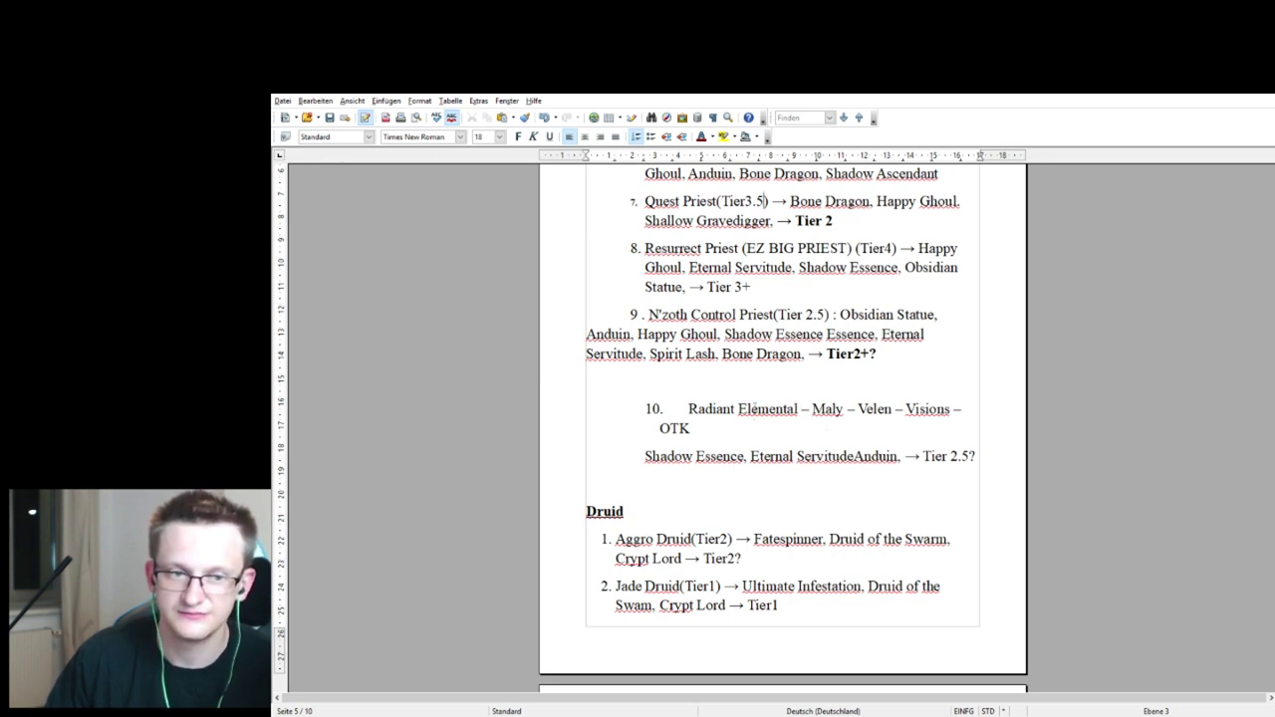
{"action": "scroll", "coordinate": [808, 411], "scroll_direction": "down", "scroll_amount": 1}
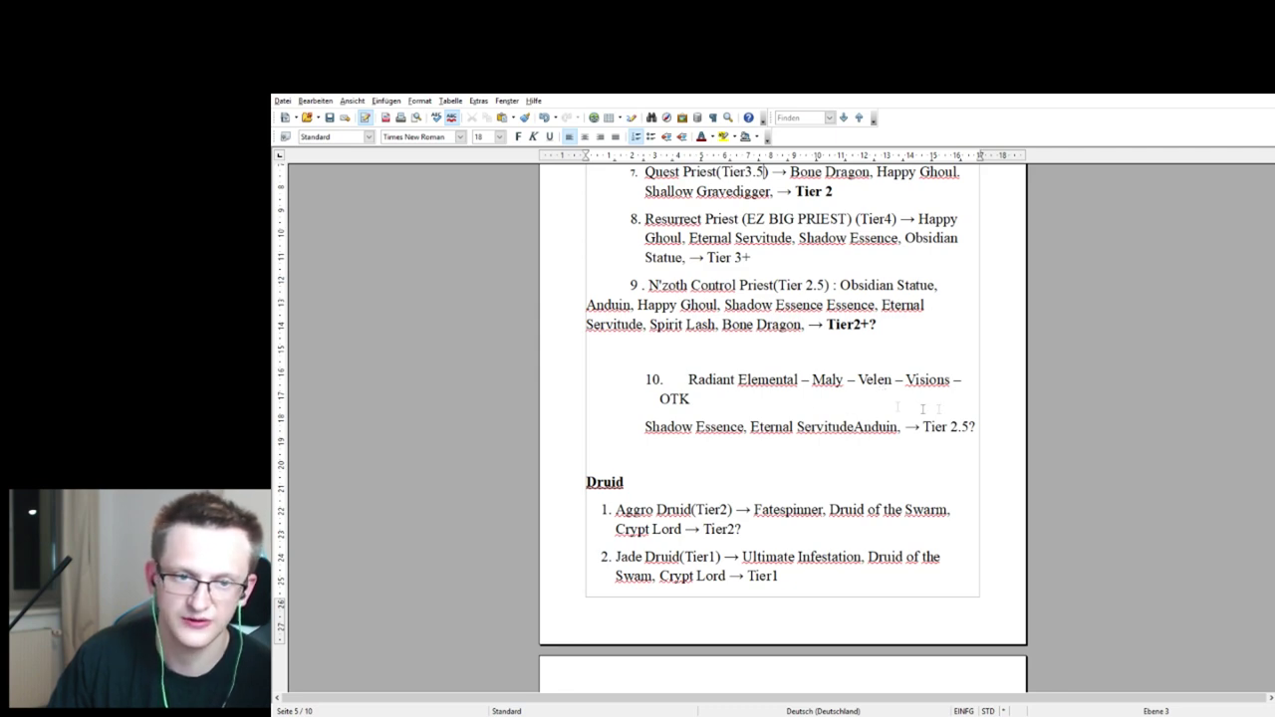
{"action": "scroll", "coordinate": [897, 403], "scroll_direction": "down", "scroll_amount": 1}
{"action": "scroll", "coordinate": [797, 409], "scroll_direction": "up", "scroll_amount": 8}
{"action": "scroll", "coordinate": [757, 391], "scroll_direction": "down", "scroll_amount": 4}
{"action": "scroll", "coordinate": [757, 390], "scroll_direction": "down", "scroll_amount": 5}
{"action": "scroll", "coordinate": [751, 390], "scroll_direction": "down", "scroll_amount": 2}
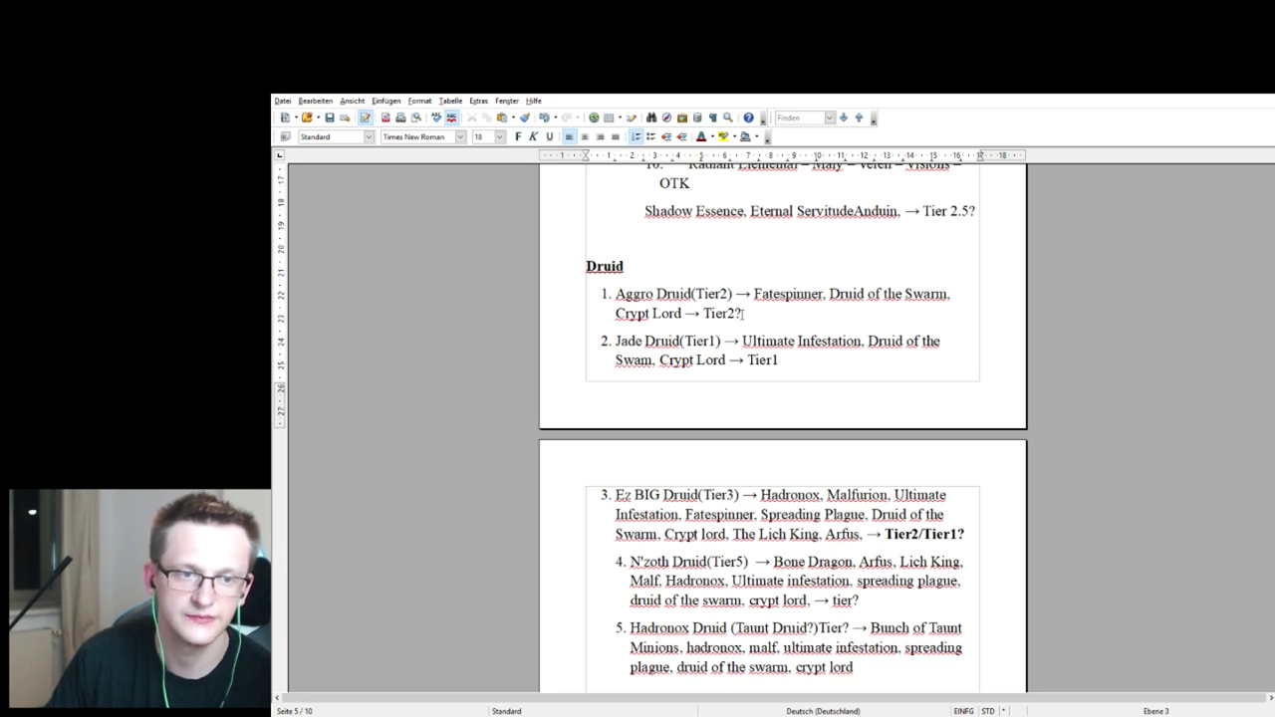
{"action": "scroll", "coordinate": [752, 315], "scroll_direction": "down", "scroll_amount": 1}
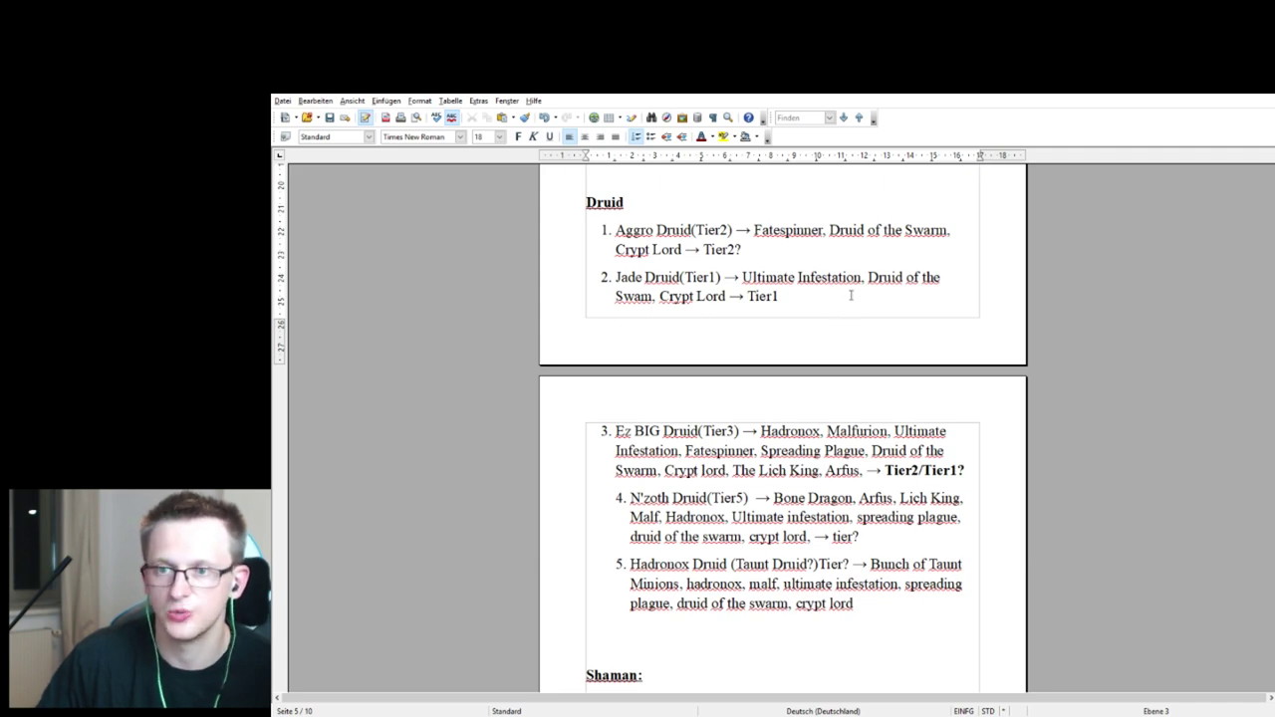
{"action": "scroll", "coordinate": [850, 296], "scroll_direction": "down", "scroll_amount": 1}
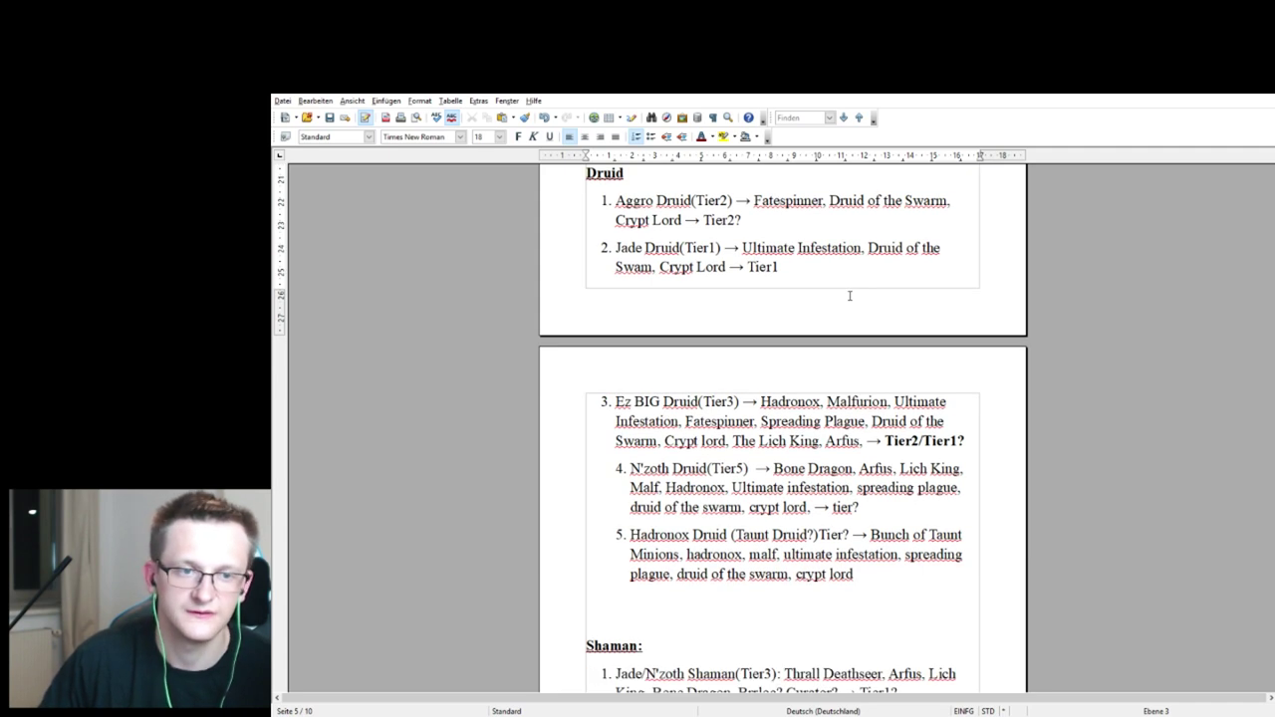
{"action": "scroll", "coordinate": [850, 296], "scroll_direction": "down", "scroll_amount": 3}
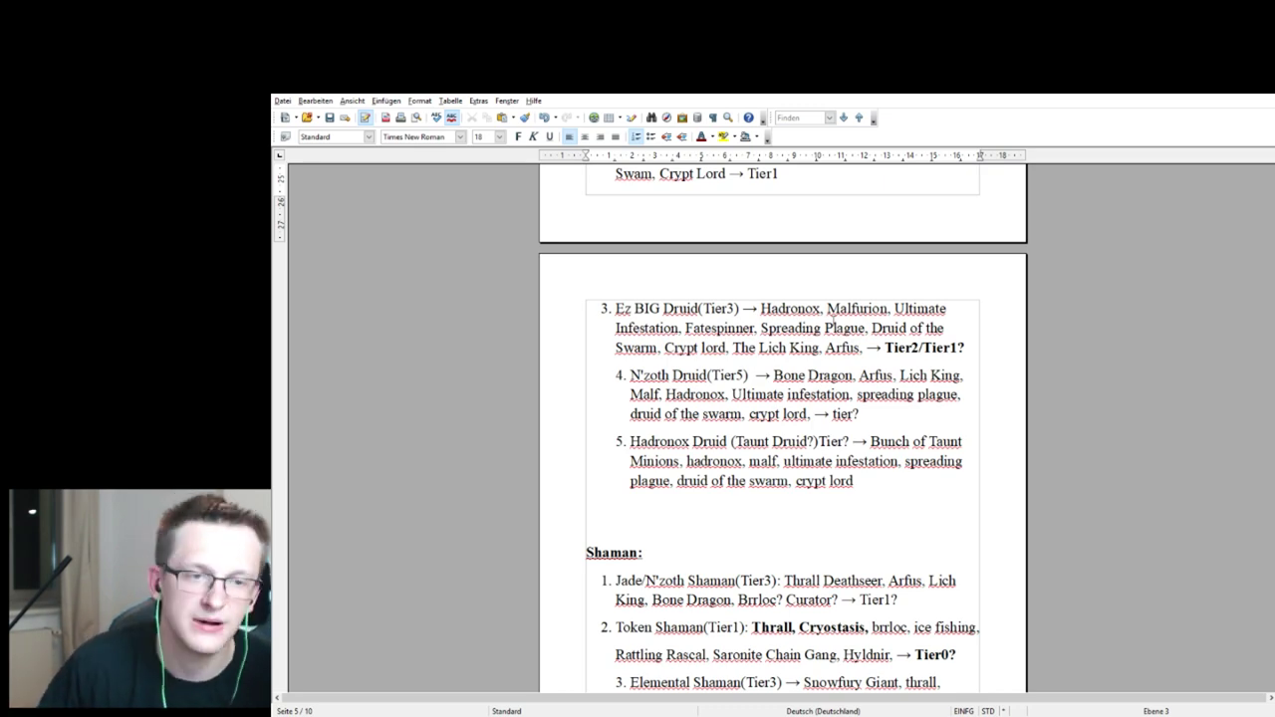
{"action": "scroll", "coordinate": [692, 267], "scroll_direction": "up", "scroll_amount": 3}
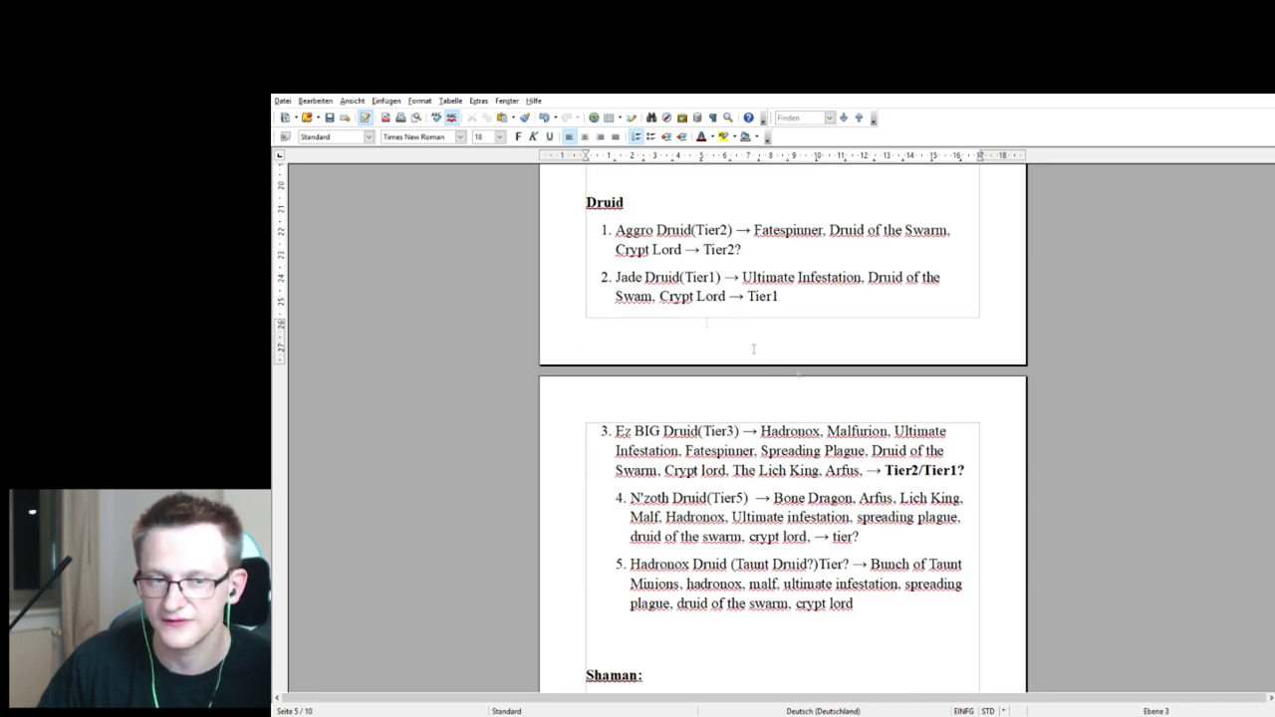
{"action": "scroll", "coordinate": [728, 448], "scroll_direction": "down", "scroll_amount": 1}
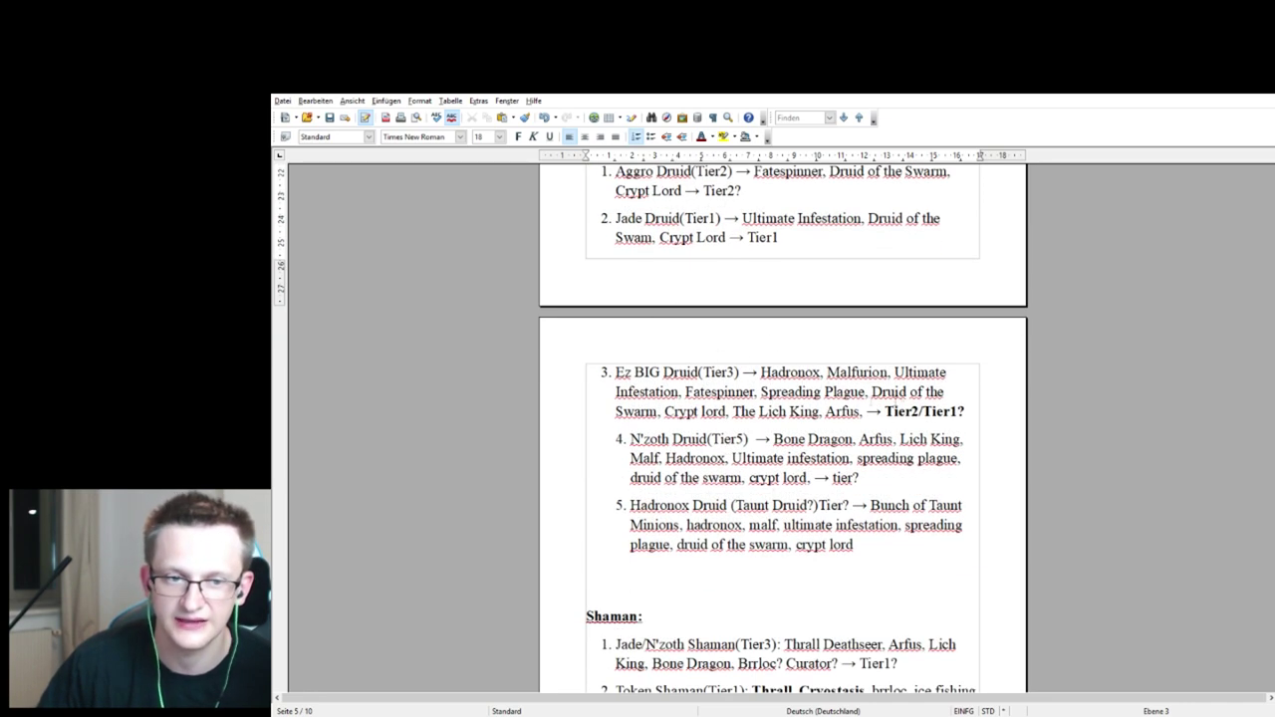
{"action": "scroll", "coordinate": [852, 354], "scroll_direction": "down", "scroll_amount": 1}
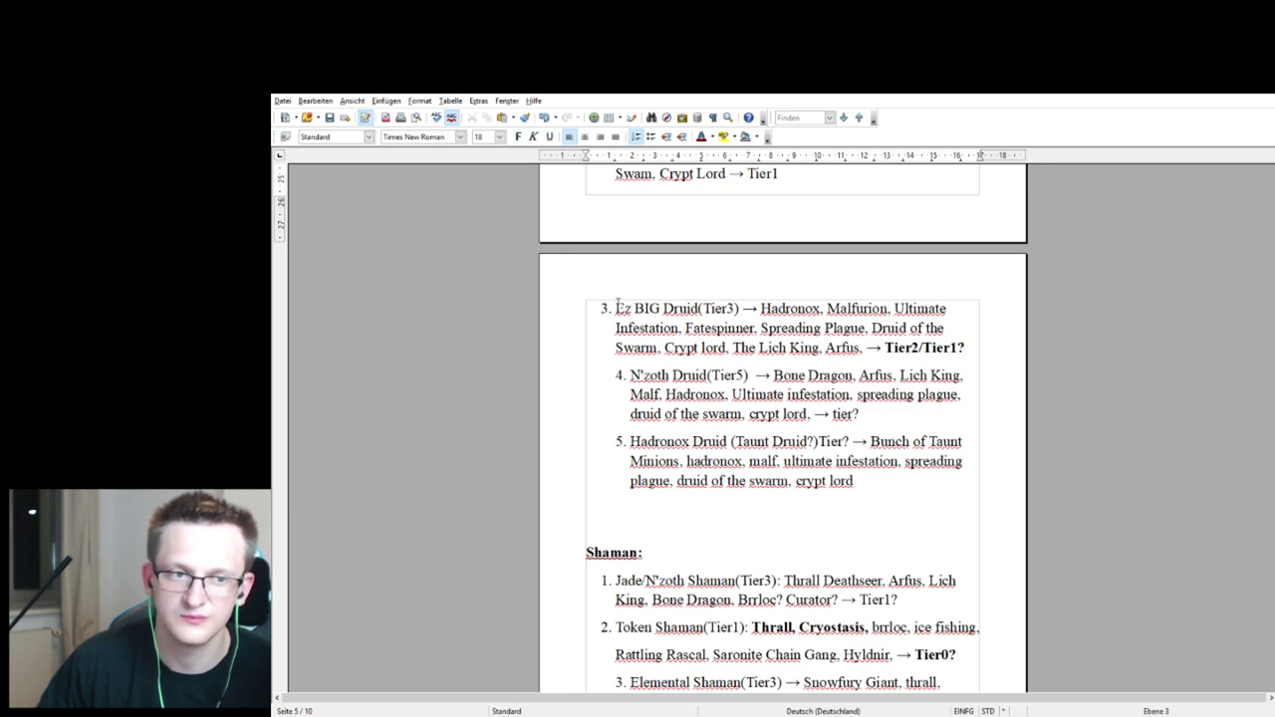
{"action": "scroll", "coordinate": [716, 315], "scroll_direction": "down", "scroll_amount": 1}
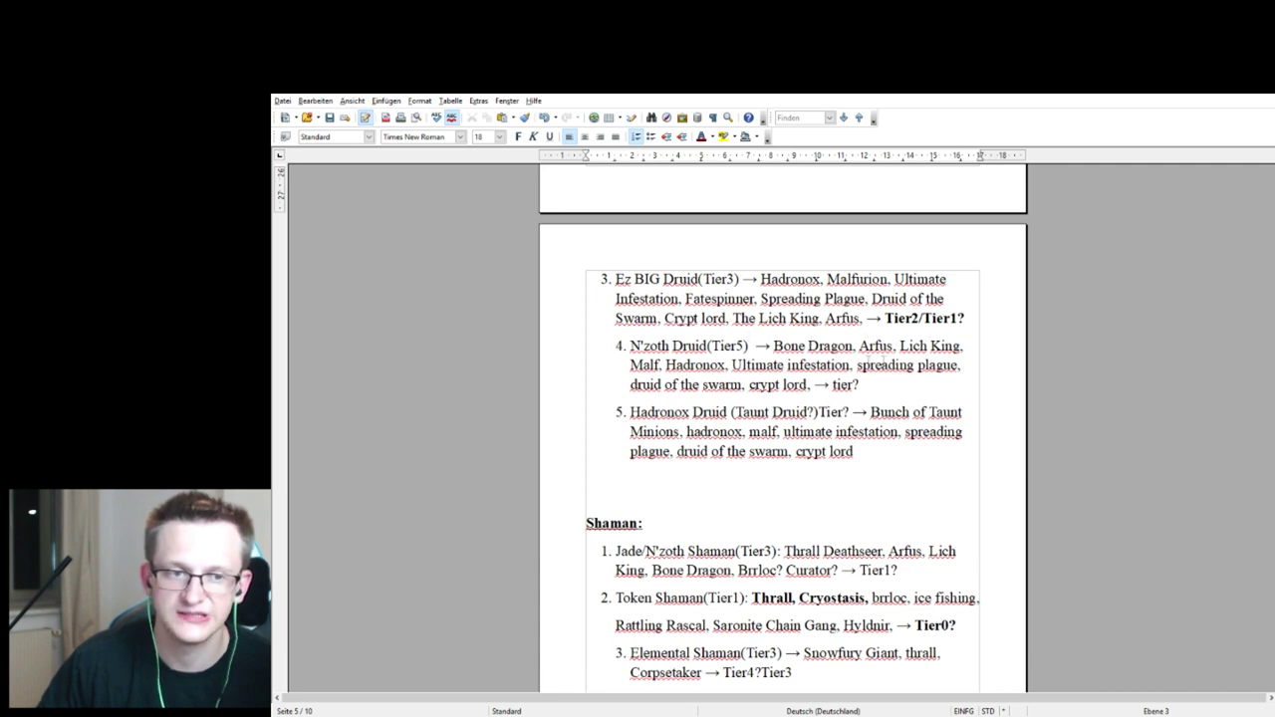
{"action": "left_click", "coordinate": [926, 344]}
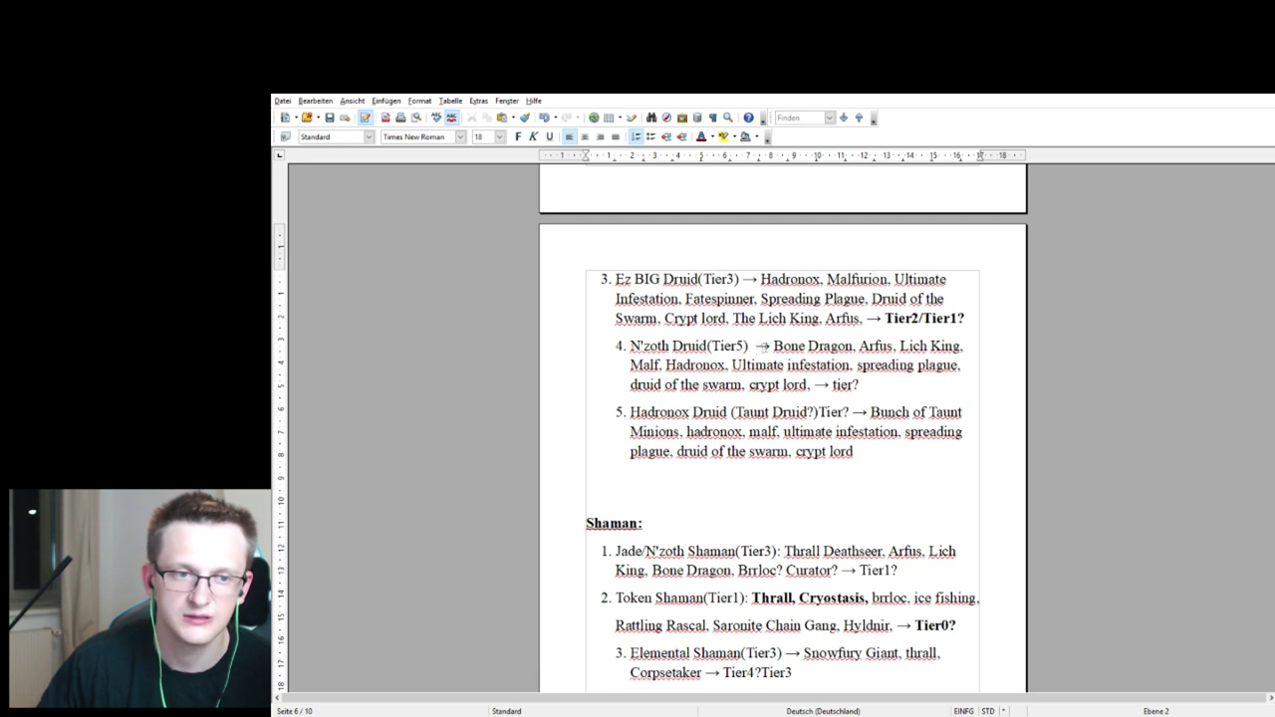
{"action": "left_click", "coordinate": [963, 345]}
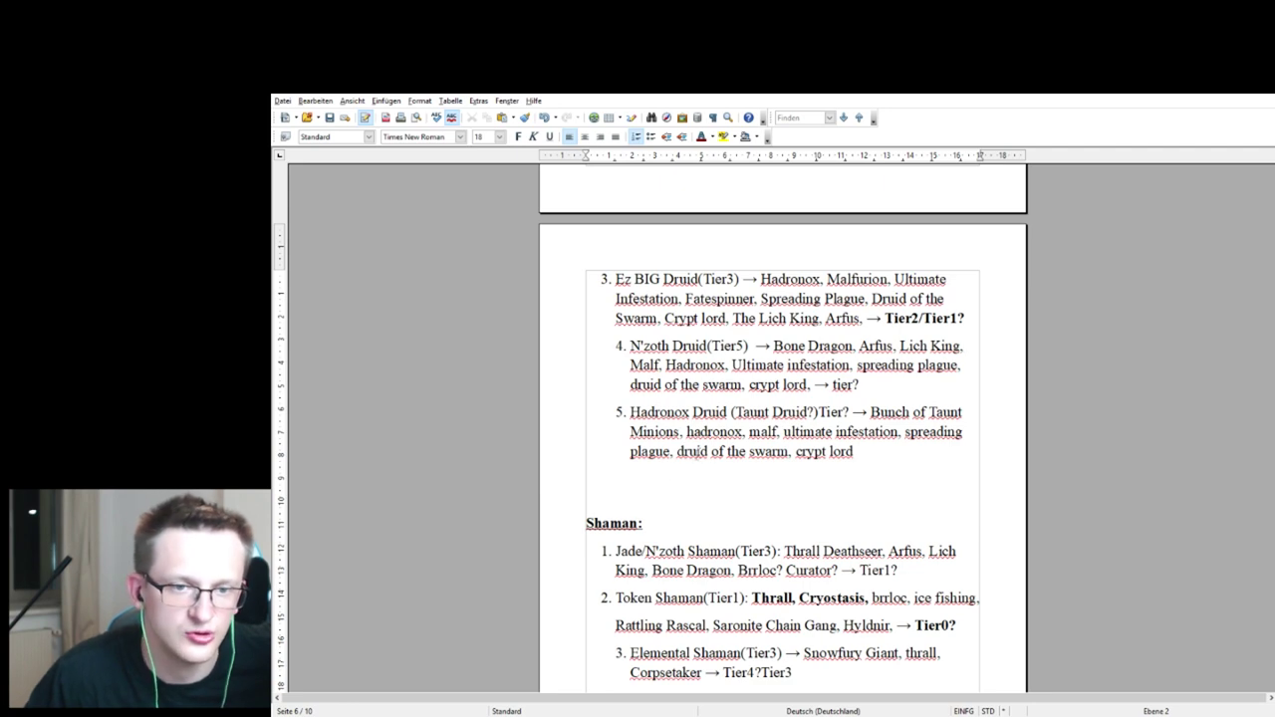
{"action": "scroll", "coordinate": [683, 442], "scroll_direction": "down", "scroll_amount": 2}
Scroll down the Shaman list to reveal the Freeze and Taunt Shaman entries, highlighting Thrall Deathseer.
{"action": "scroll", "coordinate": [683, 441], "scroll_direction": "down", "scroll_amount": 1}
{"action": "scroll", "coordinate": [675, 441], "scroll_direction": "down", "scroll_amount": 1}
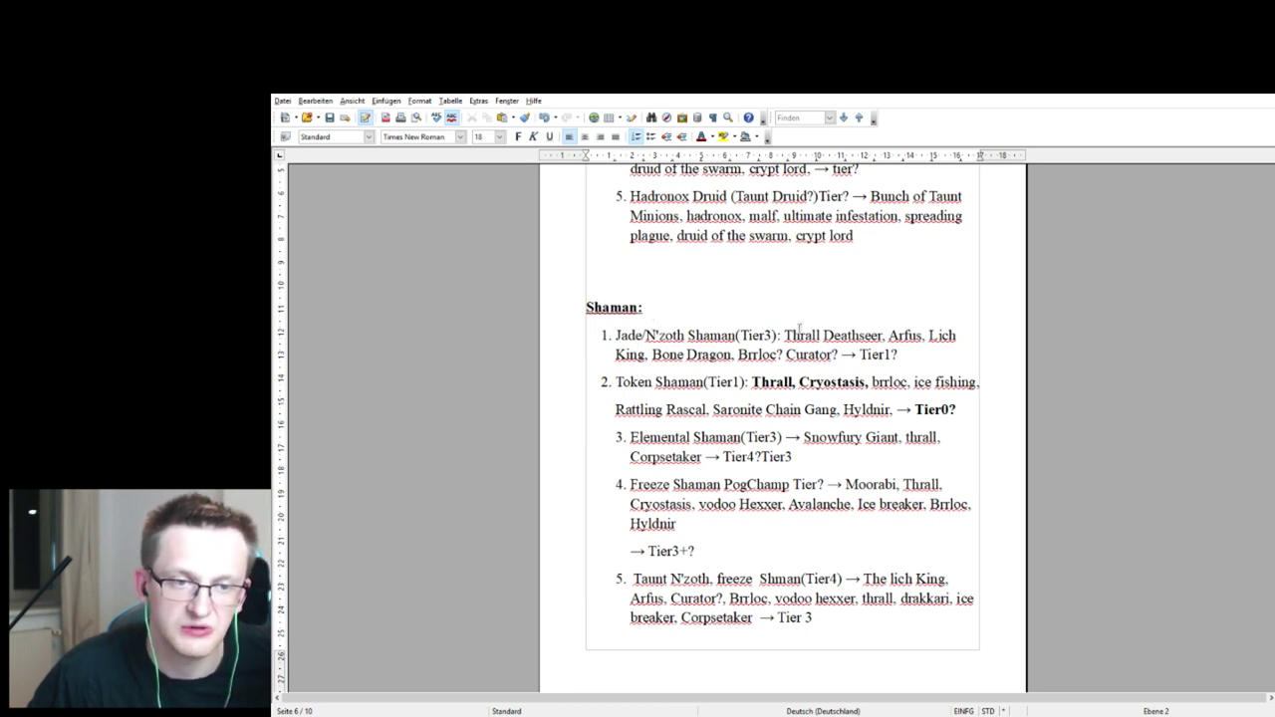
{"action": "left_click_drag", "start_coordinate": [783, 335], "coordinate": [873, 335]}
{"action": "left_click", "coordinate": [873, 301]}
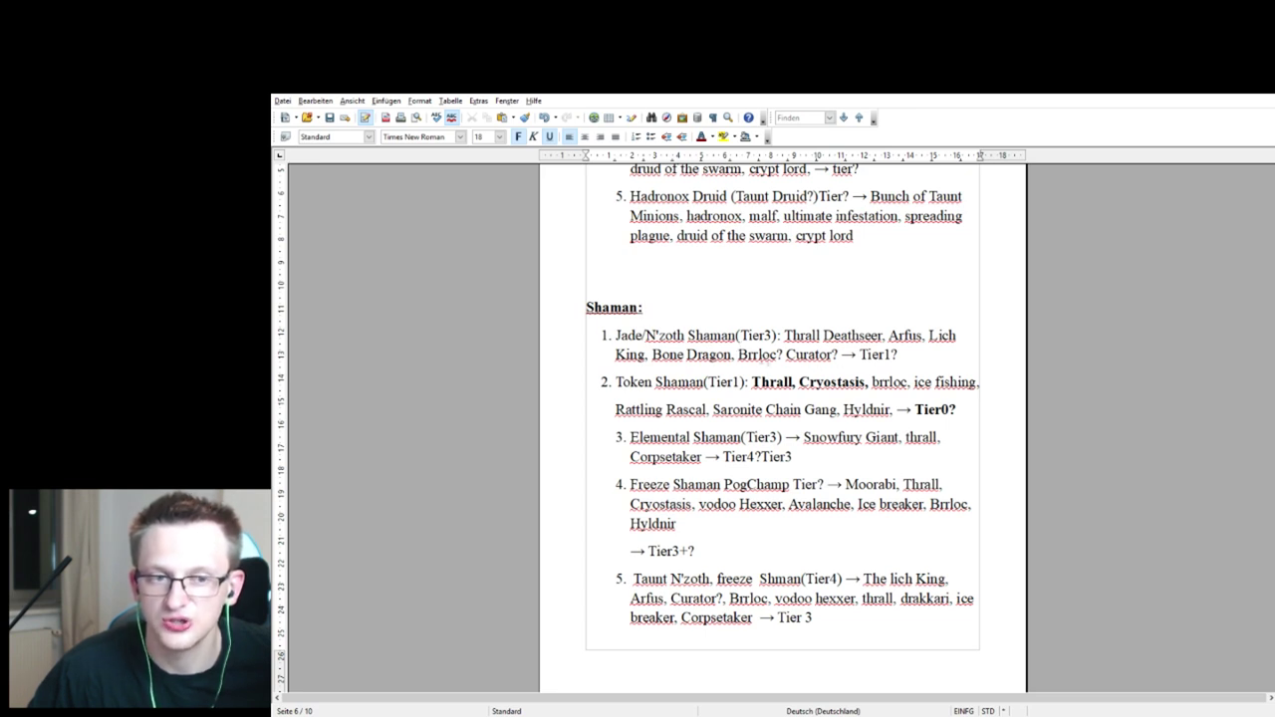
{"action": "left_click_drag", "start_coordinate": [859, 356], "coordinate": [905, 344]}
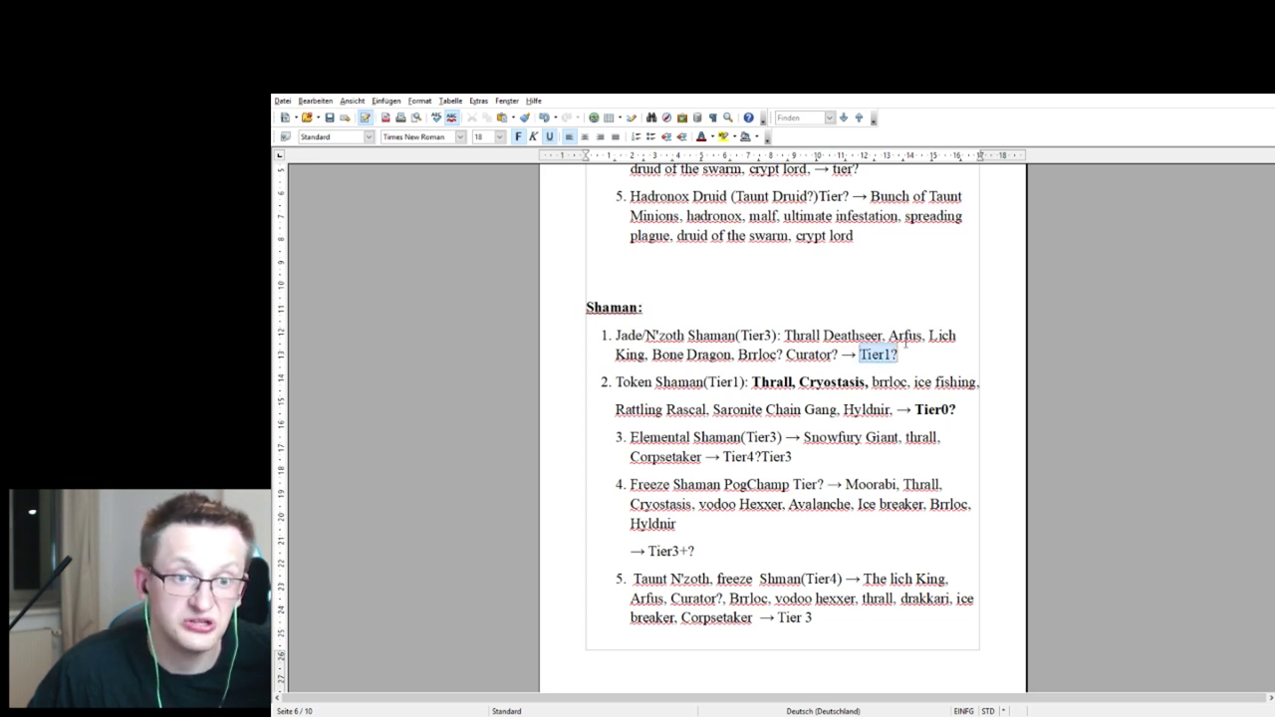
{"action": "left_click", "coordinate": [933, 346]}
{"action": "scroll", "coordinate": [932, 346], "scroll_direction": "down", "scroll_amount": 1}
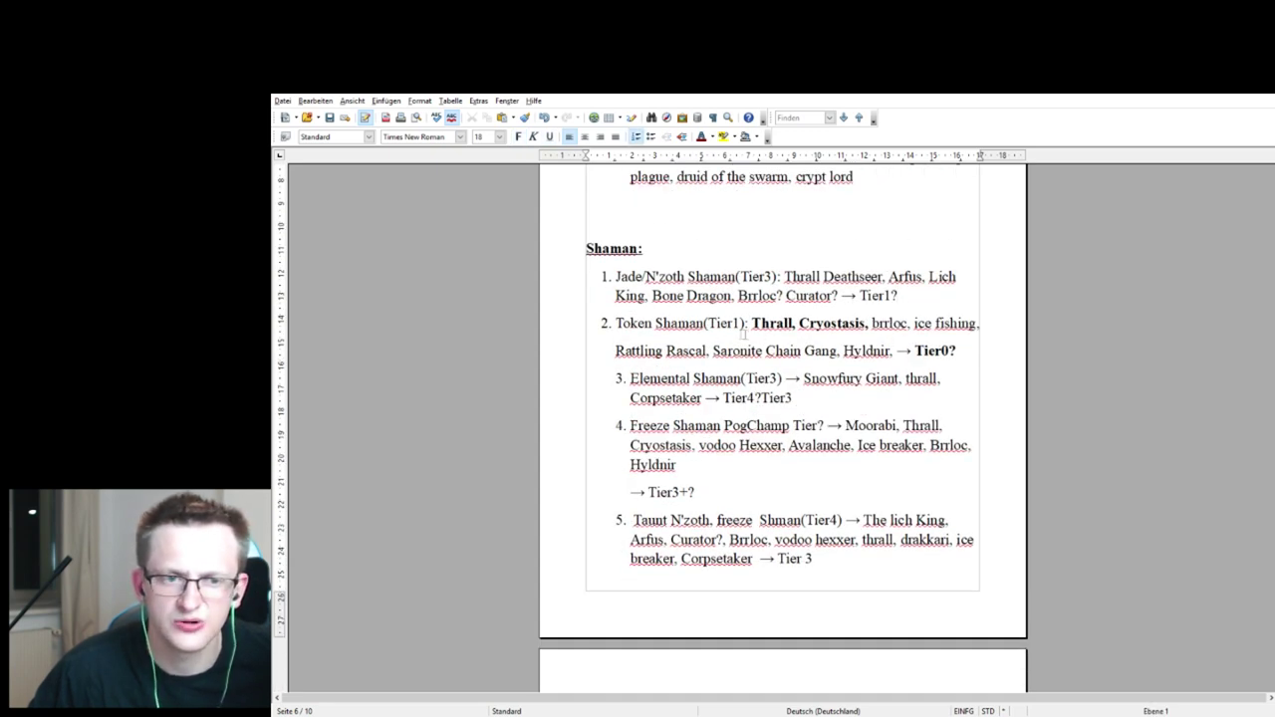
{"action": "double_click", "coordinate": [772, 323]}
{"action": "left_click", "coordinate": [787, 345]}
{"action": "left_click", "coordinate": [986, 341]}
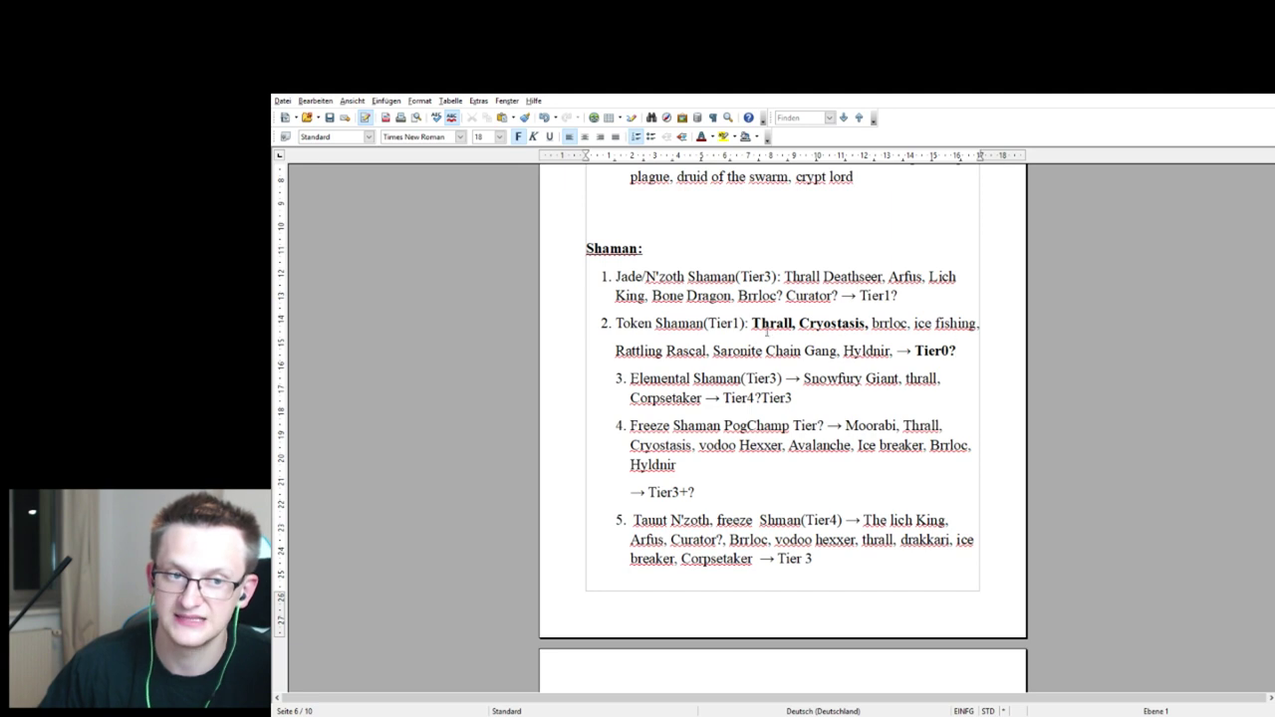
{"action": "left_click_drag", "start_coordinate": [776, 324], "coordinate": [825, 325]}
{"action": "triple_click", "coordinate": [825, 325]}
{"action": "left_click", "coordinate": [971, 349]}
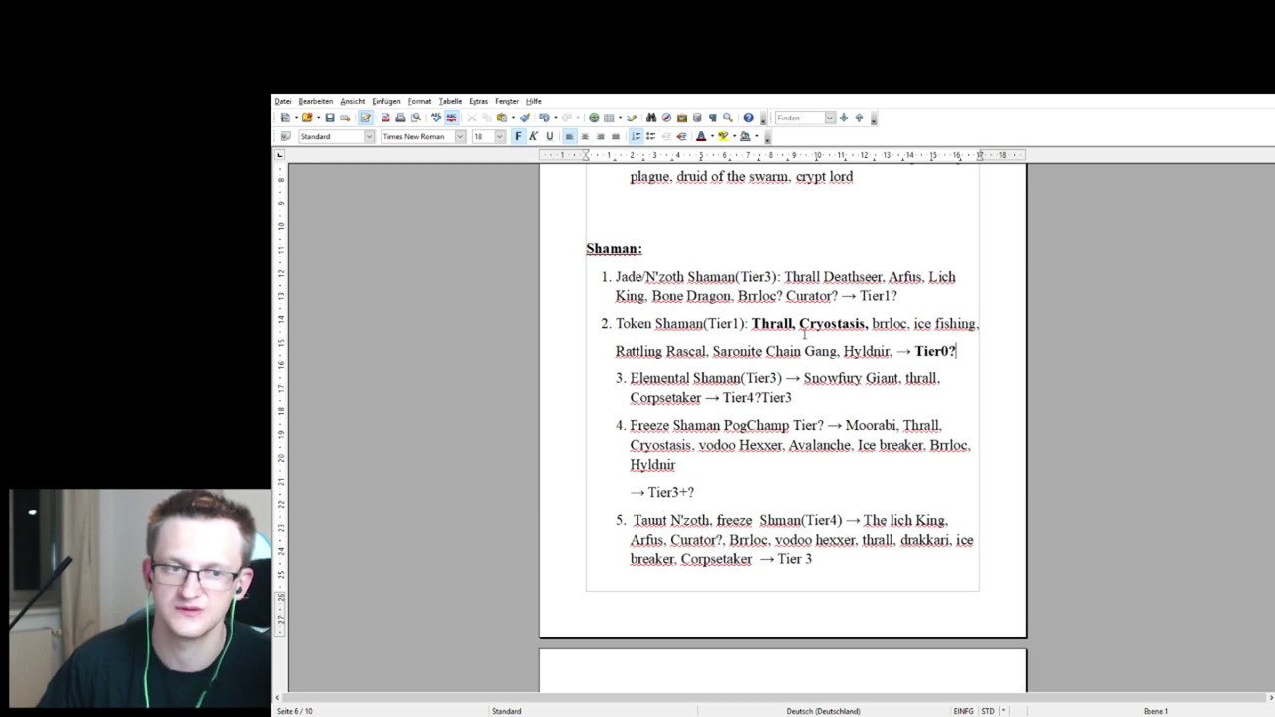
{"action": "scroll", "coordinate": [804, 290], "scroll_direction": "down", "scroll_amount": 1}
{"action": "left_click_drag", "start_coordinate": [958, 322], "coordinate": [914, 321]}
{"action": "left_click", "coordinate": [909, 322]}
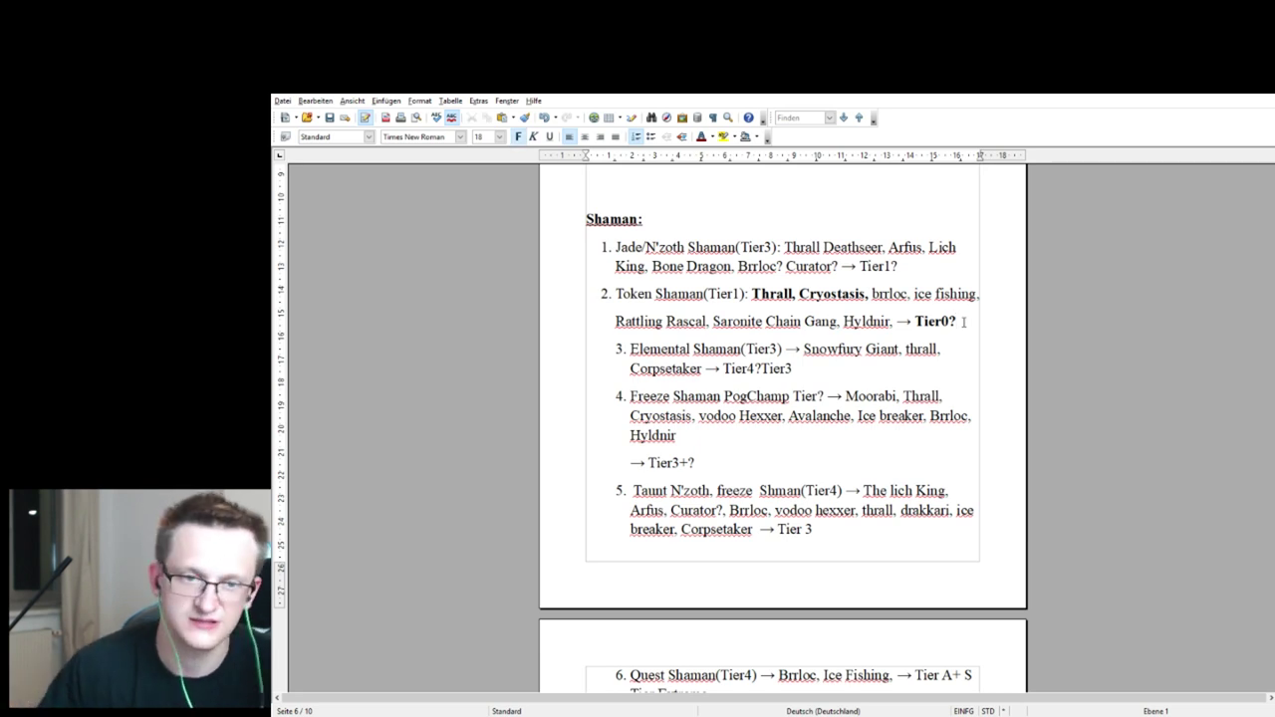
{"action": "scroll", "coordinate": [756, 346], "scroll_direction": "down", "scroll_amount": 1}
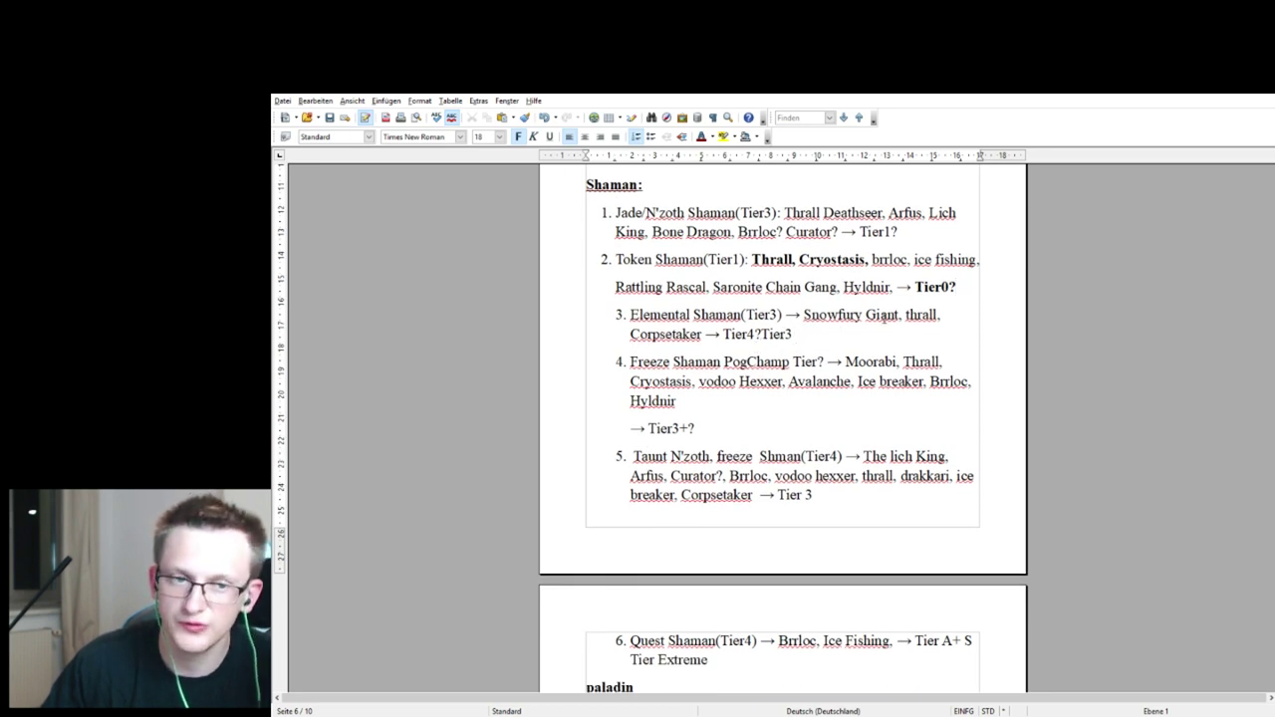
{"action": "left_click_drag", "start_coordinate": [805, 314], "coordinate": [894, 315]}
{"action": "left_click", "coordinate": [893, 316]}
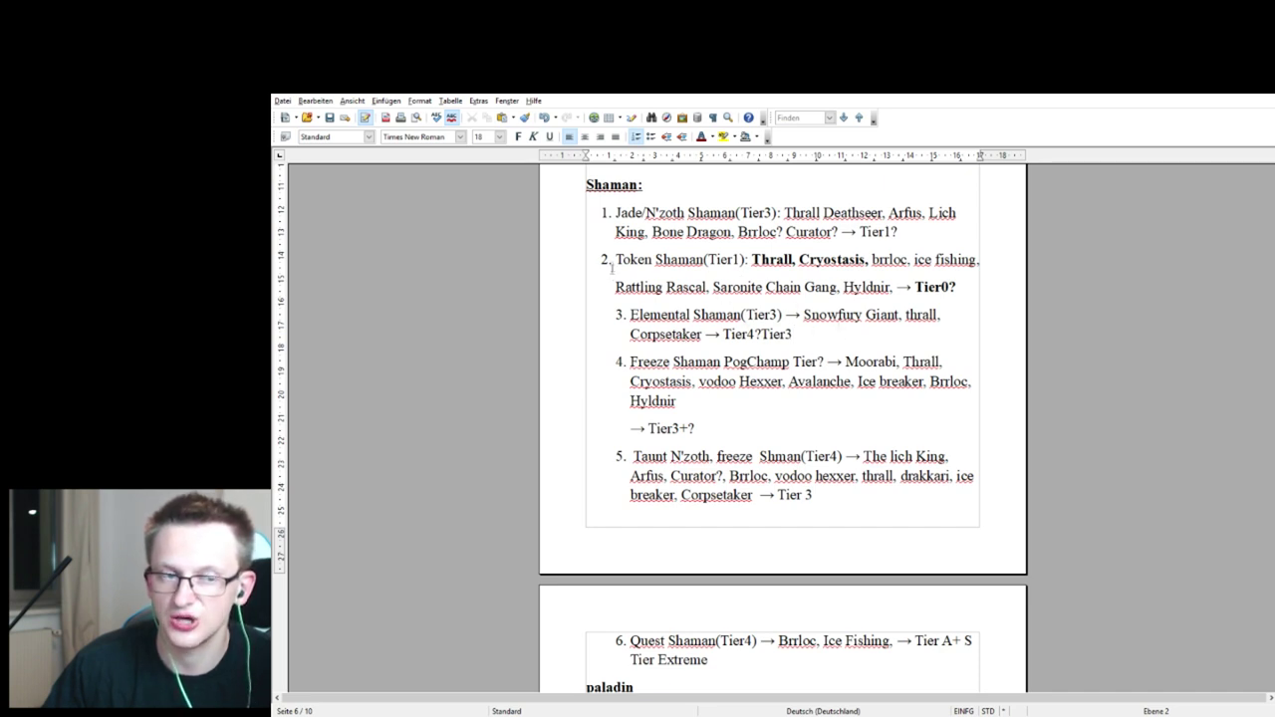
{"action": "left_click_drag", "start_coordinate": [723, 334], "coordinate": [761, 334]}
{"action": "left_click", "coordinate": [920, 338]}
{"action": "scroll", "coordinate": [853, 322], "scroll_direction": "down", "scroll_amount": 1}
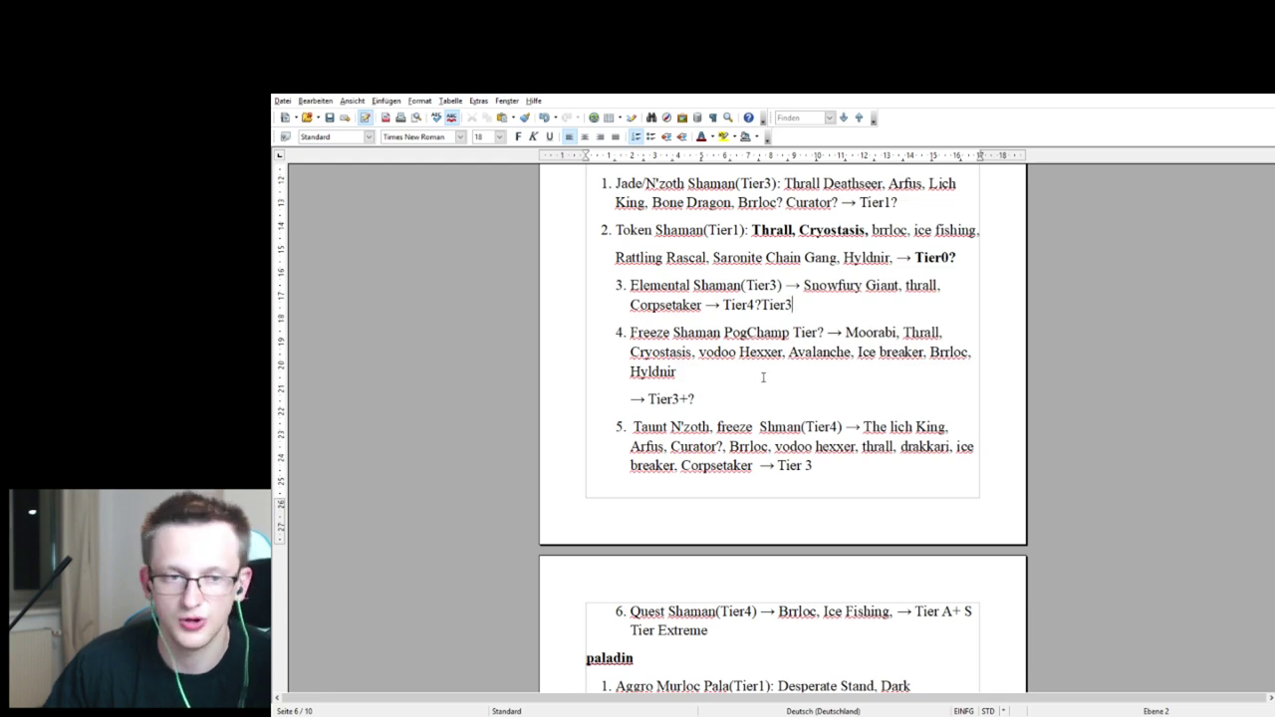
{"action": "scroll", "coordinate": [725, 401], "scroll_direction": "down", "scroll_amount": 1}
{"action": "scroll", "coordinate": [857, 325], "scroll_direction": "down", "scroll_amount": 1}
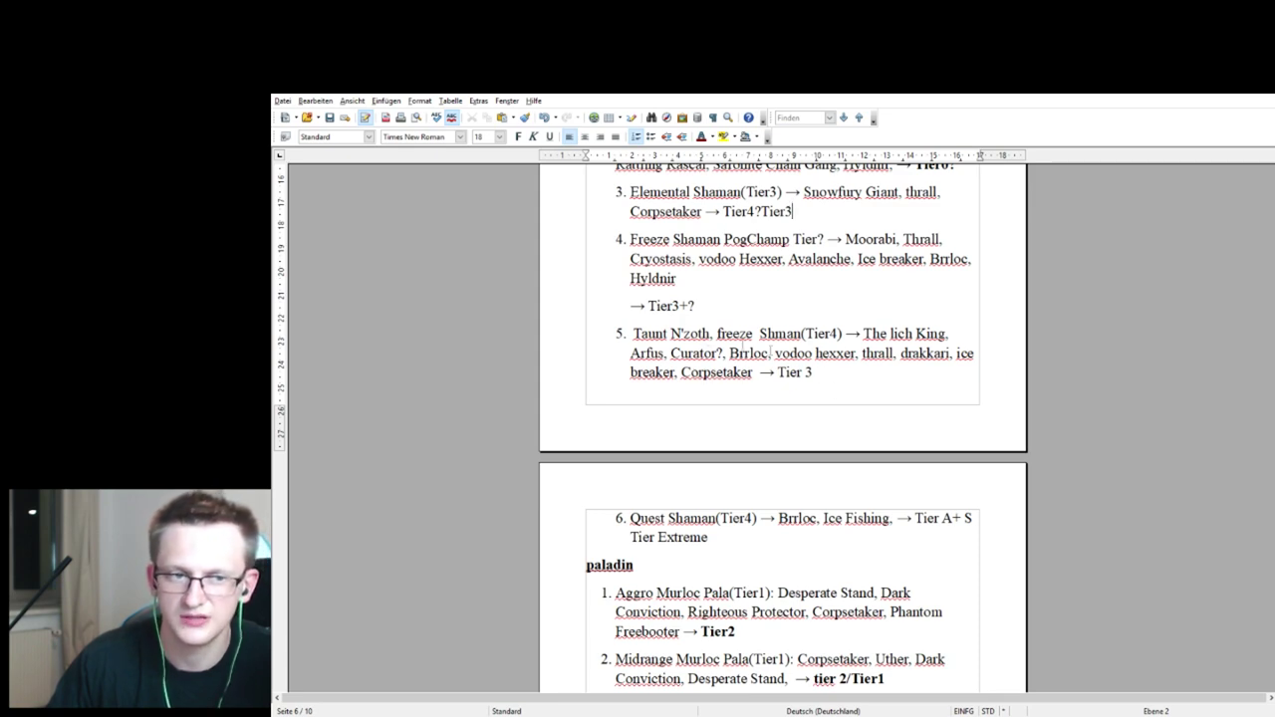
Bring paladin entries one to six into view below Quest Shaman, with the caret after the paladin heading.
{"action": "scroll", "coordinate": [808, 362], "scroll_direction": "down", "scroll_amount": 1}
{"action": "scroll", "coordinate": [815, 358], "scroll_direction": "down", "scroll_amount": 1}
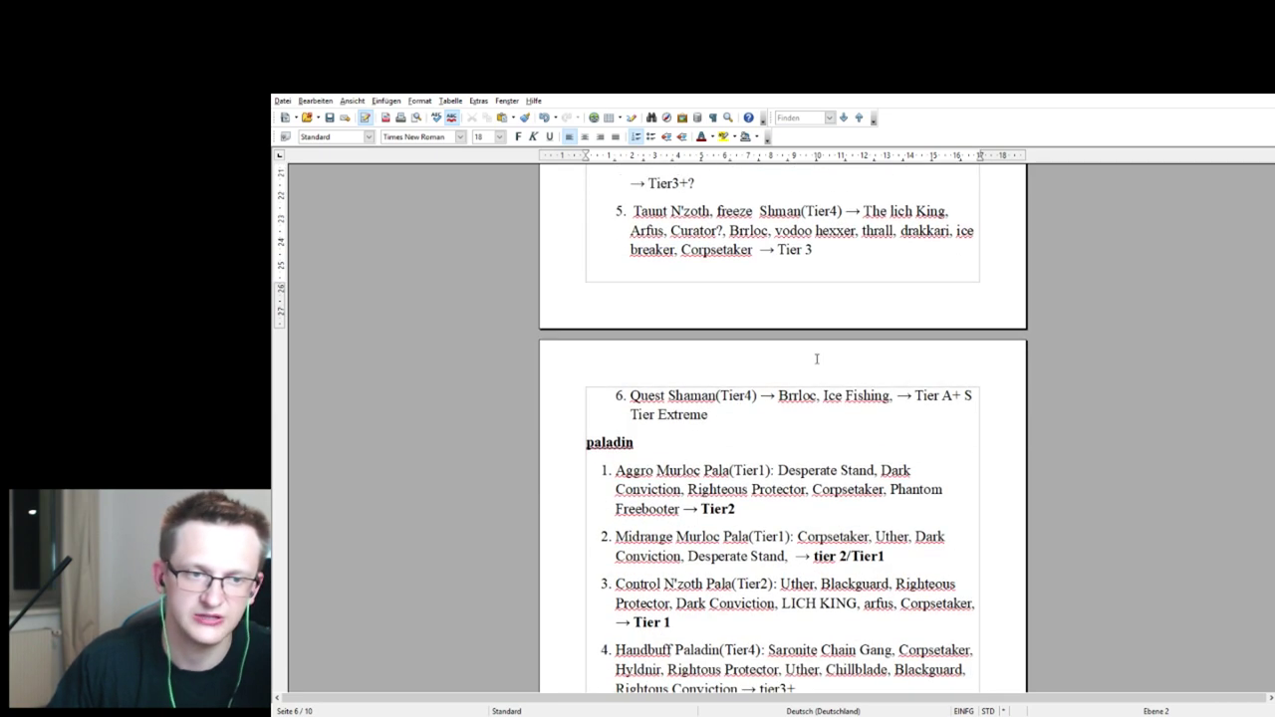
{"action": "scroll", "coordinate": [845, 337], "scroll_direction": "down", "scroll_amount": 1}
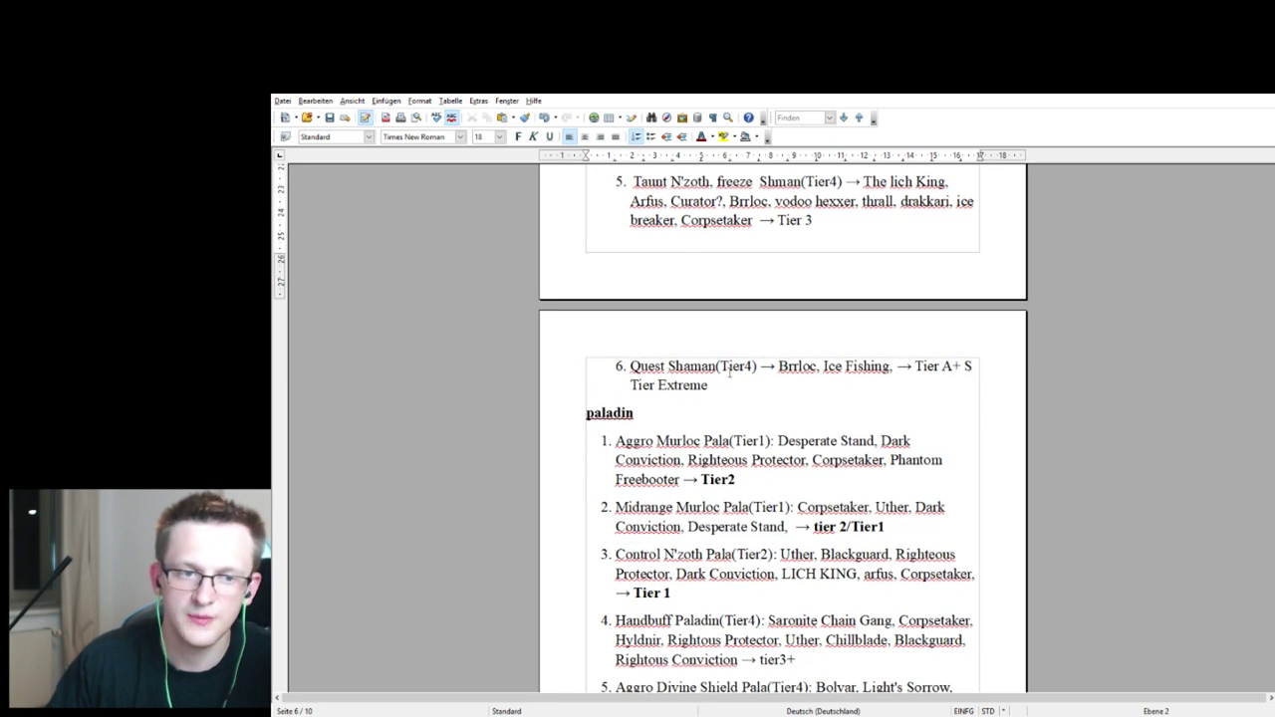
{"action": "triple_click", "coordinate": [644, 368]}
{"action": "left_click", "coordinate": [780, 383]}
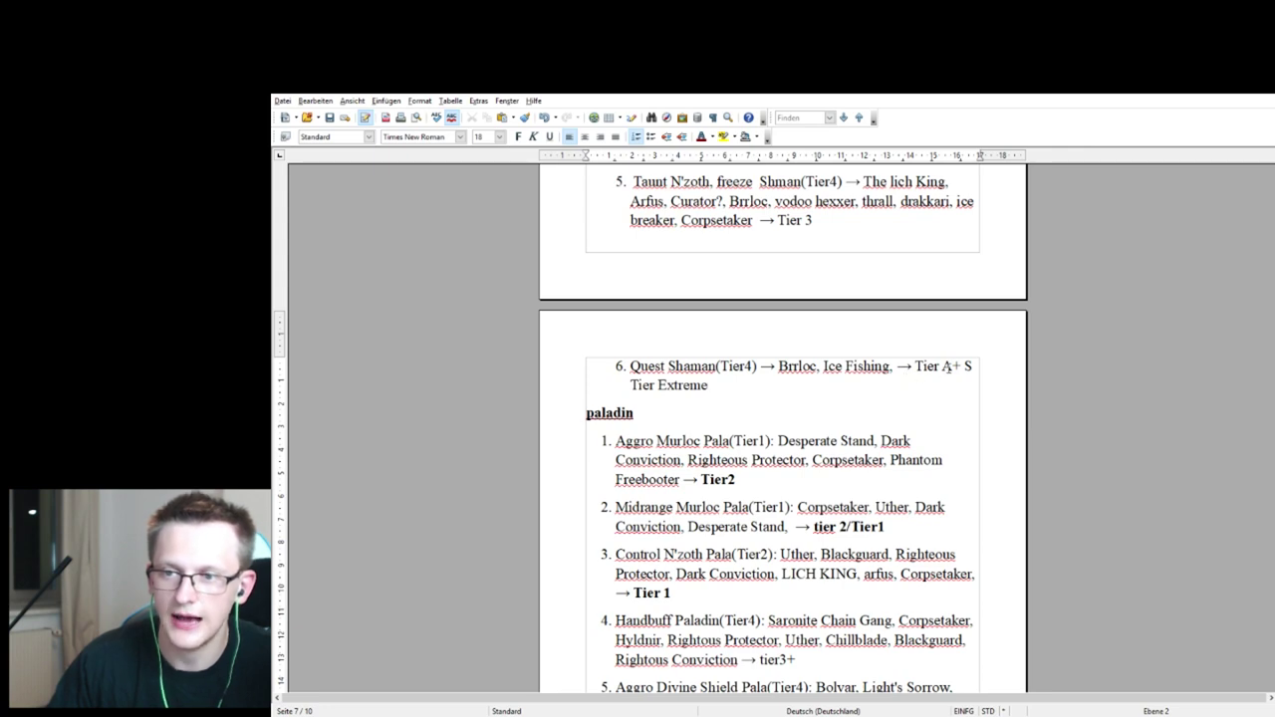
{"action": "scroll", "coordinate": [955, 402], "scroll_direction": "up", "scroll_amount": 1}
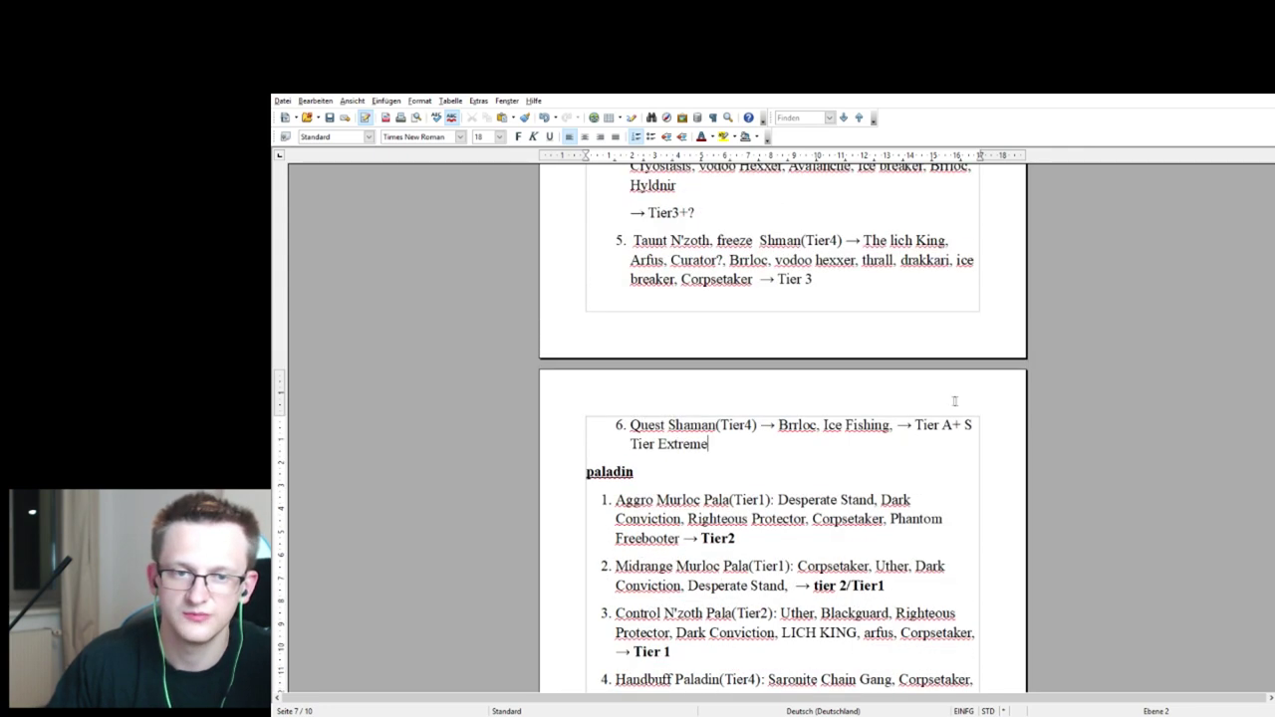
{"action": "scroll", "coordinate": [956, 401], "scroll_direction": "up", "scroll_amount": 4}
{"action": "scroll", "coordinate": [855, 282], "scroll_direction": "down", "scroll_amount": 7}
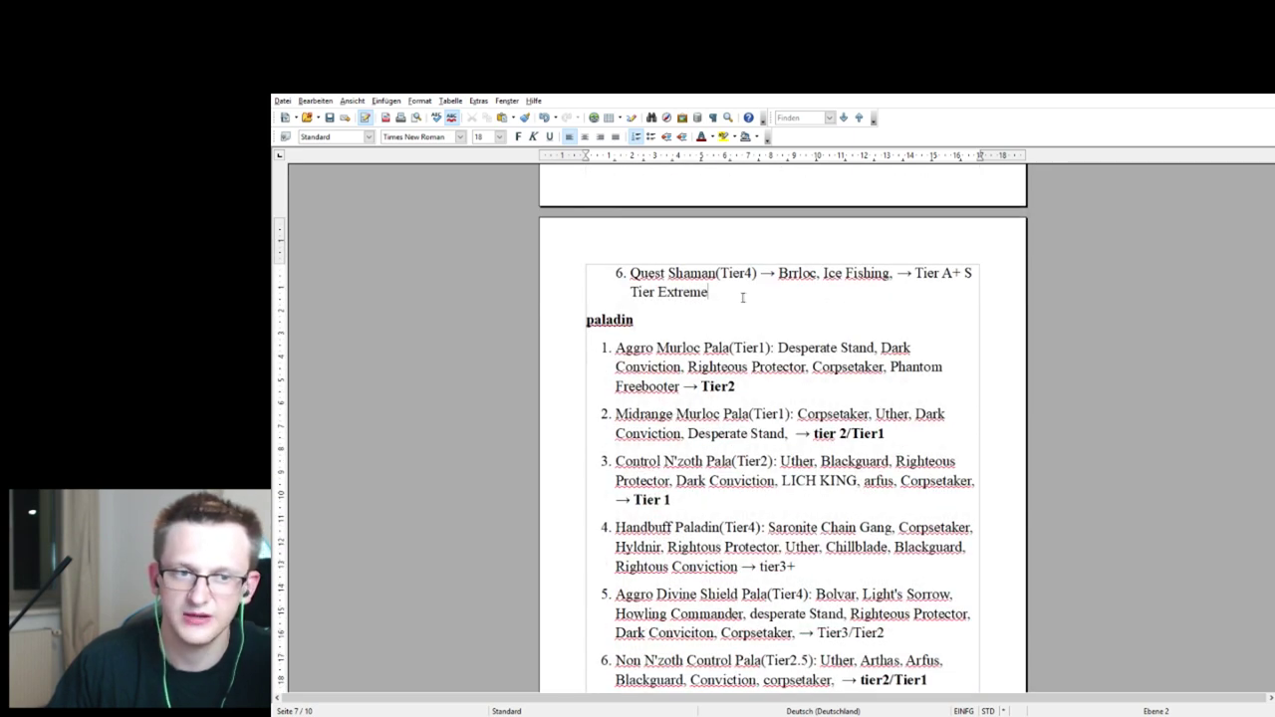
{"action": "left_click_drag", "start_coordinate": [707, 291], "coordinate": [639, 276]}
{"action": "left_click", "coordinate": [760, 307]}
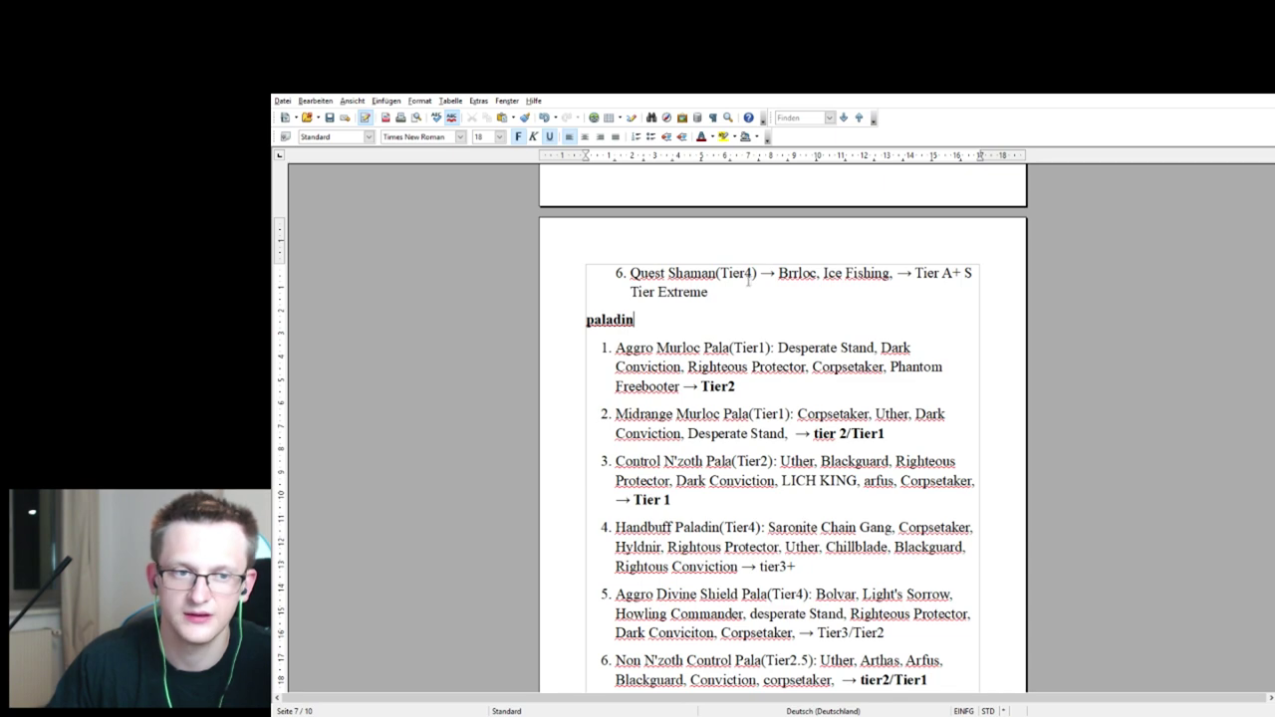
{"action": "scroll", "coordinate": [757, 286], "scroll_direction": "down", "scroll_amount": 1}
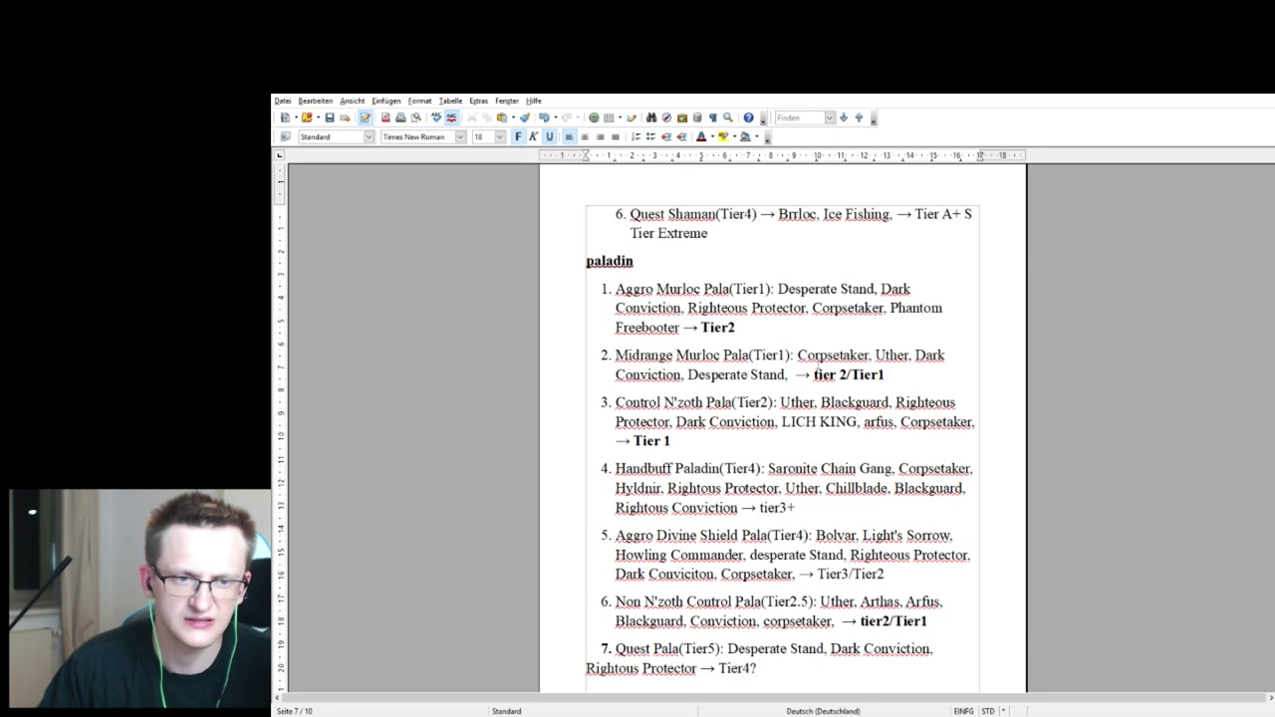
{"action": "scroll", "coordinate": [738, 329], "scroll_direction": "down", "scroll_amount": 1}
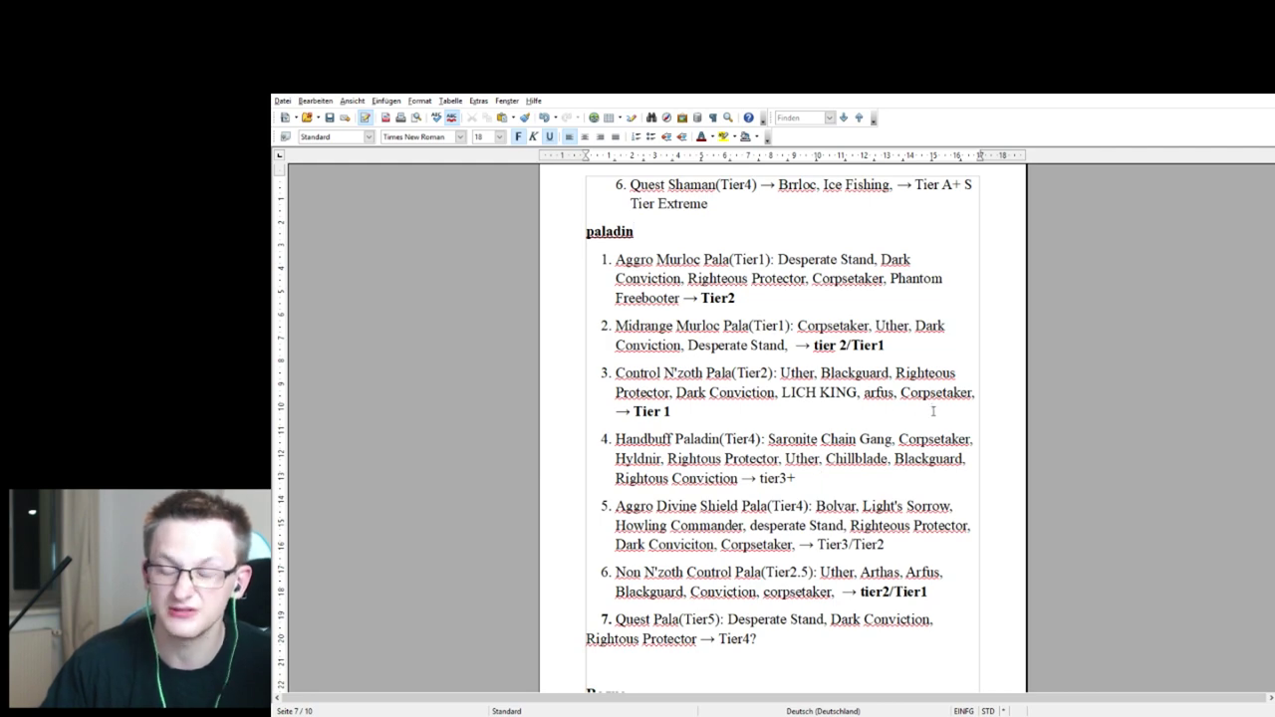
{"action": "scroll", "coordinate": [765, 403], "scroll_direction": "down", "scroll_amount": 1}
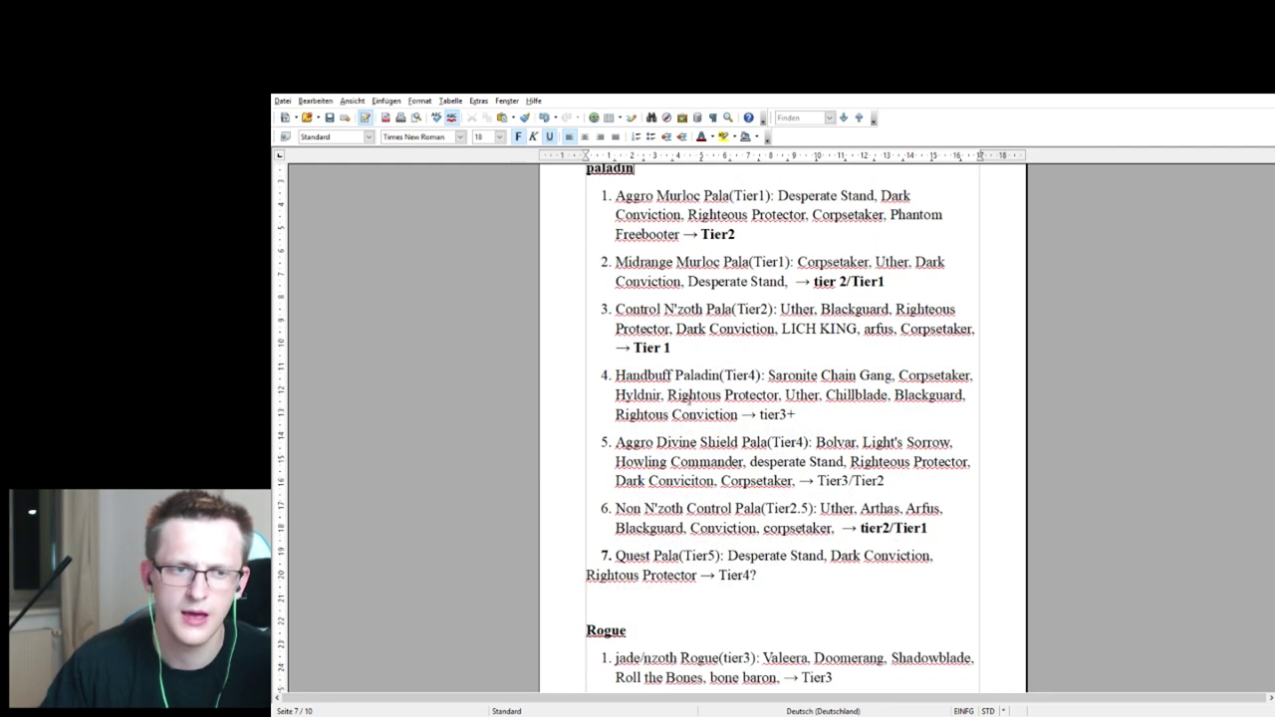
{"action": "left_click_drag", "start_coordinate": [681, 354], "coordinate": [616, 348]}
{"action": "left_click", "coordinate": [752, 355]}
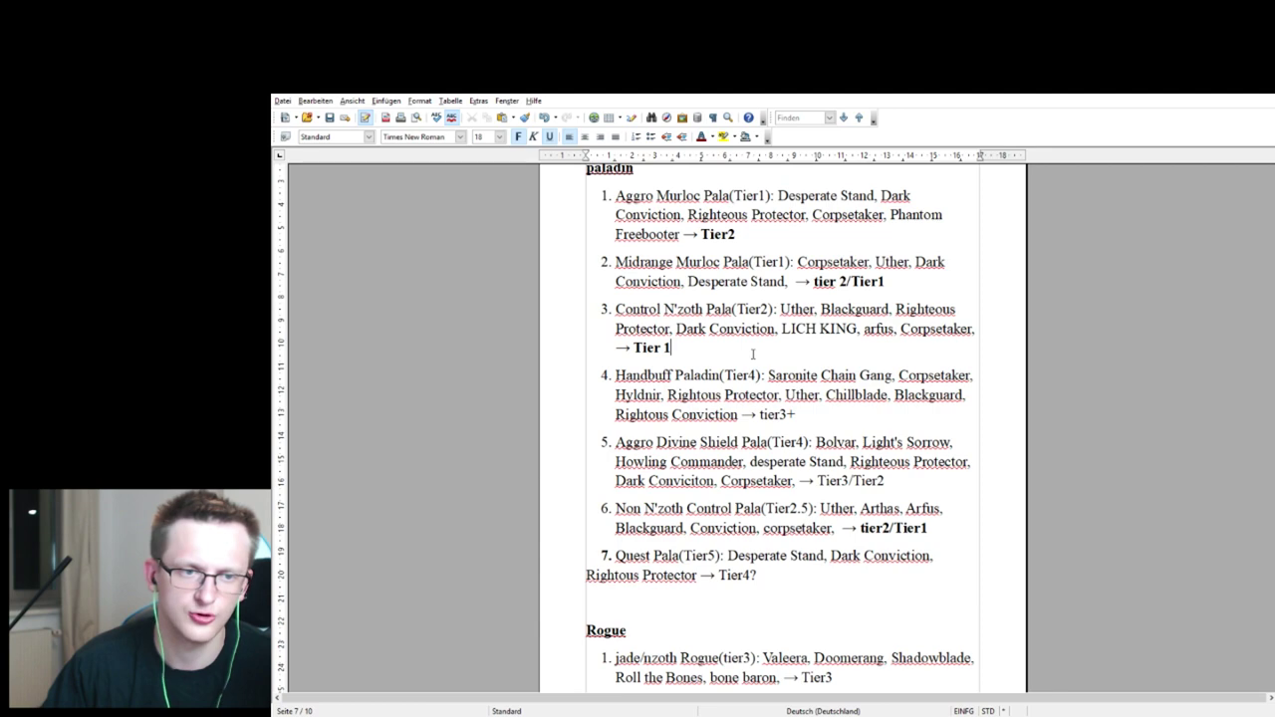
{"action": "scroll", "coordinate": [753, 355], "scroll_direction": "down", "scroll_amount": 1}
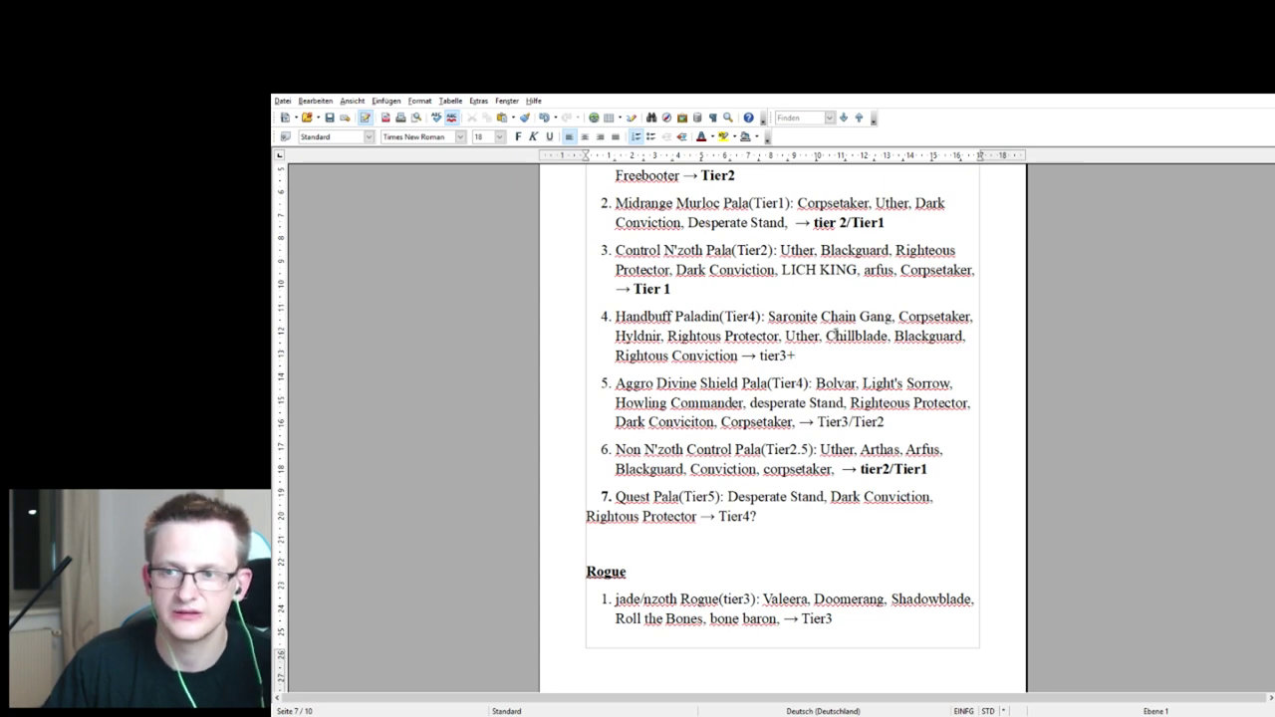
{"action": "scroll", "coordinate": [742, 347], "scroll_direction": "down", "scroll_amount": 1}
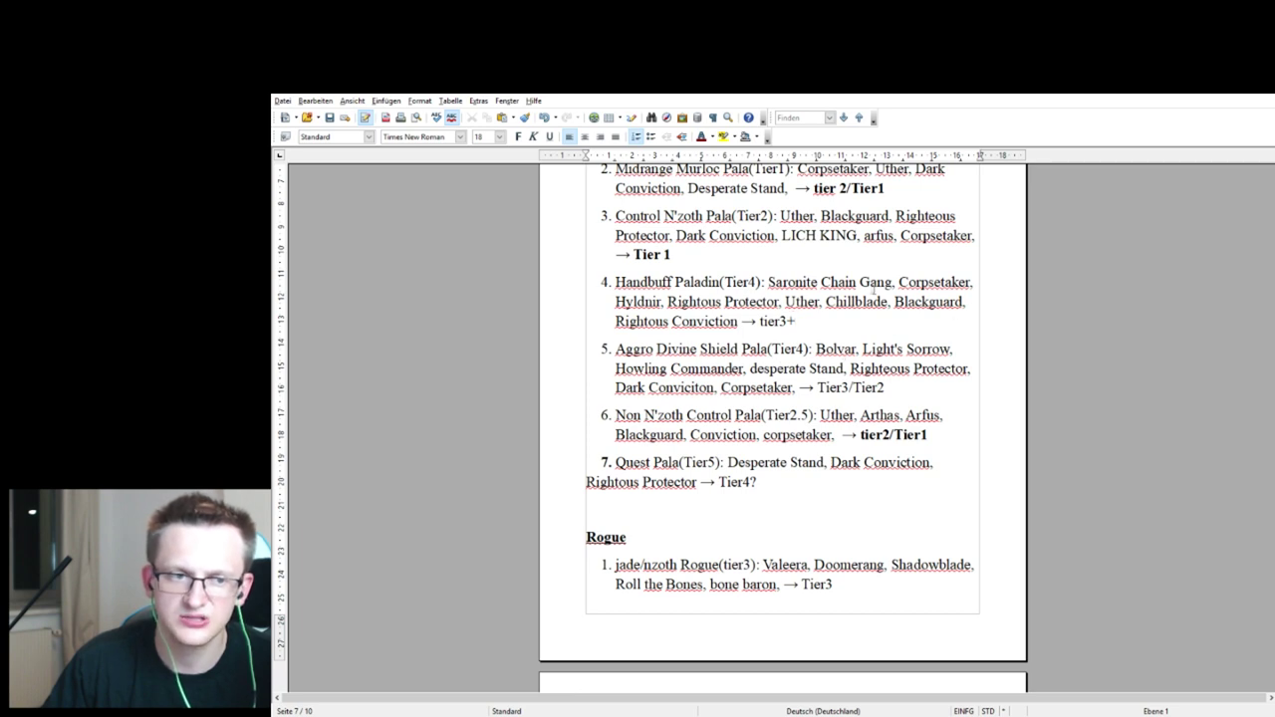
{"action": "scroll", "coordinate": [812, 331], "scroll_direction": "down", "scroll_amount": 1}
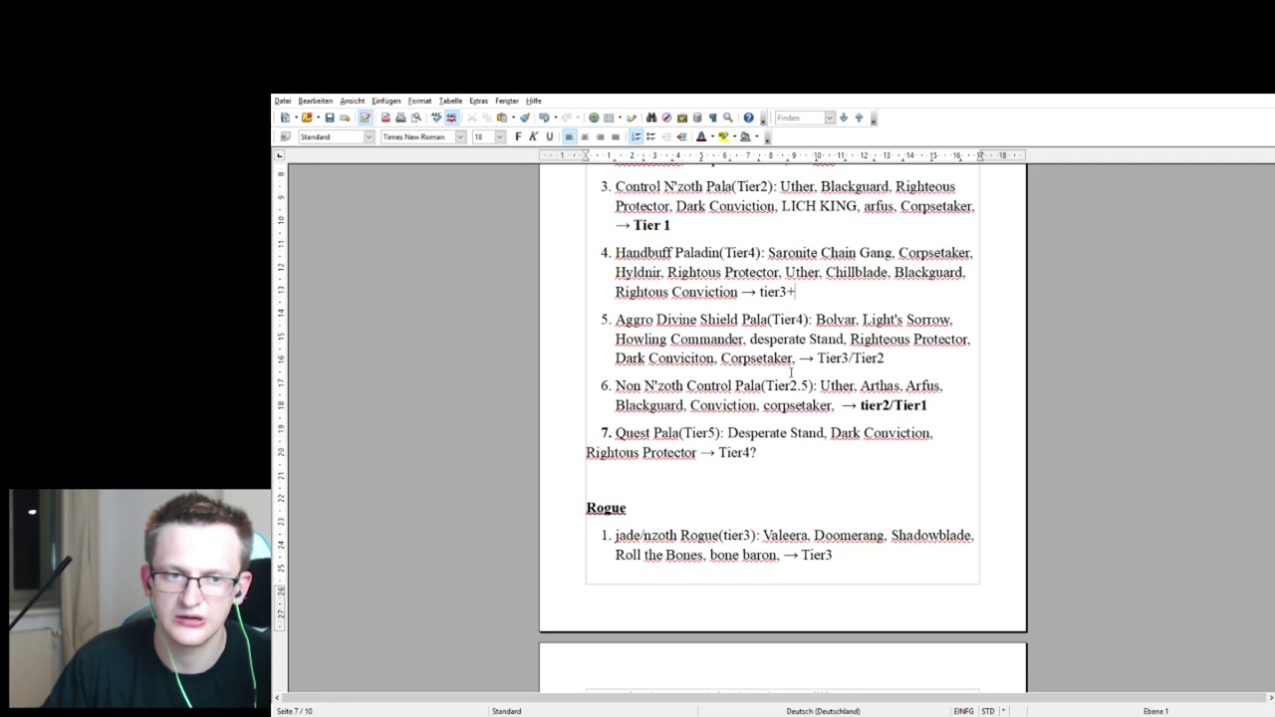
{"action": "scroll", "coordinate": [841, 371], "scroll_direction": "down", "scroll_amount": 1}
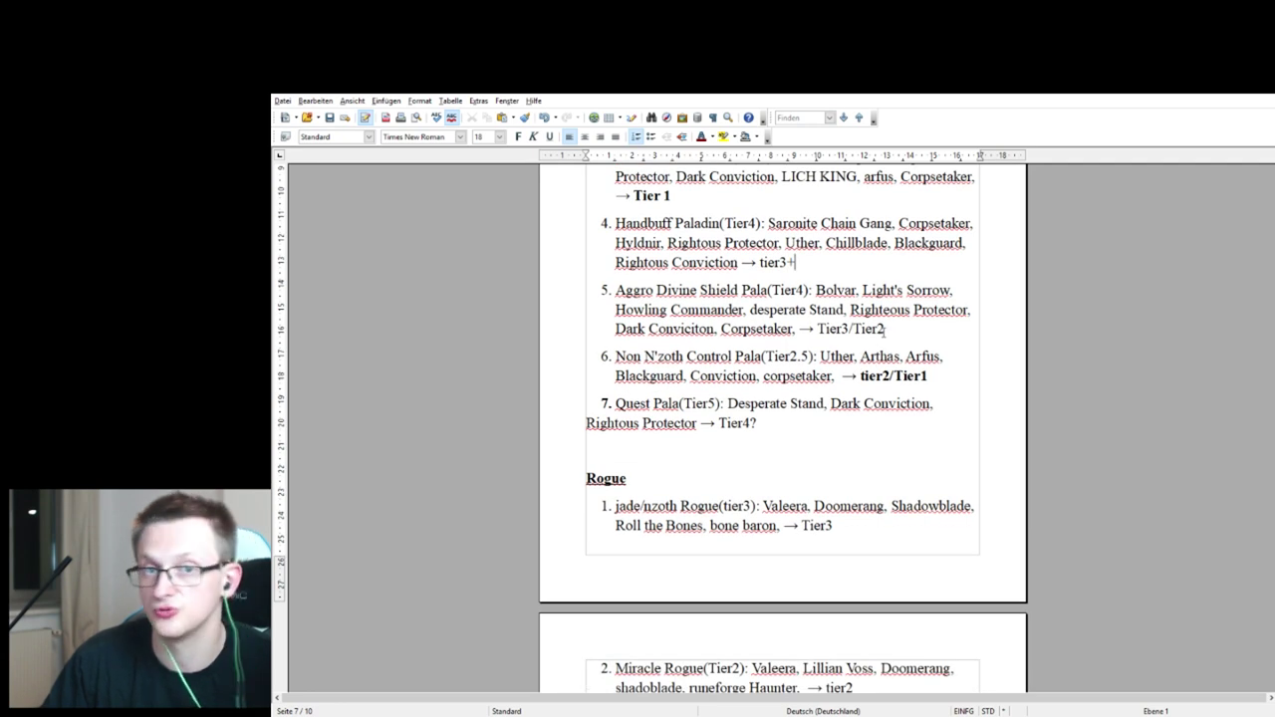
{"action": "mouse_move", "coordinate": [852, 328]}
{"action": "left_mouse_down"}
{"action": "mouse_move", "coordinate": [899, 328]}
{"action": "mouse_move", "coordinate": [855, 328]}
{"action": "left_mouse_up"}
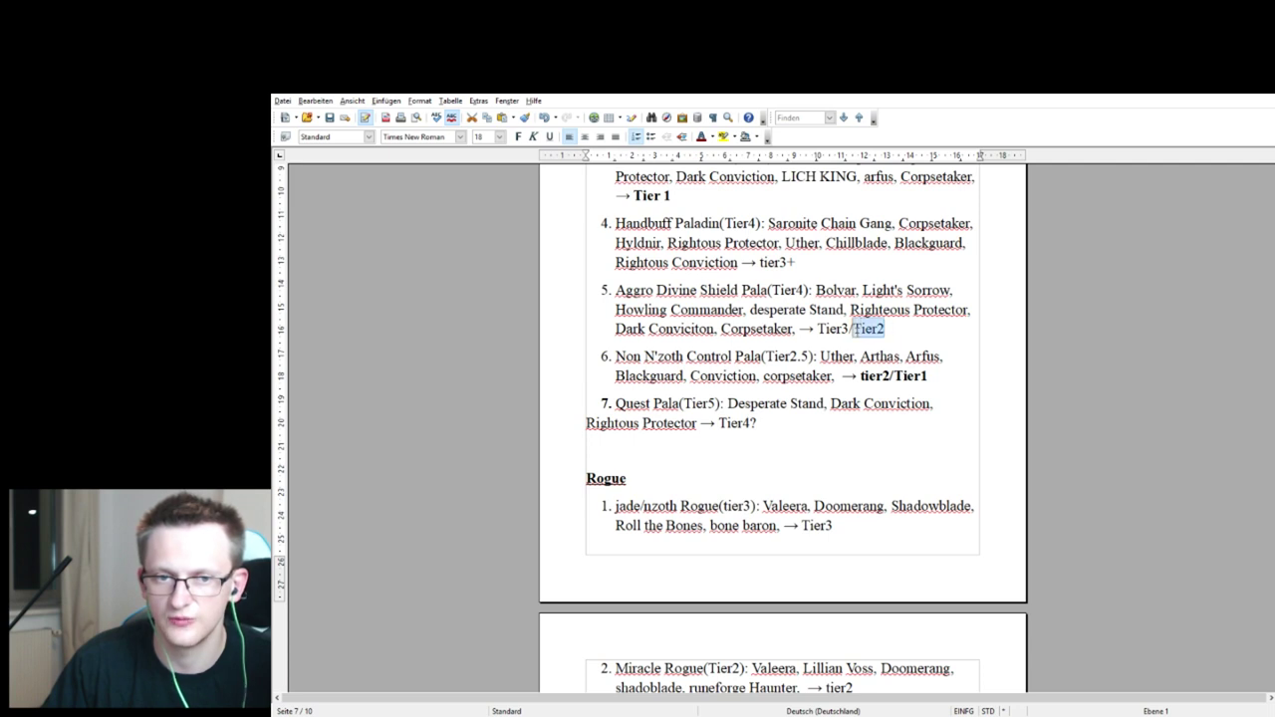
{"action": "left_click", "coordinate": [897, 330]}
{"action": "scroll", "coordinate": [925, 339], "scroll_direction": "down", "scroll_amount": 1}
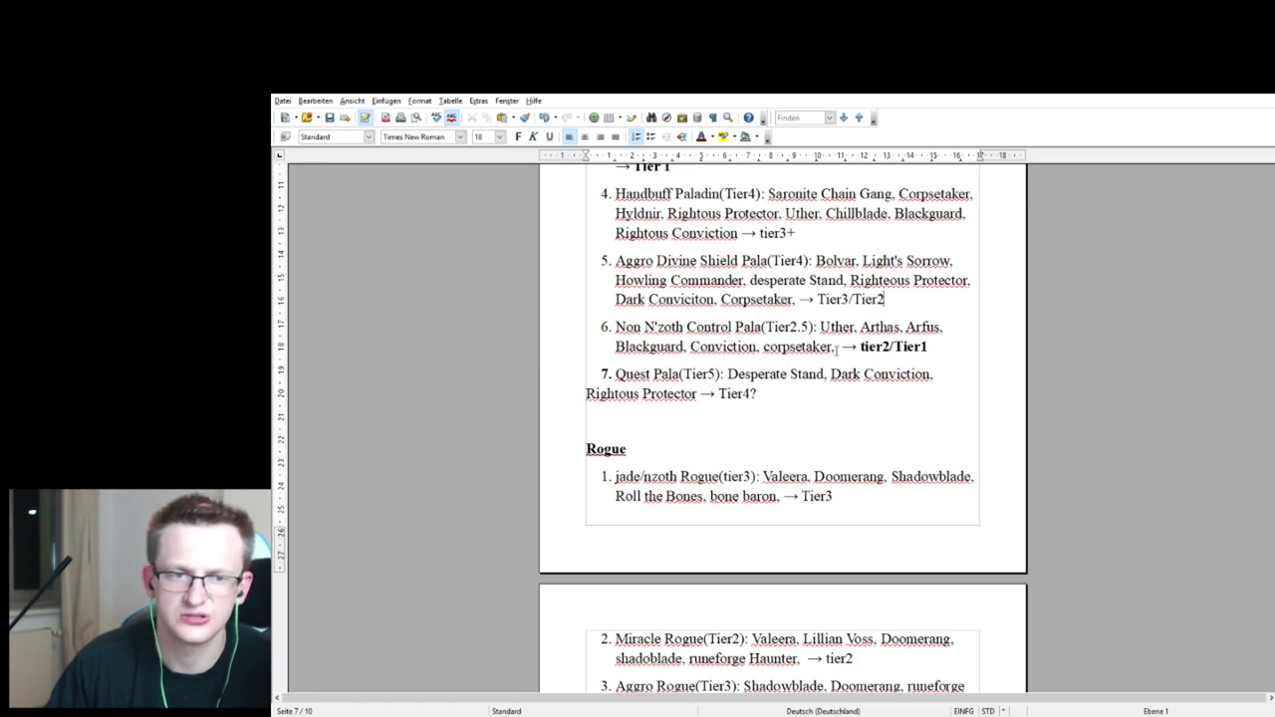
{"action": "scroll", "coordinate": [756, 340], "scroll_direction": "up", "scroll_amount": 3}
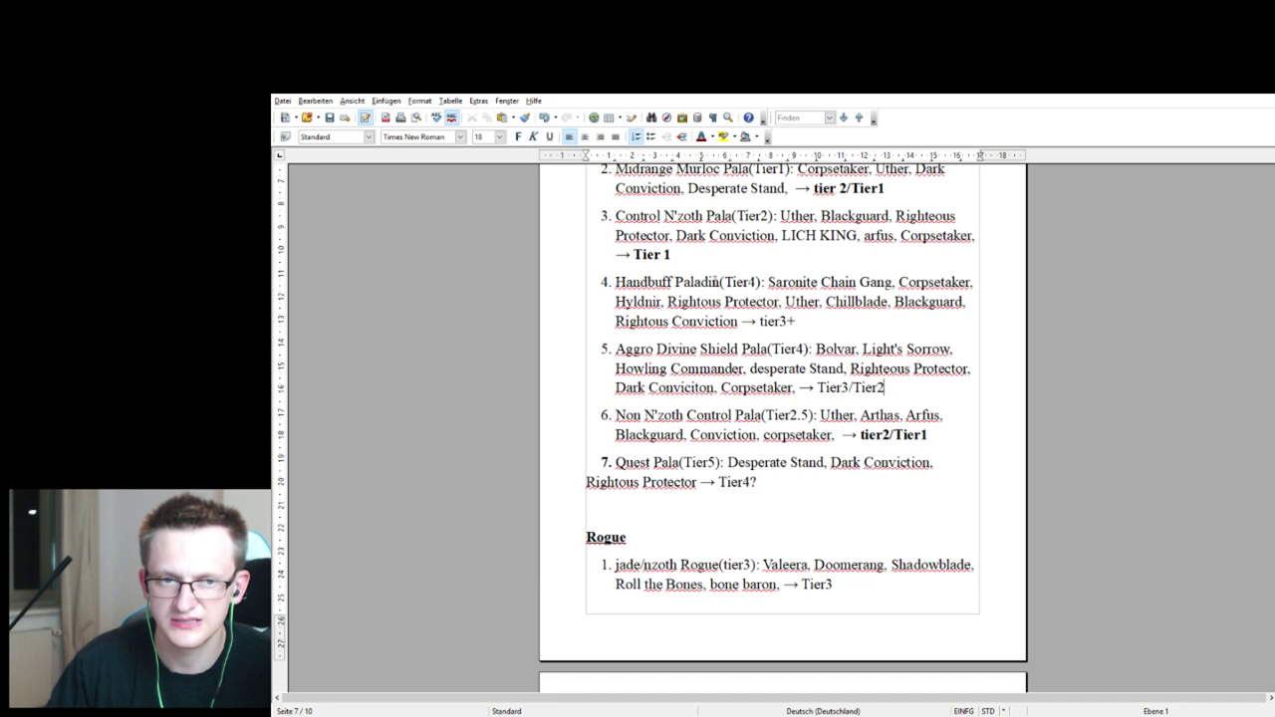
{"action": "scroll", "coordinate": [869, 380], "scroll_direction": "down", "scroll_amount": 1}
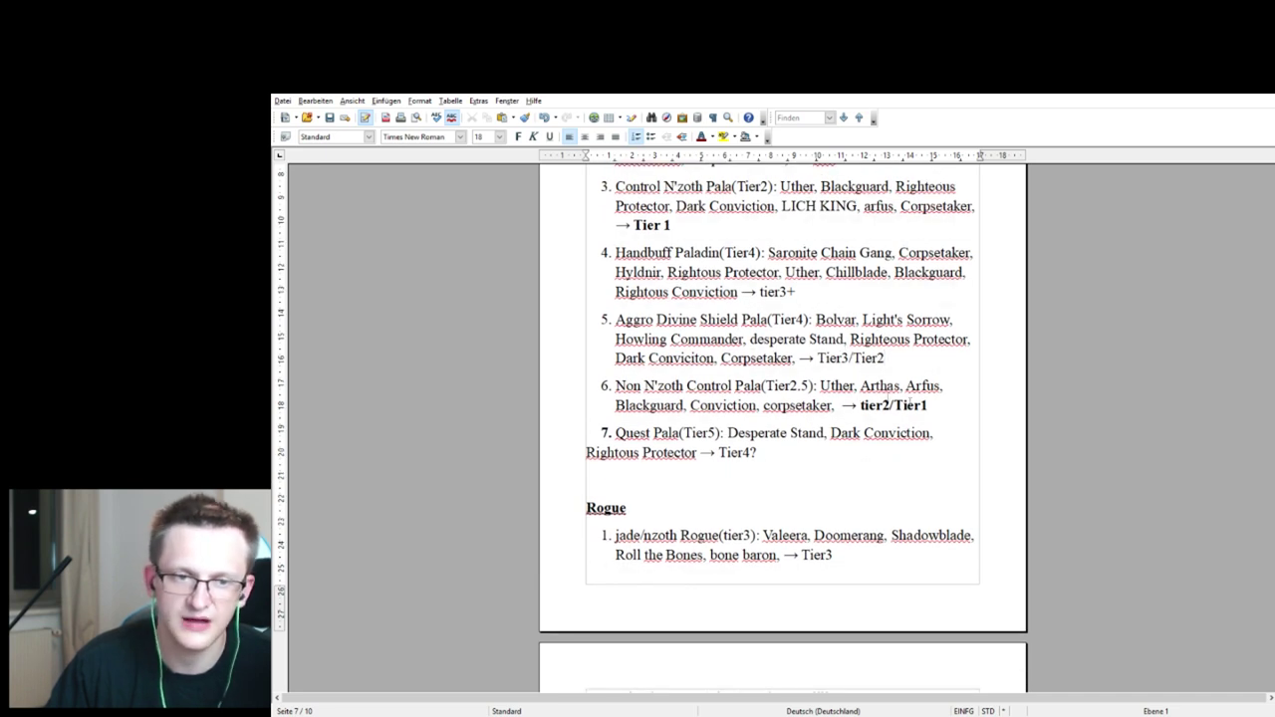
{"action": "scroll", "coordinate": [852, 364], "scroll_direction": "down", "scroll_amount": 2}
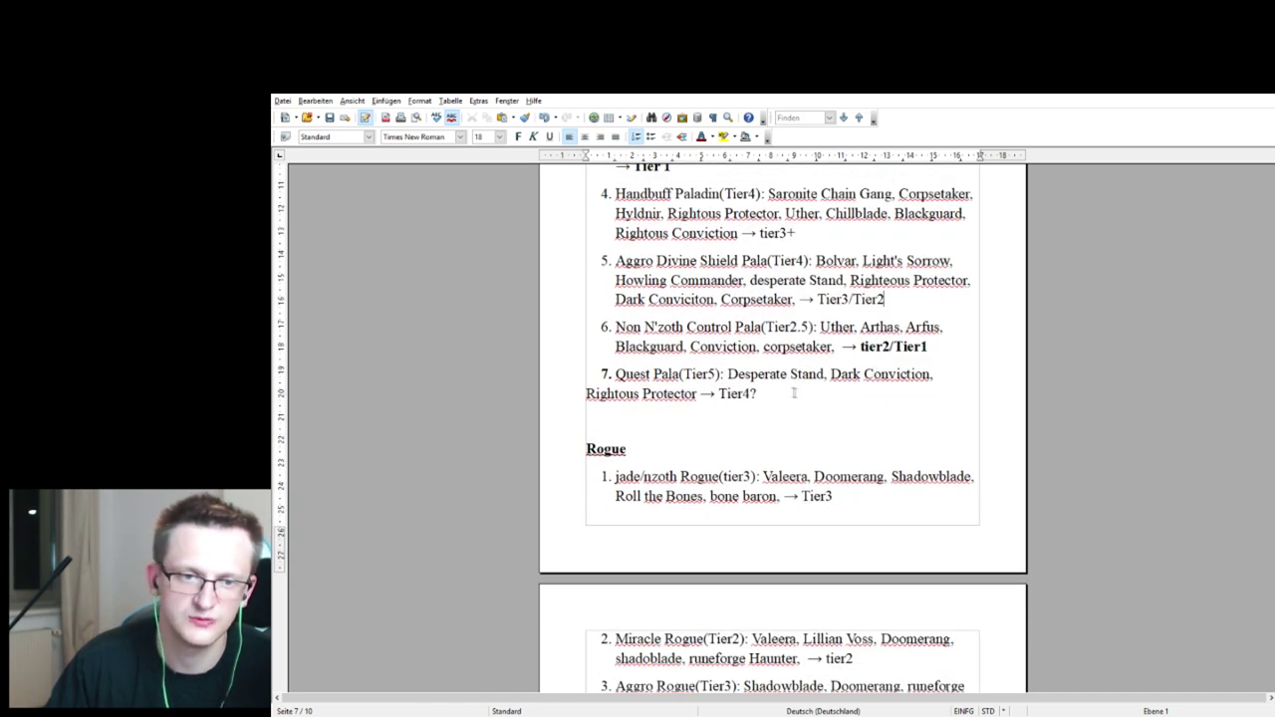
{"action": "scroll", "coordinate": [818, 351], "scroll_direction": "up", "scroll_amount": 2}
{"action": "scroll", "coordinate": [818, 350], "scroll_direction": "up", "scroll_amount": 3}
{"action": "scroll", "coordinate": [795, 314], "scroll_direction": "up", "scroll_amount": 4}
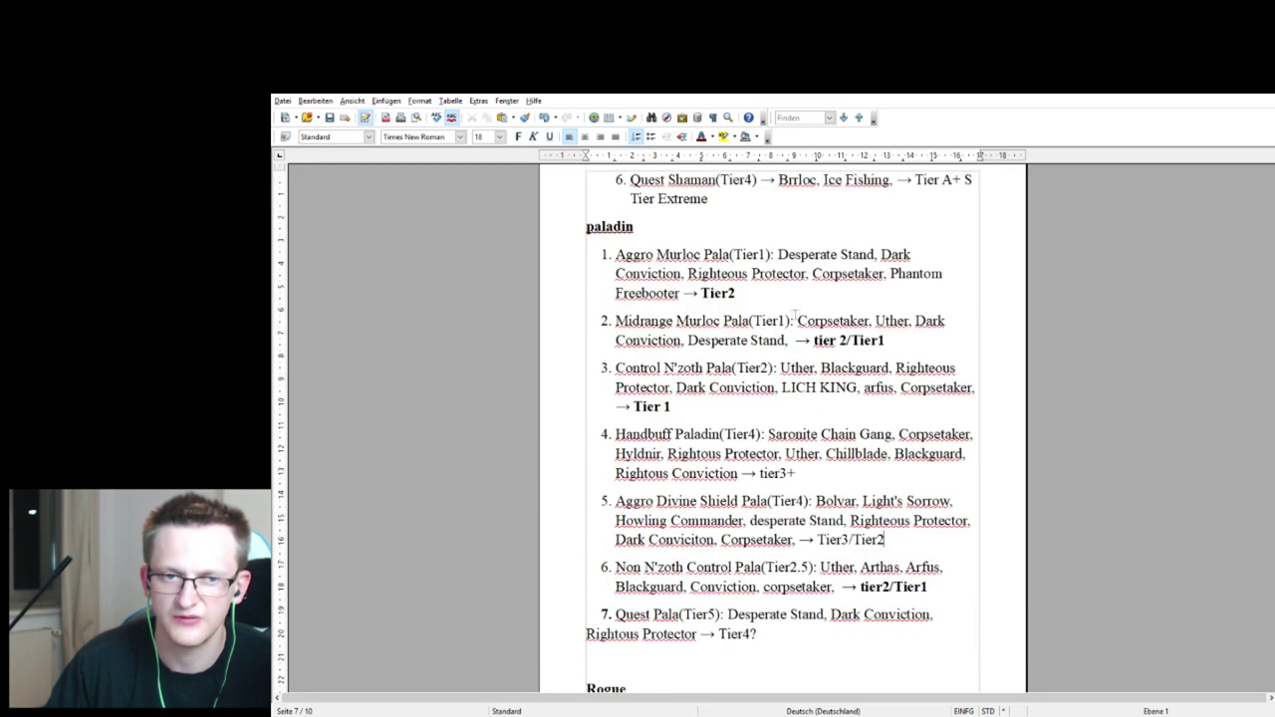
{"action": "scroll", "coordinate": [769, 306], "scroll_direction": "down", "scroll_amount": 3}
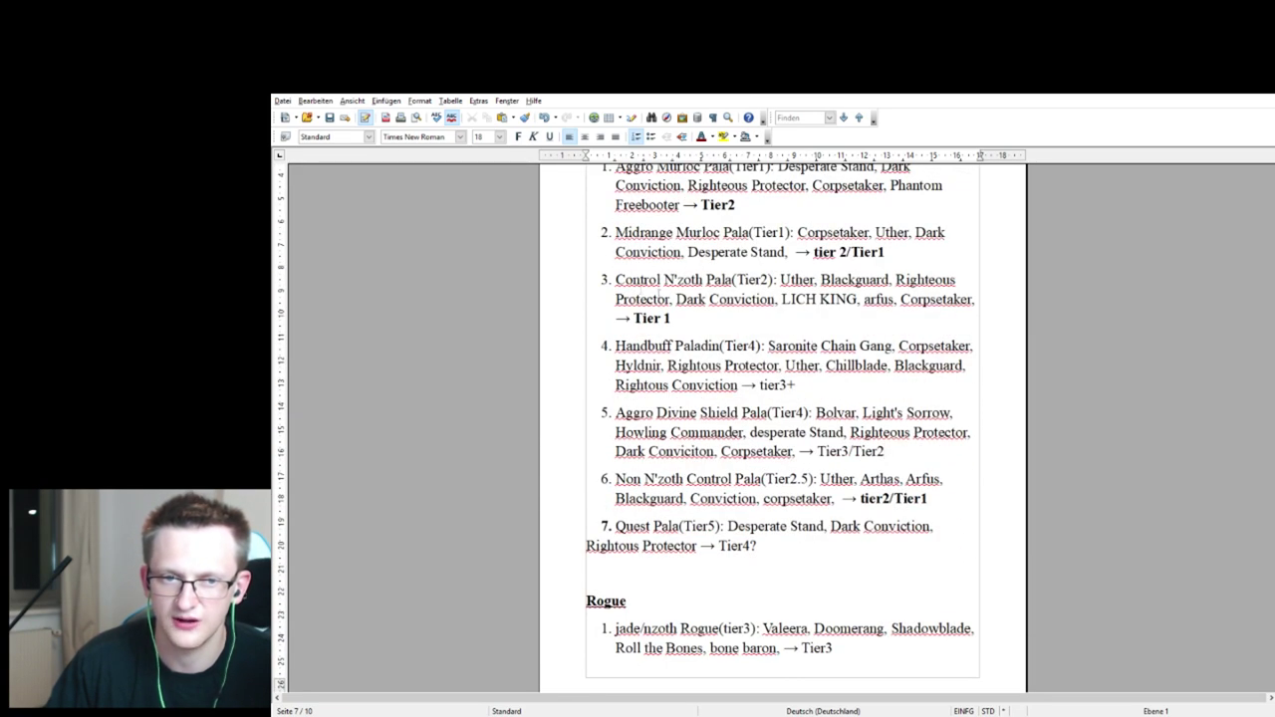
{"action": "scroll", "coordinate": [759, 298], "scroll_direction": "down", "scroll_amount": 2}
{"action": "scroll", "coordinate": [765, 282], "scroll_direction": "down", "scroll_amount": 2}
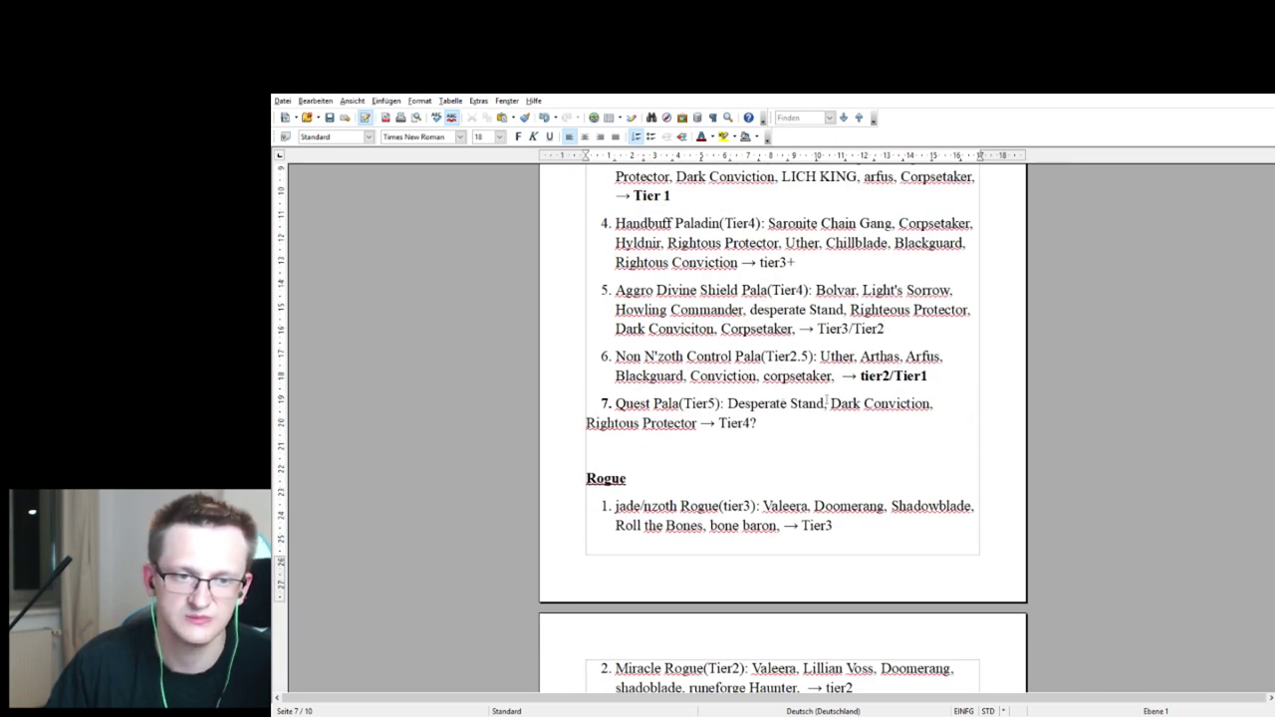
{"action": "scroll", "coordinate": [854, 354], "scroll_direction": "down", "scroll_amount": 1}
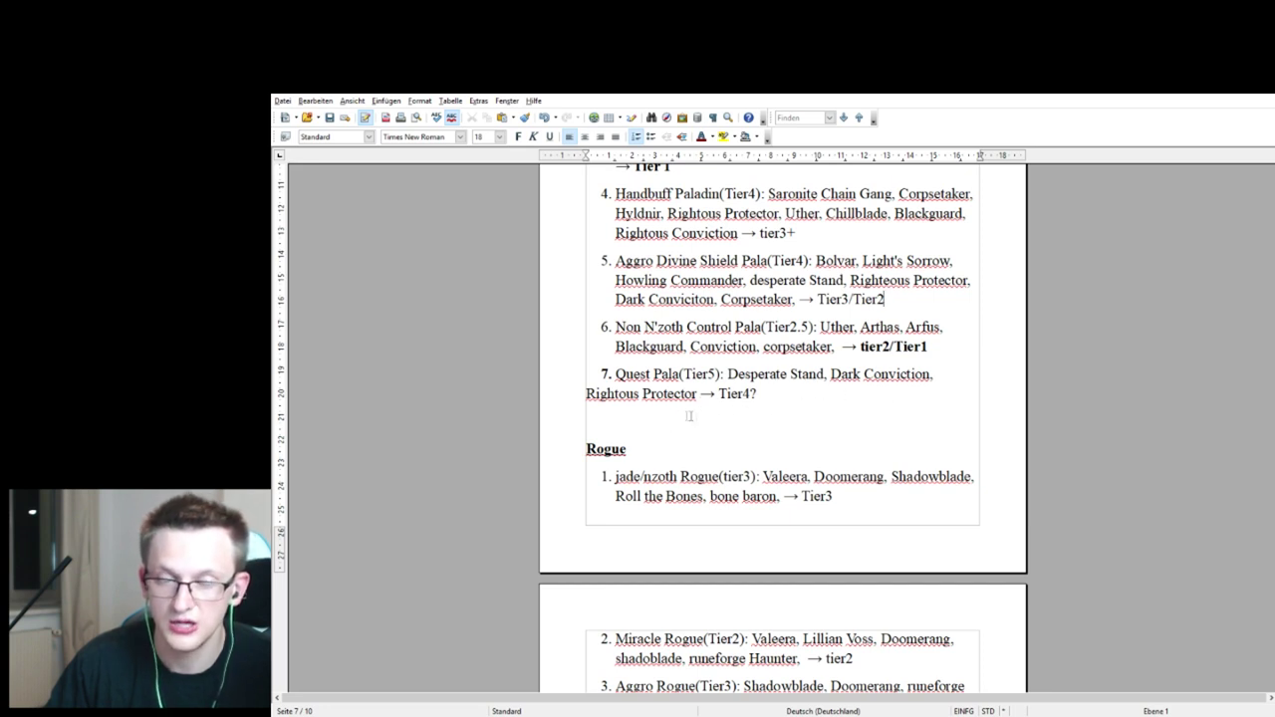
{"action": "left_click", "coordinate": [792, 405]}
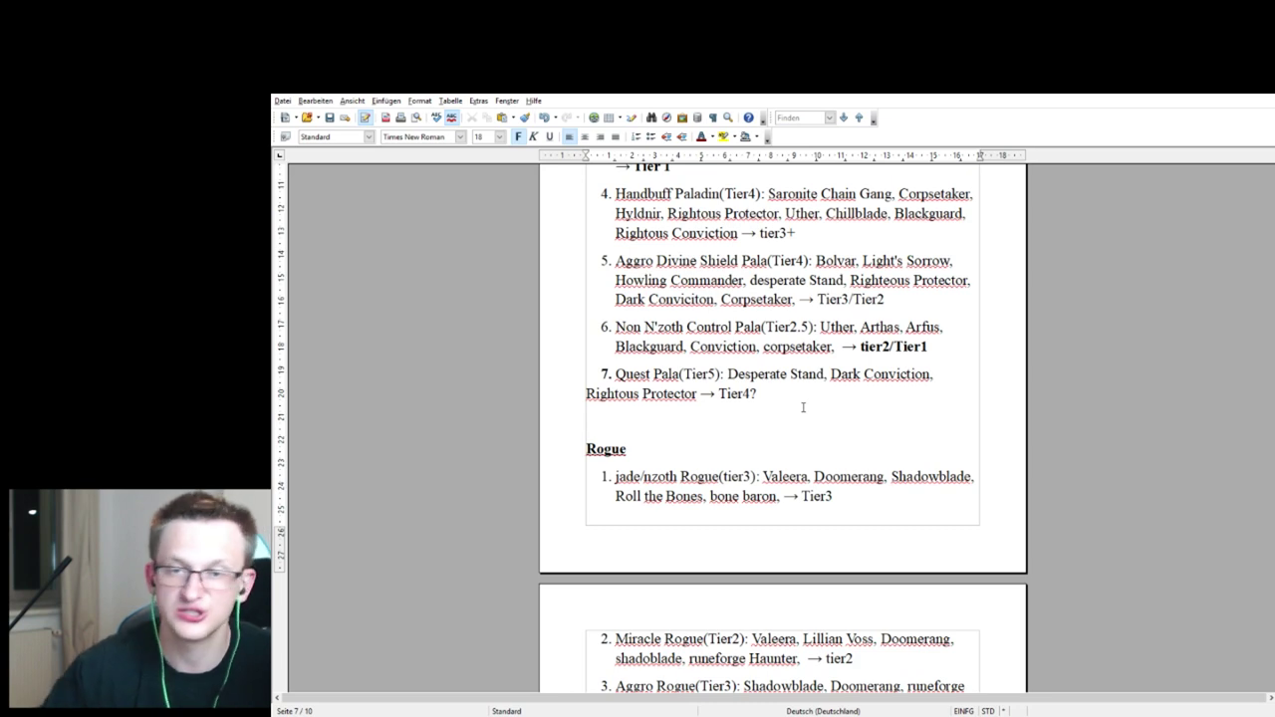
{"action": "scroll", "coordinate": [885, 418], "scroll_direction": "down", "scroll_amount": 2}
{"action": "scroll", "coordinate": [882, 395], "scroll_direction": "down", "scroll_amount": 1}
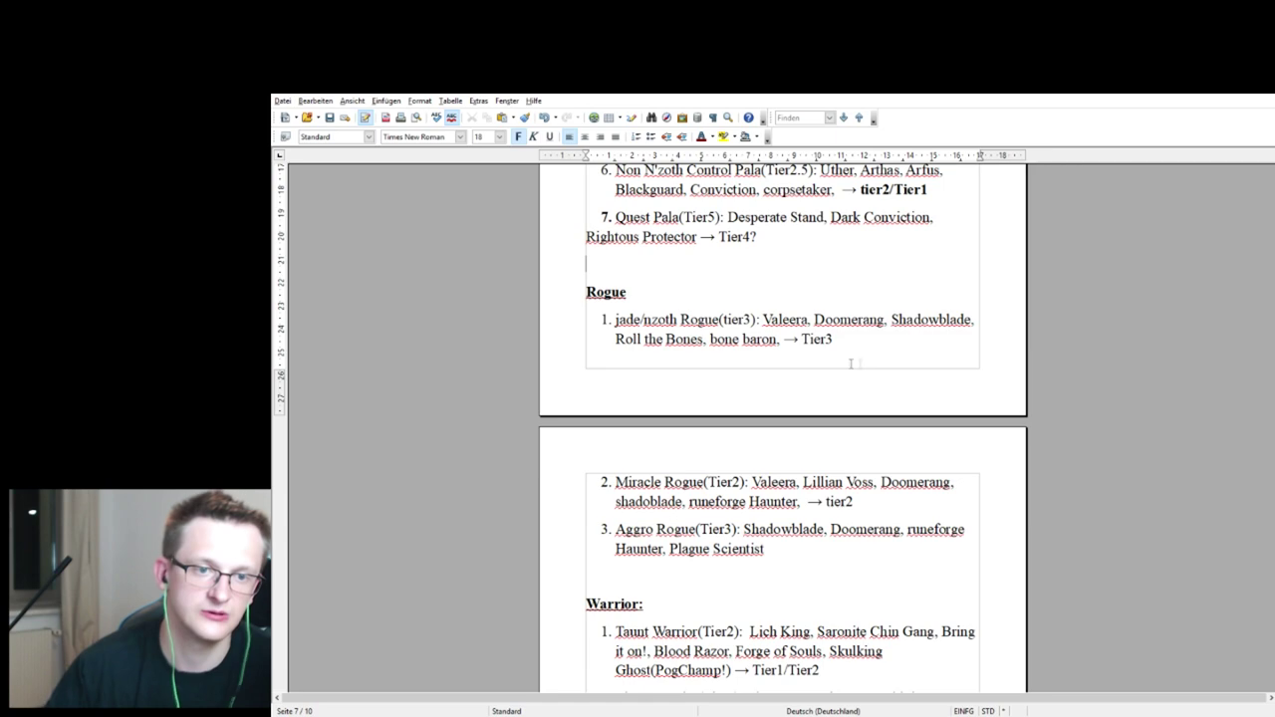
{"action": "scroll", "coordinate": [877, 367], "scroll_direction": "down", "scroll_amount": 2}
{"action": "scroll", "coordinate": [866, 367], "scroll_direction": "up", "scroll_amount": 3}
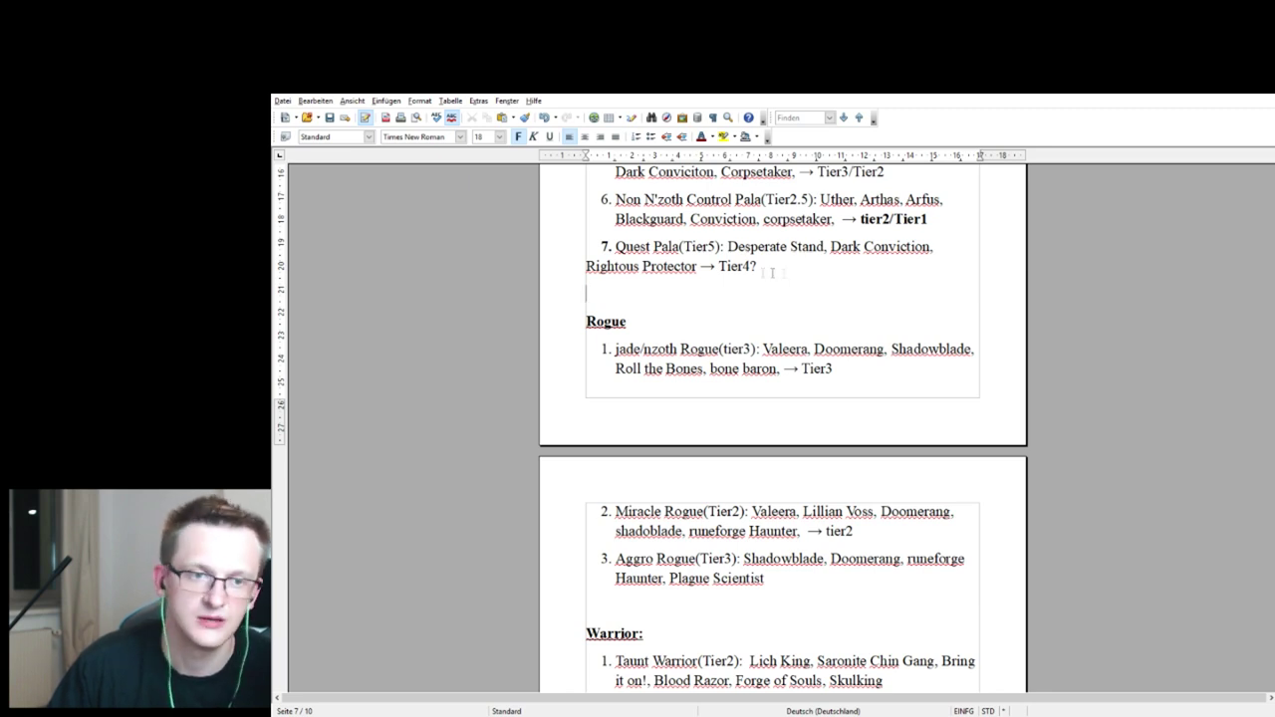
{"action": "scroll", "coordinate": [817, 294], "scroll_direction": "down", "scroll_amount": 1}
{"action": "scroll", "coordinate": [817, 294], "scroll_direction": "down", "scroll_amount": 1}
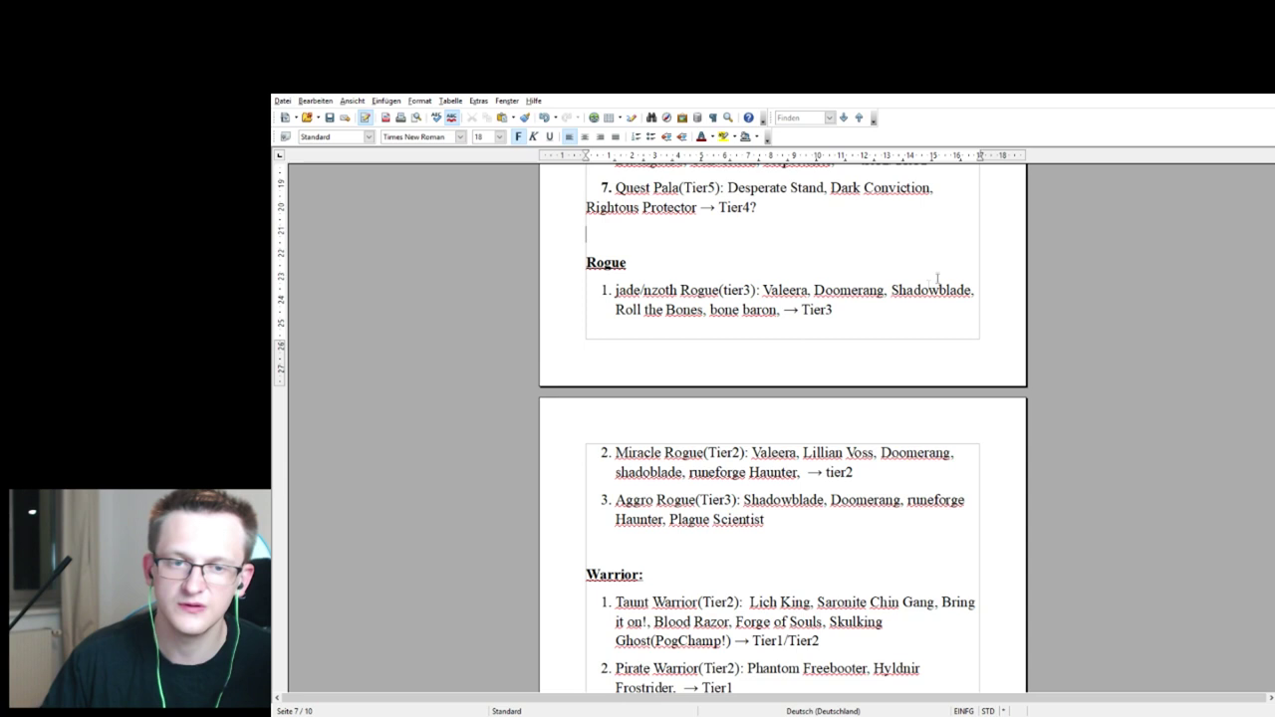
{"action": "left_click", "coordinate": [854, 300]}
Add '+' so the jade/nzoth Rogue revised tier reads Tier3+.
{"action": "type", "text": "+"}
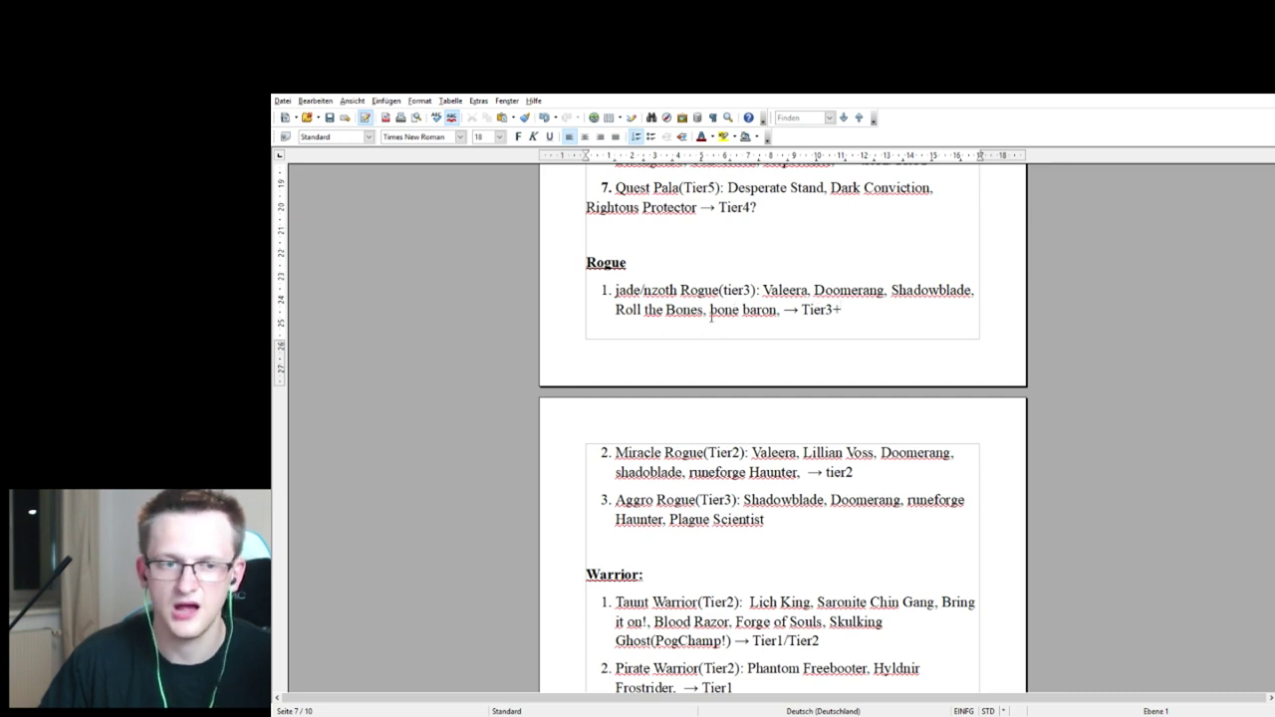
{"action": "scroll", "coordinate": [697, 333], "scroll_direction": "down", "scroll_amount": 1}
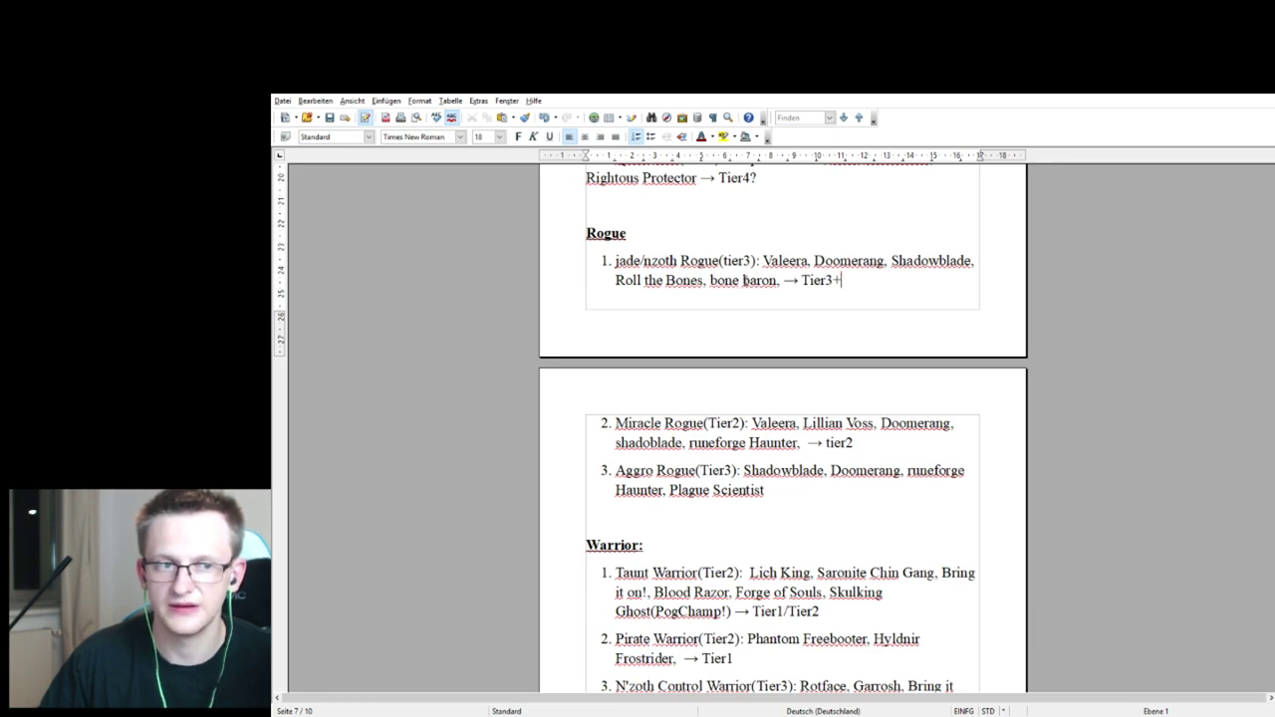
{"action": "scroll", "coordinate": [745, 281], "scroll_direction": "down", "scroll_amount": 1}
{"action": "scroll", "coordinate": [734, 319], "scroll_direction": "down", "scroll_amount": 1}
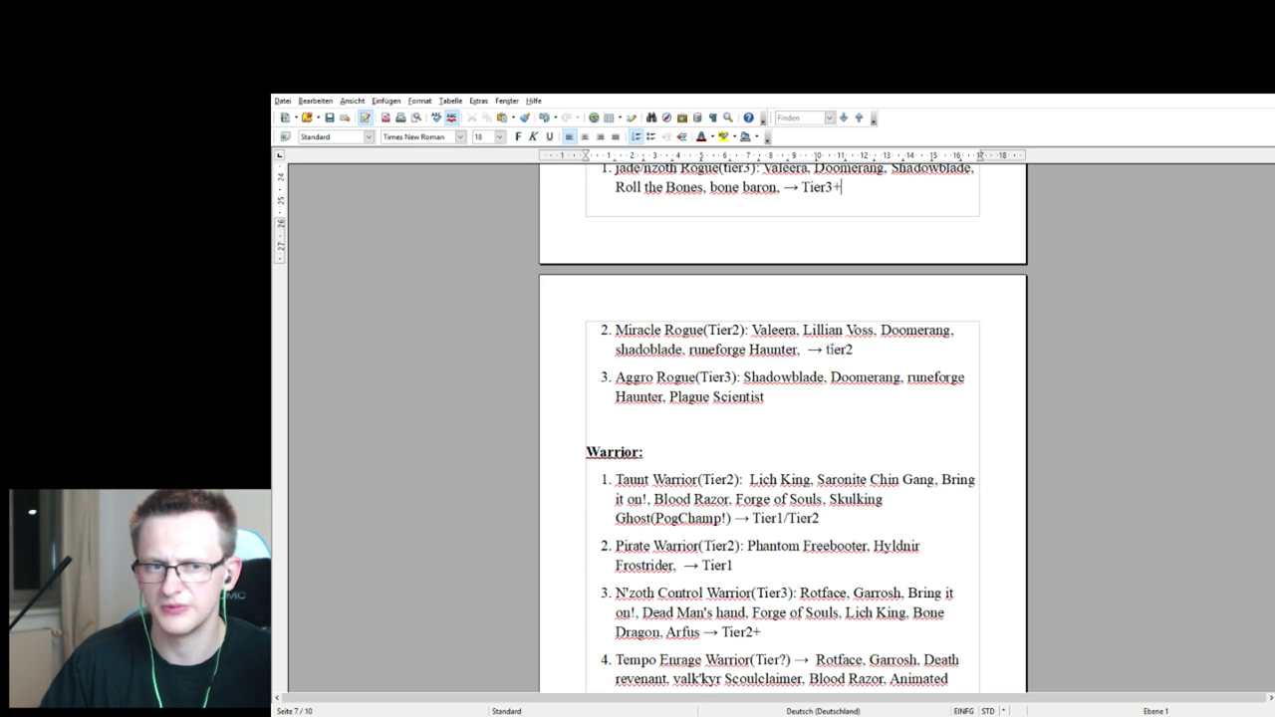
{"action": "scroll", "coordinate": [833, 349], "scroll_direction": "down", "scroll_amount": 1}
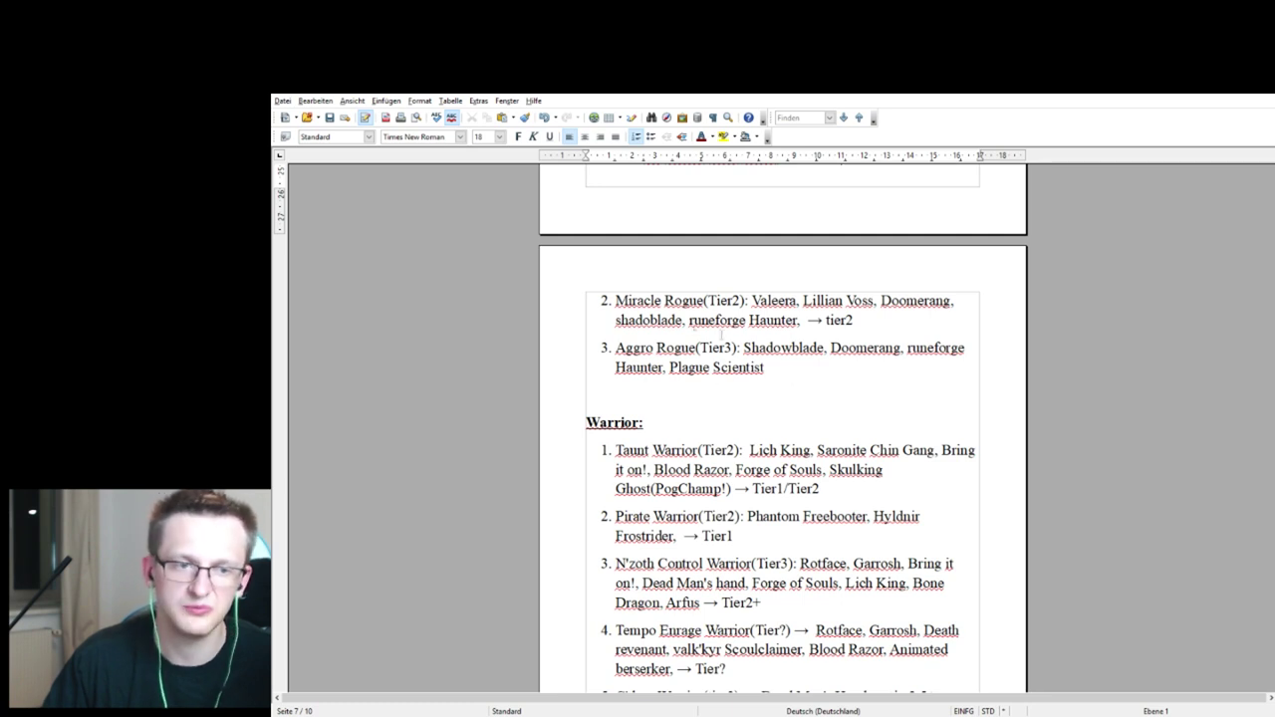
{"action": "scroll", "coordinate": [704, 358], "scroll_direction": "down", "scroll_amount": 1}
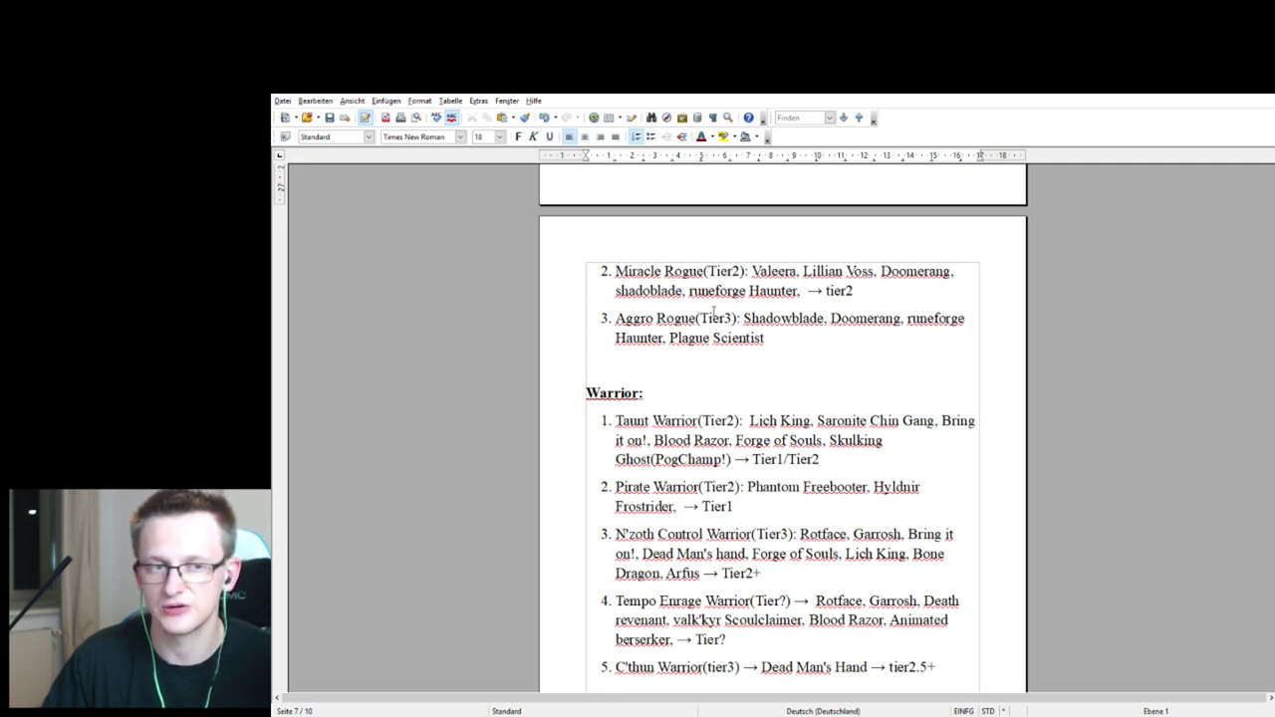
{"action": "scroll", "coordinate": [679, 339], "scroll_direction": "down", "scroll_amount": 2}
{"action": "scroll", "coordinate": [693, 319], "scroll_direction": "down", "scroll_amount": 1}
{"action": "scroll", "coordinate": [842, 297], "scroll_direction": "up", "scroll_amount": 2}
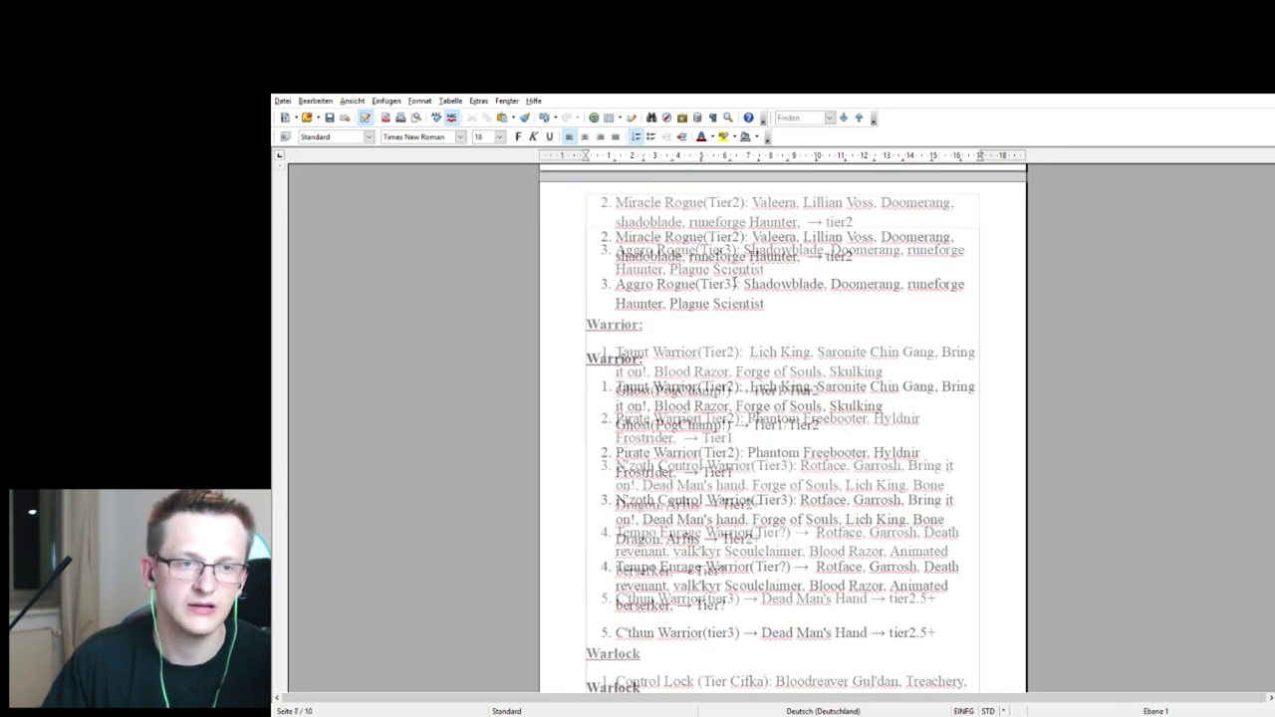
{"action": "scroll", "coordinate": [712, 293], "scroll_direction": "down", "scroll_amount": 1}
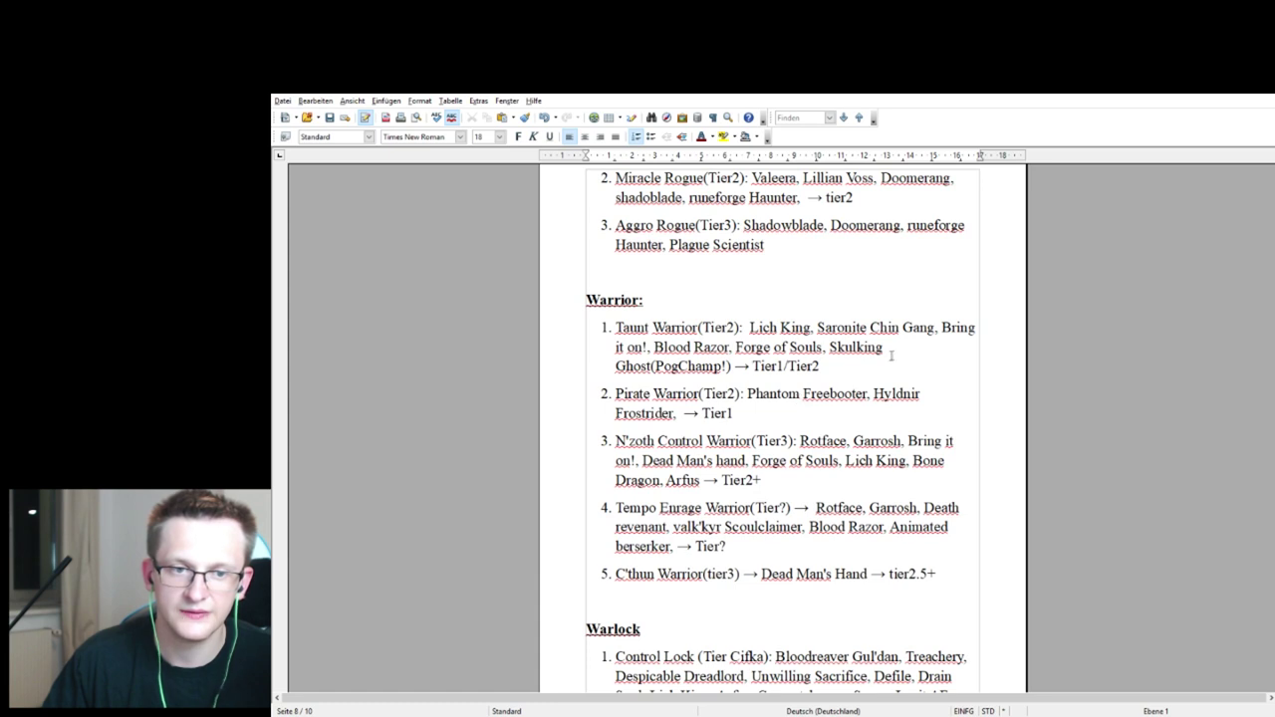
{"action": "left_click_drag", "start_coordinate": [828, 348], "coordinate": [881, 349]}
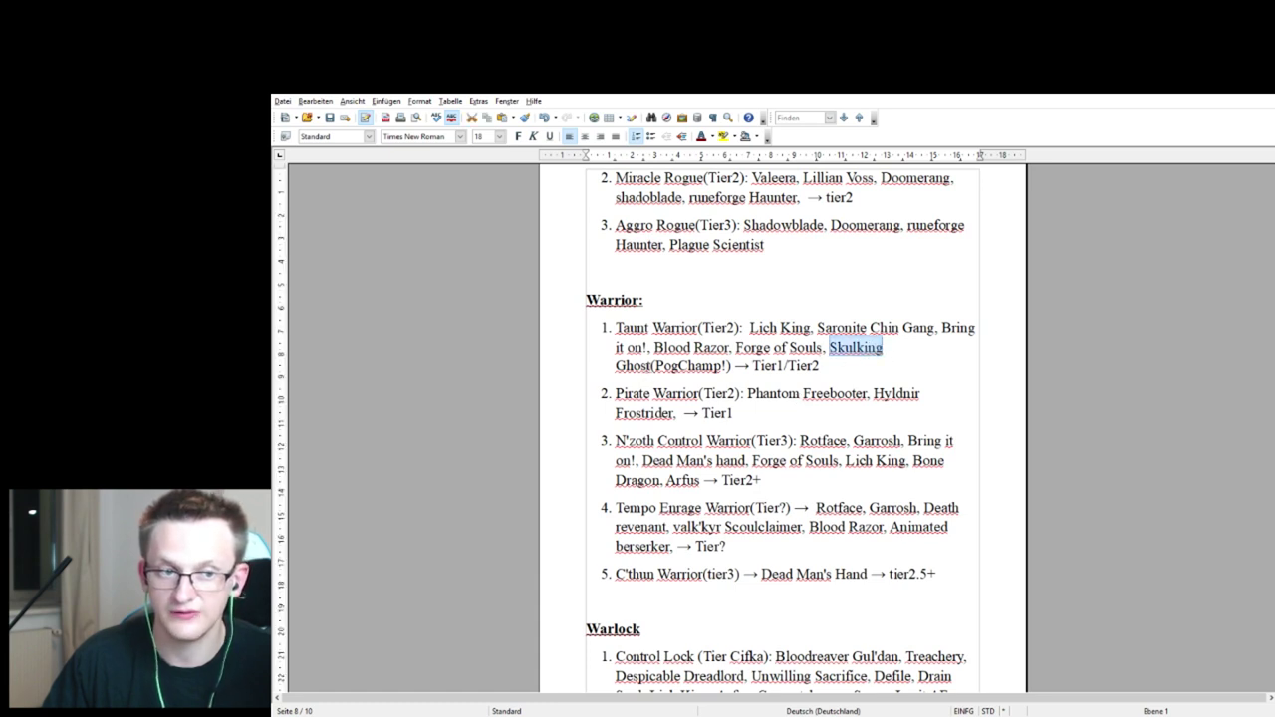
{"action": "left_click", "coordinate": [848, 363]}
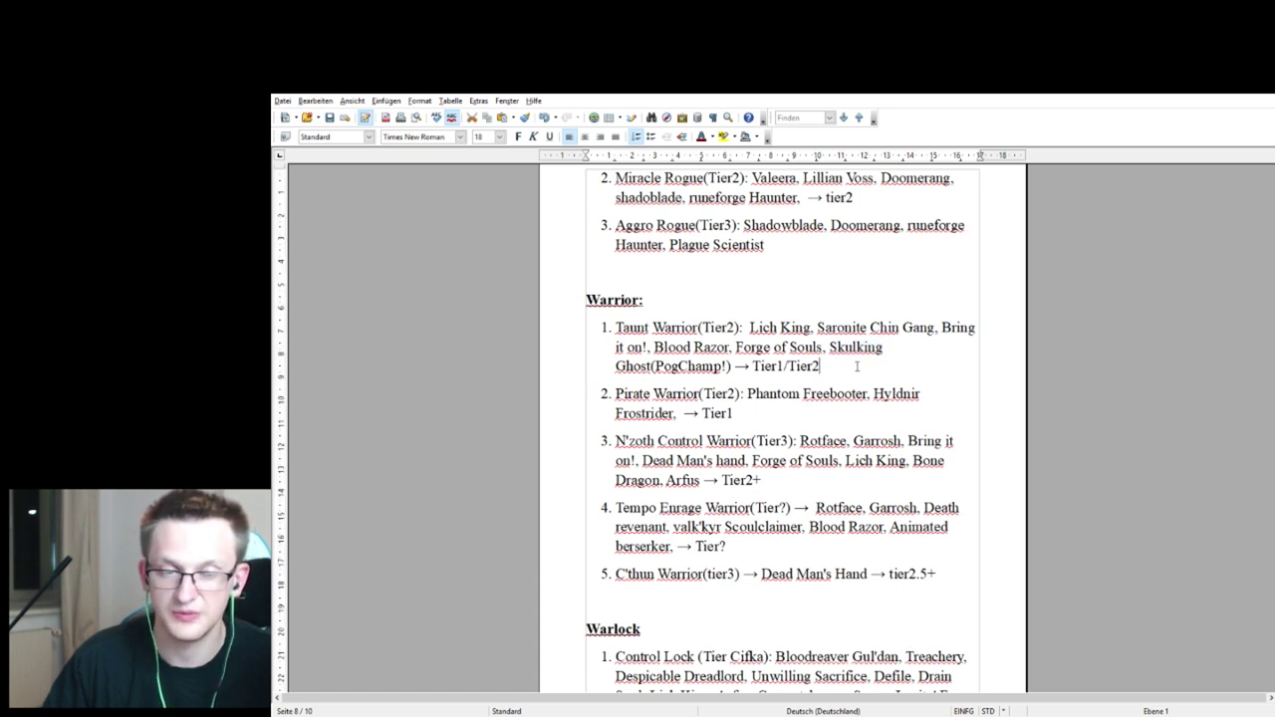
{"action": "left_click_drag", "start_coordinate": [754, 365], "coordinate": [850, 367]}
{"action": "left_click", "coordinate": [850, 366]}
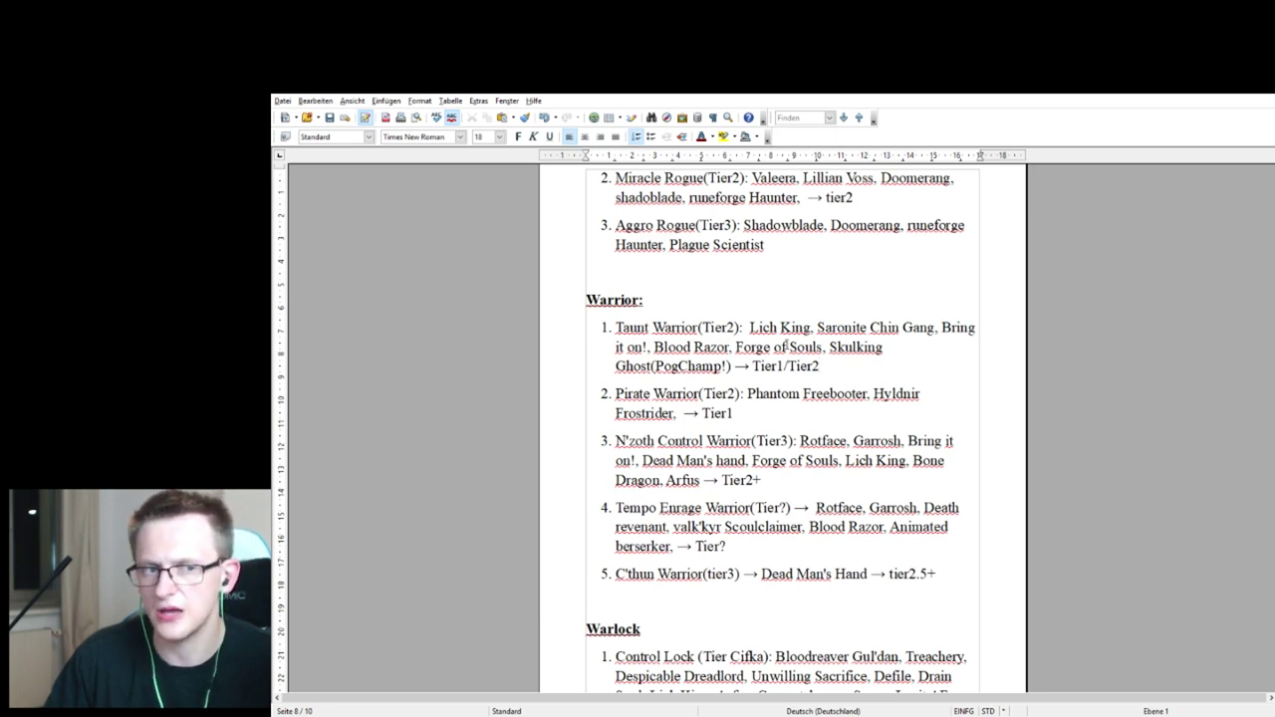
{"action": "scroll", "coordinate": [762, 367], "scroll_direction": "down", "scroll_amount": 1}
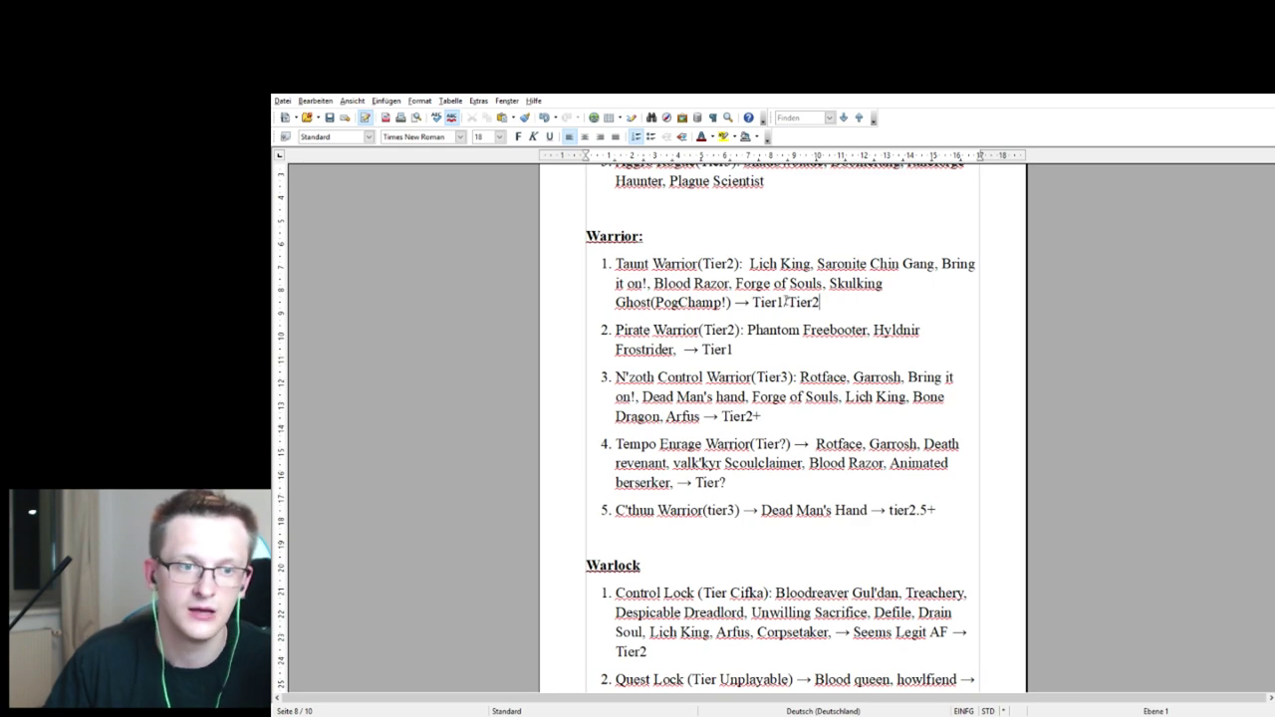
{"action": "scroll", "coordinate": [708, 341], "scroll_direction": "down", "scroll_amount": 1}
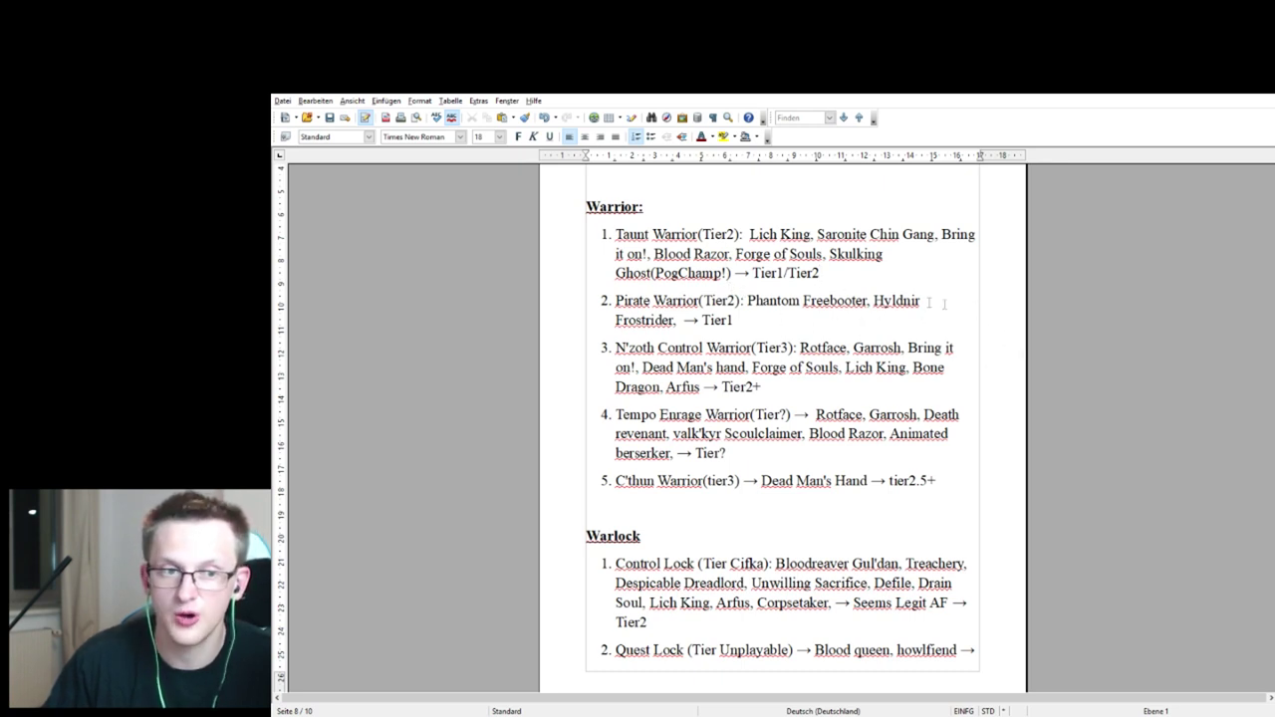
{"action": "scroll", "coordinate": [737, 285], "scroll_direction": "down", "scroll_amount": 1}
{"action": "left_click_drag", "start_coordinate": [740, 291], "coordinate": [703, 291]}
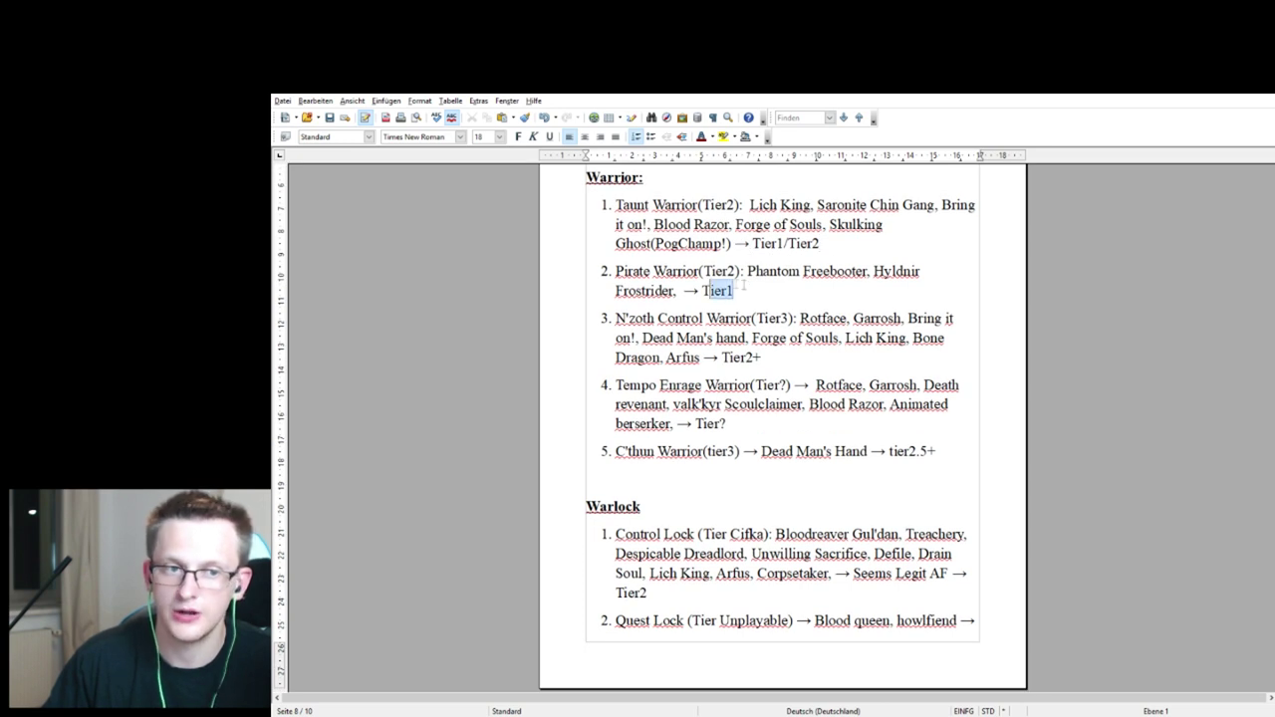
{"action": "left_click", "coordinate": [780, 292]}
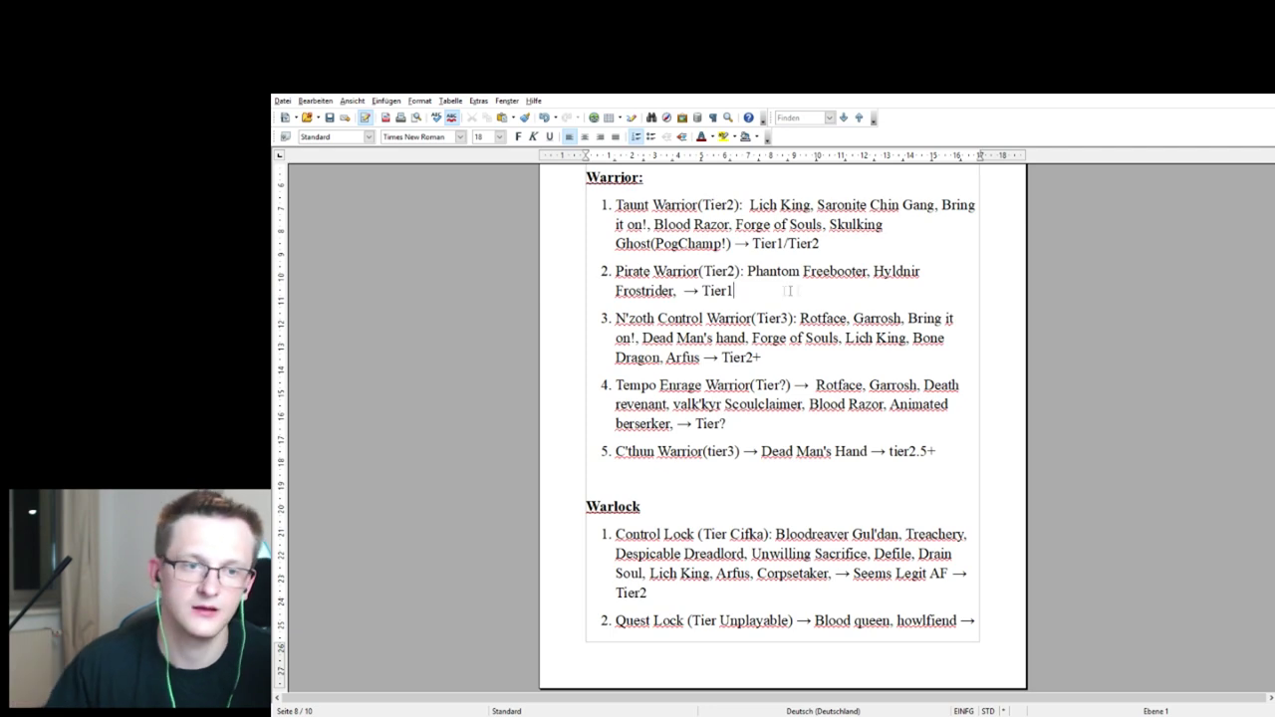
{"action": "scroll", "coordinate": [826, 287], "scroll_direction": "down", "scroll_amount": 1}
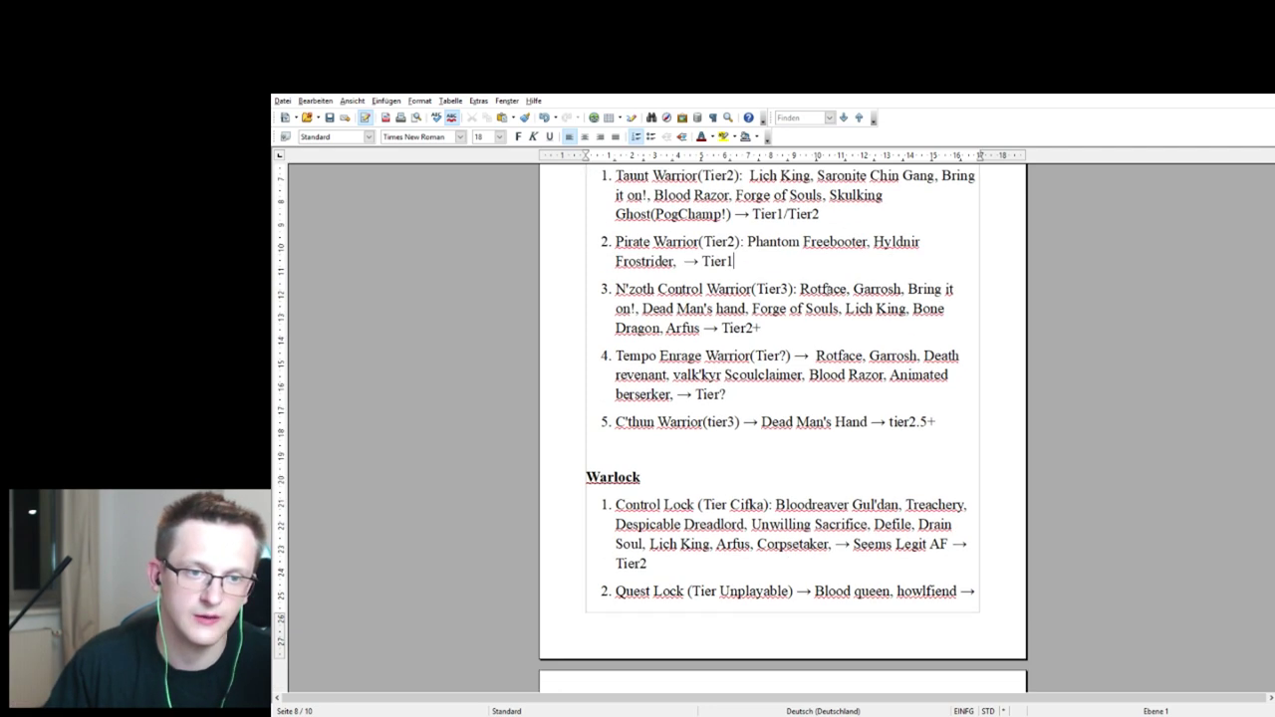
{"action": "scroll", "coordinate": [826, 287], "scroll_direction": "up", "scroll_amount": 3}
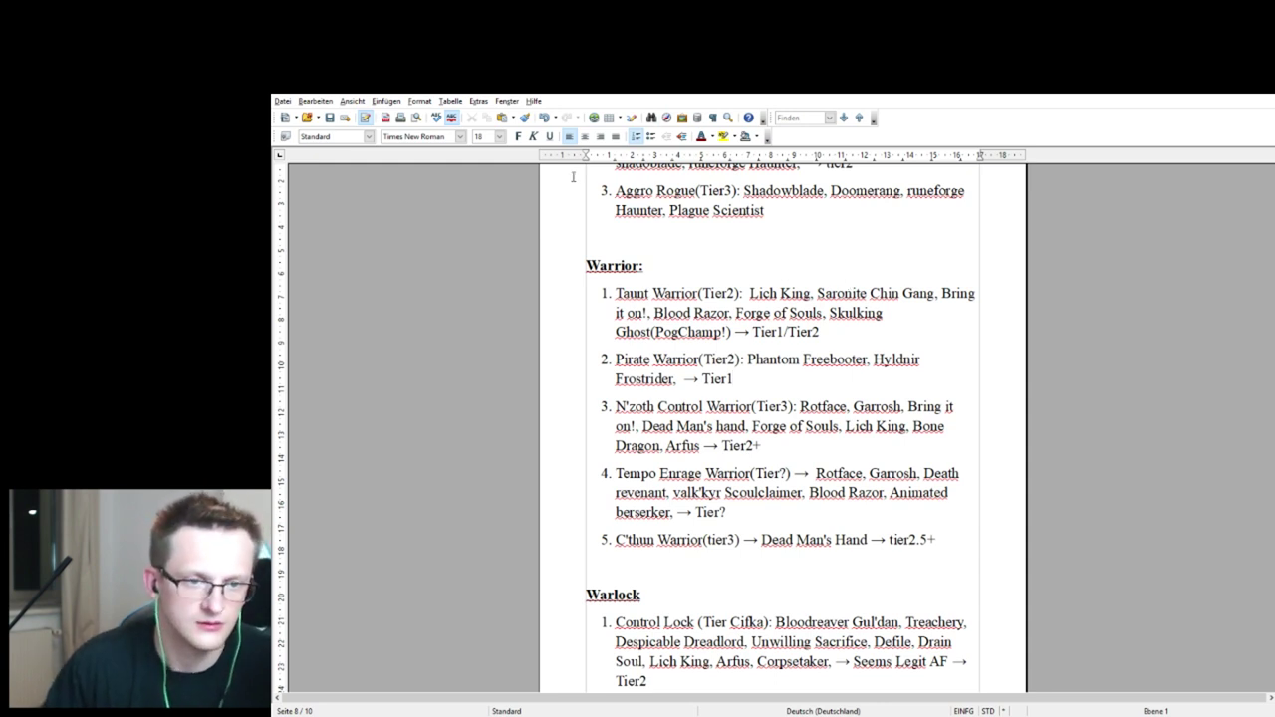
{"action": "scroll", "coordinate": [692, 221], "scroll_direction": "down", "scroll_amount": 1}
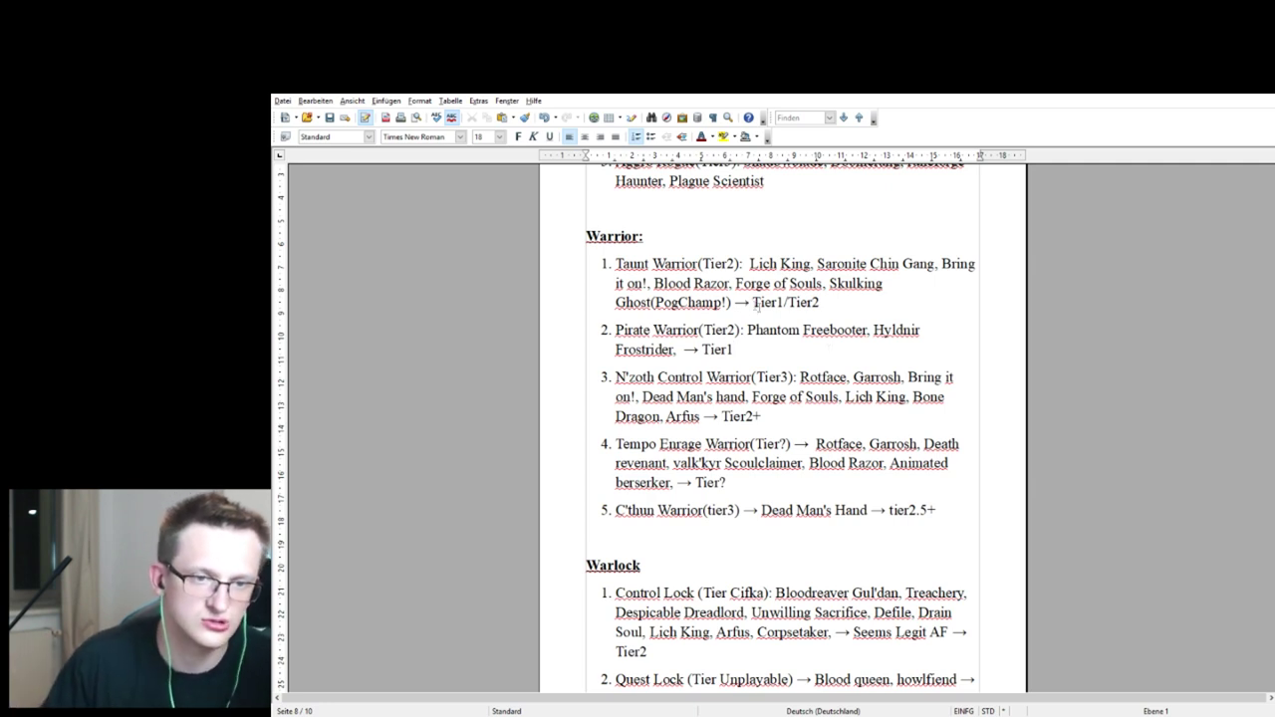
{"action": "scroll", "coordinate": [852, 409], "scroll_direction": "down", "scroll_amount": 1}
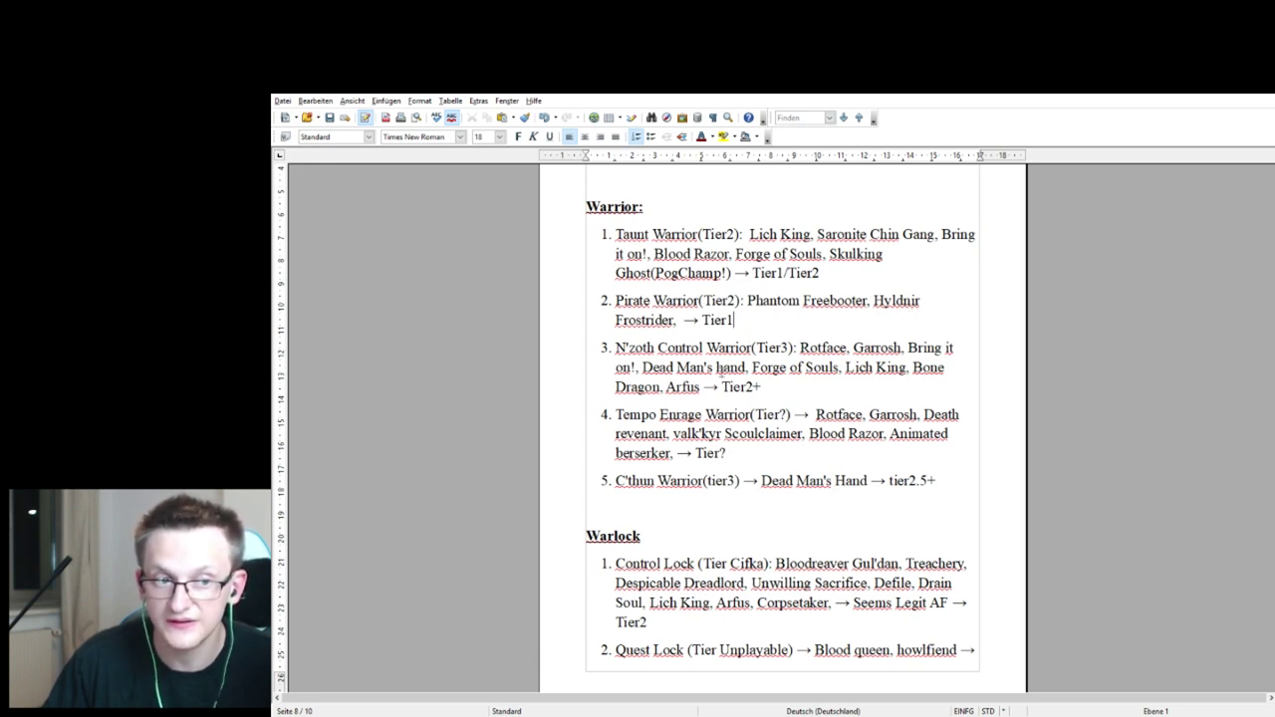
{"action": "left_click_drag", "start_coordinate": [640, 367], "coordinate": [745, 367]}
Go over the N'zoth Warrior and Tempo Enrage Warrior entries, placing the caret after their tiers.
{"action": "left_click", "coordinate": [780, 383]}
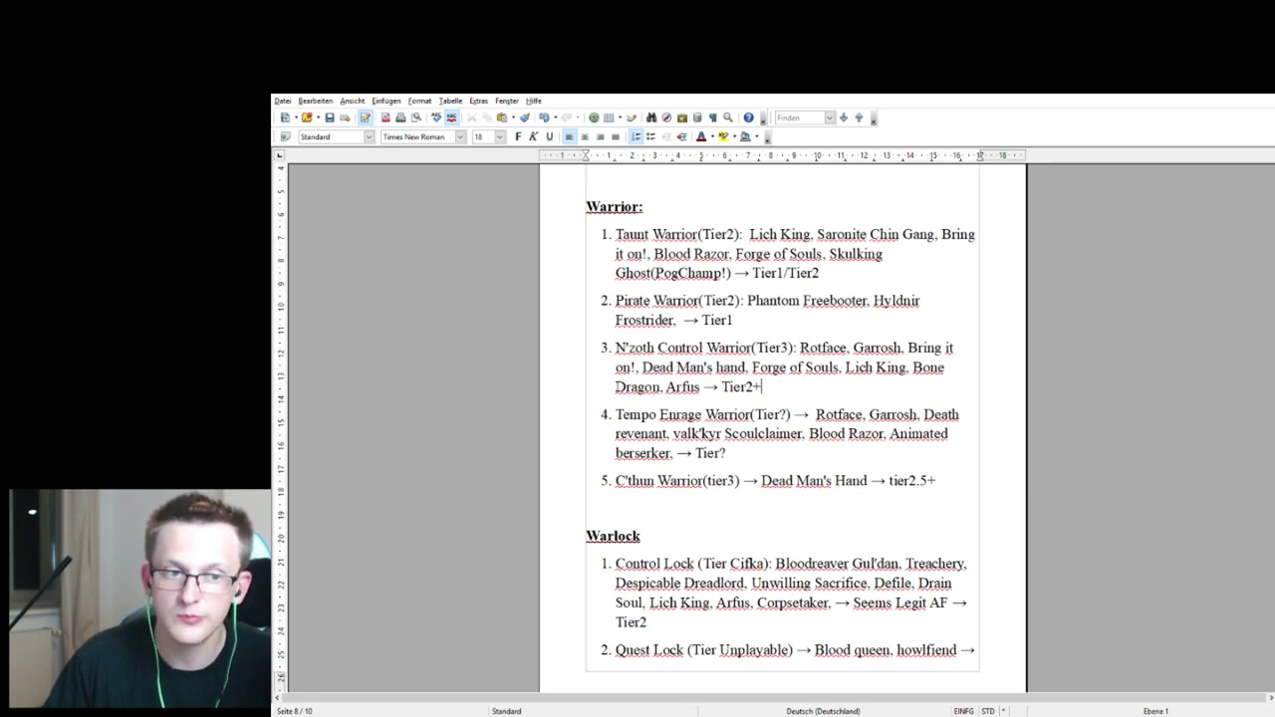
{"action": "scroll", "coordinate": [837, 377], "scroll_direction": "down", "scroll_amount": 1}
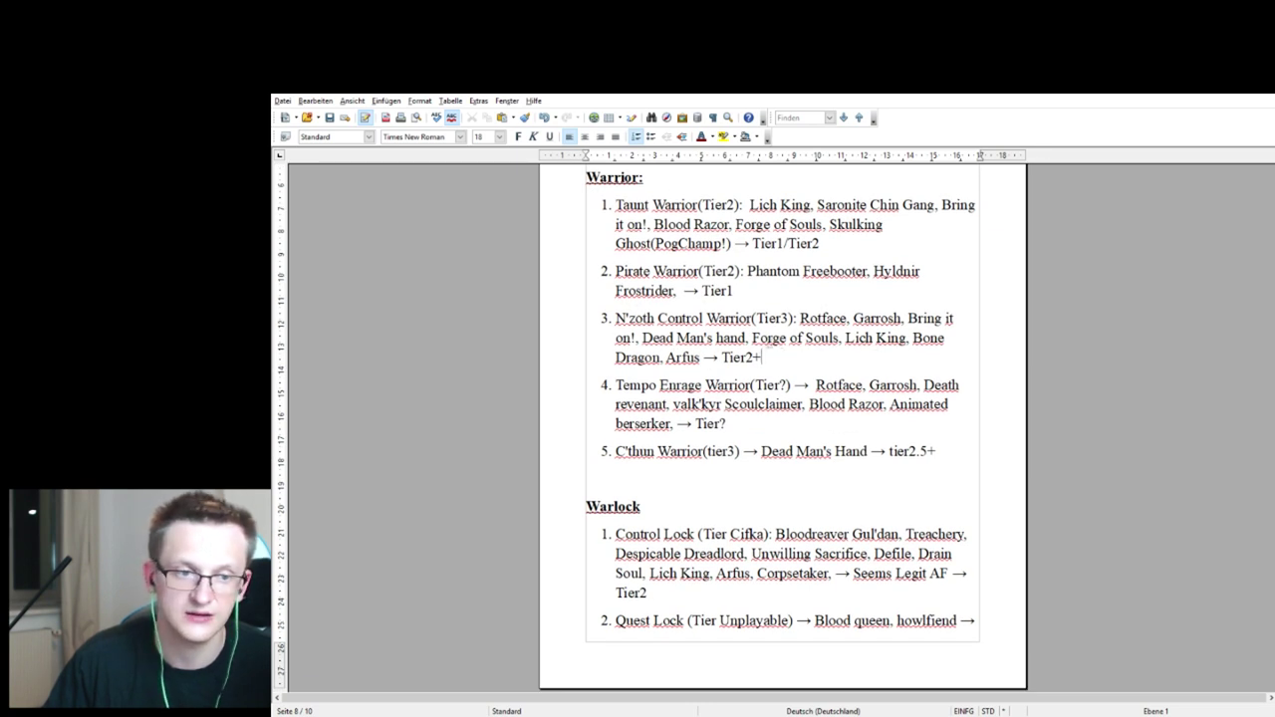
{"action": "scroll", "coordinate": [757, 349], "scroll_direction": "down", "scroll_amount": 1}
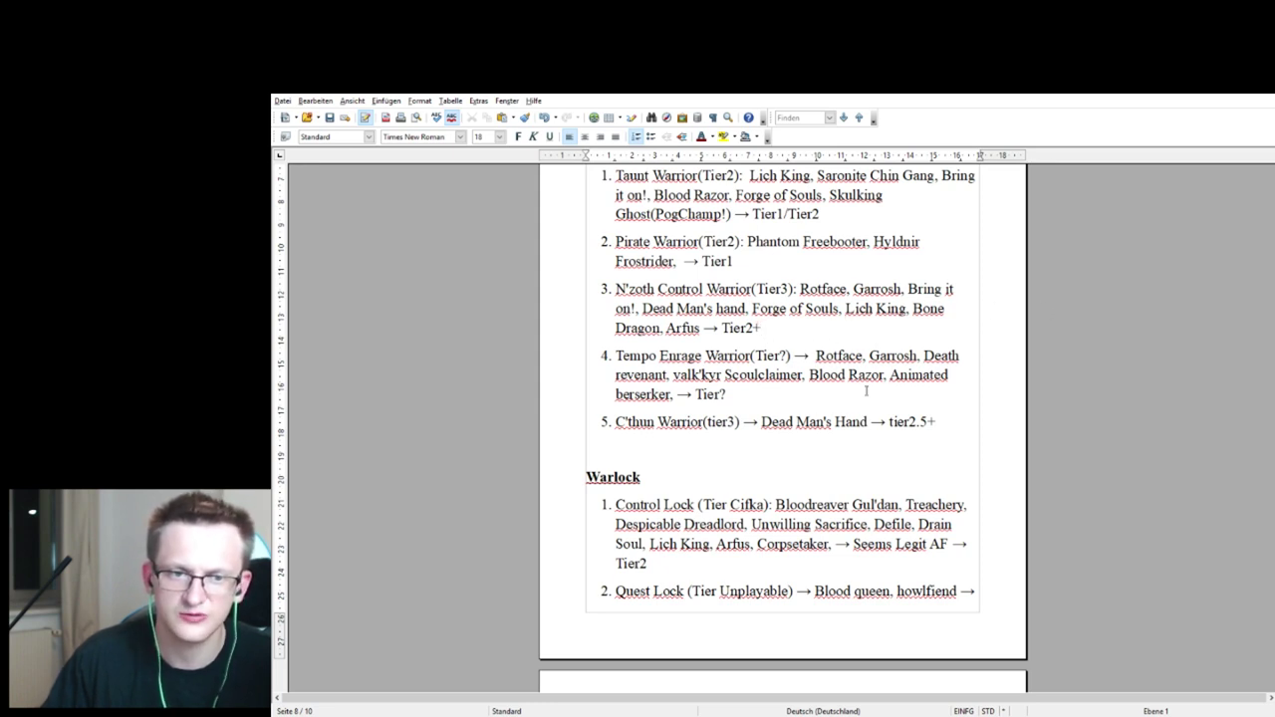
{"action": "scroll", "coordinate": [677, 406], "scroll_direction": "down", "scroll_amount": 1}
{"action": "left_click_drag", "start_coordinate": [725, 359], "coordinate": [595, 307]}
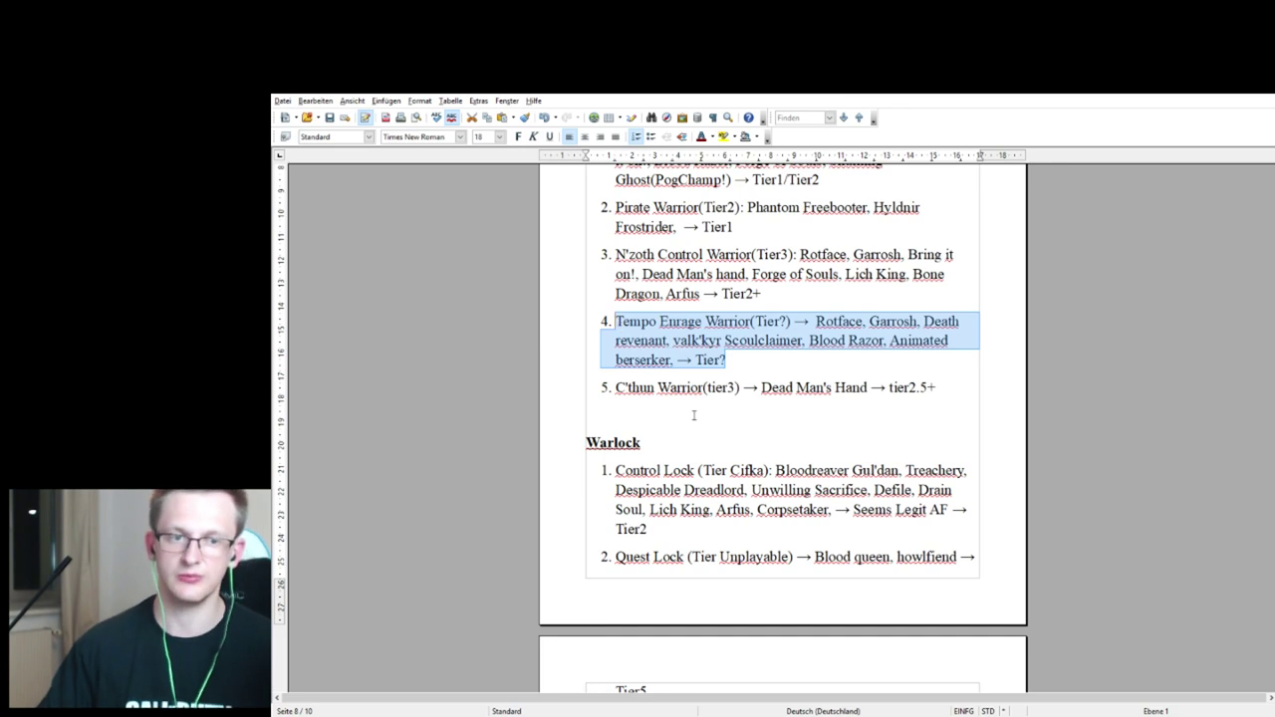
{"action": "left_click", "coordinate": [781, 364]}
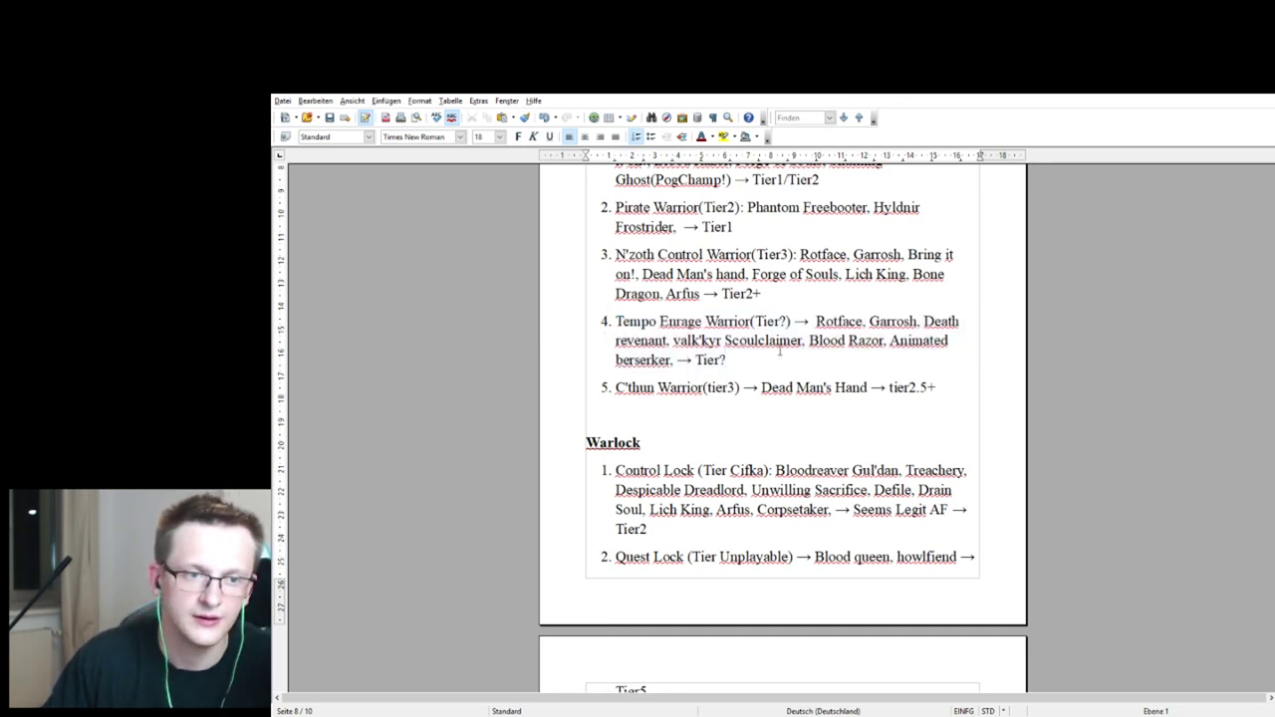
Work through the C'thun Warrior entry and continue down to the Warlock section.
{"action": "scroll", "coordinate": [783, 359], "scroll_direction": "down", "scroll_amount": 1}
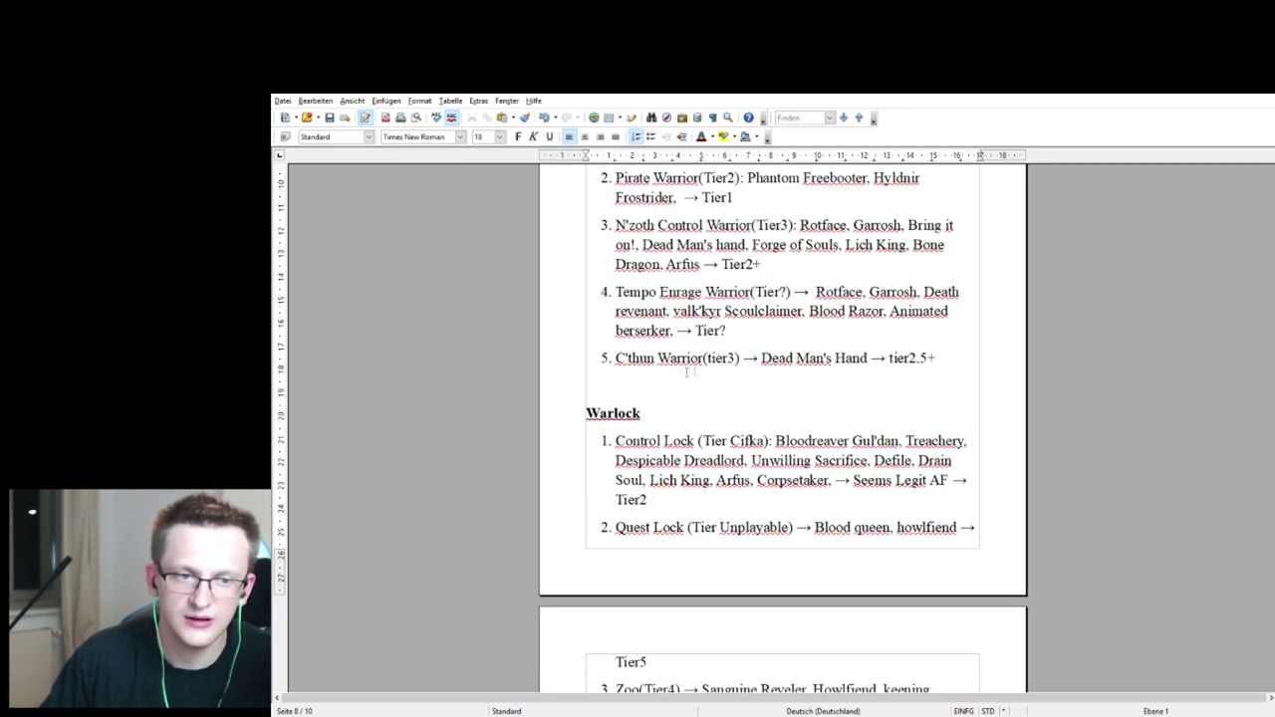
{"action": "scroll", "coordinate": [657, 345], "scroll_direction": "up", "scroll_amount": 3}
{"action": "scroll", "coordinate": [673, 300], "scroll_direction": "down", "scroll_amount": 2}
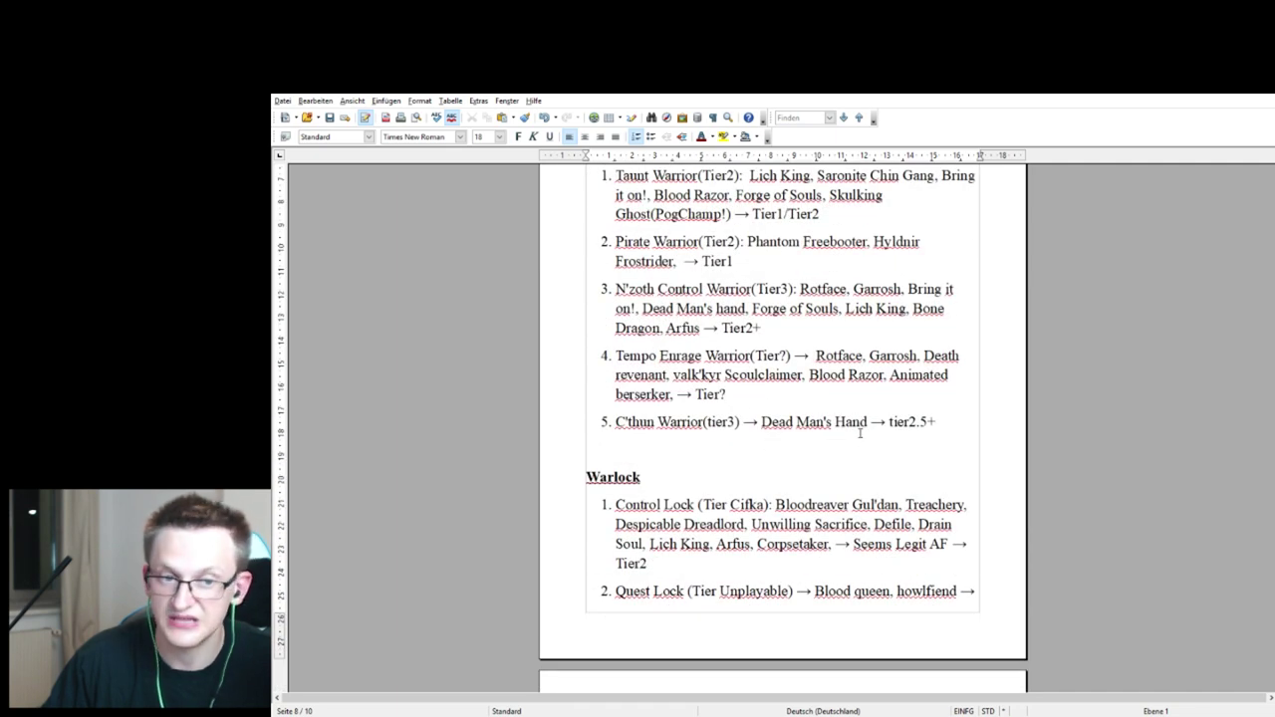
{"action": "left_click", "coordinate": [866, 426]}
{"action": "key", "text": "ctrl+shift+Left"}
{"action": "key", "text": "ctrl+shift+Left"}
{"action": "key", "text": "ctrl+shift+Left"}
{"action": "key", "text": "Down"}
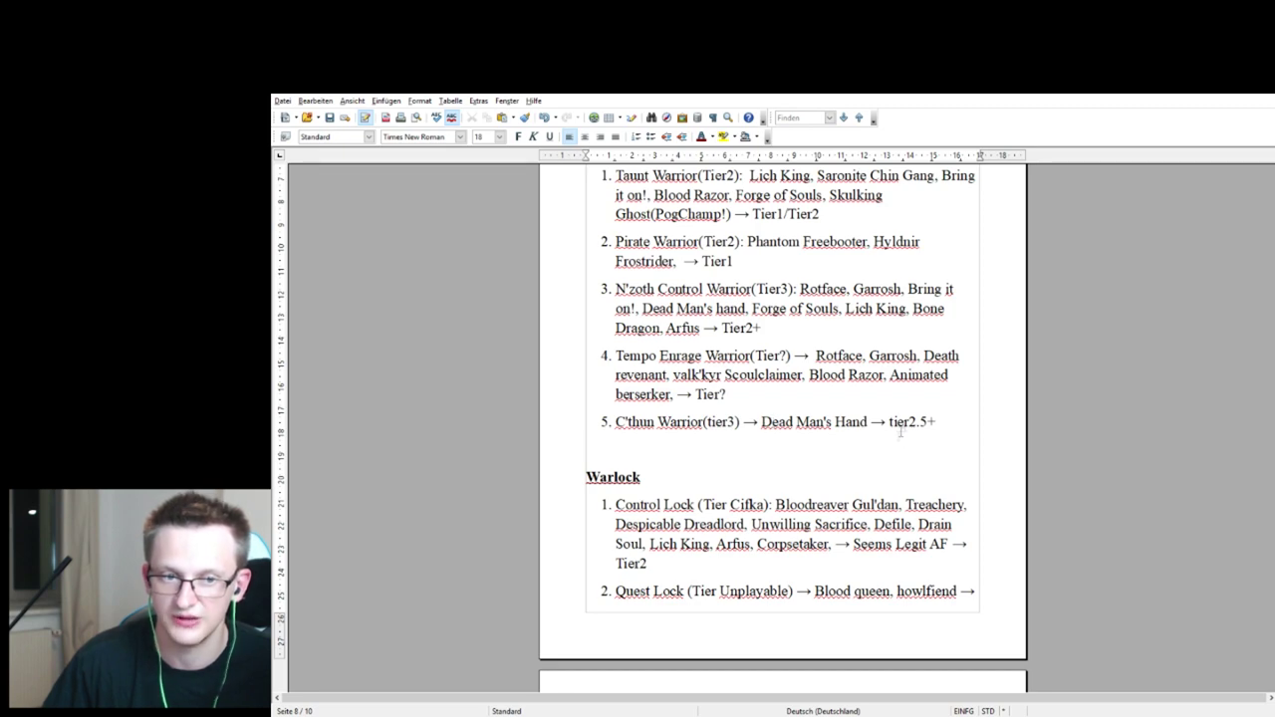
{"action": "scroll", "coordinate": [899, 439], "scroll_direction": "up", "scroll_amount": 1}
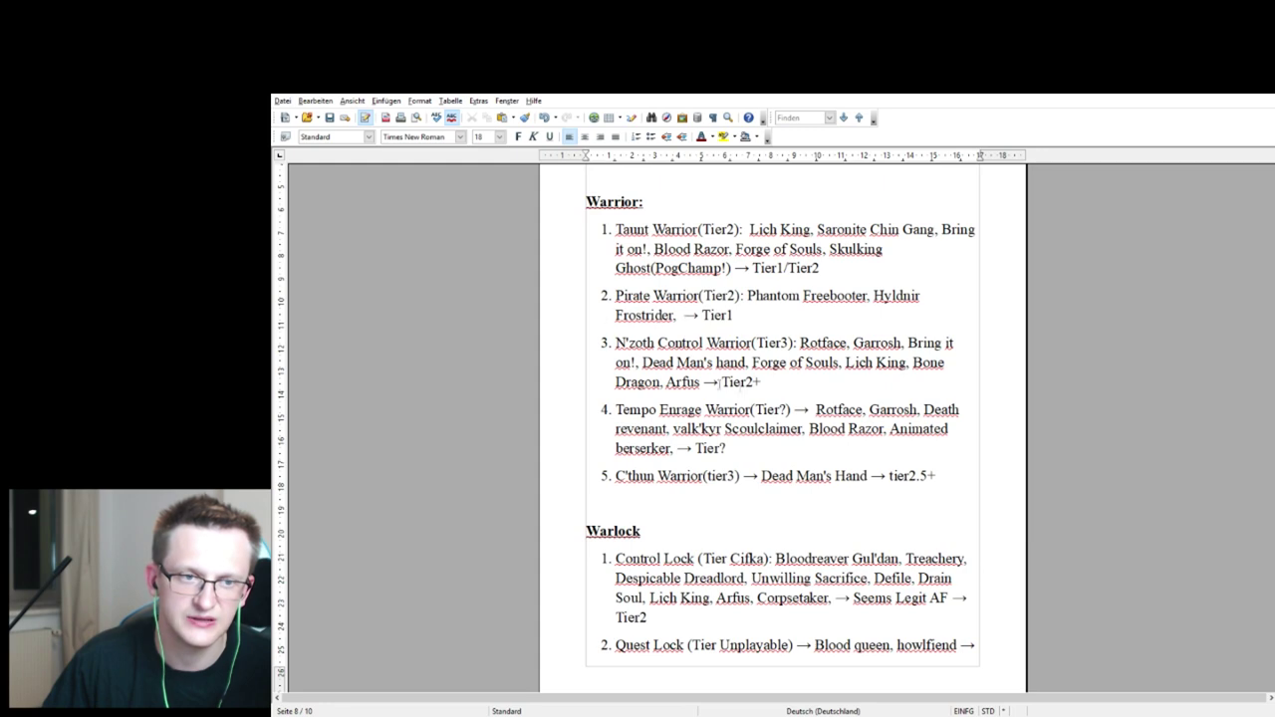
{"action": "scroll", "coordinate": [722, 385], "scroll_direction": "down", "scroll_amount": 3}
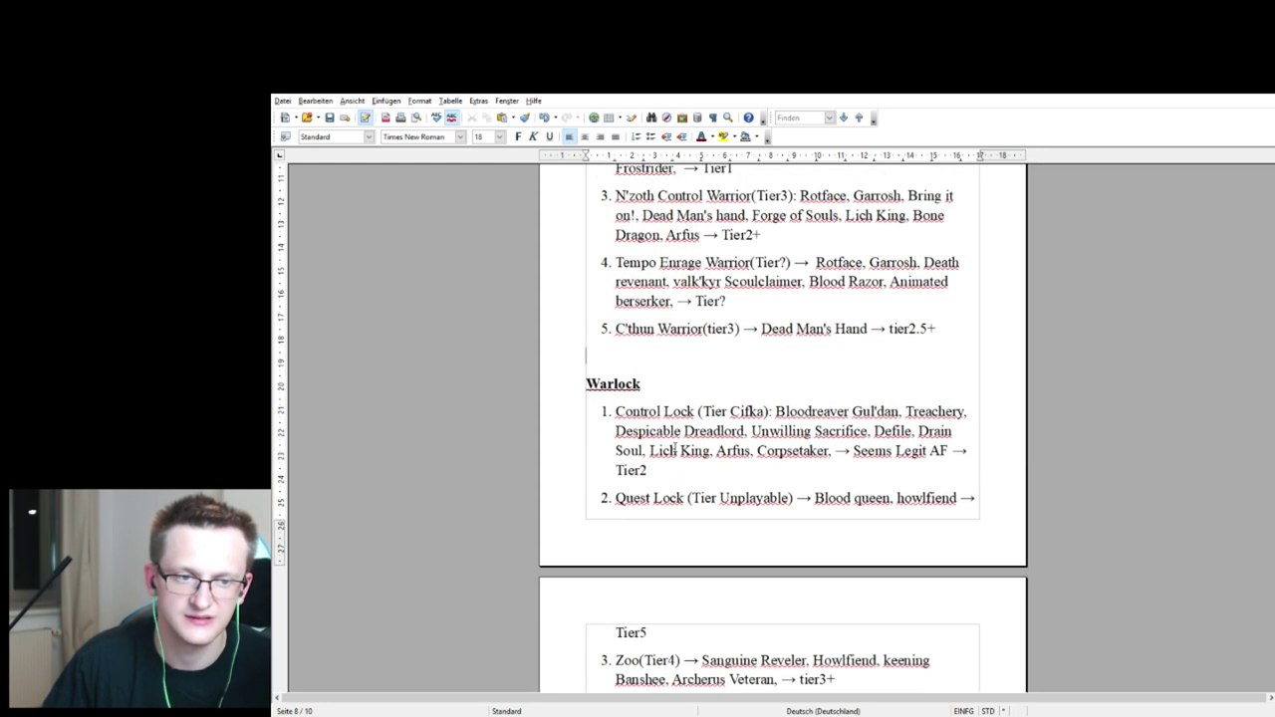
{"action": "scroll", "coordinate": [674, 451], "scroll_direction": "down", "scroll_amount": 1}
{"action": "scroll", "coordinate": [670, 389], "scroll_direction": "down", "scroll_amount": 1}
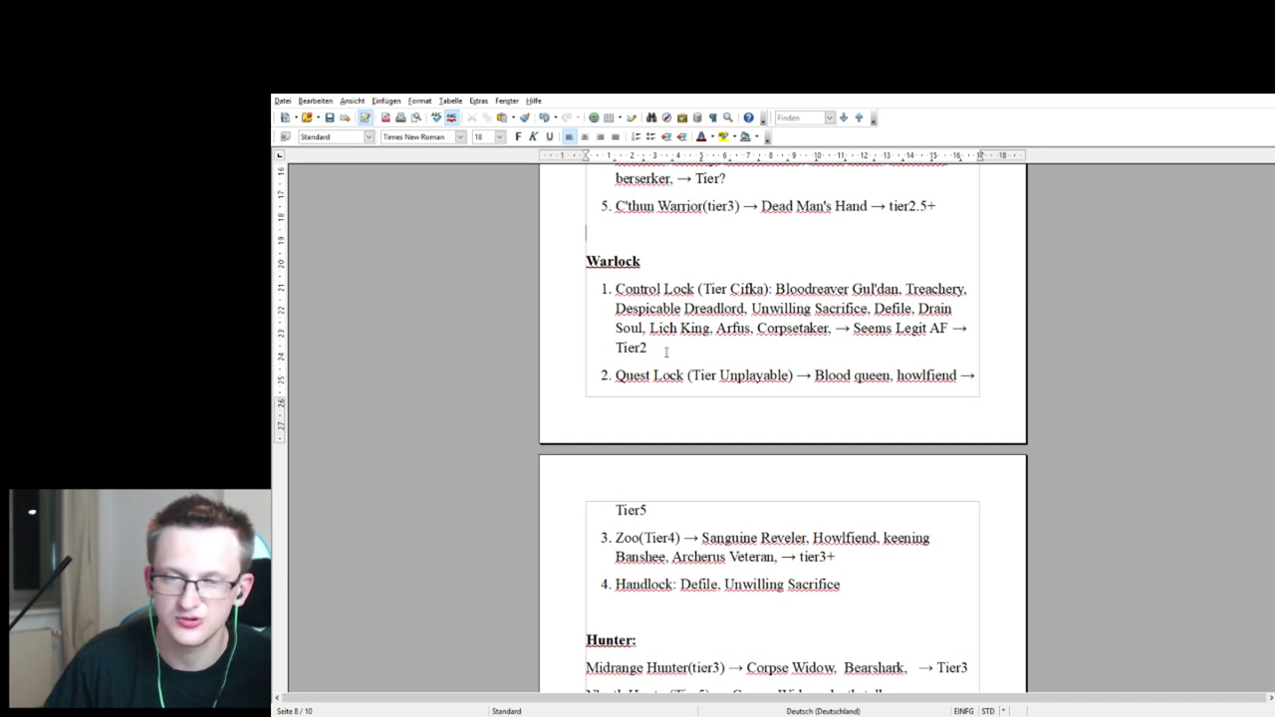
{"action": "left_click_drag", "start_coordinate": [665, 348], "coordinate": [600, 291]}
{"action": "left_click", "coordinate": [704, 343]}
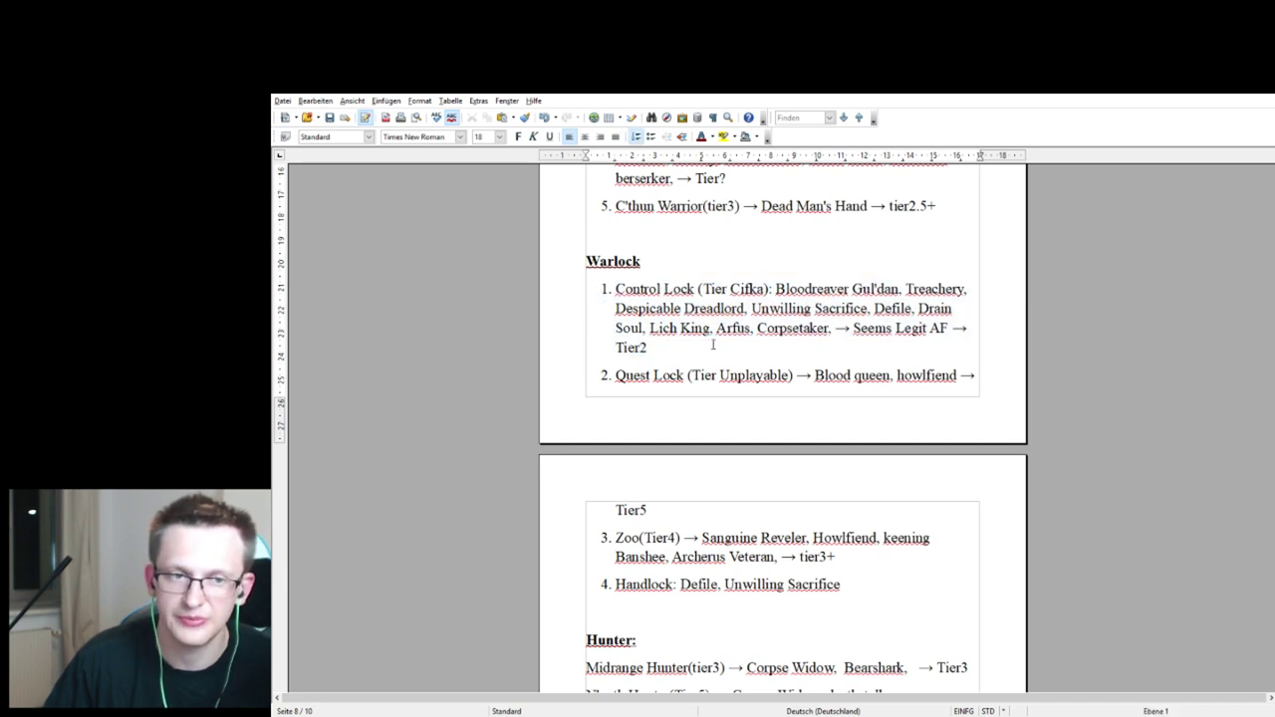
{"action": "scroll", "coordinate": [712, 345], "scroll_direction": "down", "scroll_amount": 1}
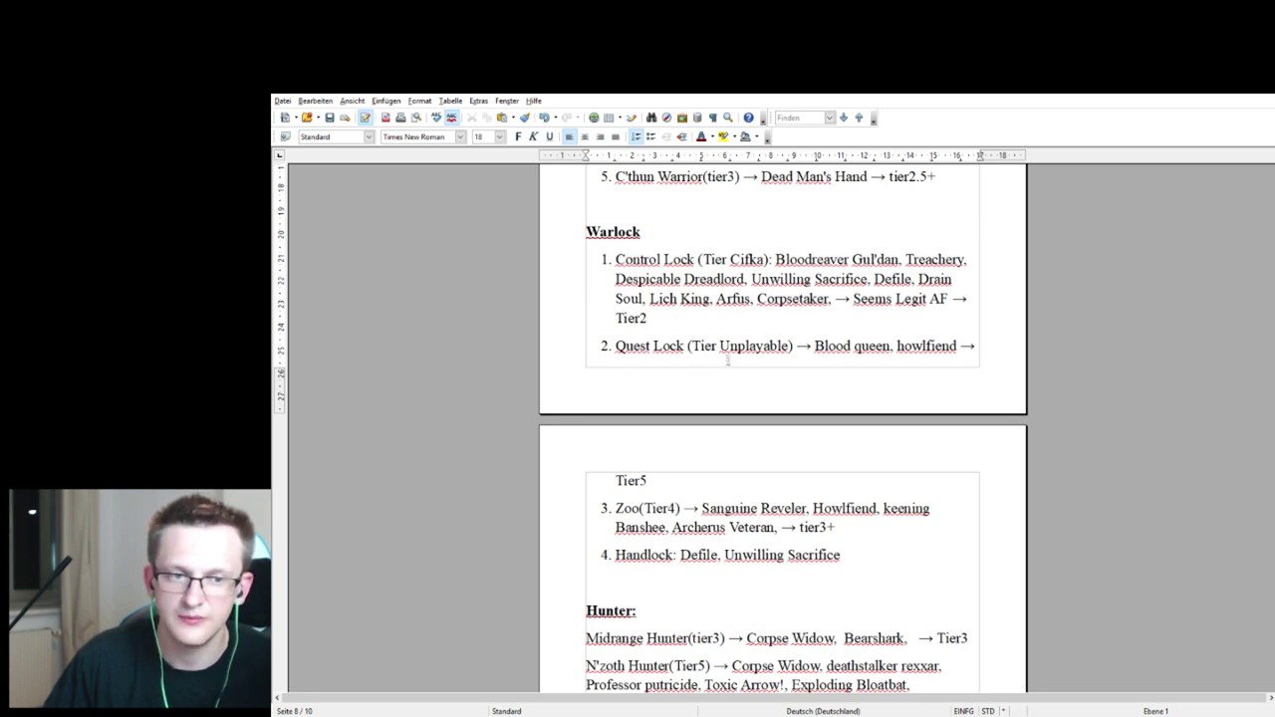
{"action": "scroll", "coordinate": [881, 351], "scroll_direction": "down", "scroll_amount": 1}
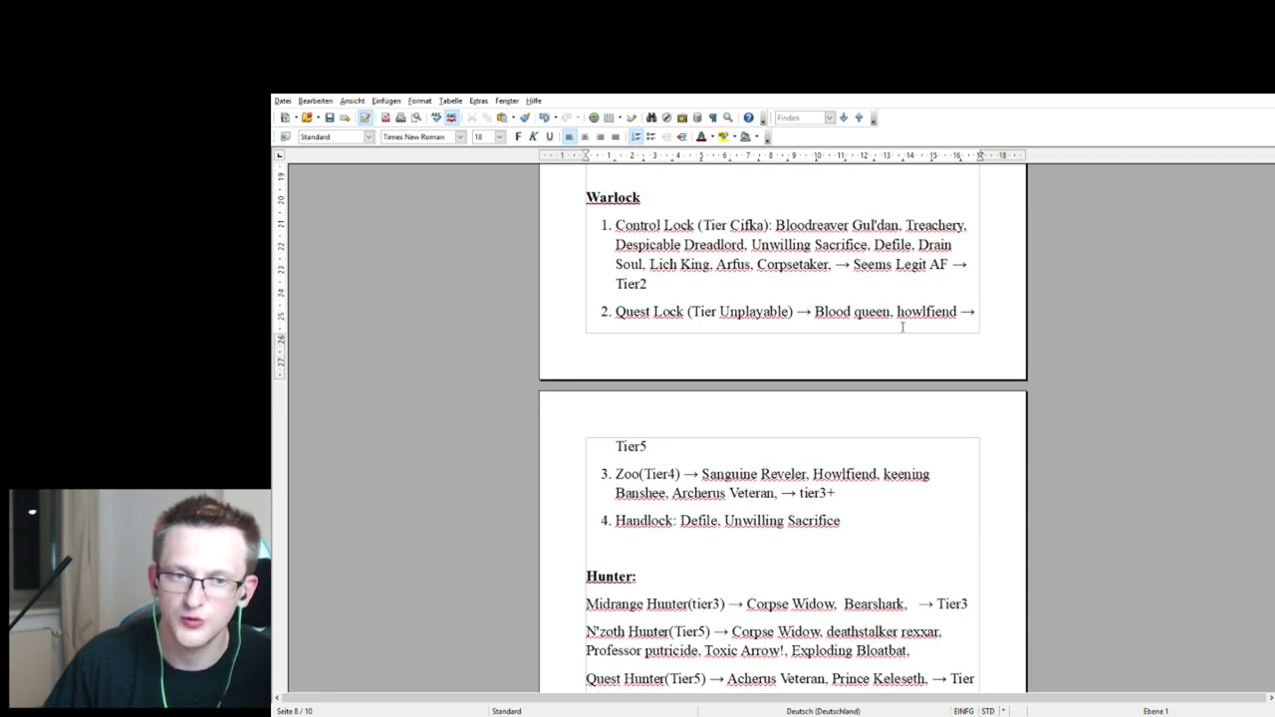
{"action": "left_click_drag", "start_coordinate": [662, 447], "coordinate": [582, 420]}
{"action": "scroll", "coordinate": [677, 330], "scroll_direction": "down", "scroll_amount": 1}
{"action": "left_click", "coordinate": [618, 289]}
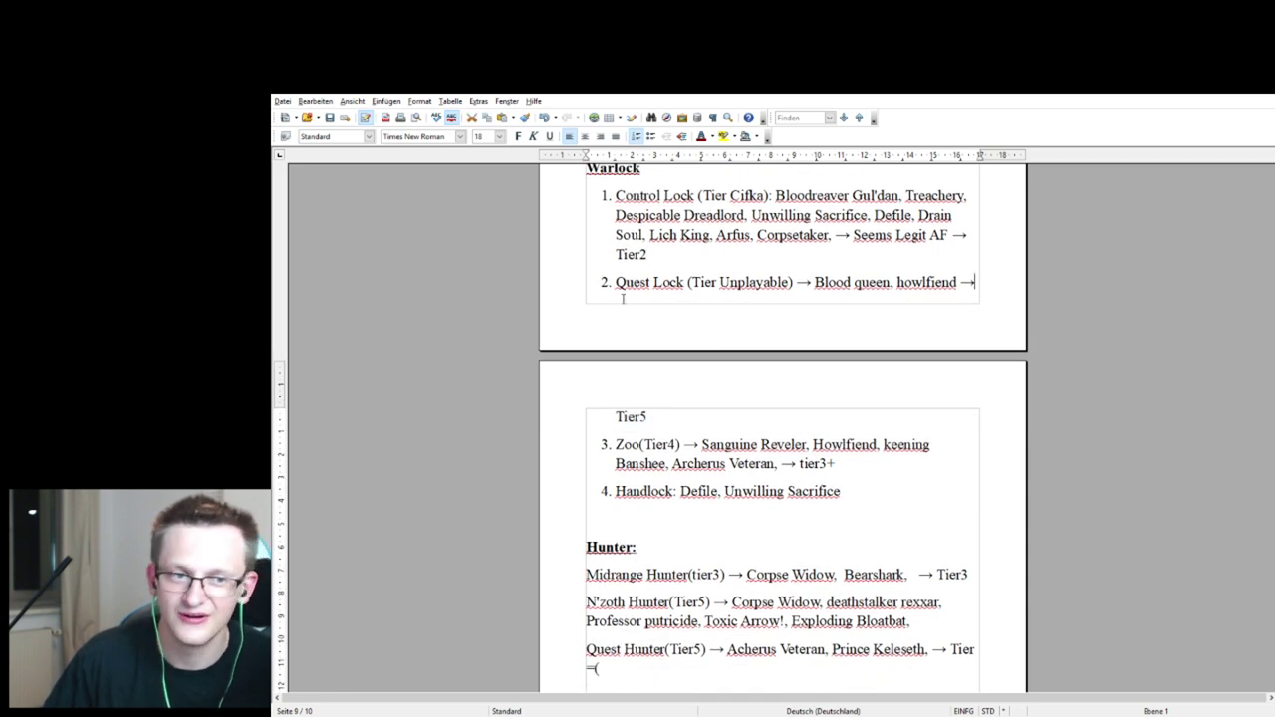
{"action": "scroll", "coordinate": [767, 299], "scroll_direction": "down", "scroll_amount": 4}
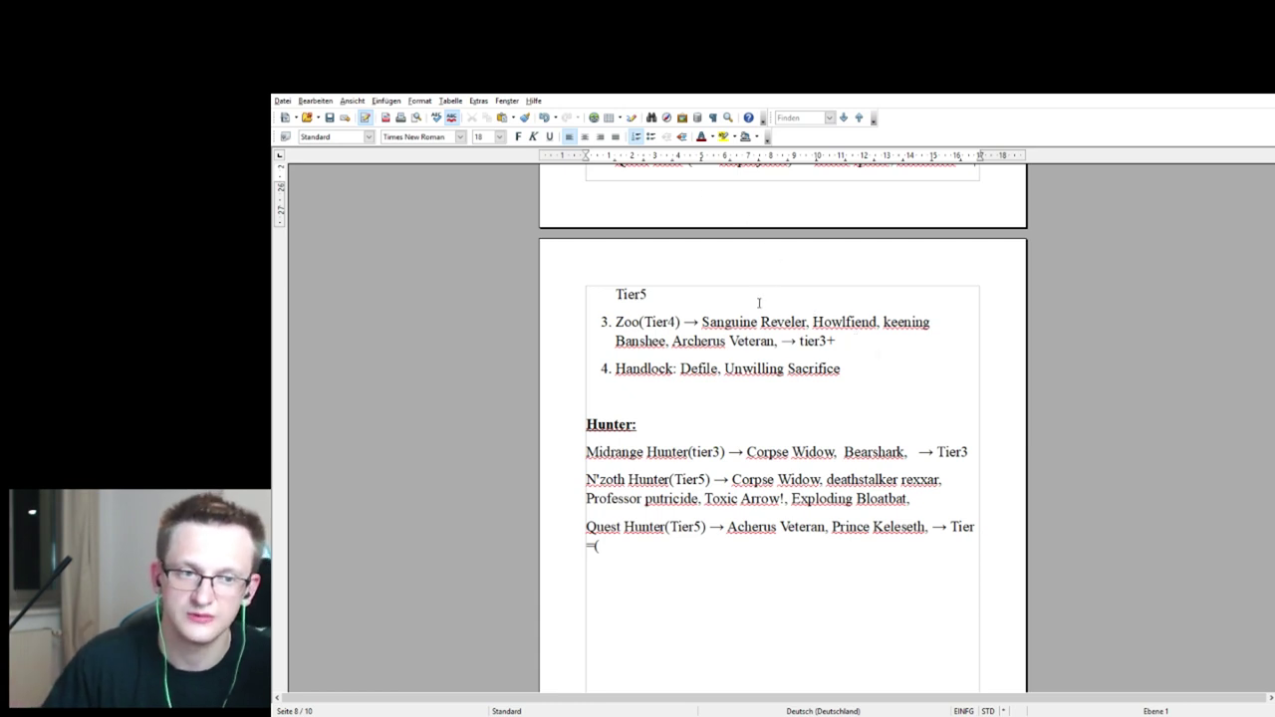
{"action": "scroll", "coordinate": [665, 321], "scroll_direction": "down", "scroll_amount": 1}
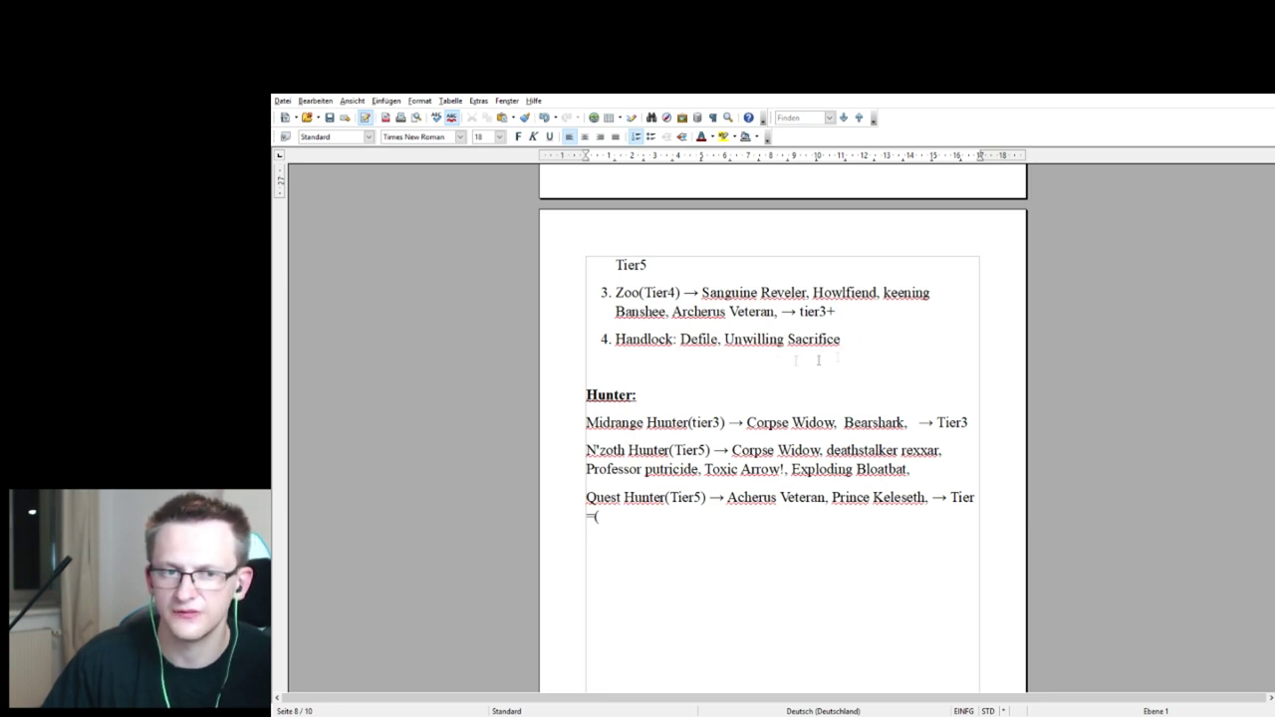
Downgrade Midrange Hunter's revised rating to Tier3-.
{"action": "double_click", "coordinate": [642, 339]}
{"action": "left_click", "coordinate": [728, 353]}
{"action": "scroll", "coordinate": [728, 354], "scroll_direction": "up", "scroll_amount": 1}
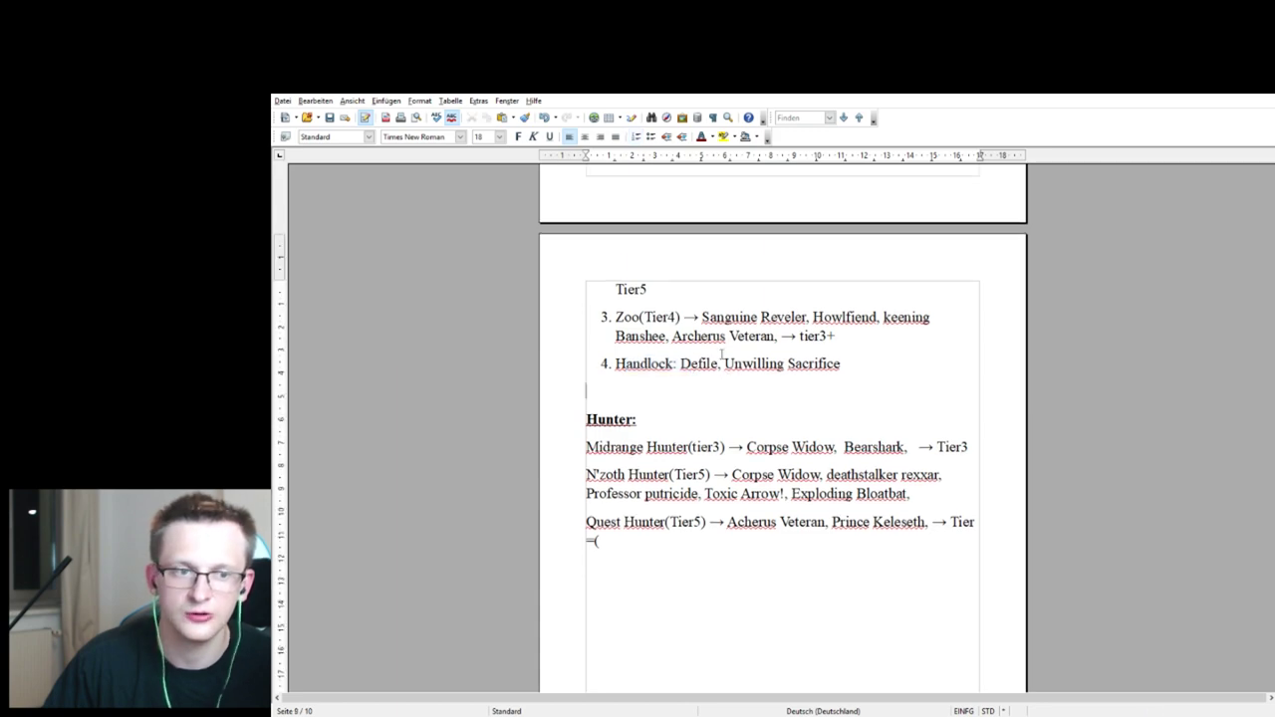
{"action": "scroll", "coordinate": [719, 354], "scroll_direction": "up", "scroll_amount": 1}
{"action": "scroll", "coordinate": [719, 353], "scroll_direction": "down", "scroll_amount": 3}
{"action": "scroll", "coordinate": [725, 318], "scroll_direction": "up", "scroll_amount": 8}
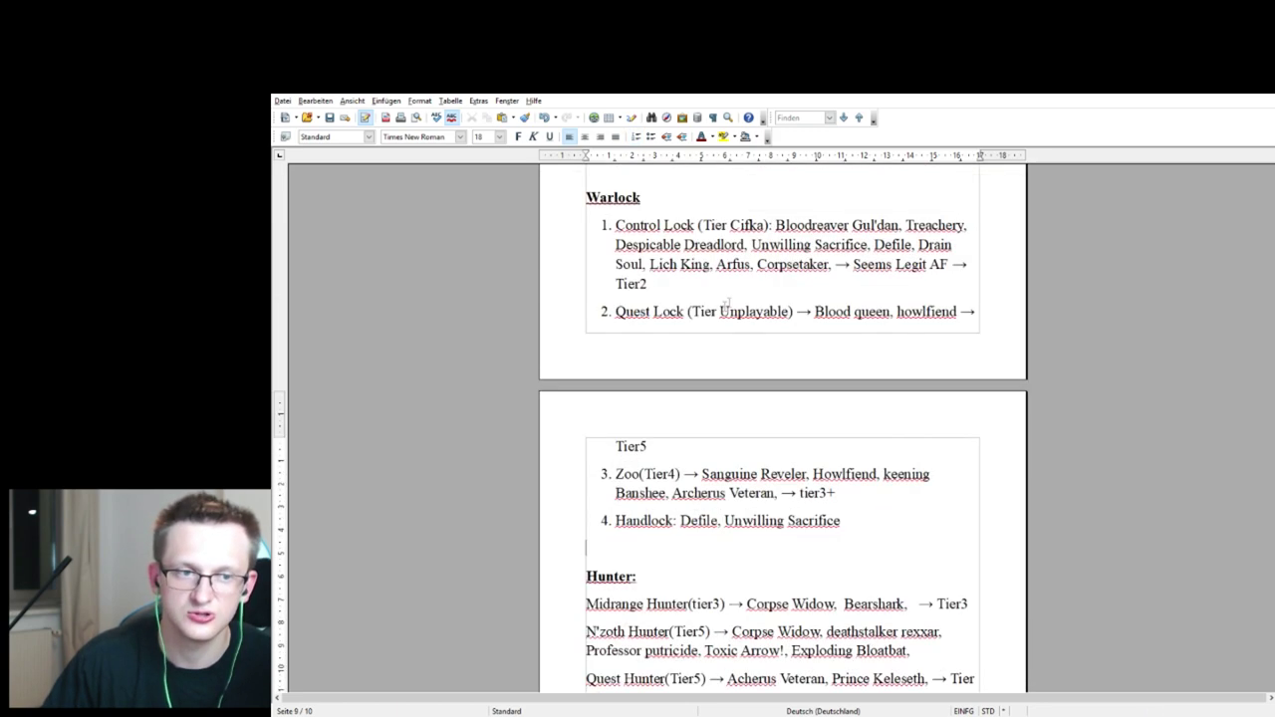
{"action": "scroll", "coordinate": [726, 305], "scroll_direction": "down", "scroll_amount": 8}
{"action": "scroll", "coordinate": [724, 308], "scroll_direction": "down", "scroll_amount": 2}
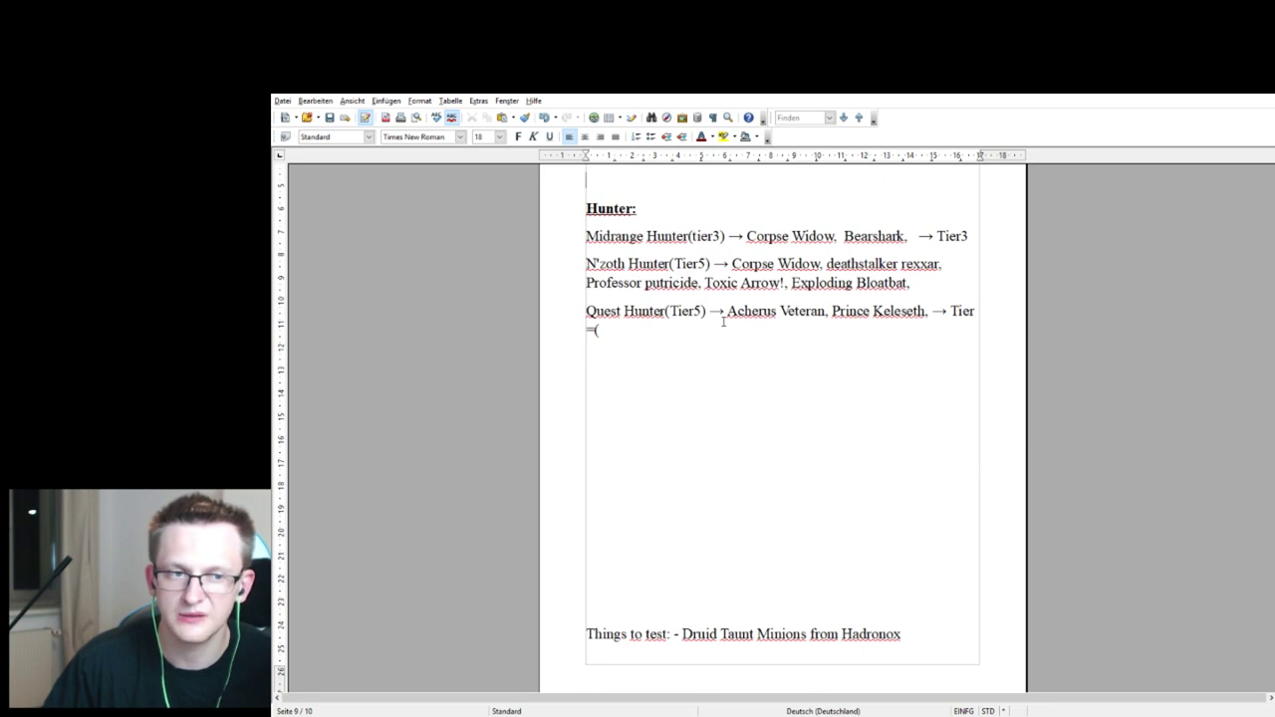
{"action": "scroll", "coordinate": [741, 327], "scroll_direction": "up", "scroll_amount": 3}
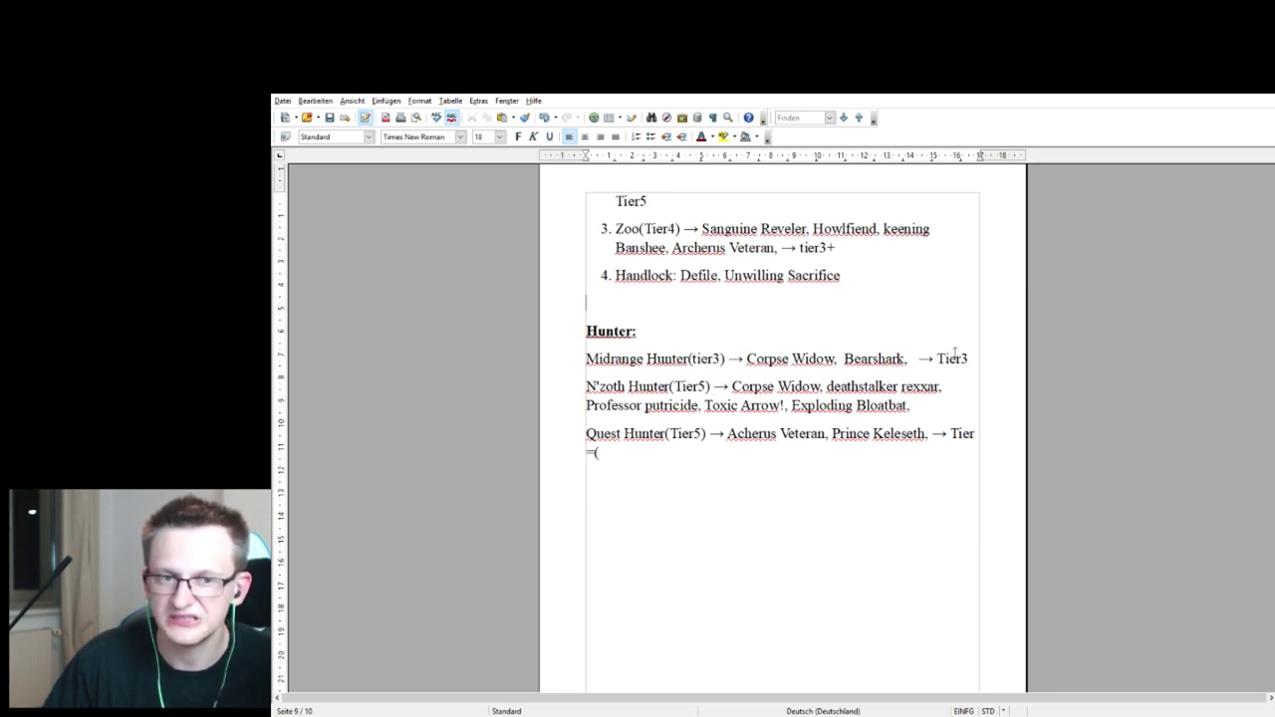
{"action": "left_click", "coordinate": [970, 359]}
{"action": "type", "text": "-"}
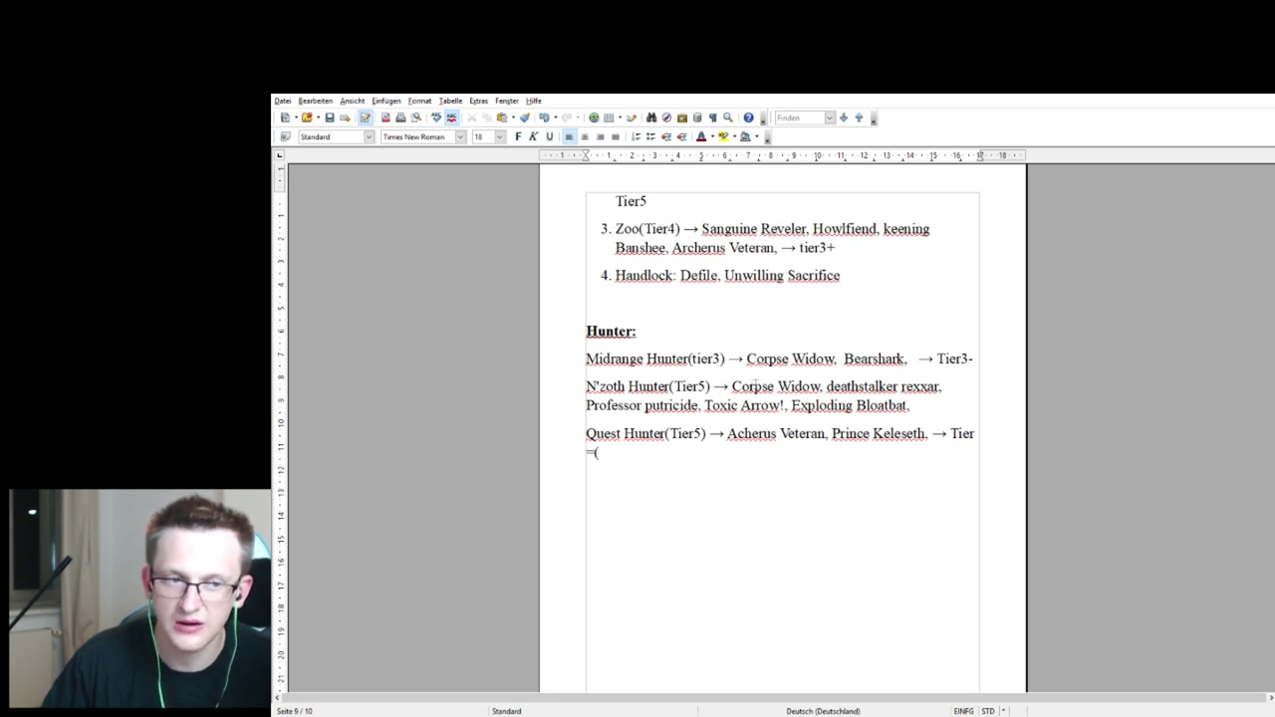
Change Quest Hunter's tier from Tier5 to Tier4.
{"action": "left_click_drag", "start_coordinate": [711, 405], "coordinate": [941, 417]}
{"action": "left_click", "coordinate": [941, 417]}
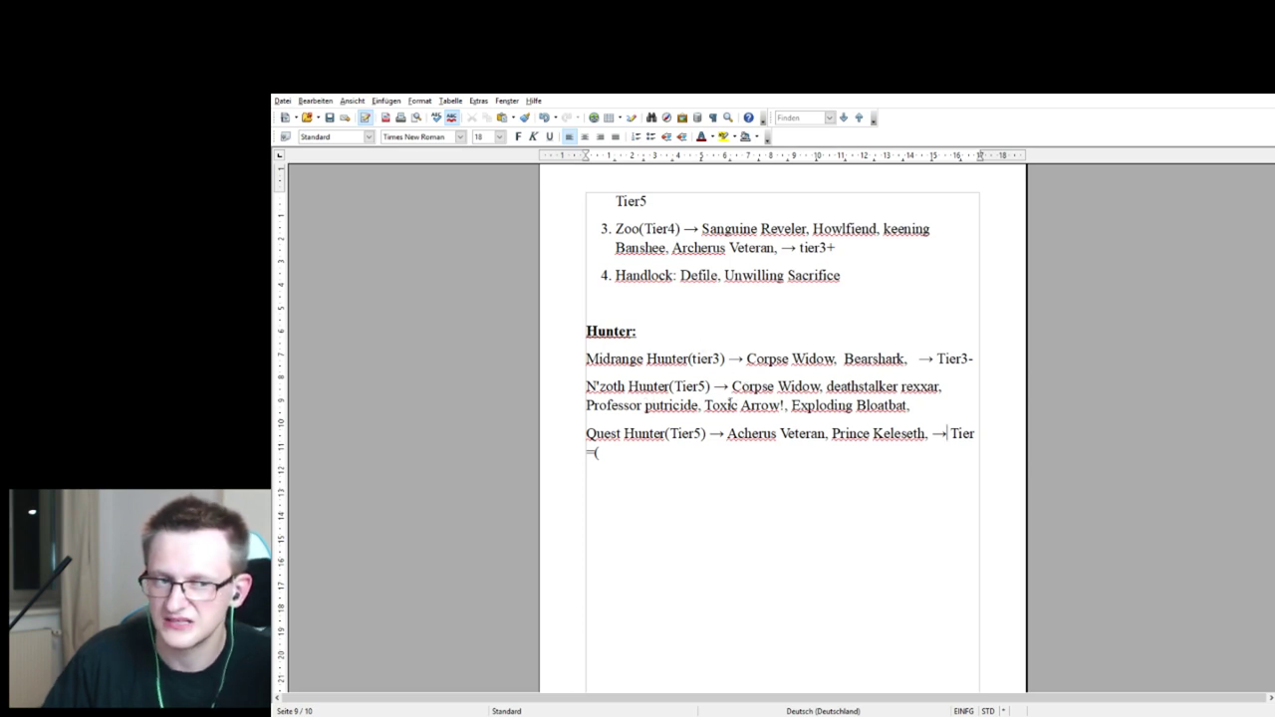
{"action": "scroll", "coordinate": [739, 403], "scroll_direction": "down", "scroll_amount": 1}
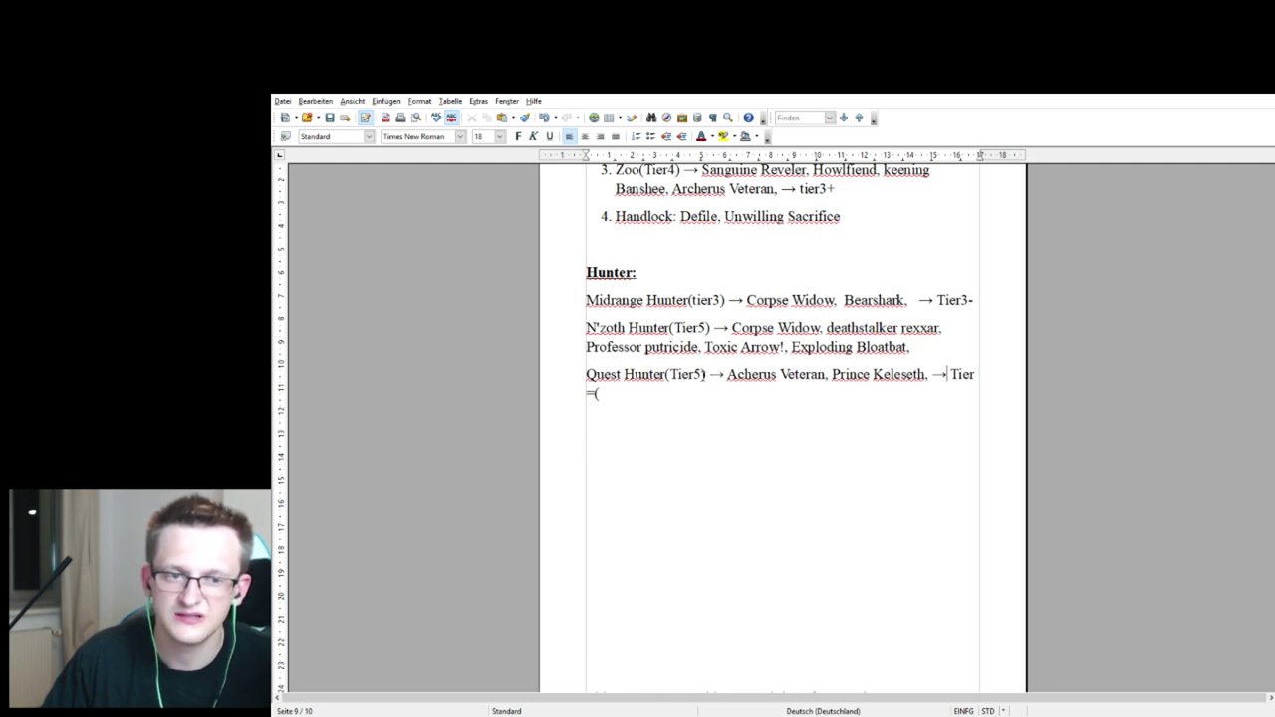
{"action": "left_click", "coordinate": [704, 374]}
{"action": "key", "text": "BackSpace"}
{"action": "type", "text": "4"}
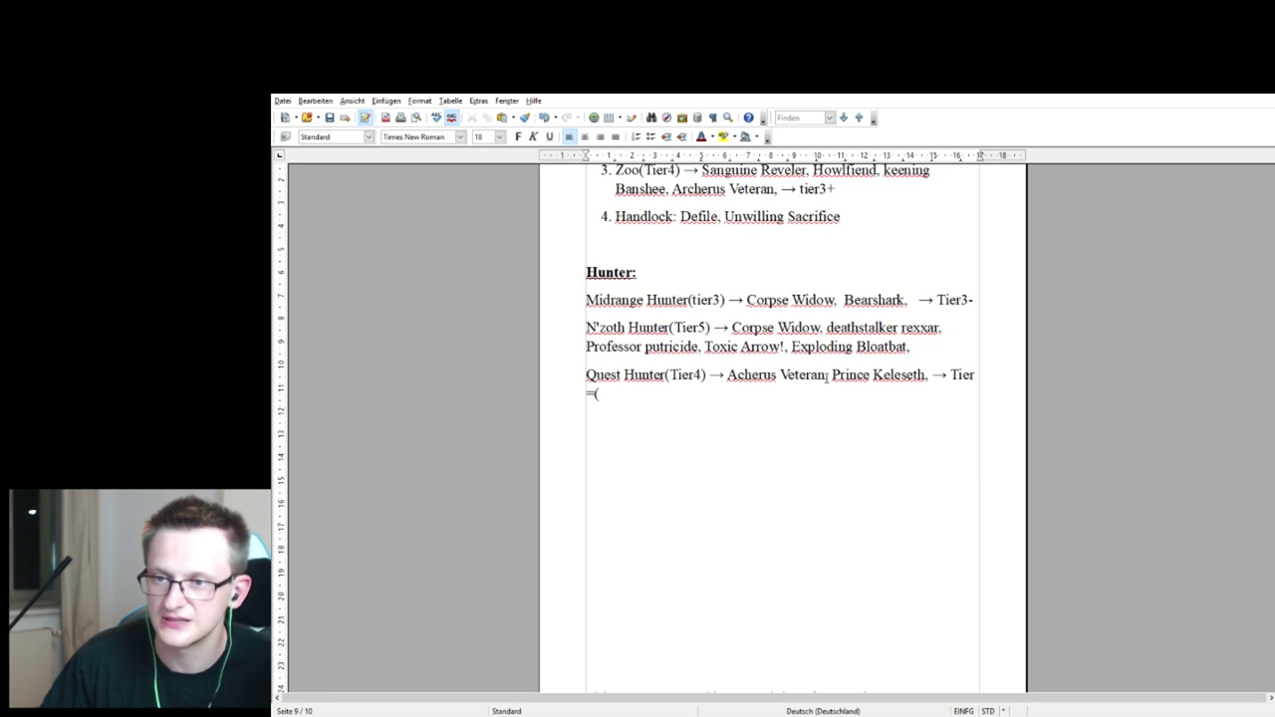
{"action": "left_click", "coordinate": [632, 392]}
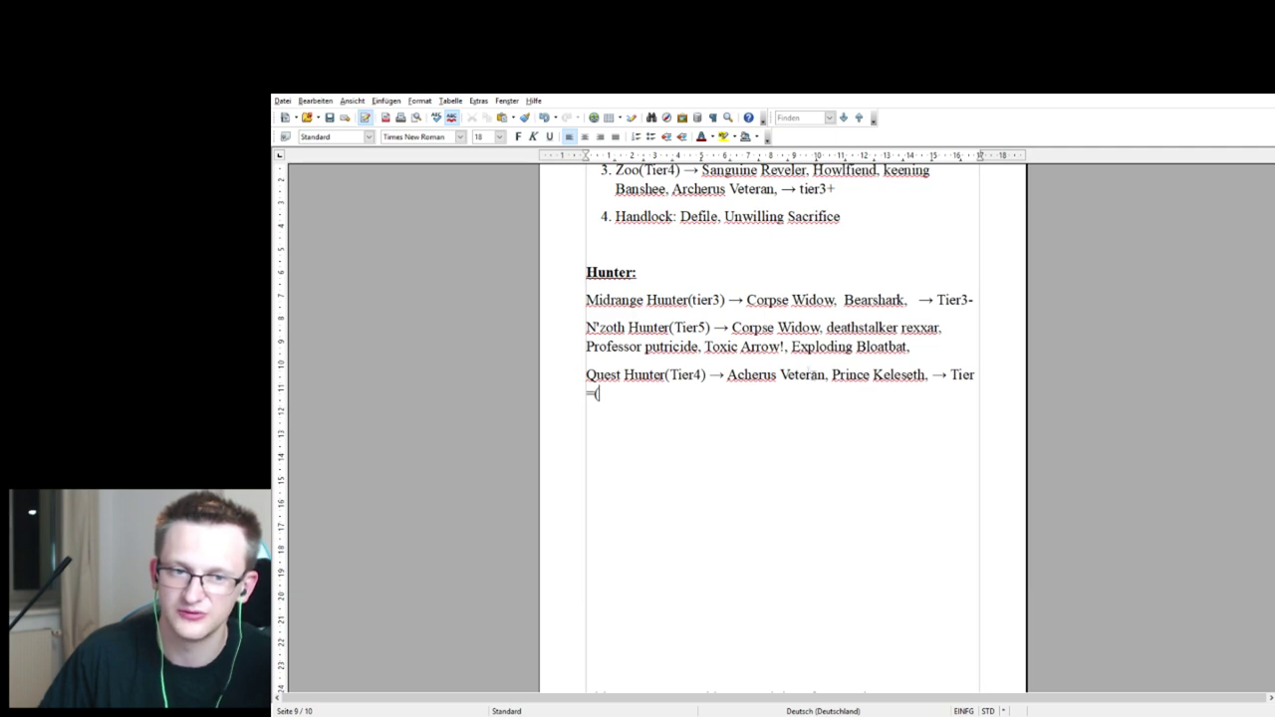
{"action": "scroll", "coordinate": [704, 348], "scroll_direction": "down", "scroll_amount": 2}
{"action": "scroll", "coordinate": [668, 339], "scroll_direction": "up", "scroll_amount": 6}
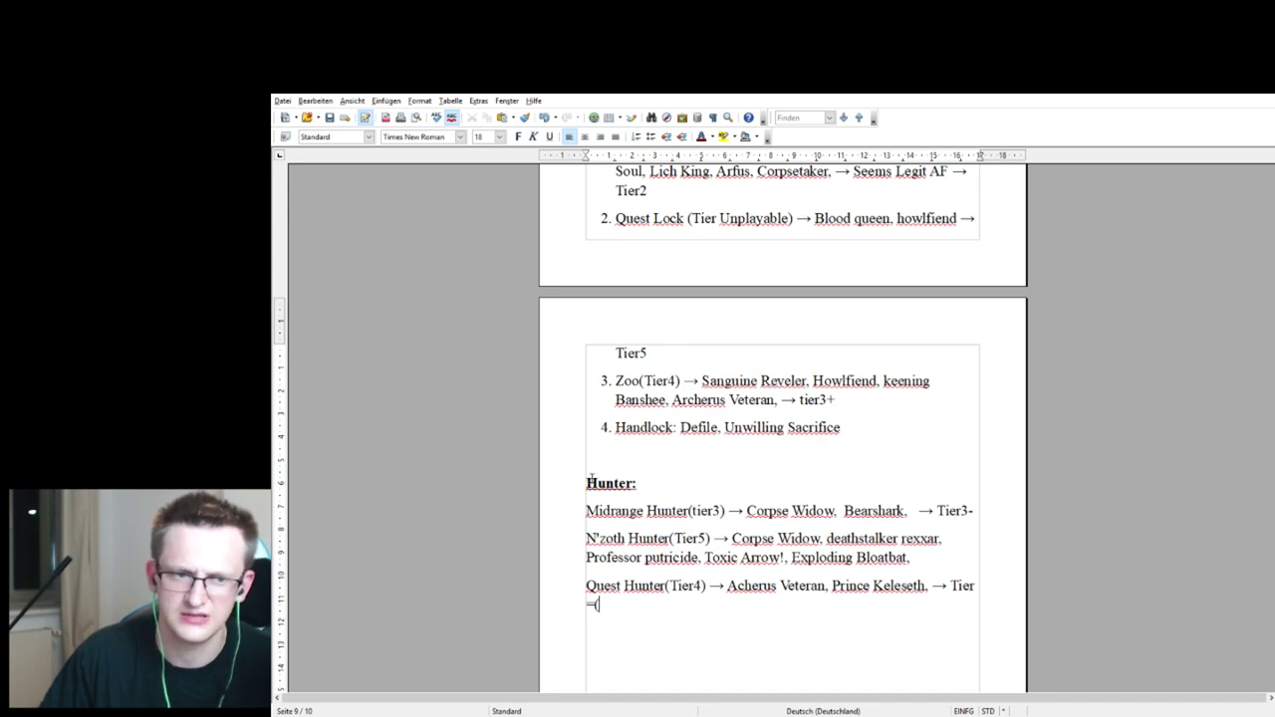
{"action": "scroll", "coordinate": [591, 479], "scroll_direction": "down", "scroll_amount": 10}
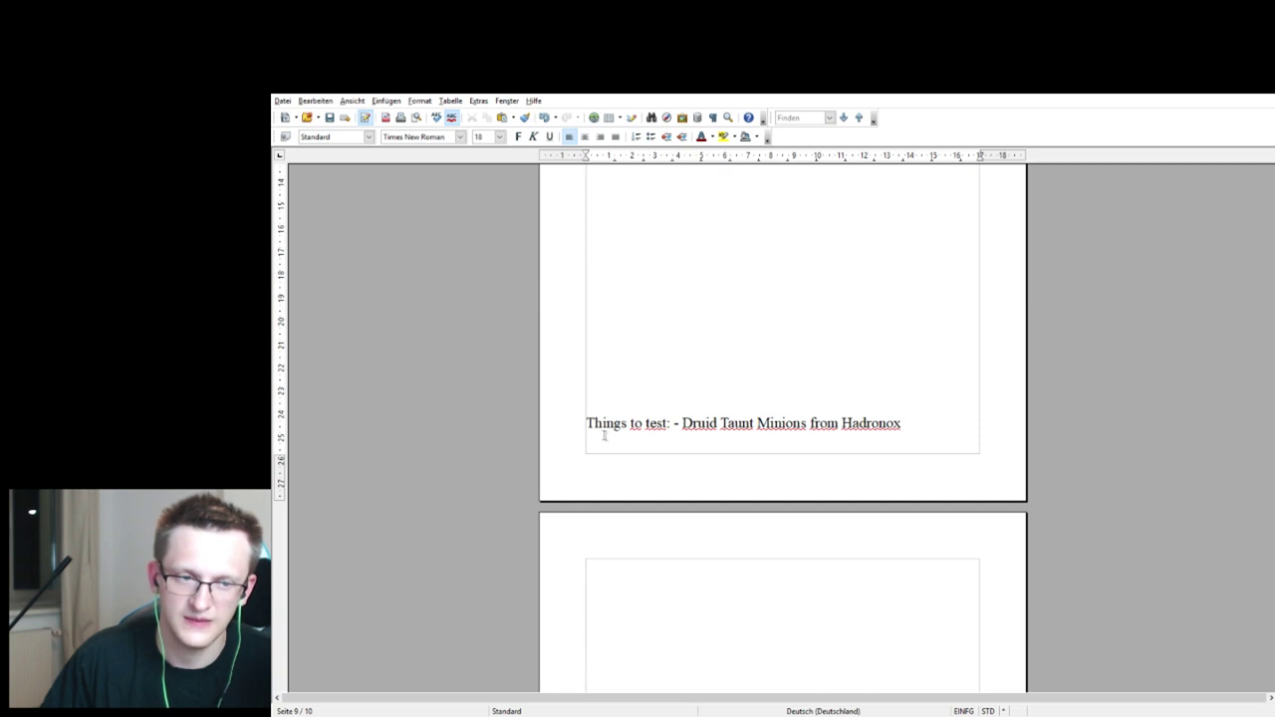
{"action": "scroll", "coordinate": [718, 423], "scroll_direction": "down", "scroll_amount": 2}
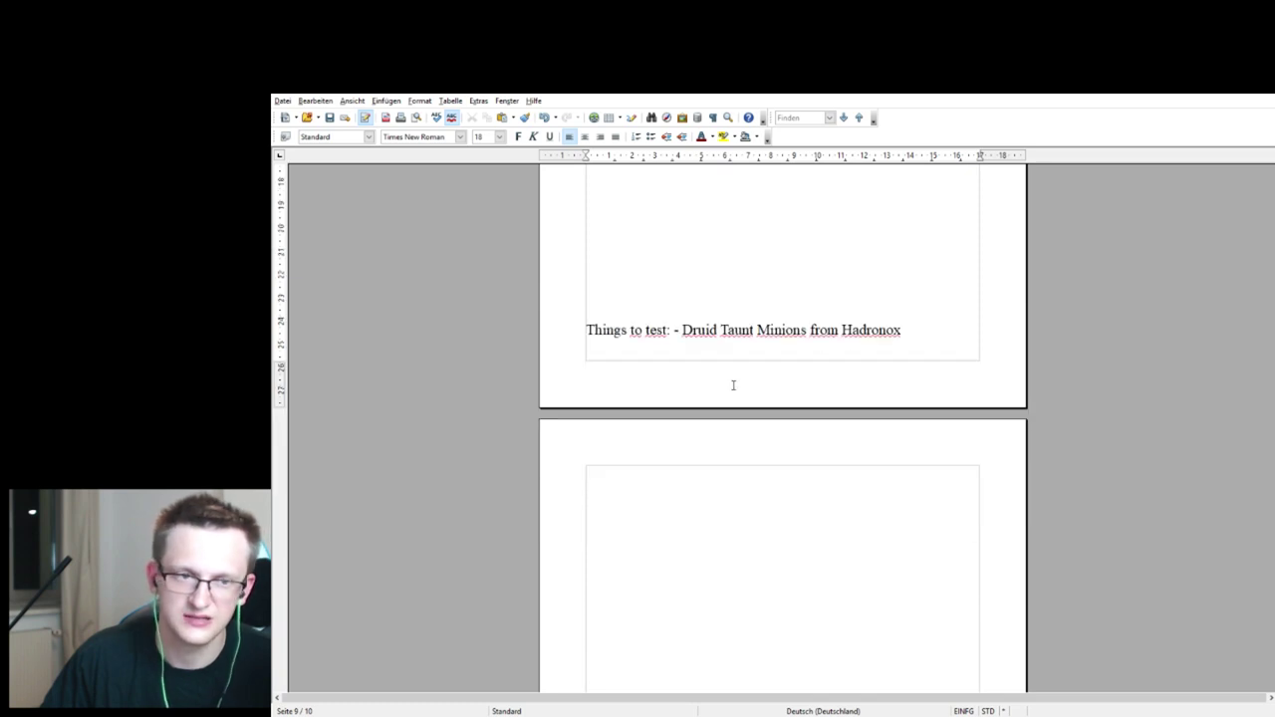
{"action": "scroll", "coordinate": [719, 317], "scroll_direction": "down", "scroll_amount": 3}
{"action": "scroll", "coordinate": [719, 317], "scroll_direction": "up", "scroll_amount": 2}
{"action": "scroll", "coordinate": [648, 368], "scroll_direction": "down", "scroll_amount": 8}
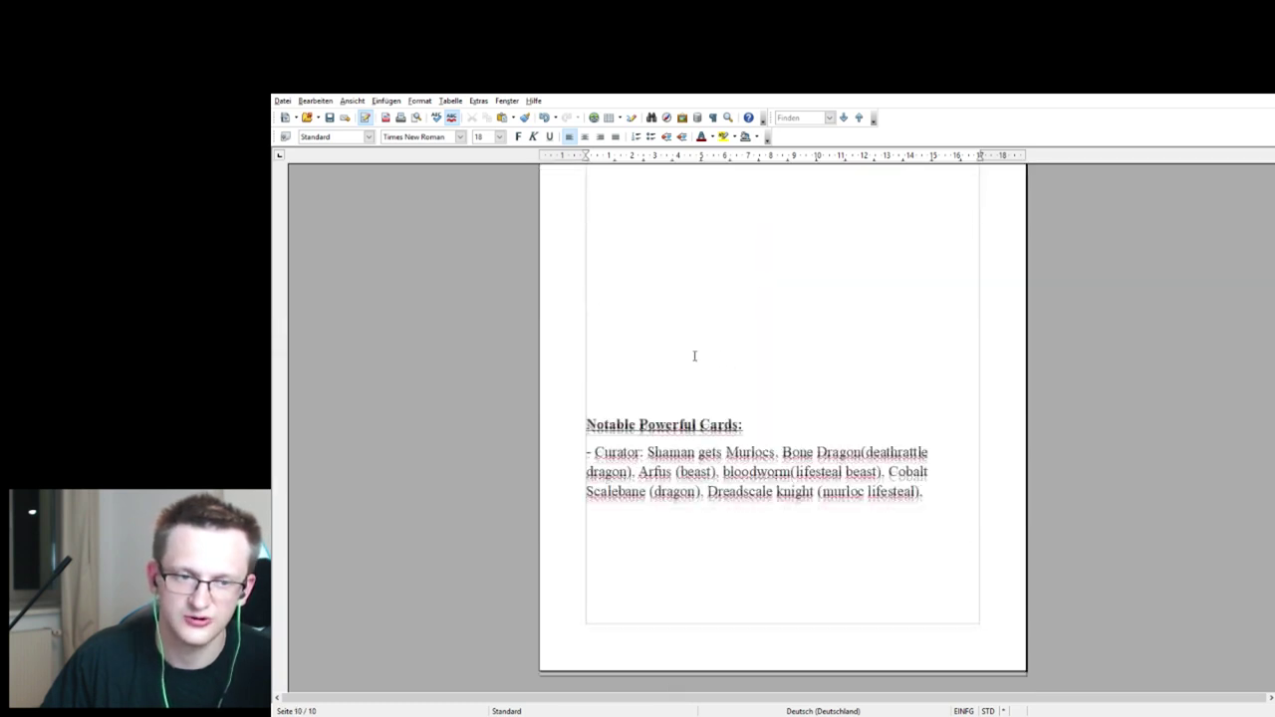
{"action": "scroll", "coordinate": [717, 430], "scroll_direction": "up", "scroll_amount": 15}
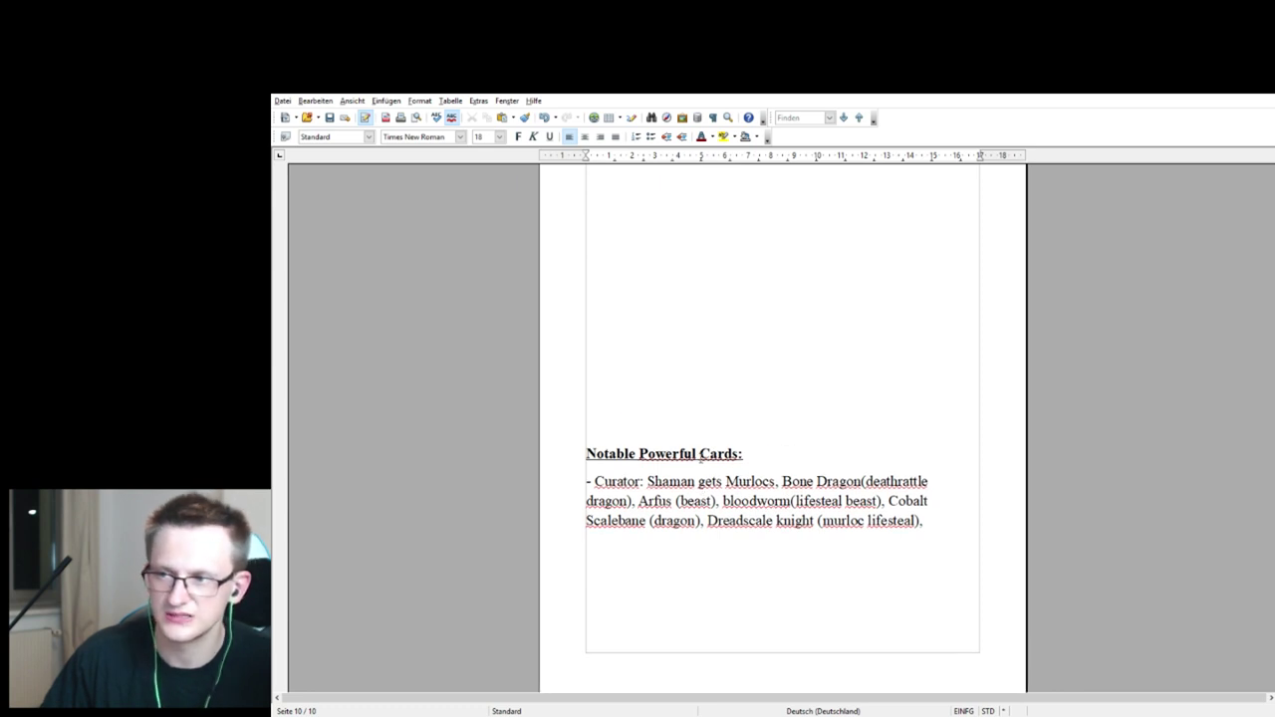
{"action": "scroll", "coordinate": [697, 430], "scroll_direction": "up", "scroll_amount": 7}
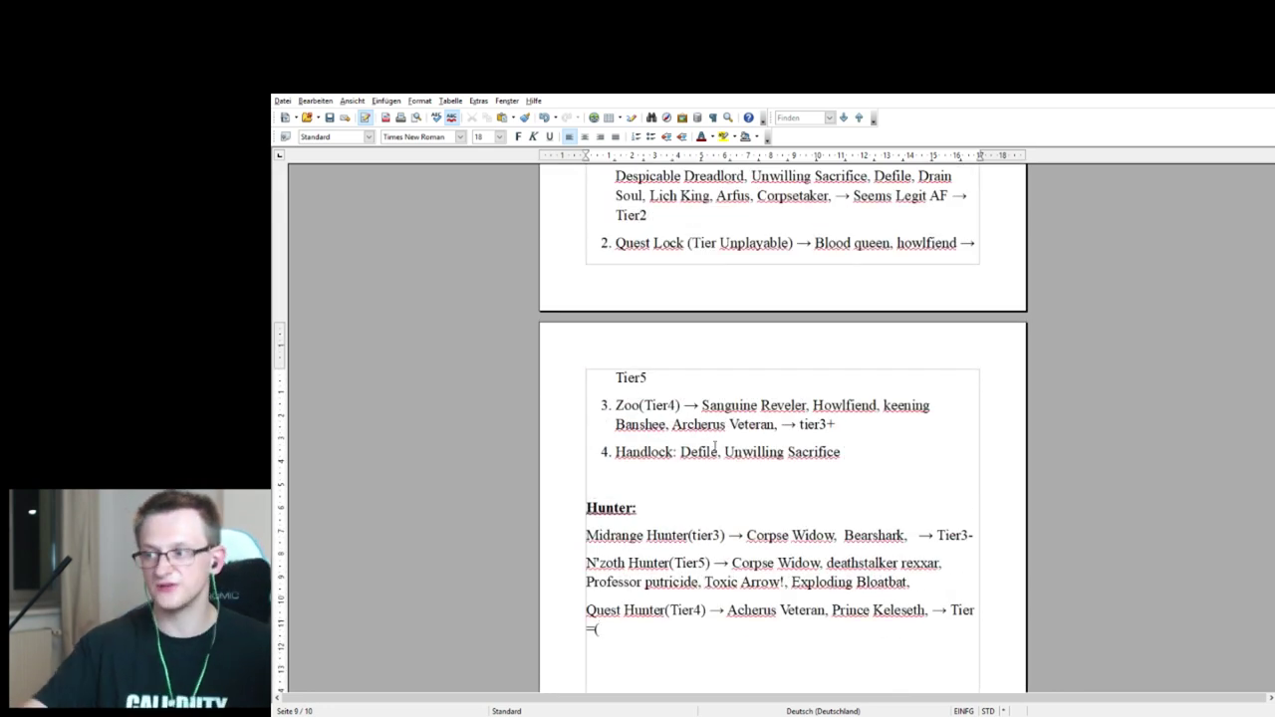